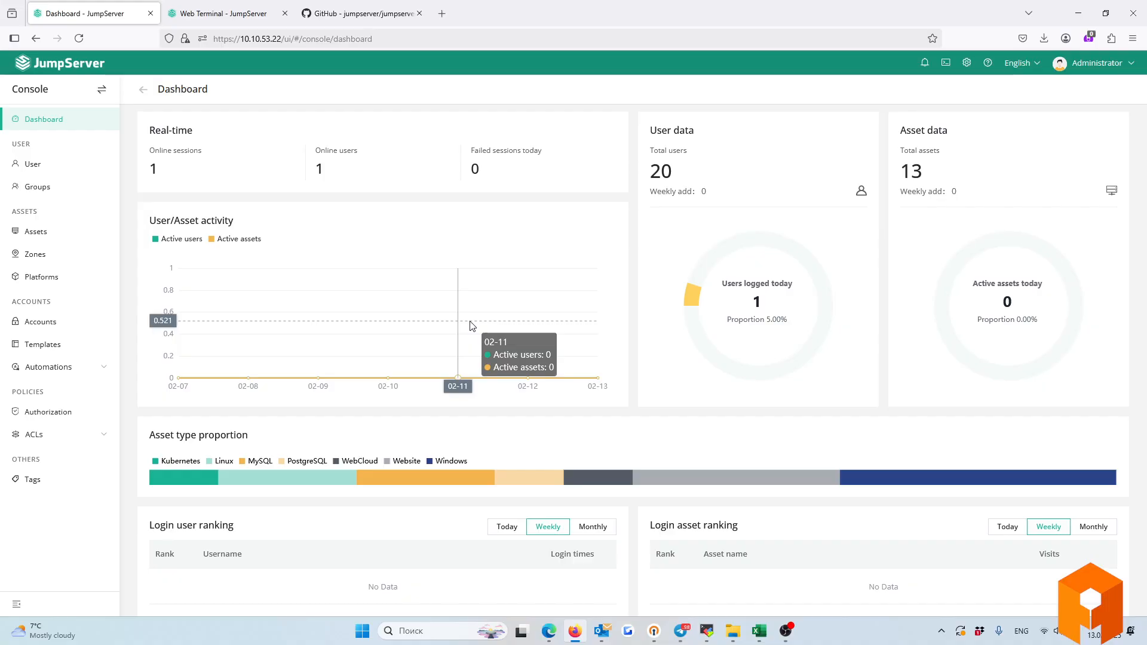
Scroll through the JumpServer GitHub repository page.
{"action": "left_click", "coordinate": [378, 12]}
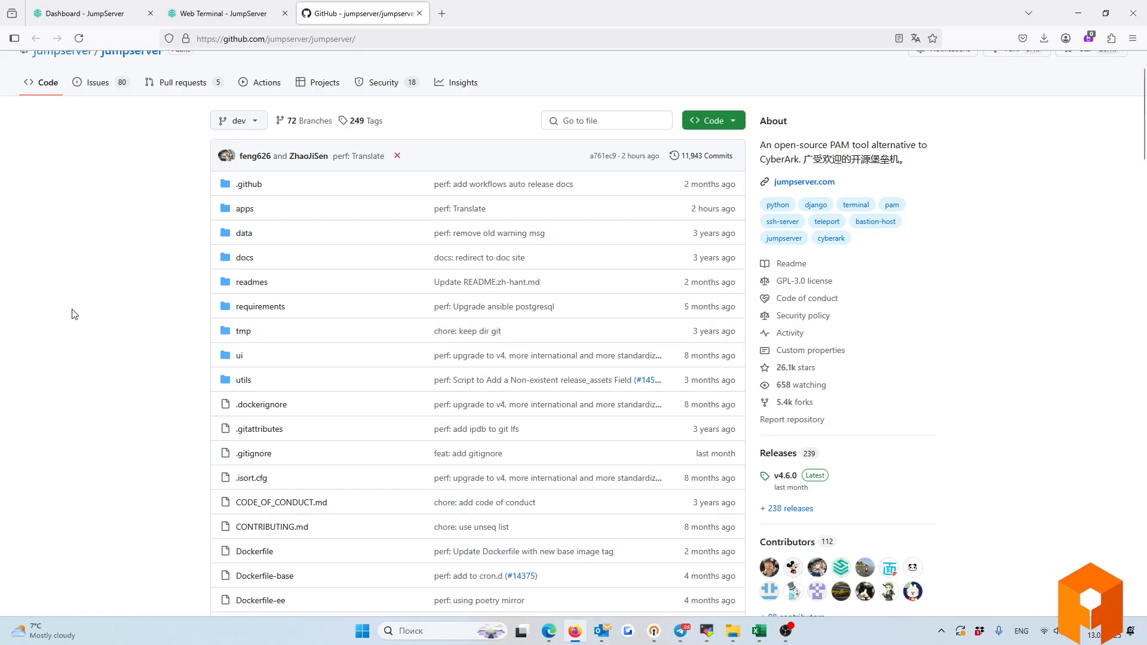
{"action": "scroll", "coordinate": [74, 313], "scroll_direction": "down", "scroll_amount": 10}
{"action": "scroll", "coordinate": [76, 320], "scroll_direction": "down", "scroll_amount": 3}
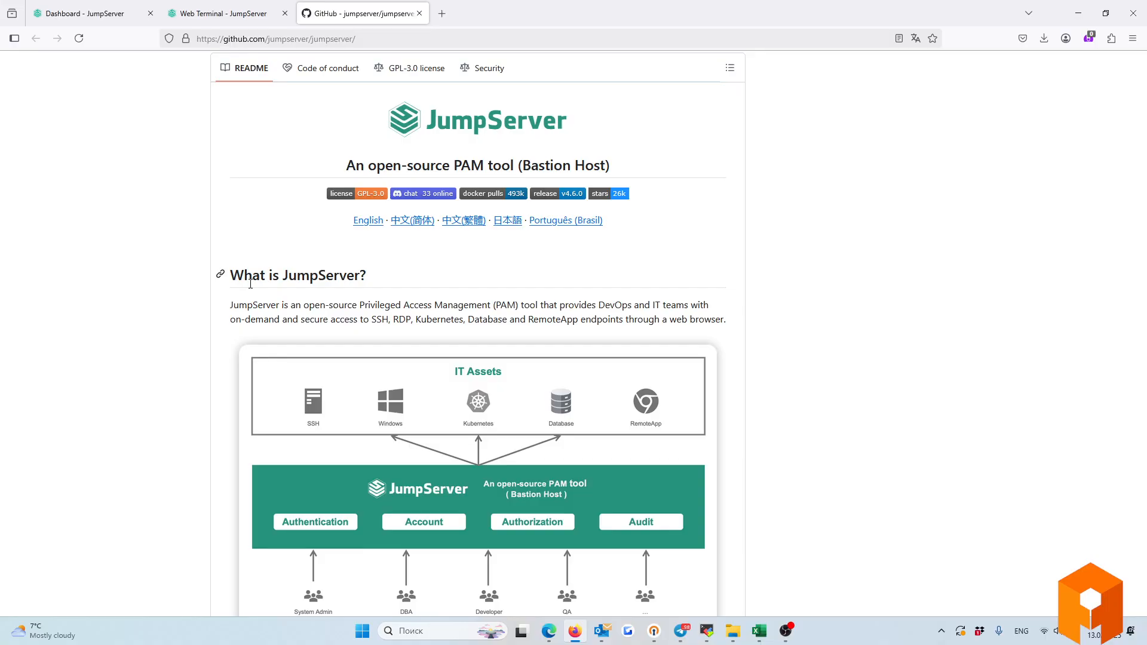
{"action": "scroll", "coordinate": [242, 284], "scroll_direction": "down", "scroll_amount": 3}
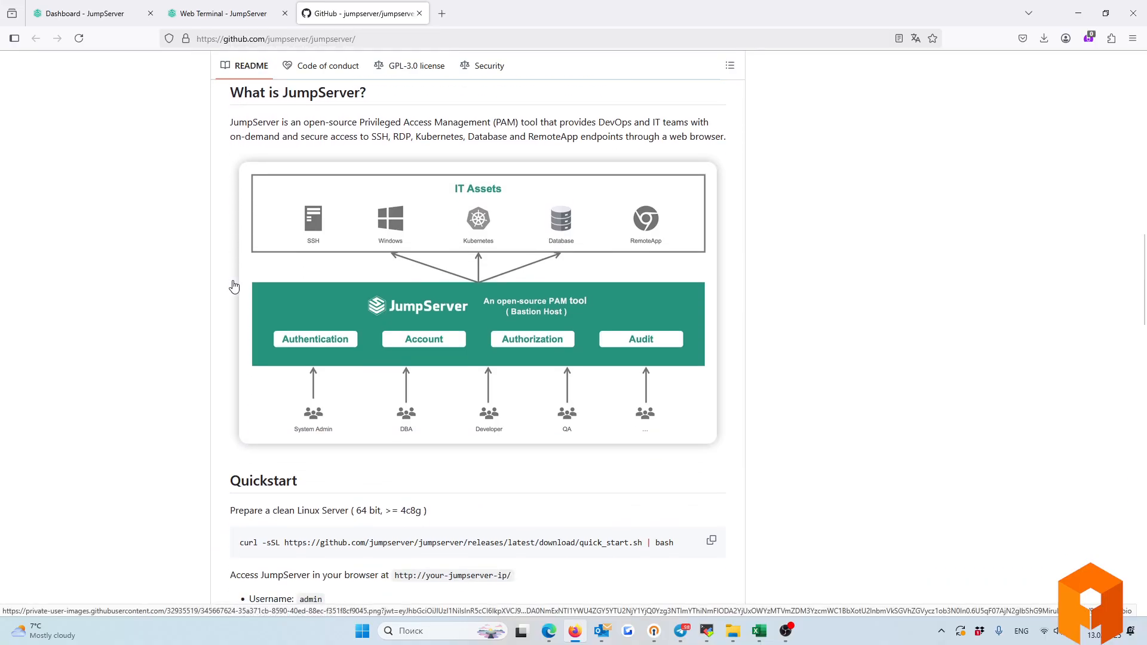
{"action": "scroll", "coordinate": [233, 288], "scroll_direction": "down", "scroll_amount": 1}
{"action": "scroll", "coordinate": [233, 289], "scroll_direction": "down", "scroll_amount": 1}
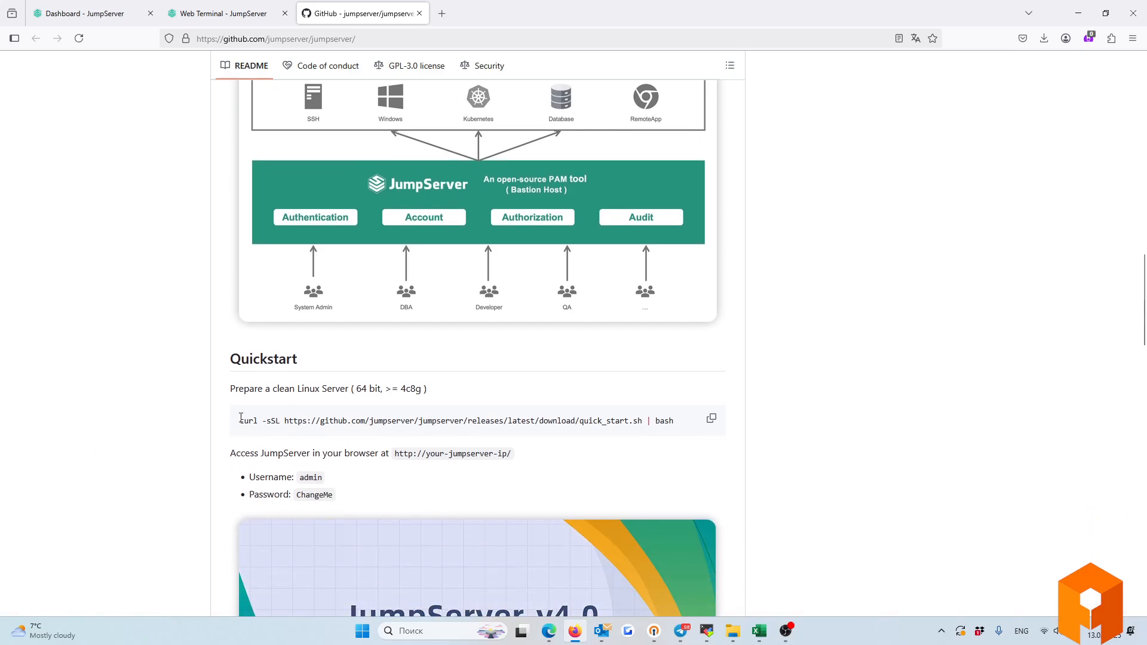
{"action": "left_click_drag", "start_coordinate": [238, 421], "coordinate": [670, 443]}
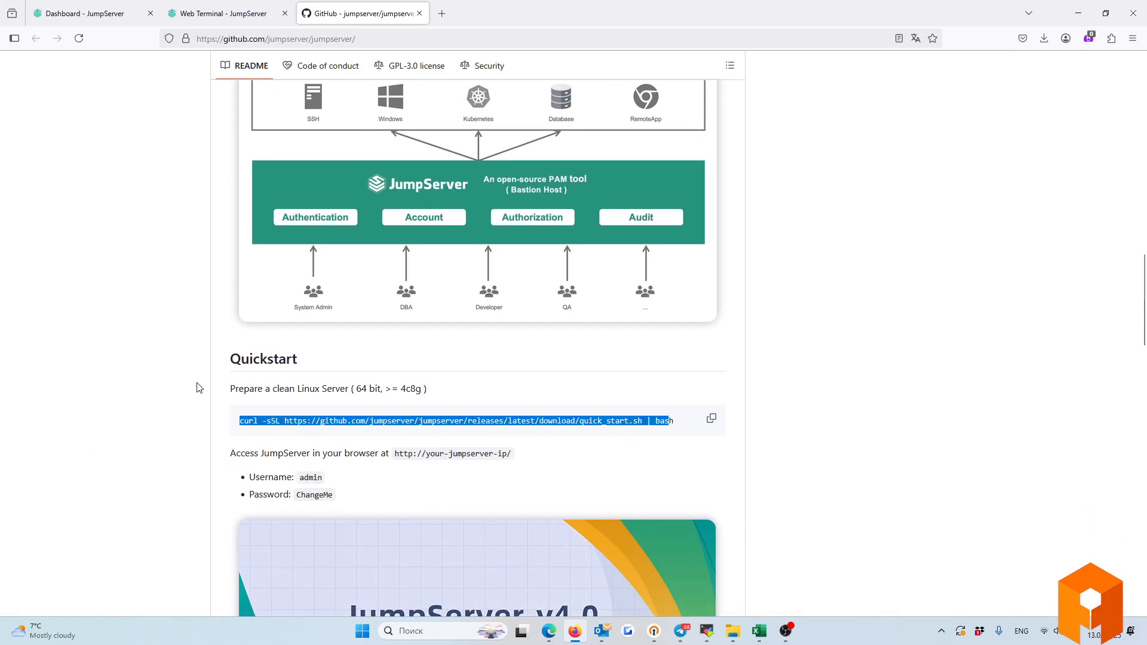
{"action": "scroll", "coordinate": [193, 389], "scroll_direction": "up", "scroll_amount": 15}
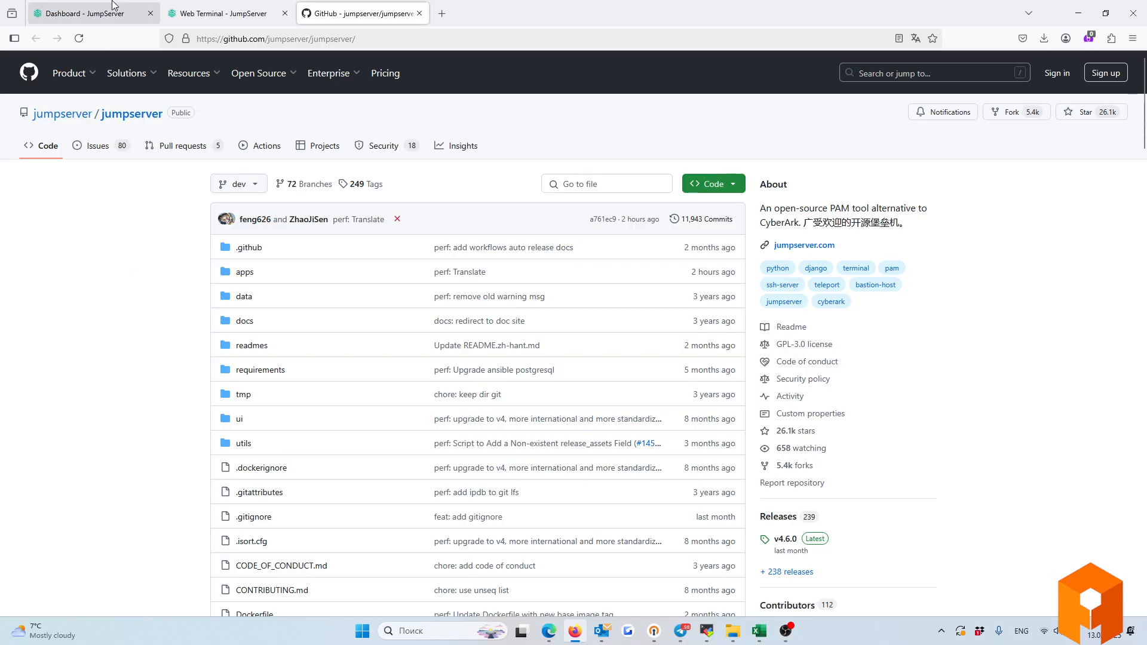
Visit System settings, return to the Console view, and open the User list.
{"action": "left_click", "coordinate": [85, 5]}
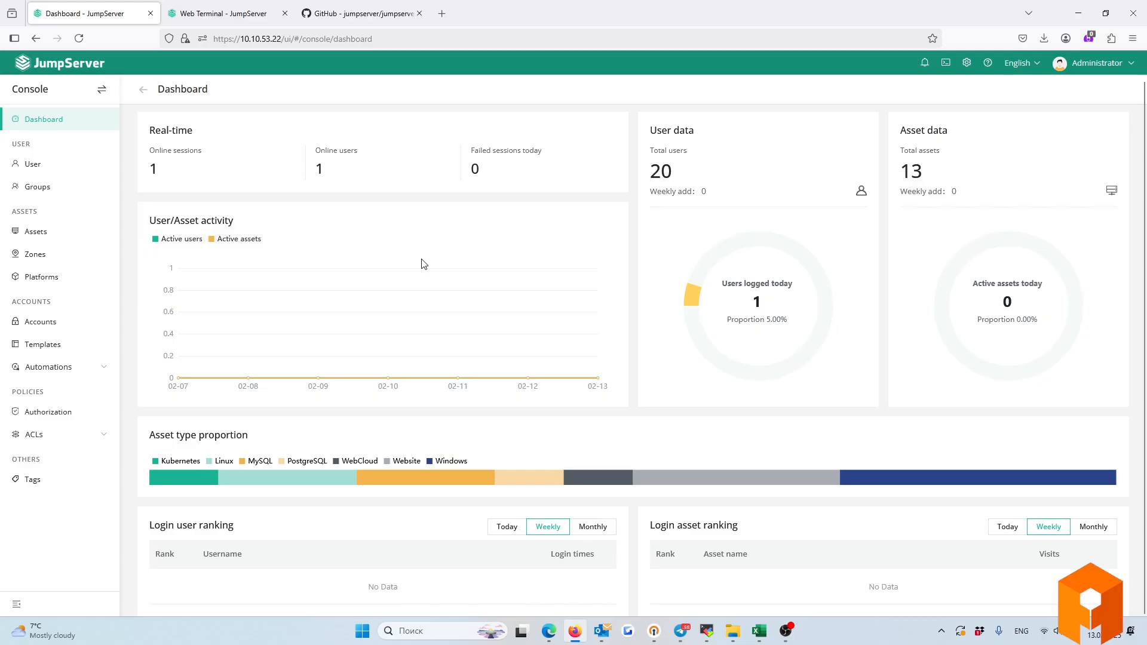
{"action": "left_click", "coordinate": [101, 89]}
{"action": "left_click", "coordinate": [968, 69]}
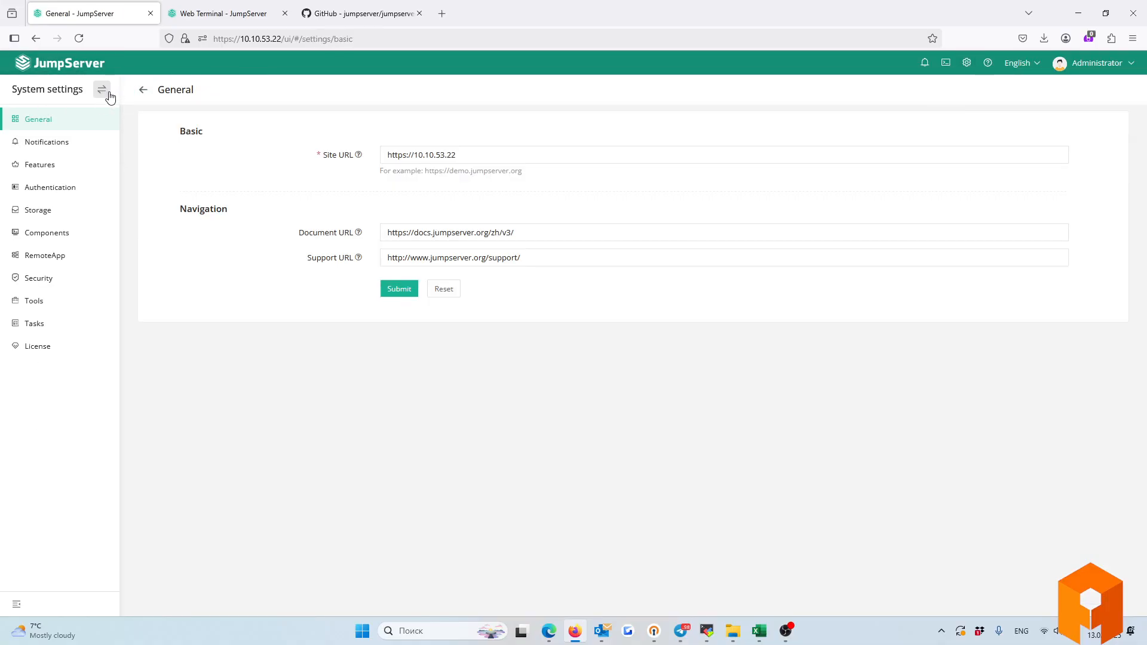
{"action": "mouse_move", "coordinate": [103, 90]}
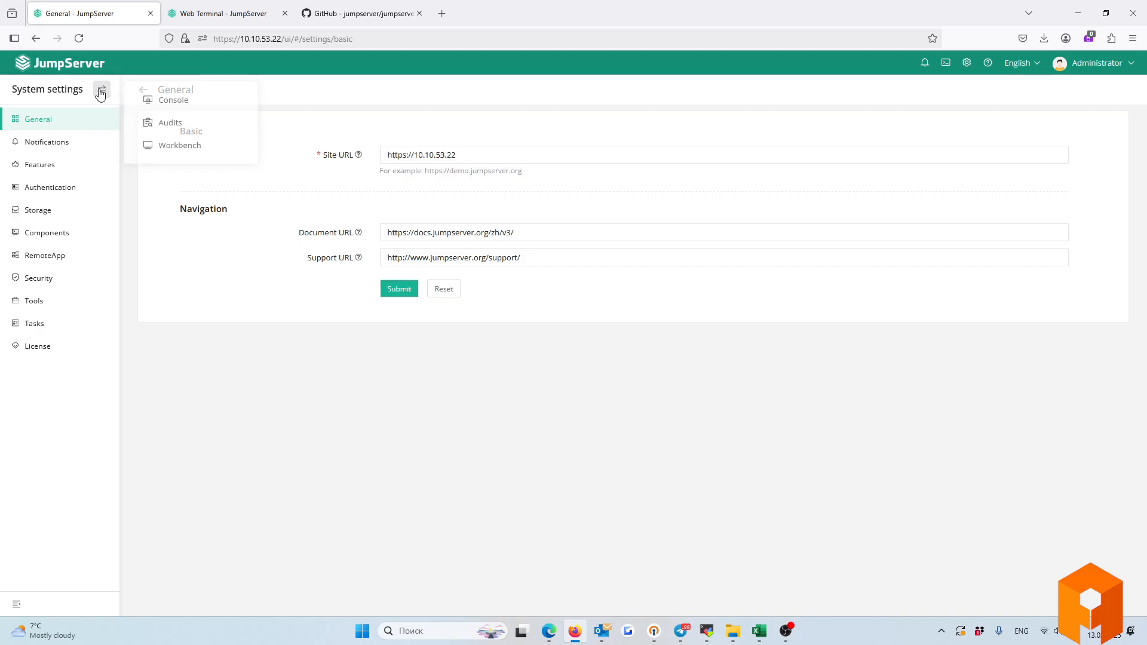
{"action": "left_click", "coordinate": [202, 102]}
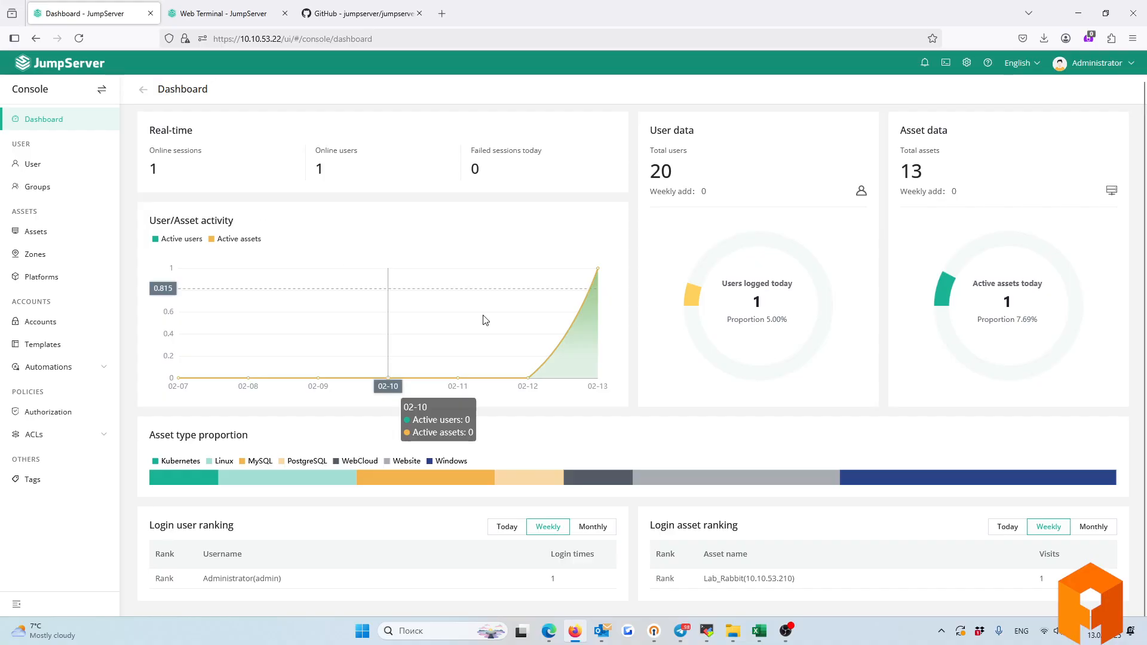
{"action": "scroll", "coordinate": [764, 415], "scroll_direction": "down", "scroll_amount": 1}
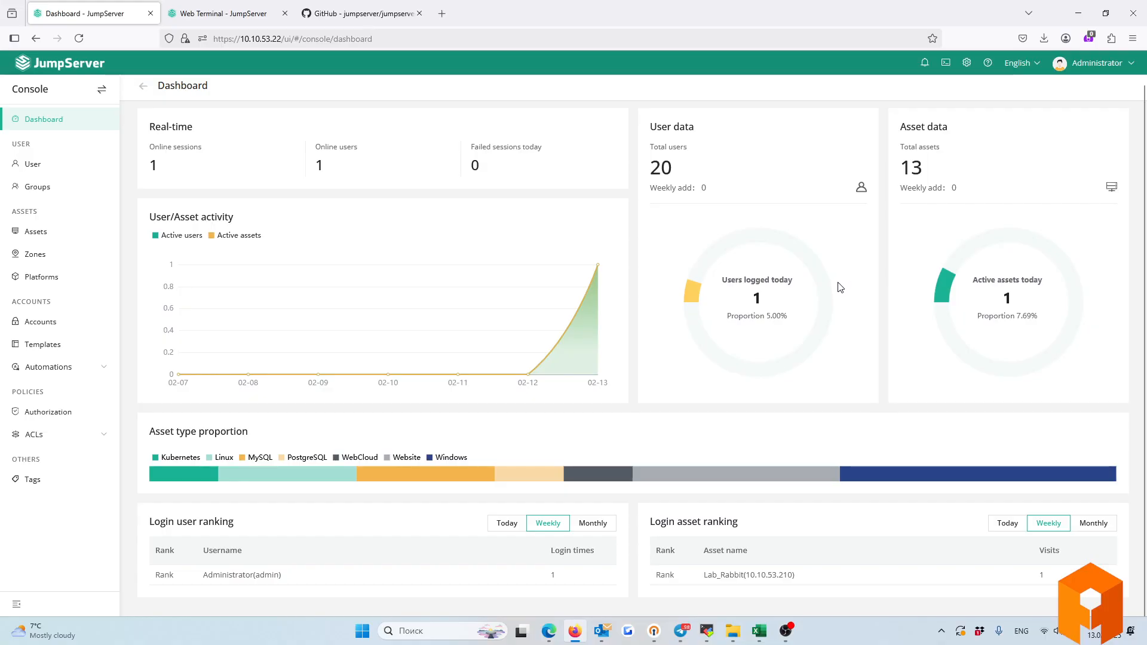
{"action": "left_click", "coordinate": [41, 163]}
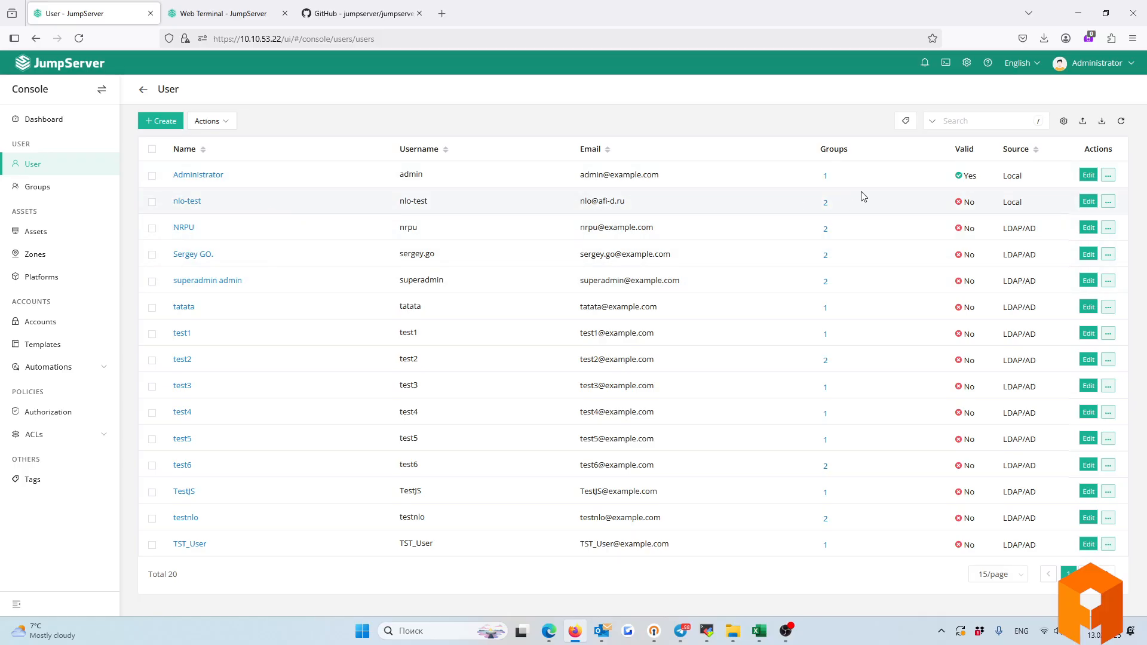
Highlight user NRPU's LDAP/AD source, then open test2's edit form.
{"action": "left_click_drag", "start_coordinate": [1002, 229], "coordinate": [1039, 236]}
{"action": "left_click", "coordinate": [1088, 363]}
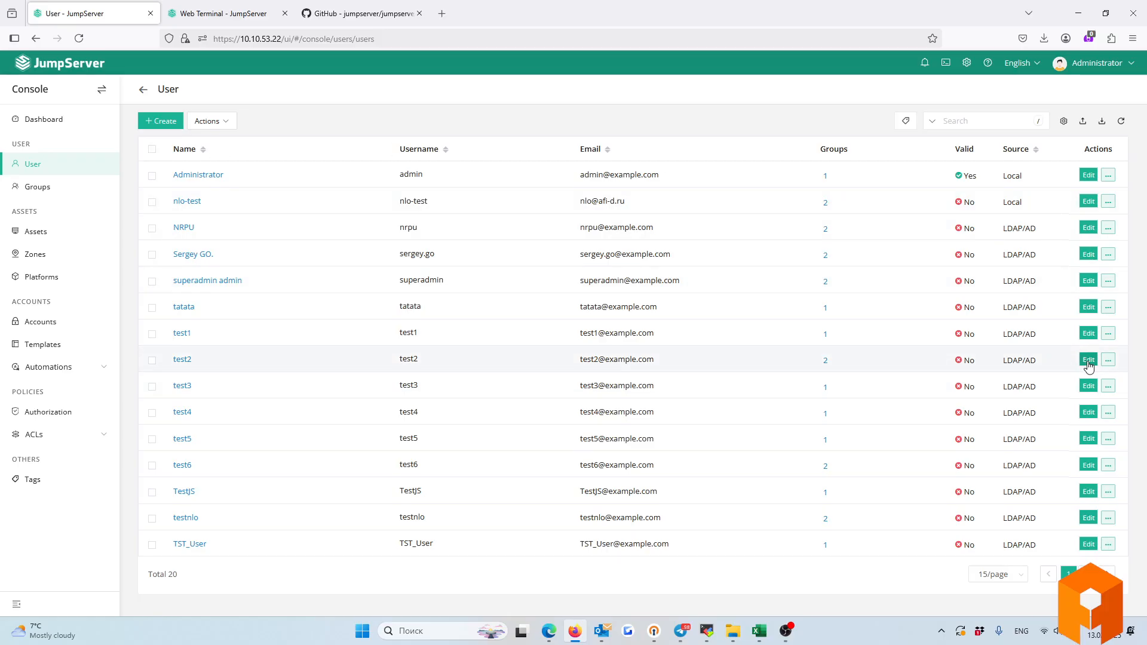
{"action": "left_click", "coordinate": [1087, 361]}
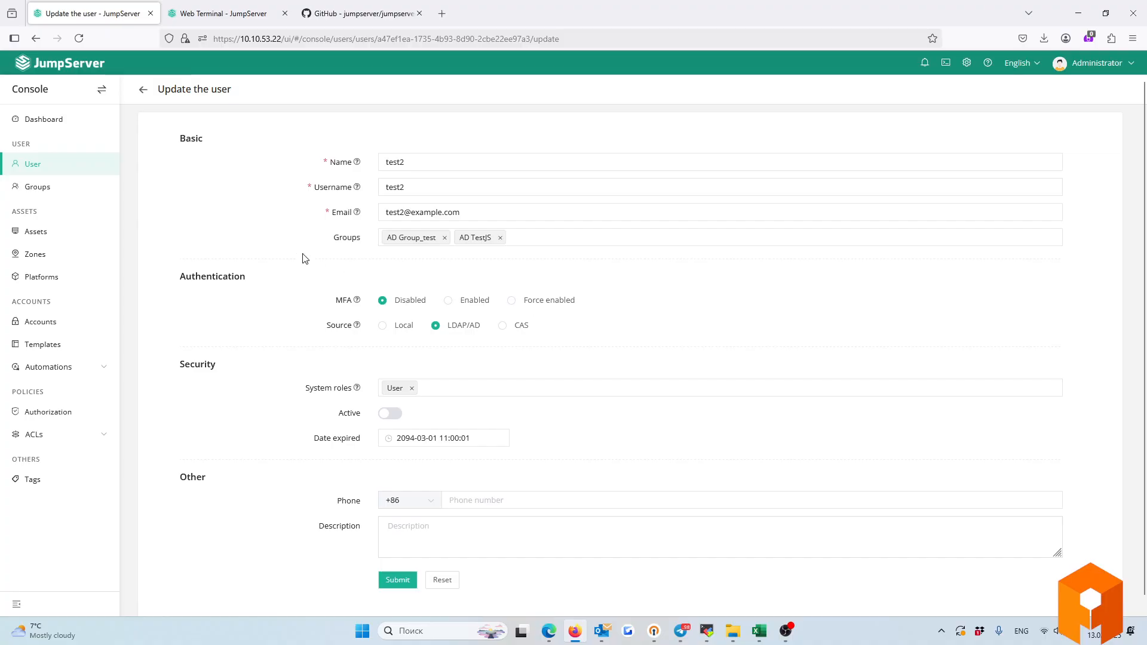
Set test2's MFA option to Enabled.
{"action": "scroll", "coordinate": [317, 248], "scroll_direction": "down", "scroll_amount": 1}
{"action": "scroll", "coordinate": [328, 240], "scroll_direction": "up", "scroll_amount": 1}
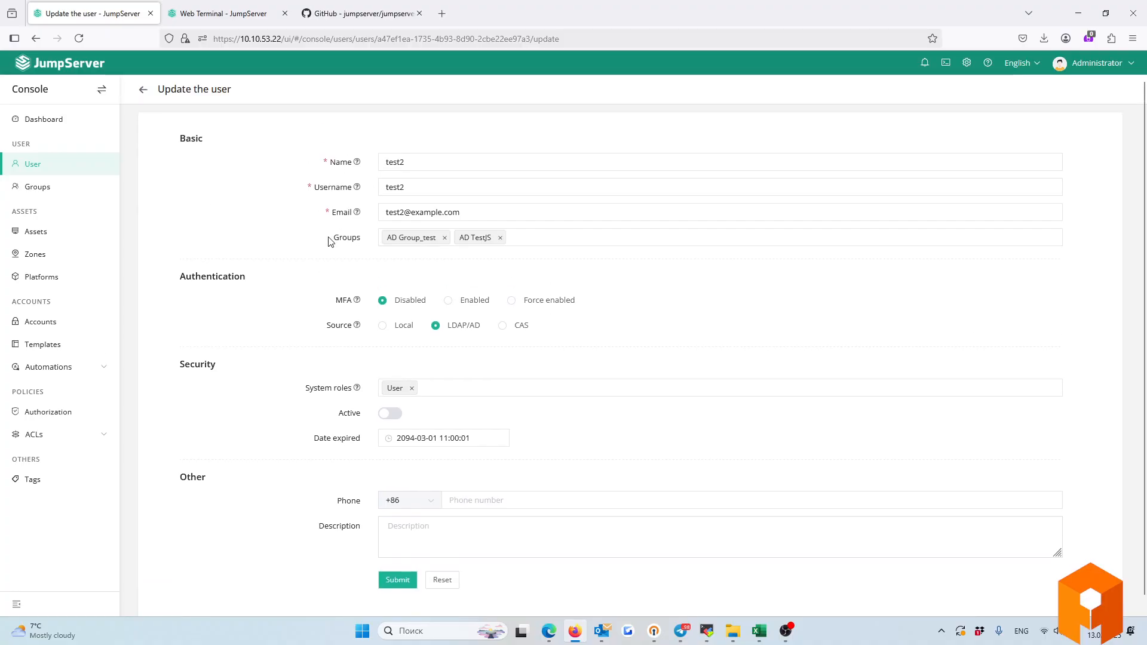
{"action": "left_click_drag", "start_coordinate": [331, 241], "coordinate": [370, 242]}
{"action": "left_click_drag", "start_coordinate": [333, 301], "coordinate": [368, 303]}
{"action": "left_click", "coordinate": [448, 301]}
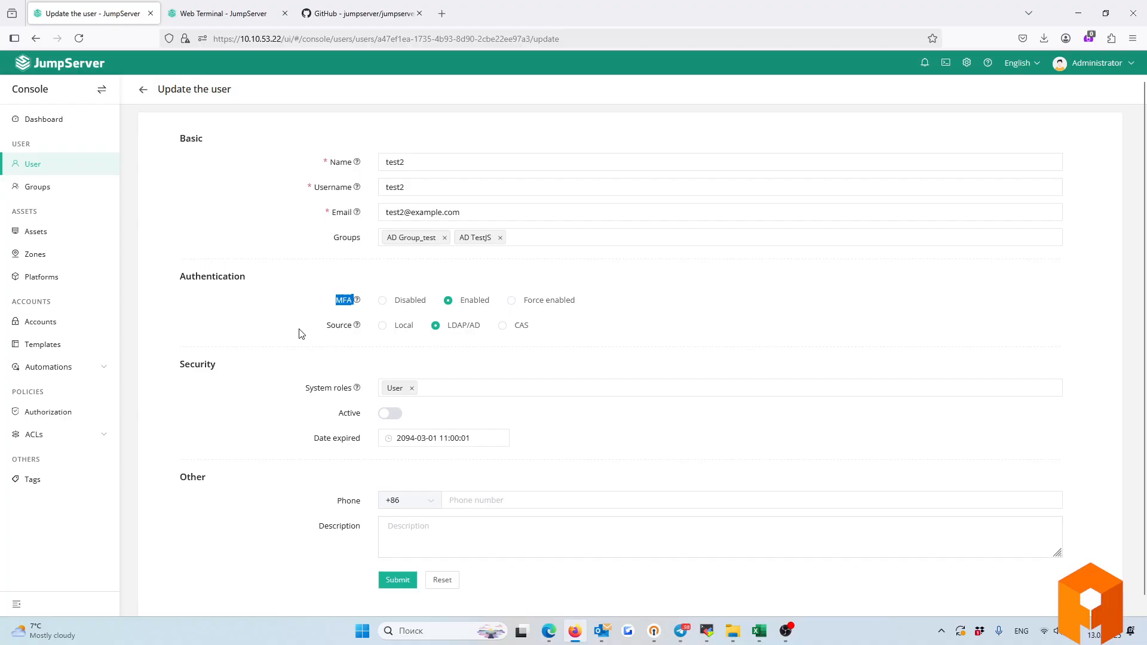
Browse the System roles choices, then move to the user Groups list without saving.
{"action": "left_click", "coordinate": [460, 388]}
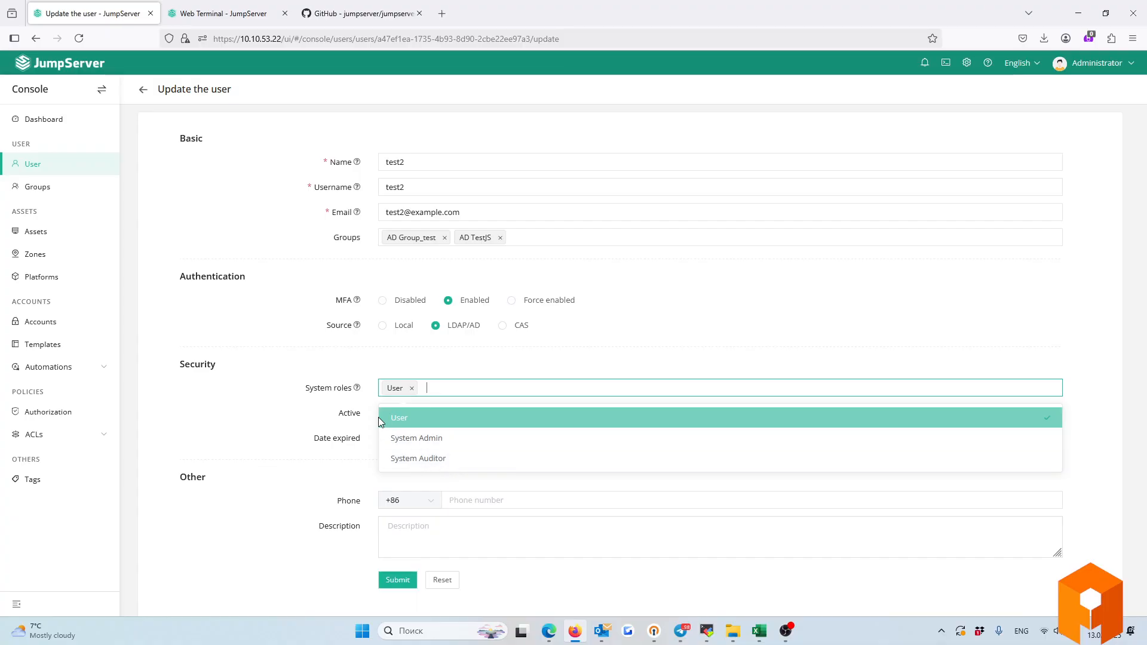
{"action": "left_click", "coordinate": [229, 412]}
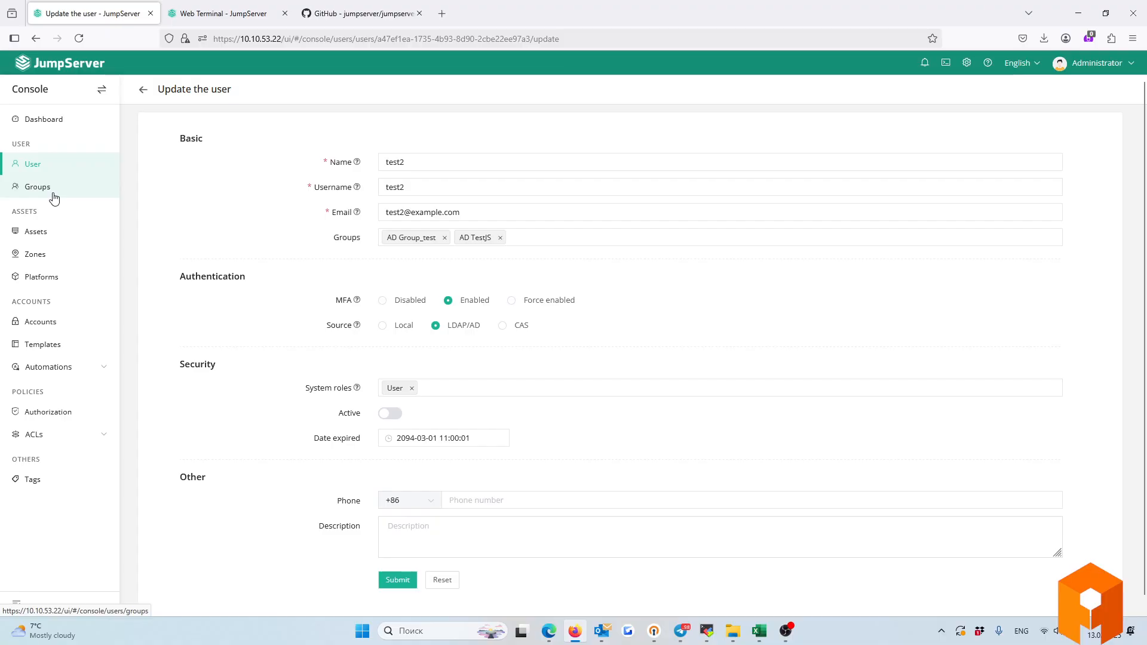
{"action": "left_click", "coordinate": [439, 386]}
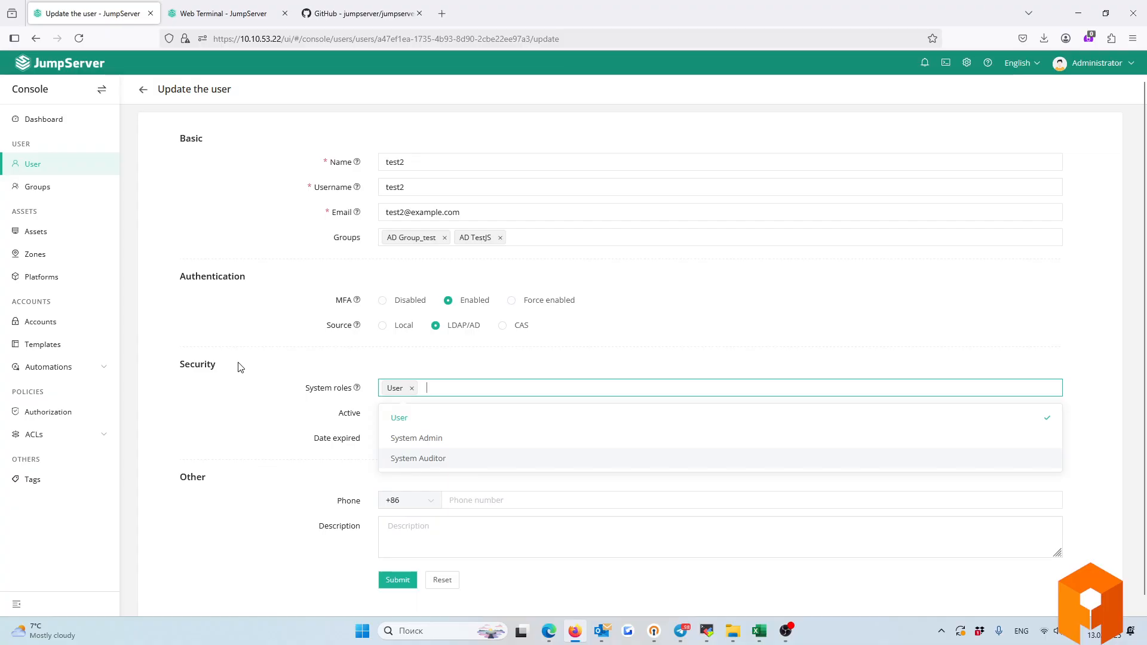
{"action": "left_click", "coordinate": [52, 187]}
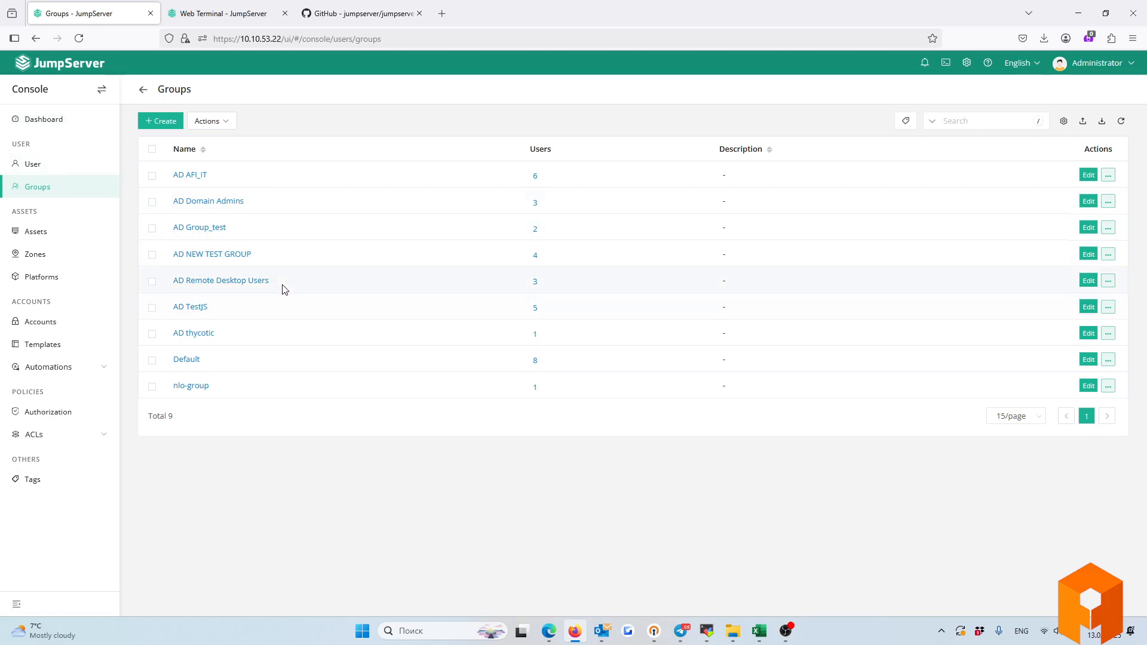
{"action": "left_click_drag", "start_coordinate": [281, 289], "coordinate": [152, 284]}
{"action": "left_click_drag", "start_coordinate": [281, 258], "coordinate": [149, 256]}
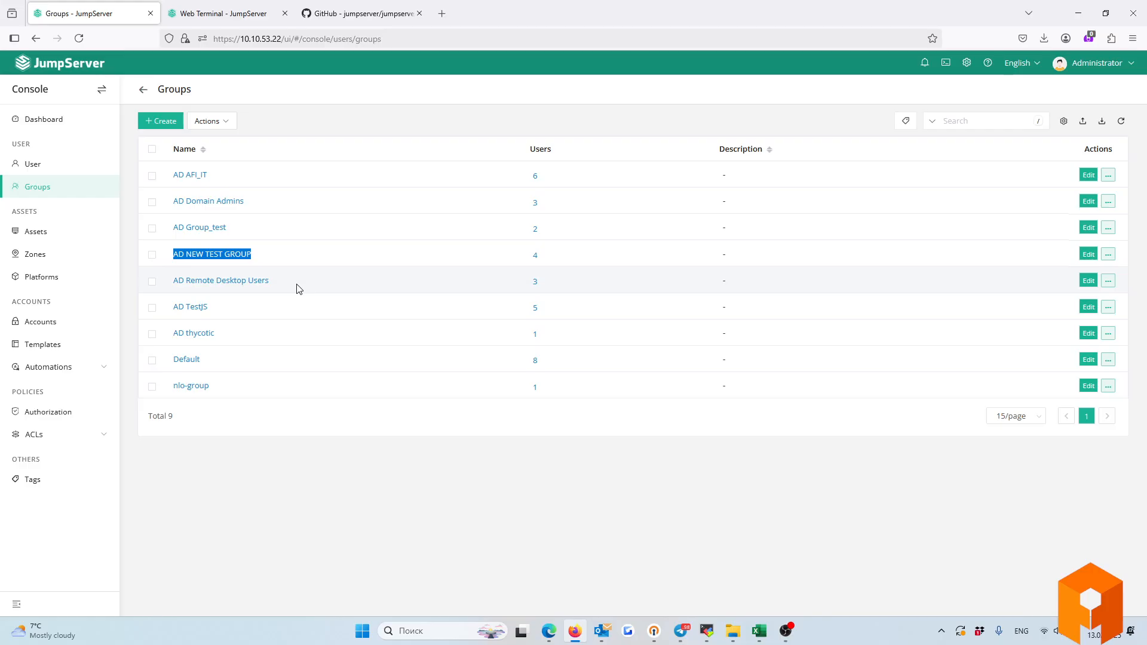
{"action": "left_click_drag", "start_coordinate": [299, 287], "coordinate": [173, 279]}
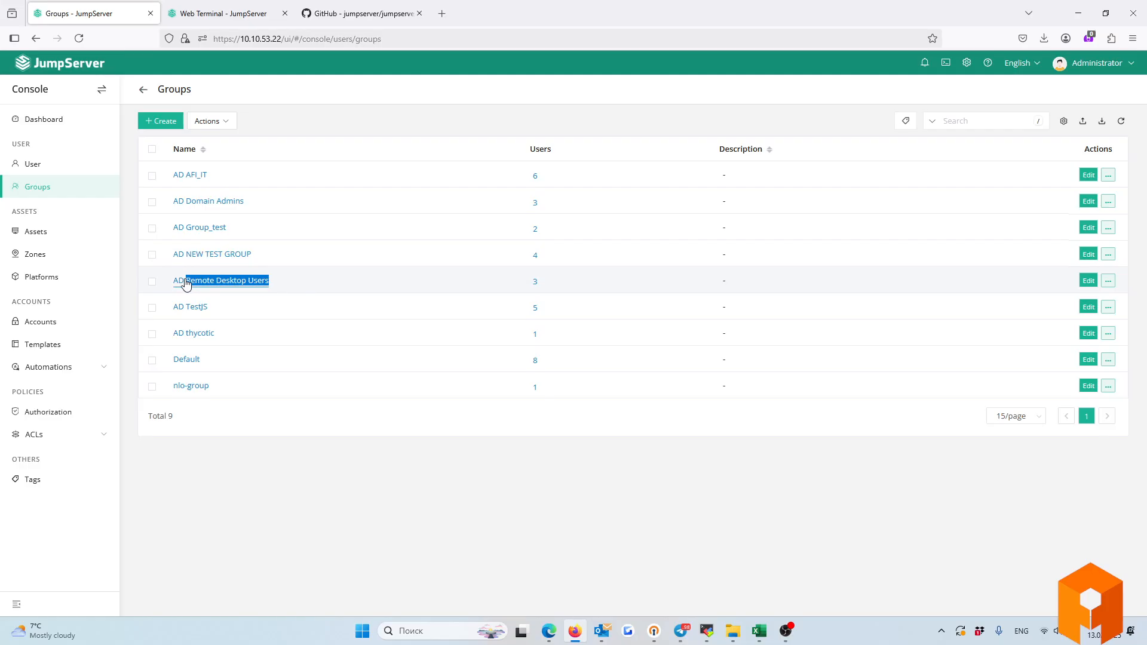
{"action": "left_click_drag", "start_coordinate": [269, 257], "coordinate": [179, 263]}
{"action": "left_click_drag", "start_coordinate": [251, 215], "coordinate": [83, 217]}
{"action": "left_click", "coordinate": [334, 342]}
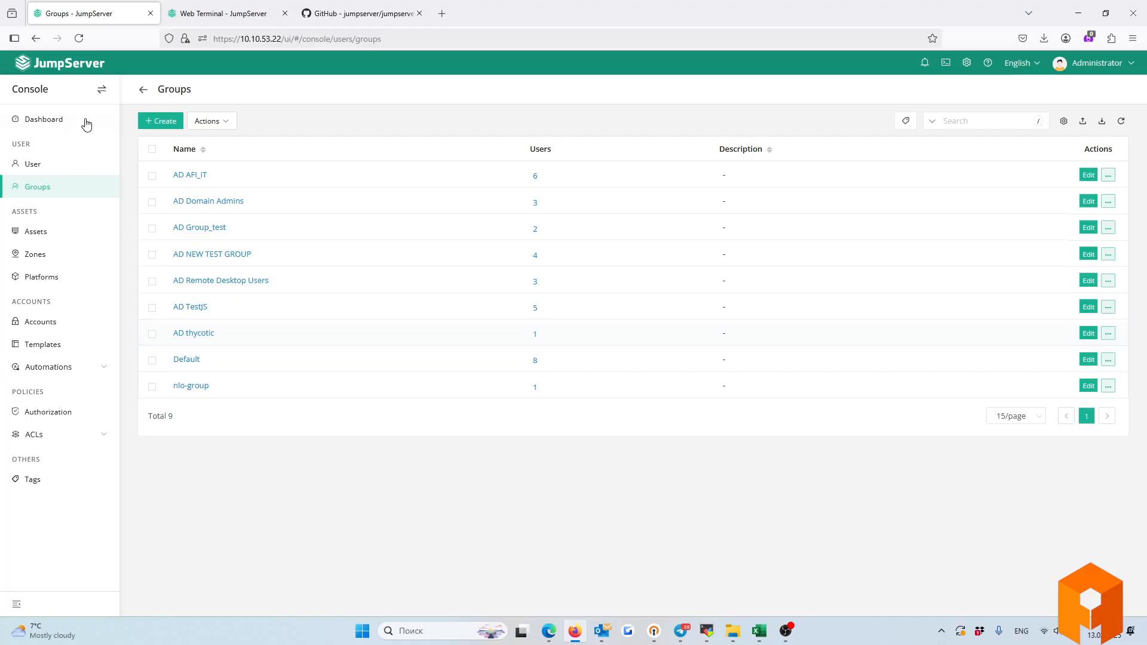
Expand the Windows Servers, Linux OC, Kubernetes and Databases nodes in the Assets tree, then collapse it.
{"action": "left_click", "coordinate": [36, 239]}
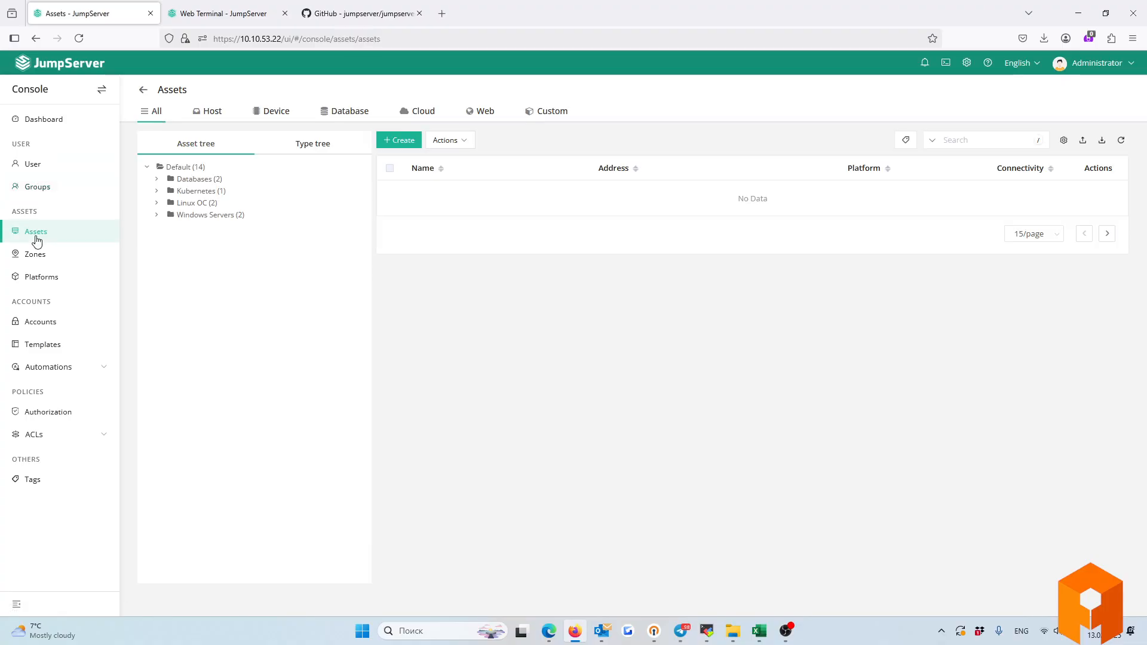
{"action": "left_click", "coordinate": [159, 216]}
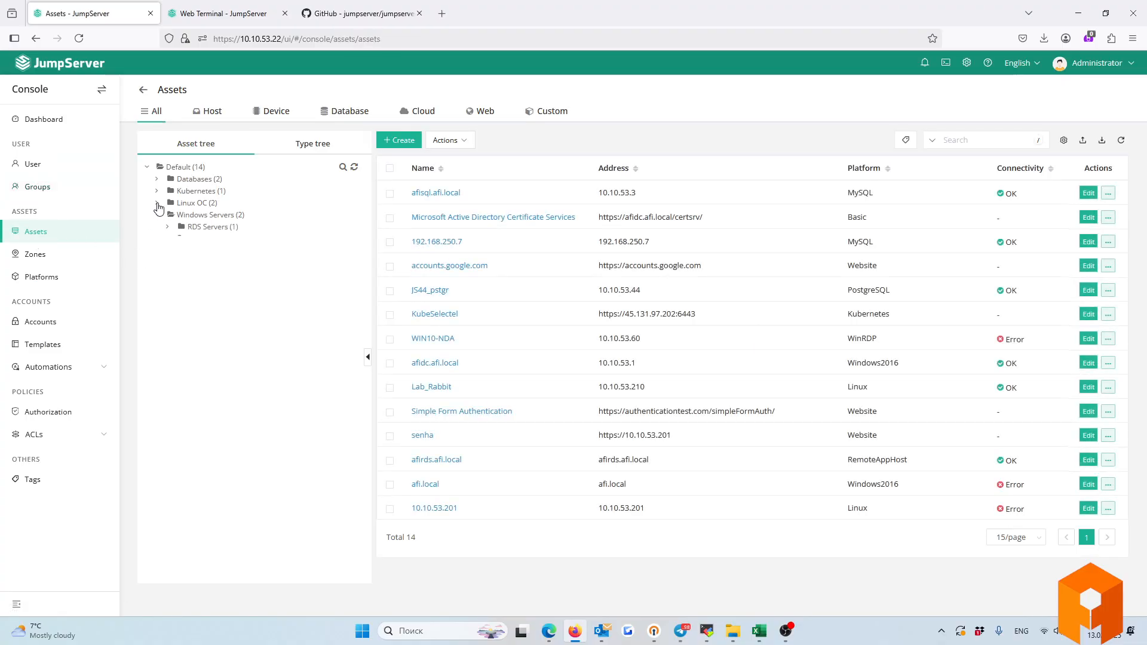
{"action": "left_click", "coordinate": [158, 204]}
{"action": "left_click", "coordinate": [158, 192]}
{"action": "left_click", "coordinate": [158, 180]}
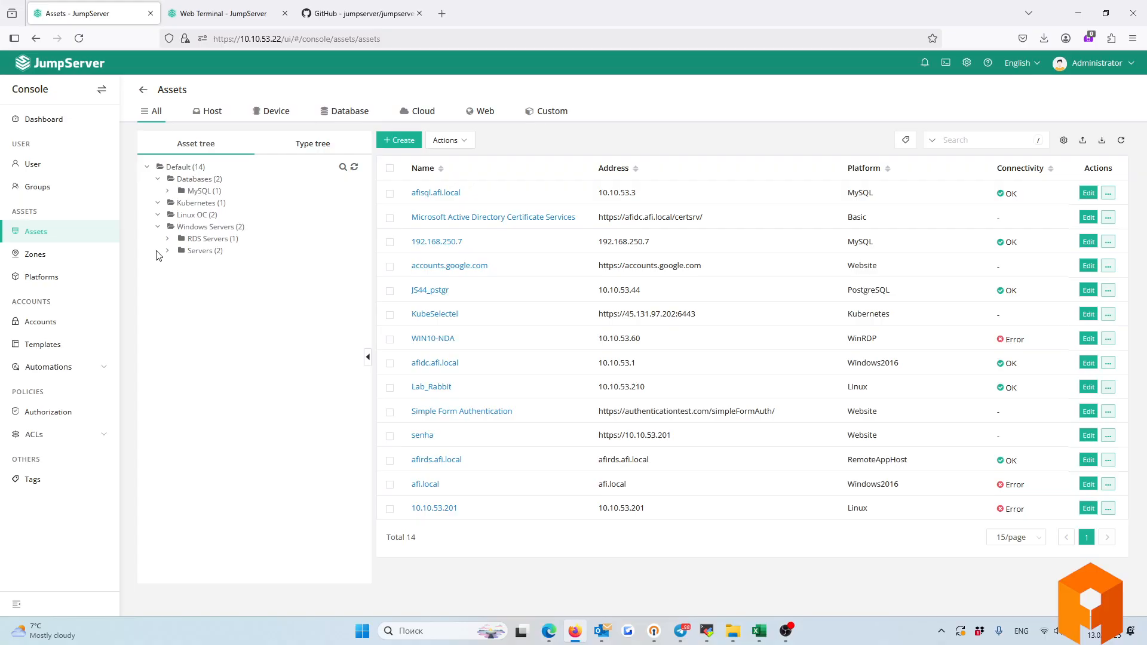
{"action": "right_click", "coordinate": [183, 206]}
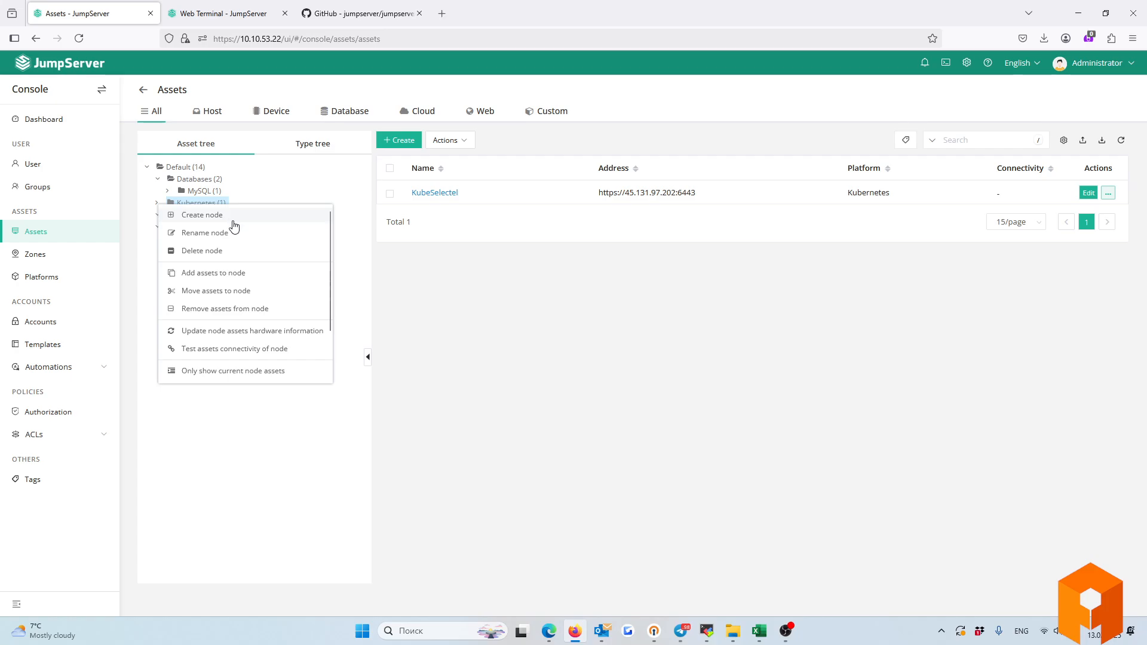
{"action": "left_click", "coordinate": [189, 446]}
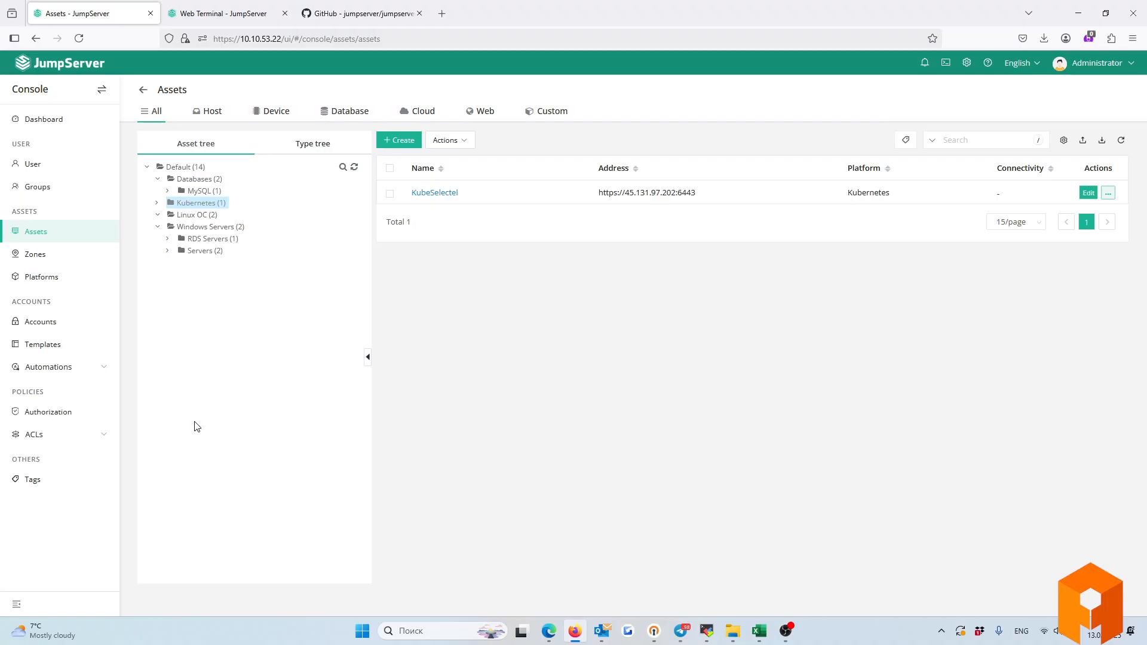
{"action": "left_click", "coordinate": [196, 145]}
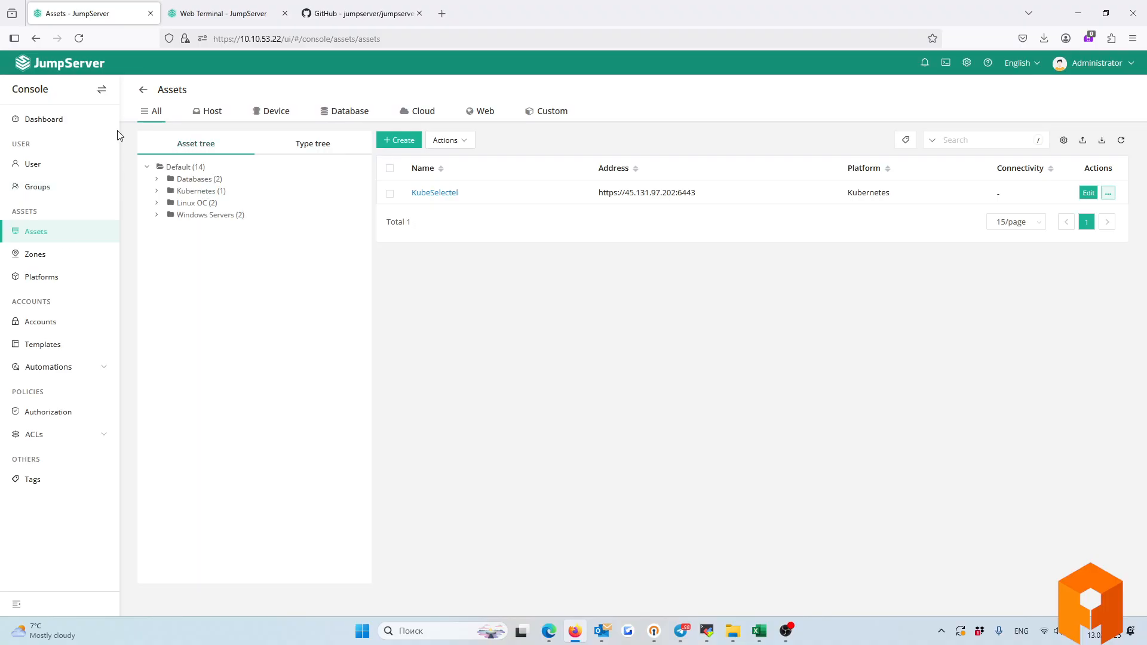
List the two Windows2016 hosts from the Type tree, then switch back to the Asset tree.
{"action": "left_click", "coordinate": [288, 148]}
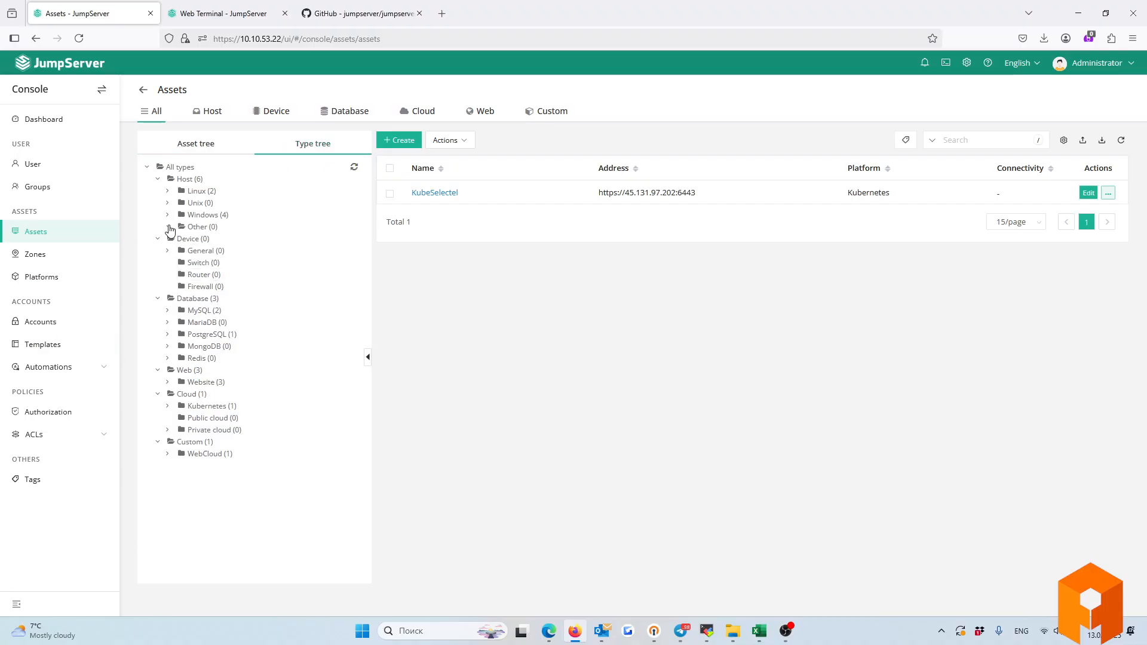
{"action": "left_click", "coordinate": [169, 217]}
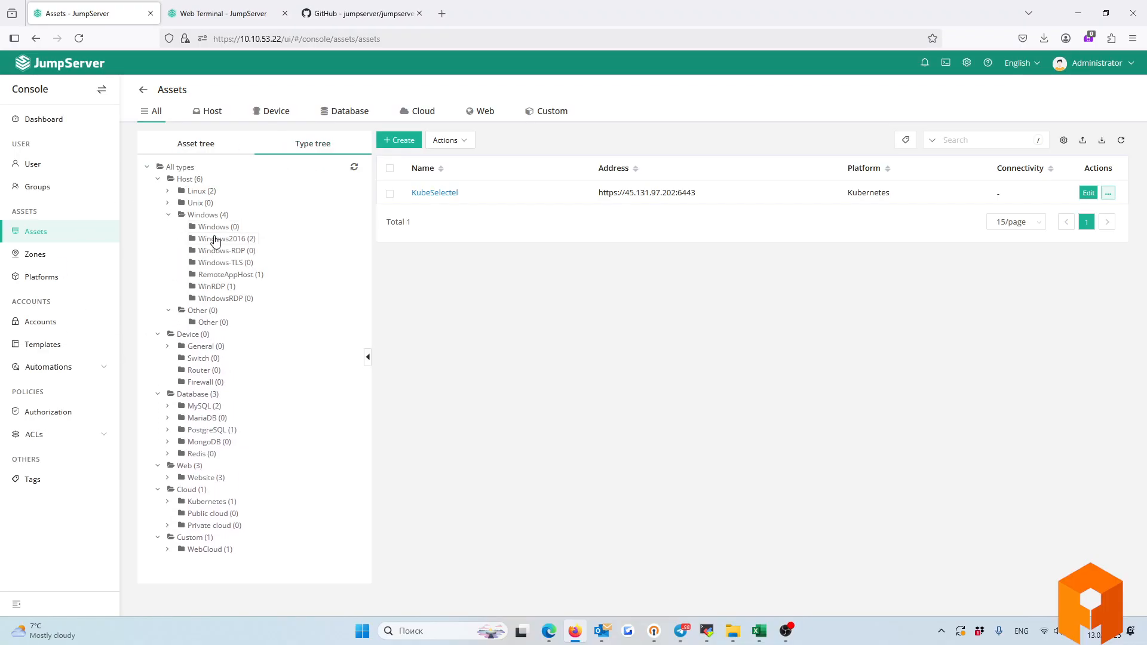
{"action": "left_click", "coordinate": [217, 240]}
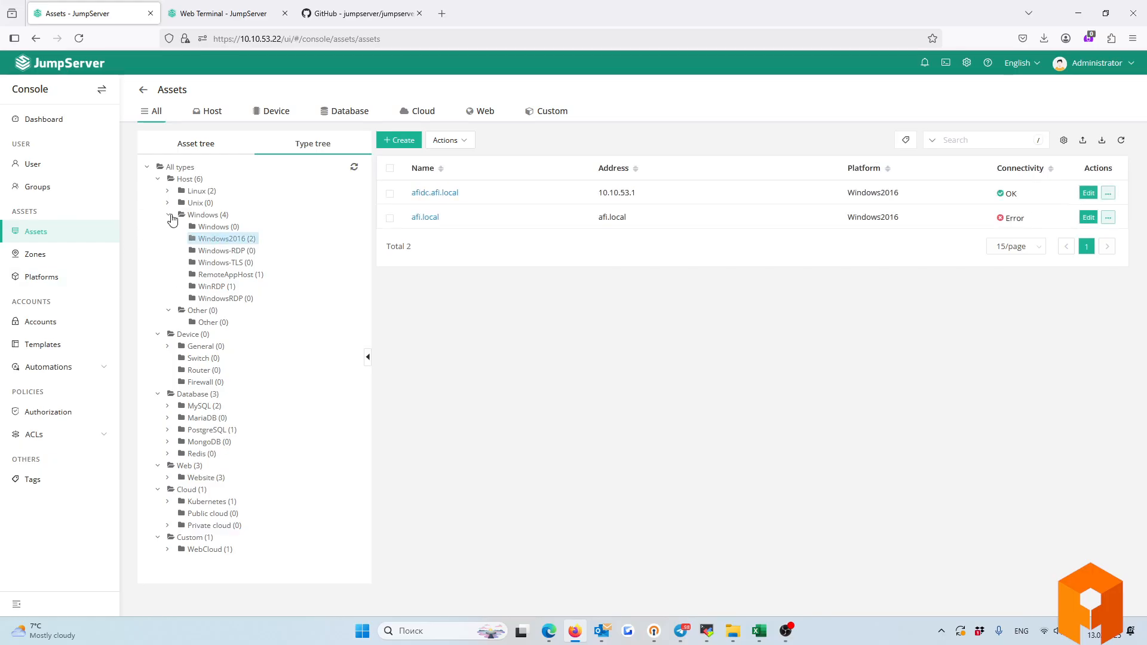
{"action": "left_click", "coordinate": [169, 215]}
{"action": "left_click", "coordinate": [197, 146]}
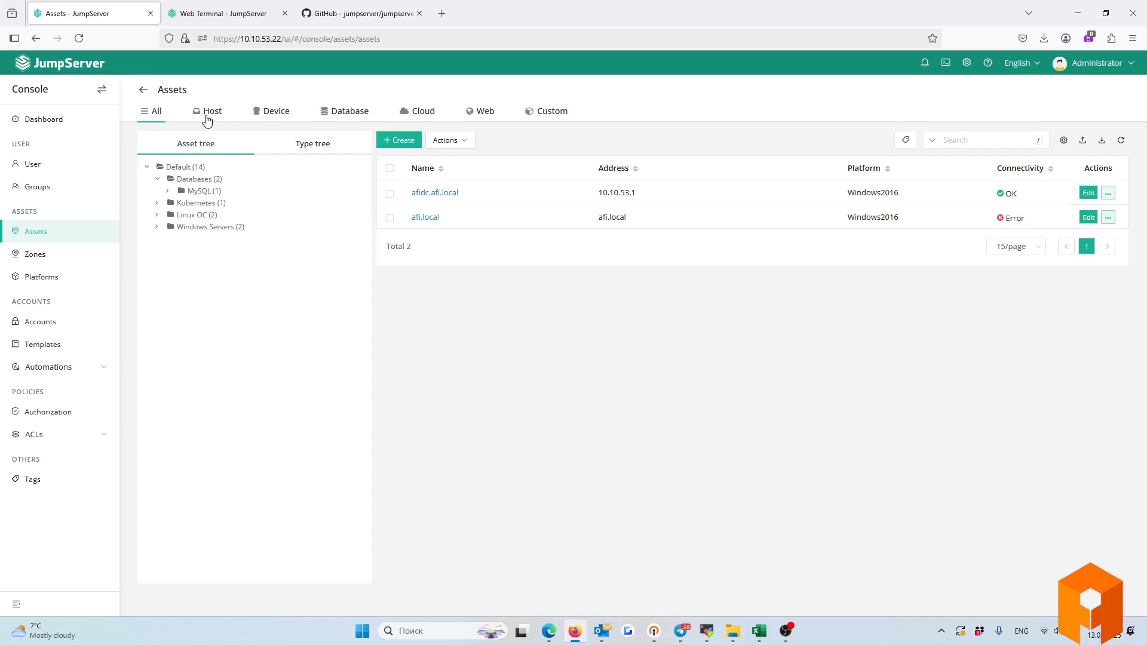
Browse the Device, Cloud, Database, Web and Custom provider types, then close the chooser.
{"action": "left_click", "coordinate": [393, 143]}
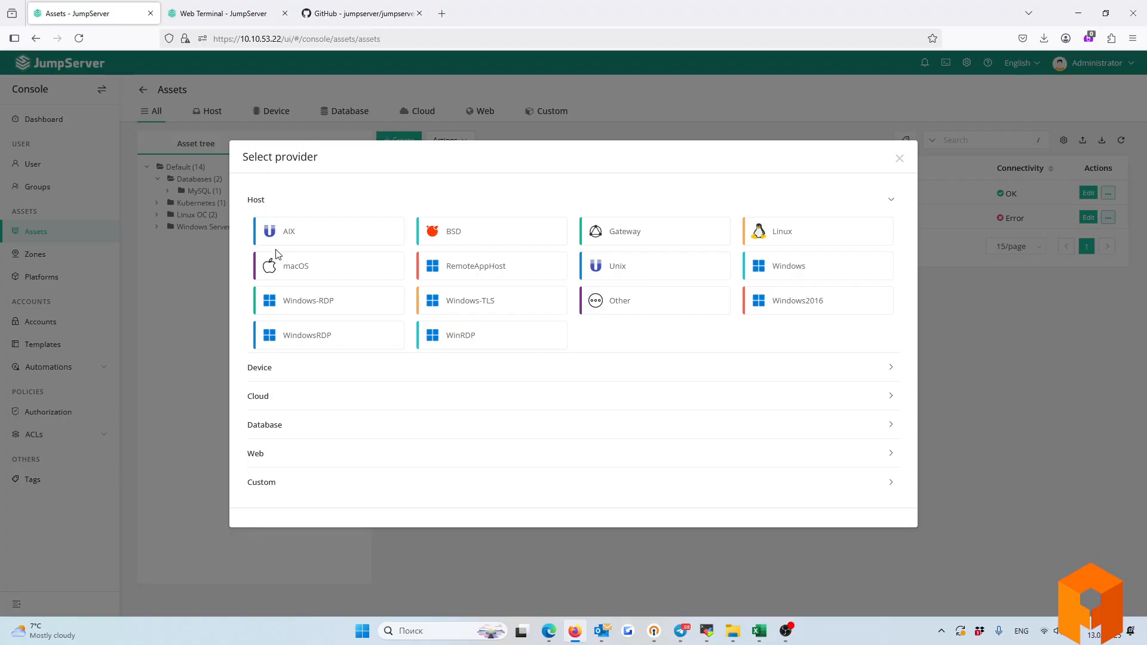
{"action": "left_click", "coordinate": [276, 369]}
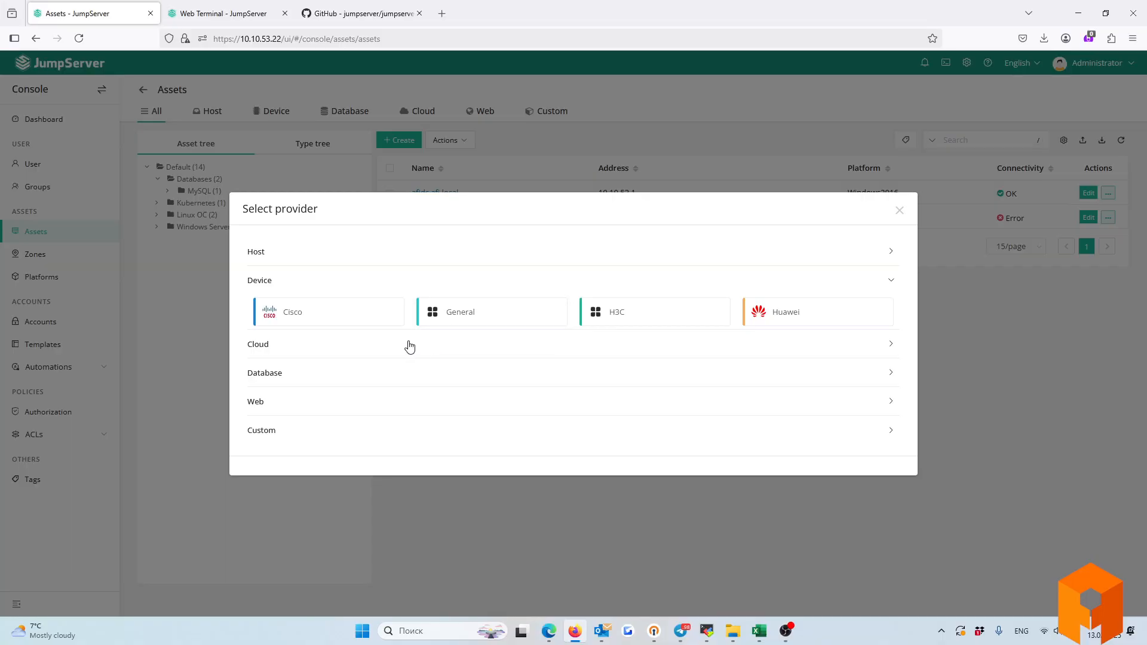
{"action": "left_click", "coordinate": [285, 344]}
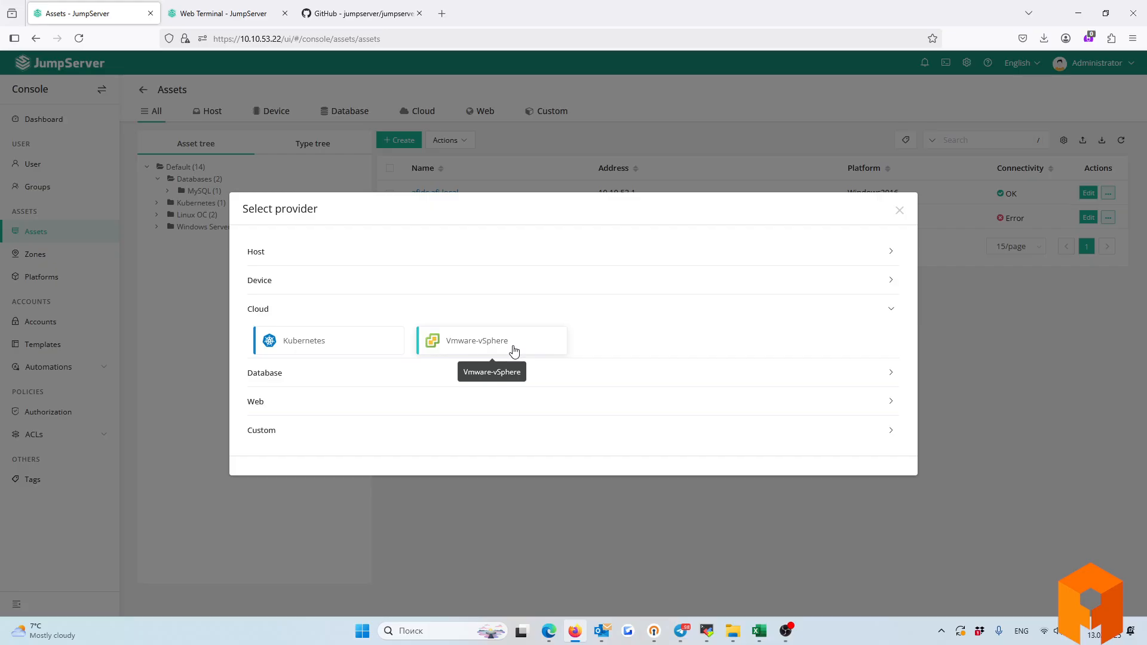
{"action": "left_click", "coordinate": [289, 376]}
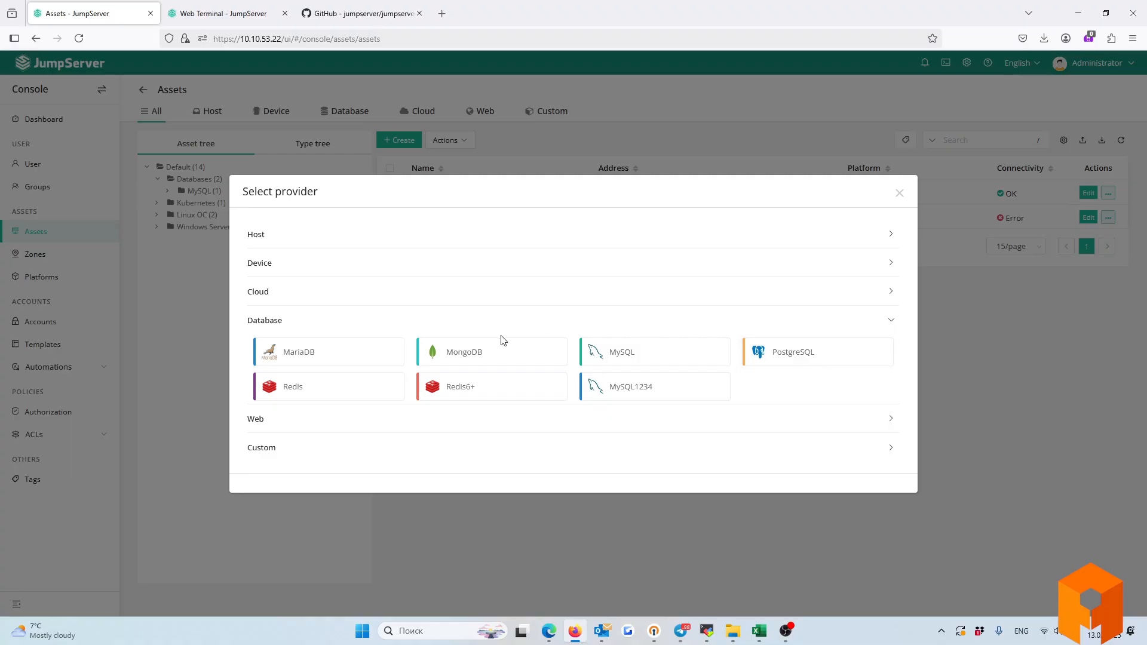
{"action": "left_click", "coordinate": [254, 421]}
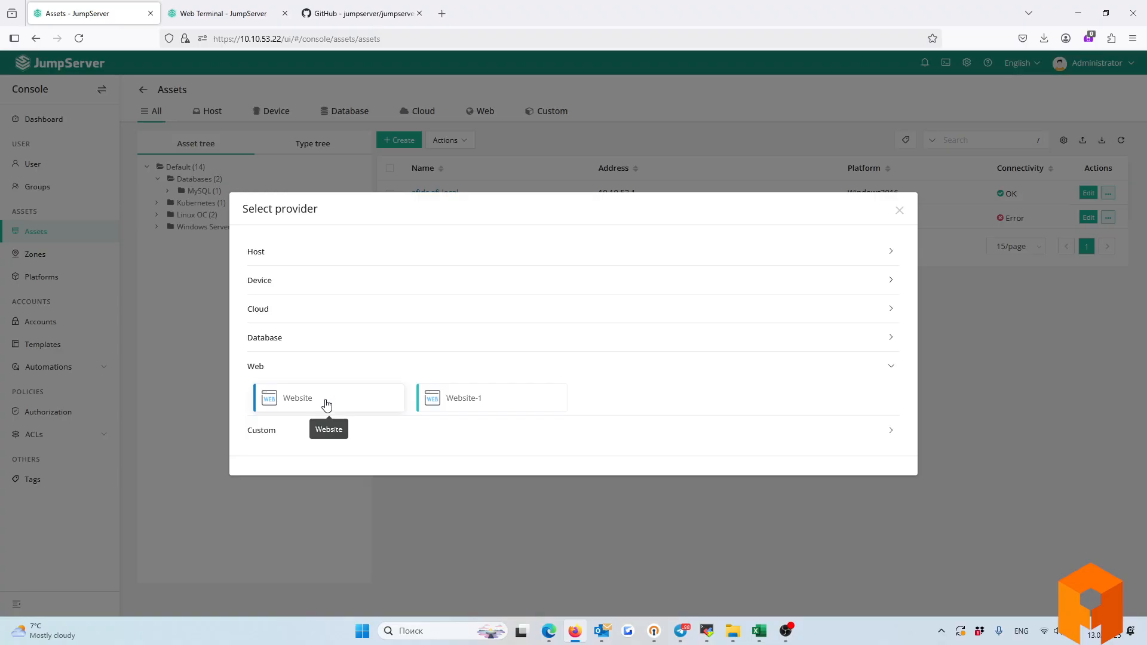
{"action": "left_click", "coordinate": [279, 431]}
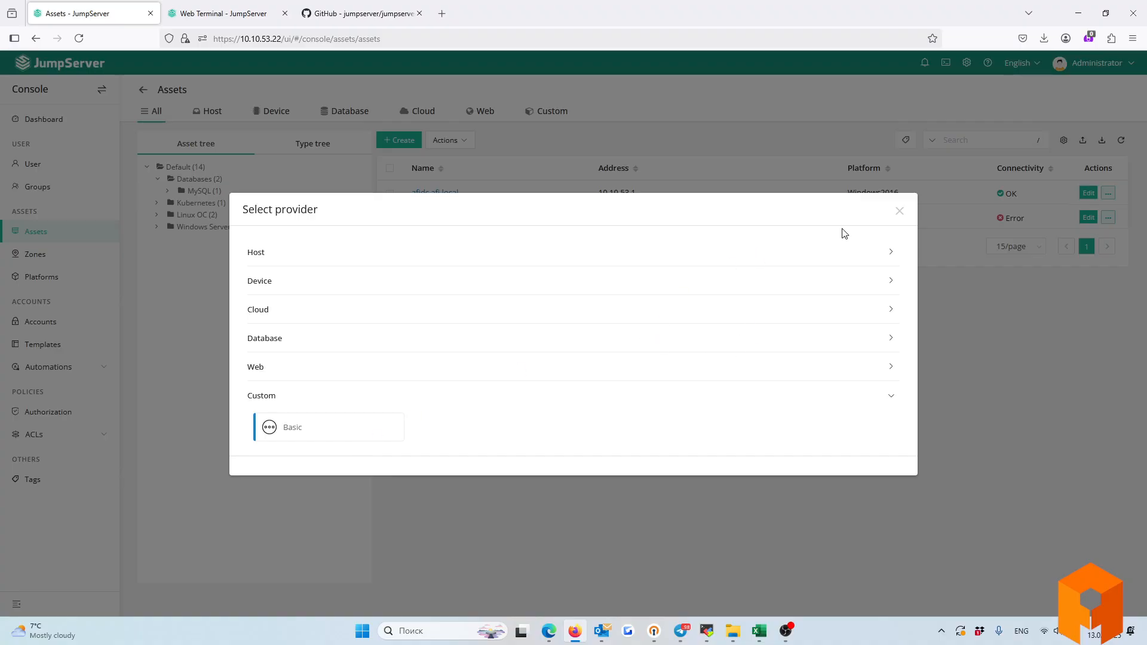
{"action": "left_click", "coordinate": [899, 210]}
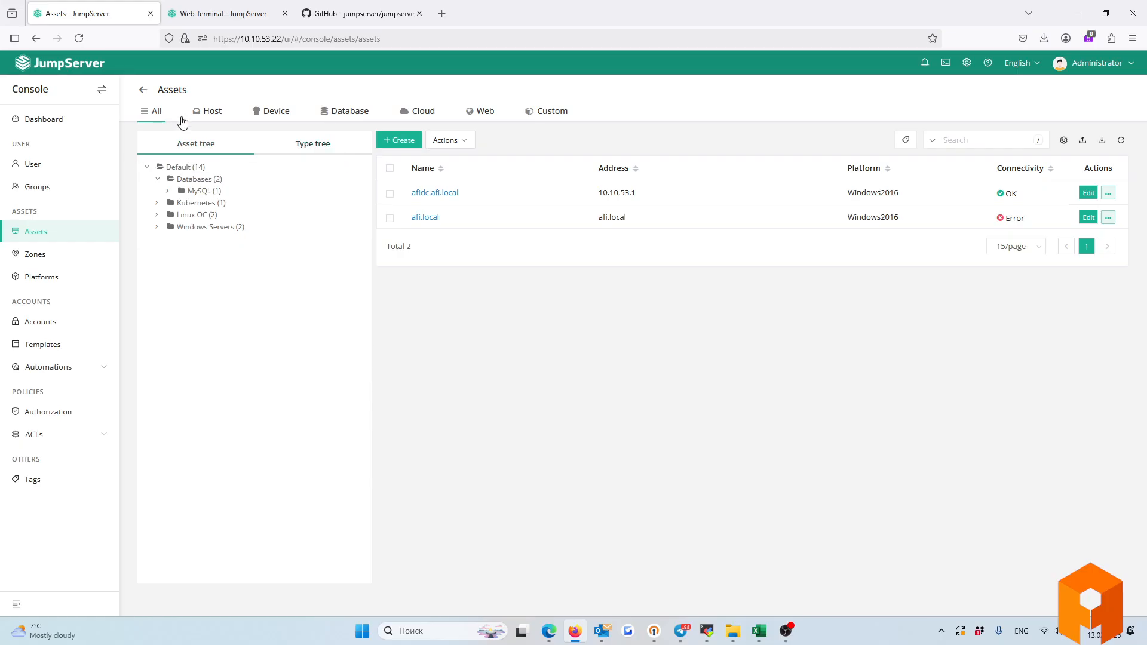
Start a new host asset on the Windows-RDP platform.
{"action": "left_click", "coordinate": [402, 141]}
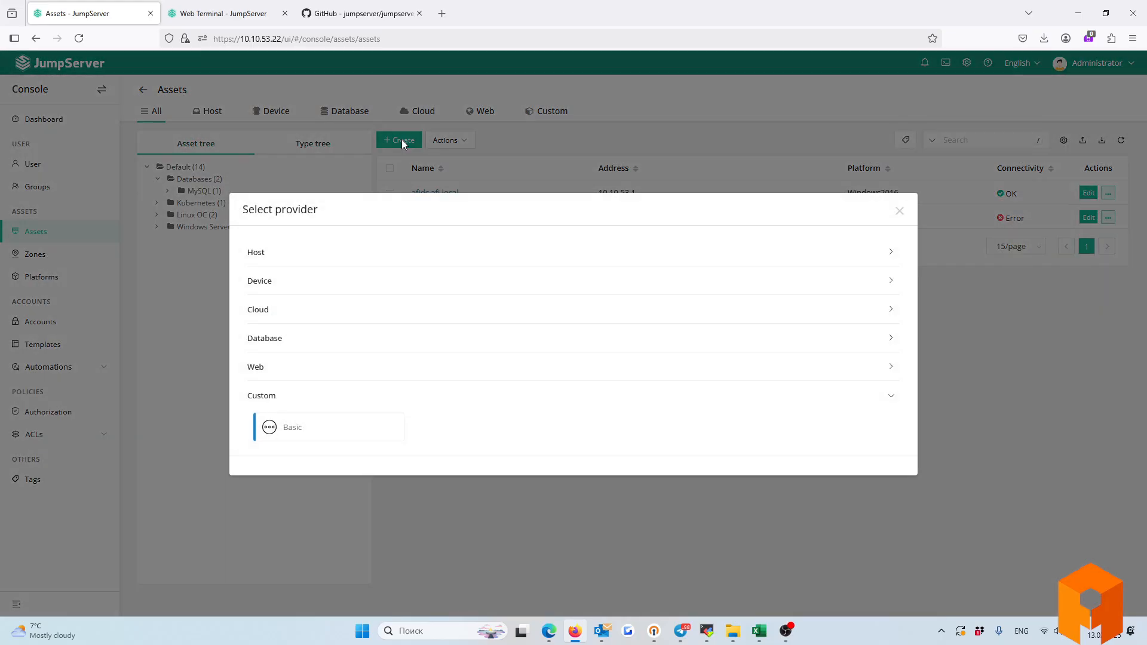
{"action": "left_click", "coordinate": [282, 286]}
{"action": "left_click", "coordinate": [298, 250]}
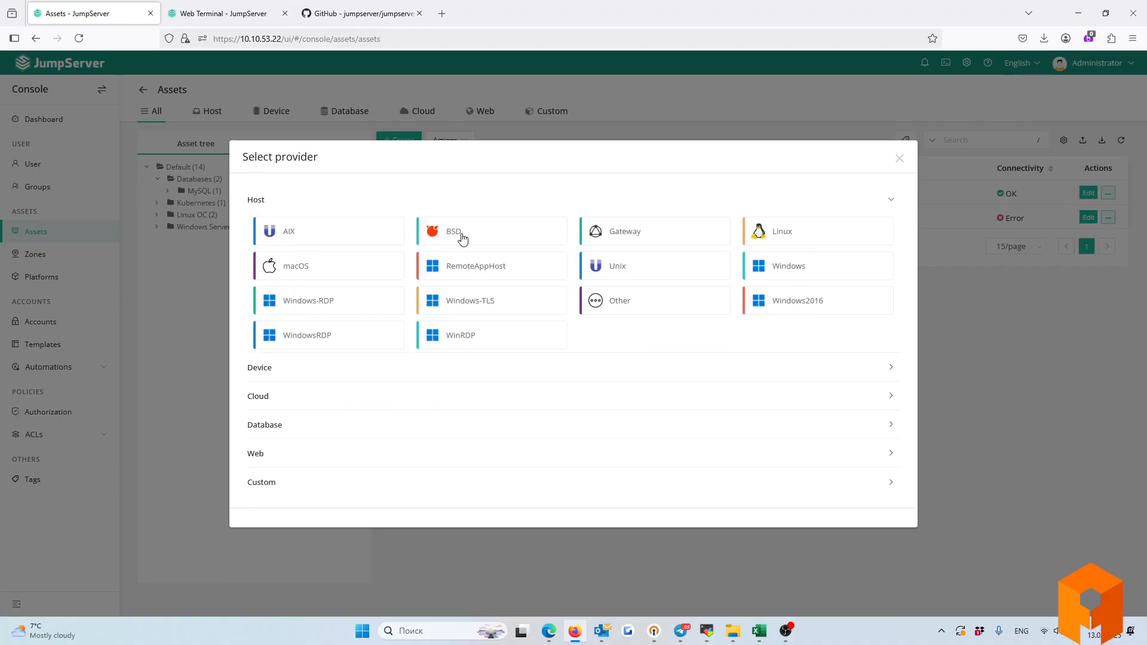
{"action": "left_click", "coordinate": [353, 301]}
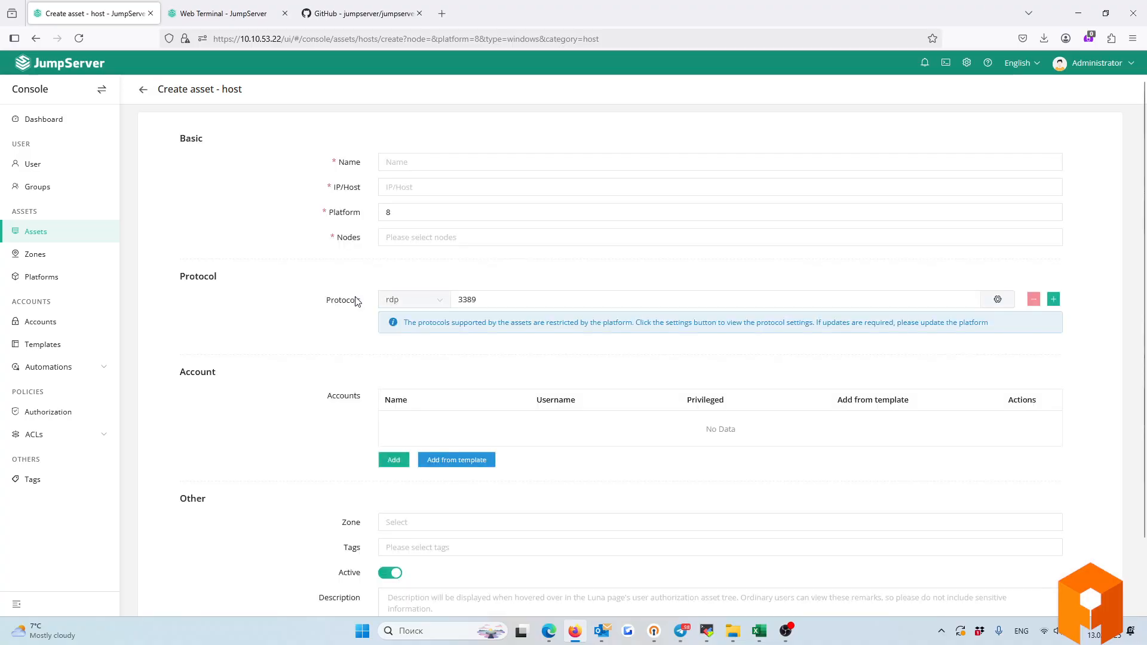
{"action": "left_click", "coordinate": [420, 187]}
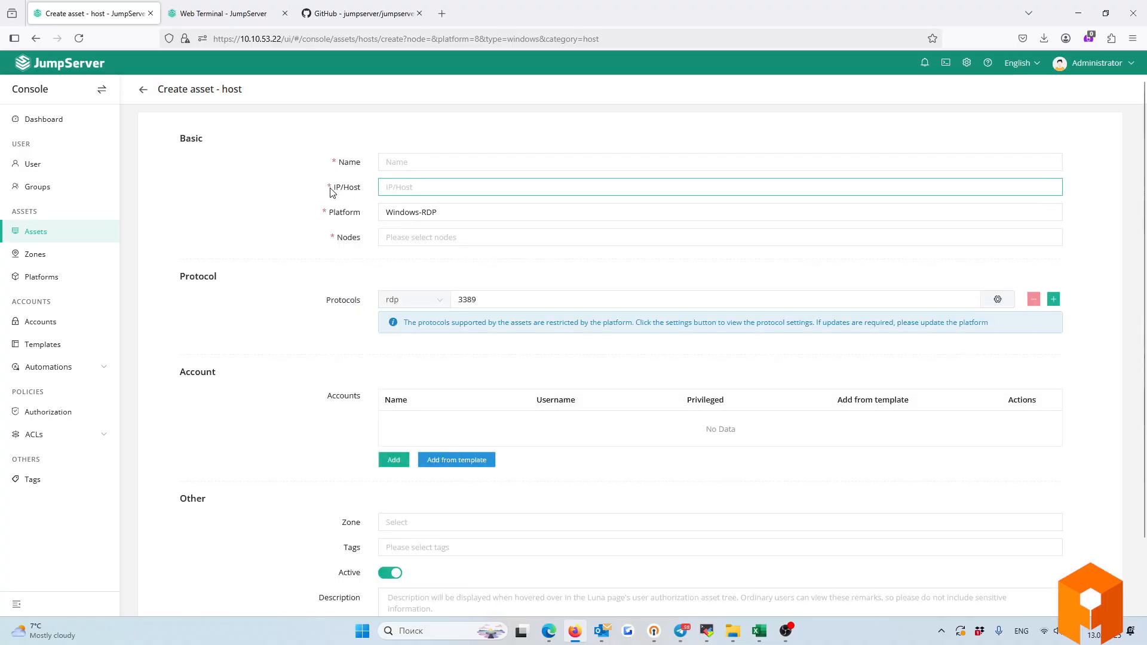
{"action": "left_click", "coordinate": [369, 193]}
{"action": "left_click_drag", "start_coordinate": [340, 165], "coordinate": [348, 167]}
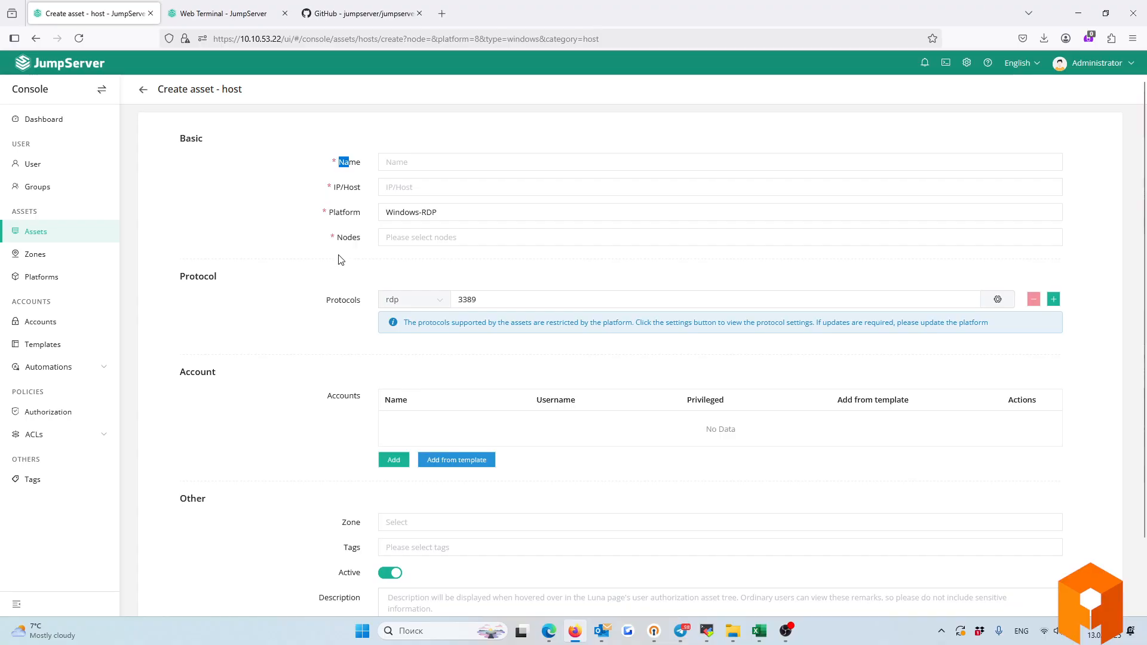
{"action": "left_click", "coordinate": [425, 238]}
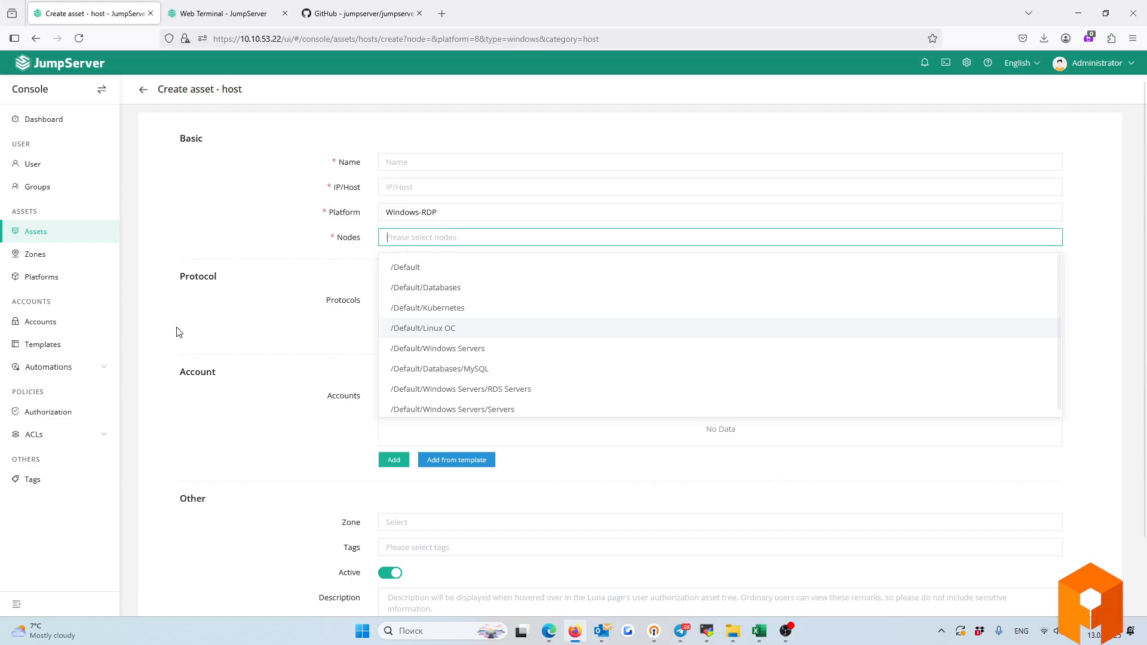
{"action": "left_click", "coordinate": [239, 313]}
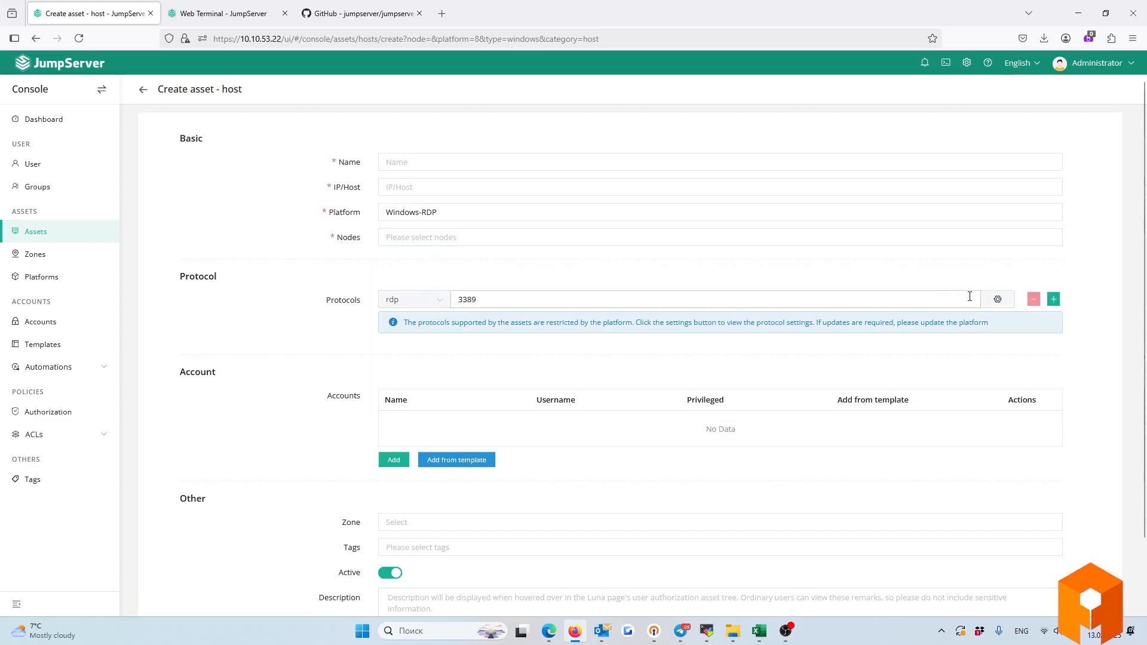
{"action": "left_click", "coordinate": [997, 299]}
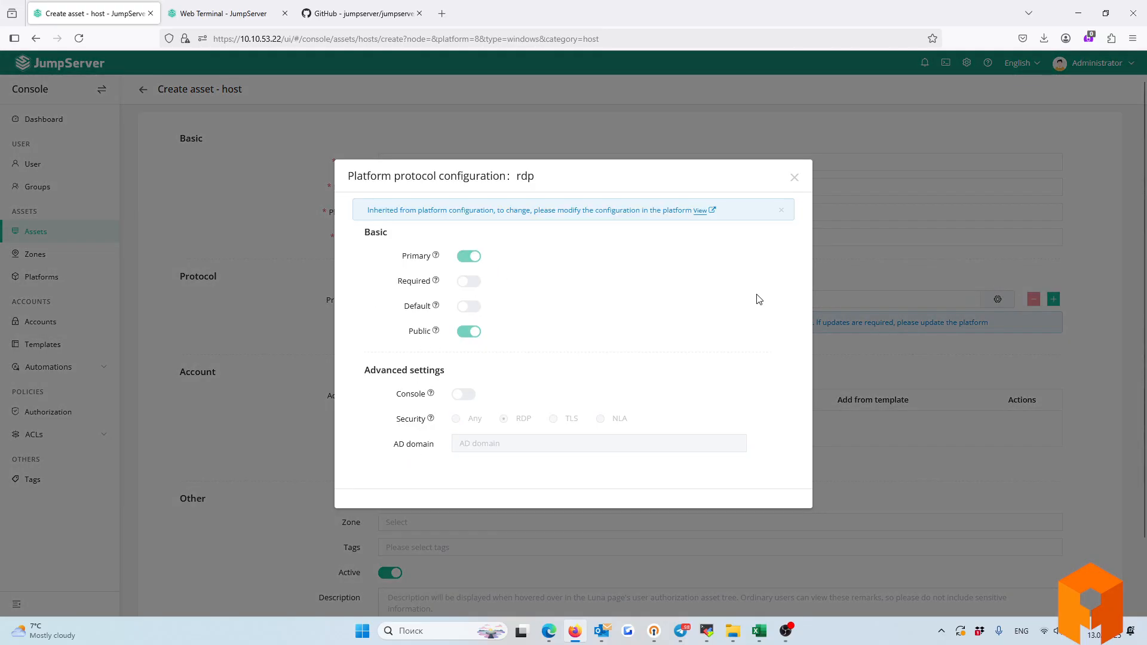
{"action": "left_click", "coordinate": [794, 177]}
{"action": "scroll", "coordinate": [285, 371], "scroll_direction": "down", "scroll_amount": 2}
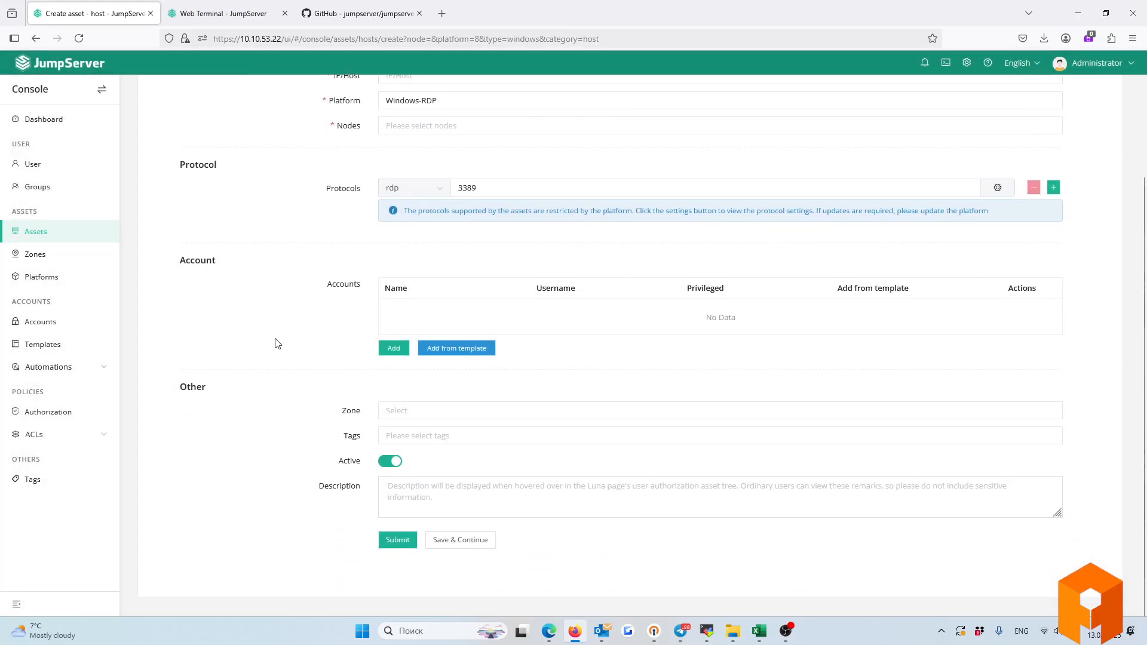
{"action": "left_click_drag", "start_coordinate": [321, 283], "coordinate": [364, 286]}
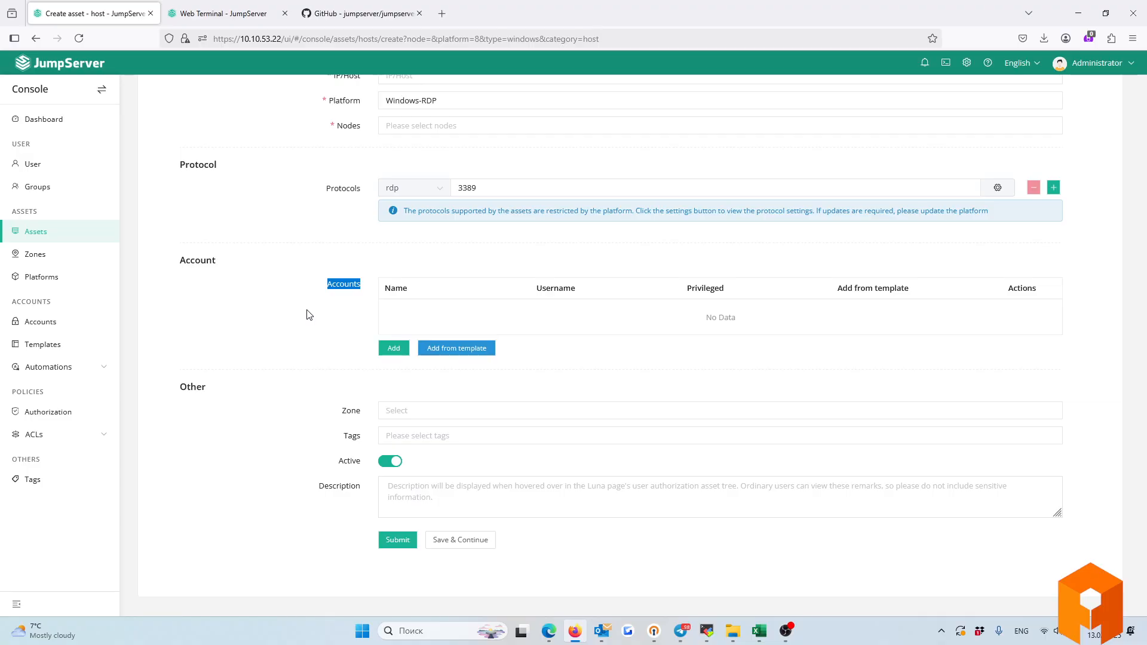
{"action": "scroll", "coordinate": [309, 315], "scroll_direction": "up", "scroll_amount": 3}
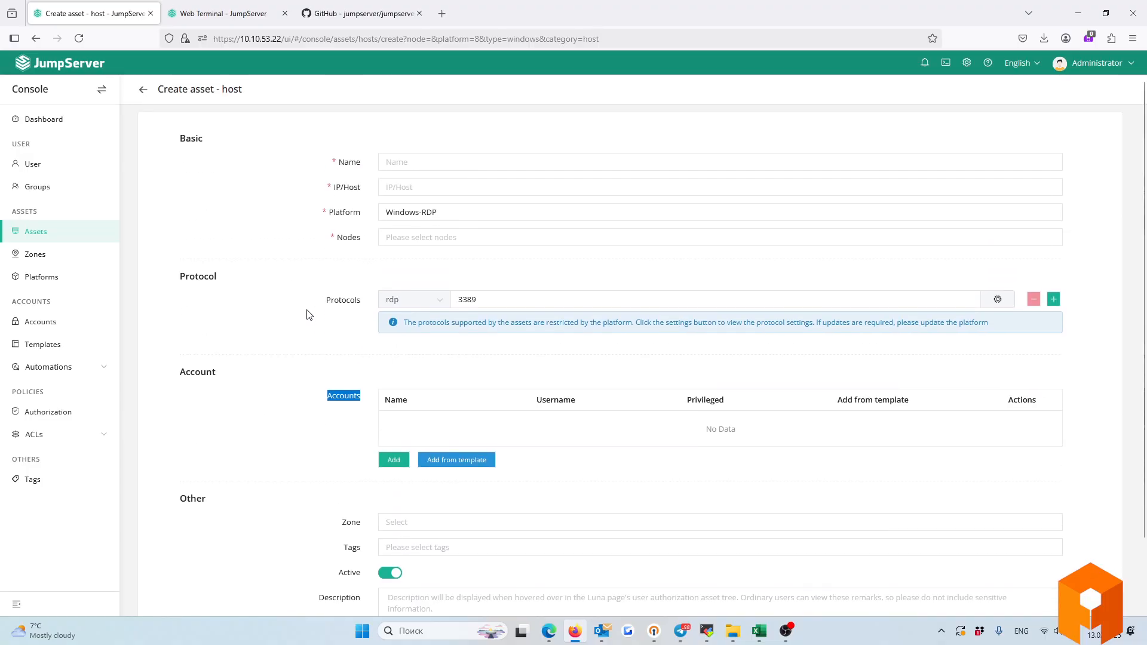
Open the Zones list showing the afi.local zone.
{"action": "left_click", "coordinate": [31, 255]}
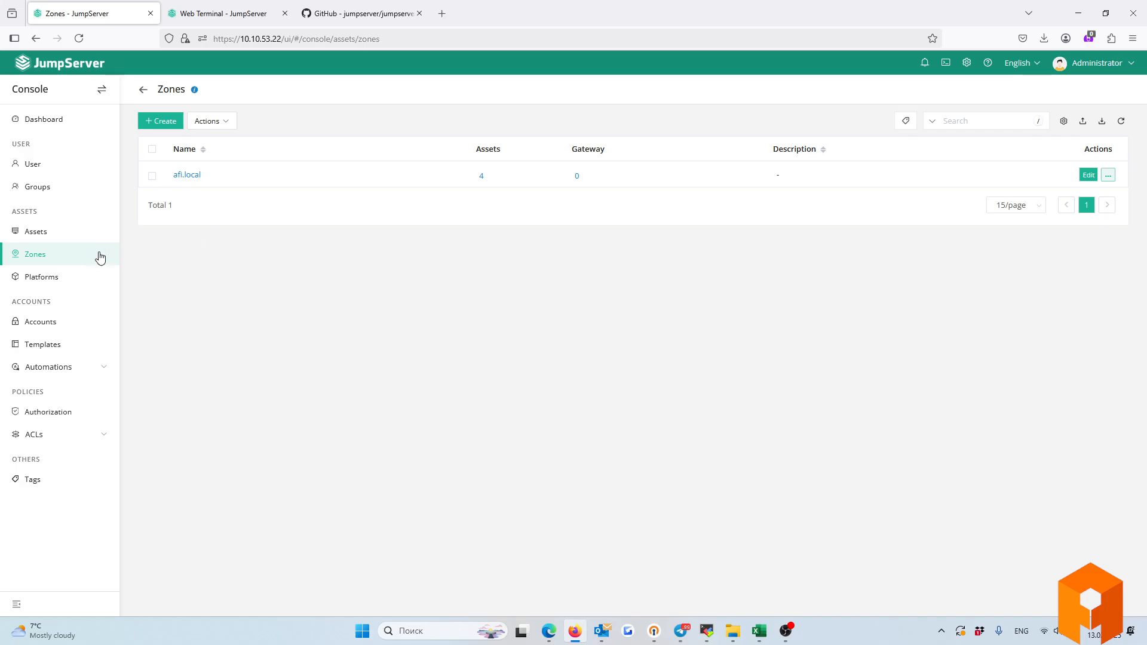
Open Platforms, glance at the Device platforms, and return to the Host platforms.
{"action": "left_click", "coordinate": [39, 280]}
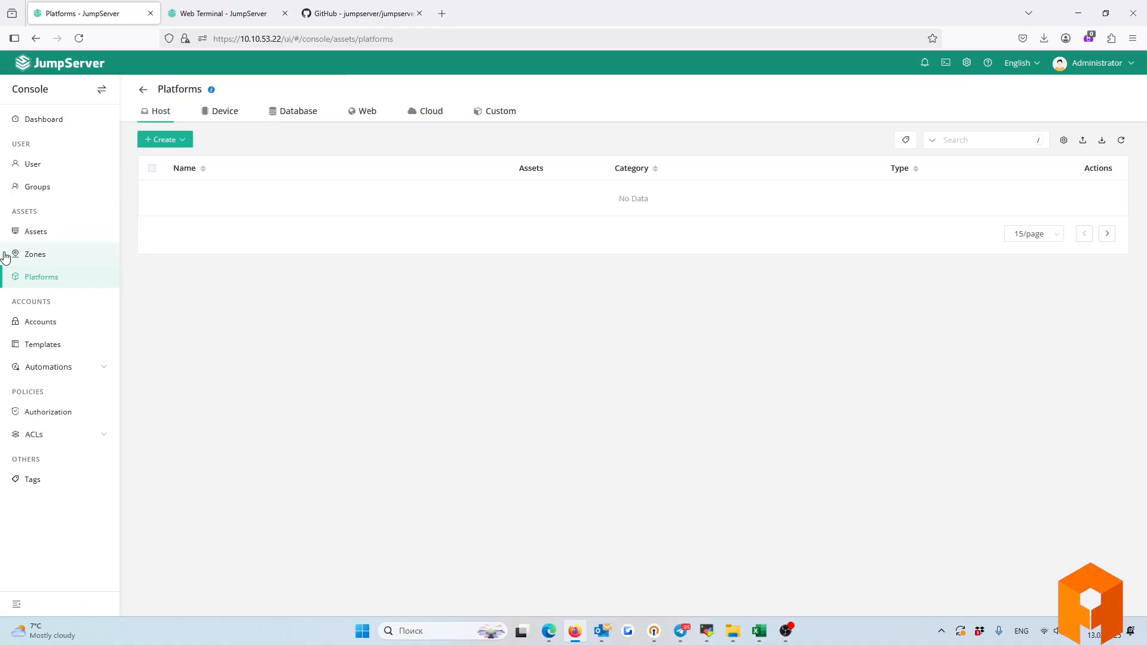
{"action": "left_click", "coordinate": [227, 113]}
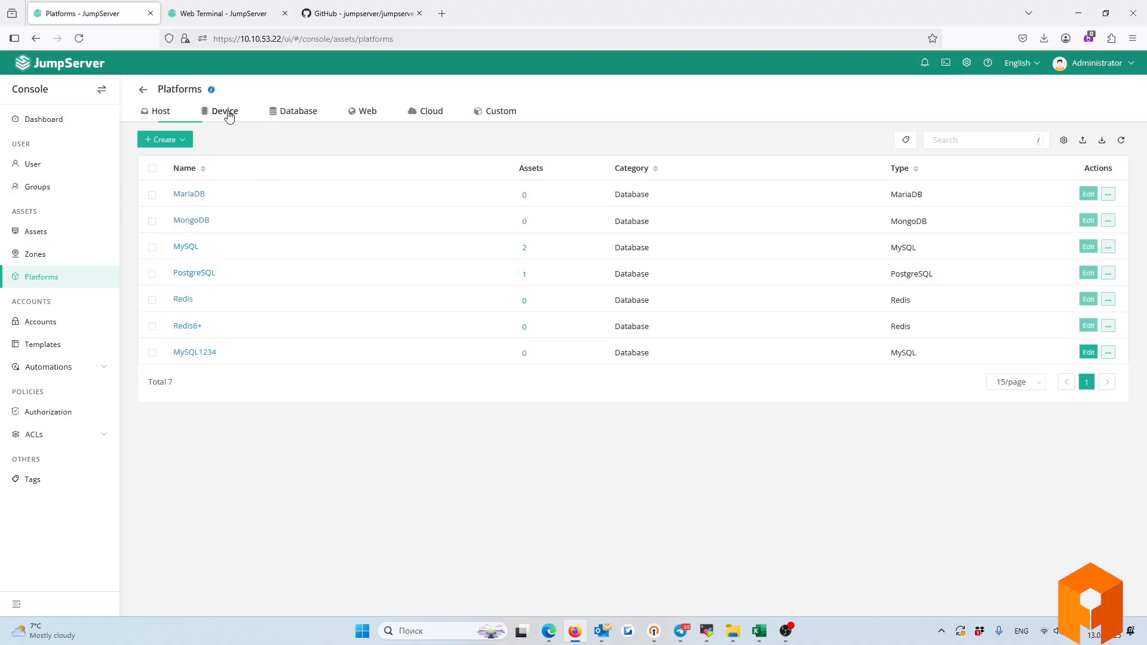
{"action": "left_click", "coordinate": [169, 114]}
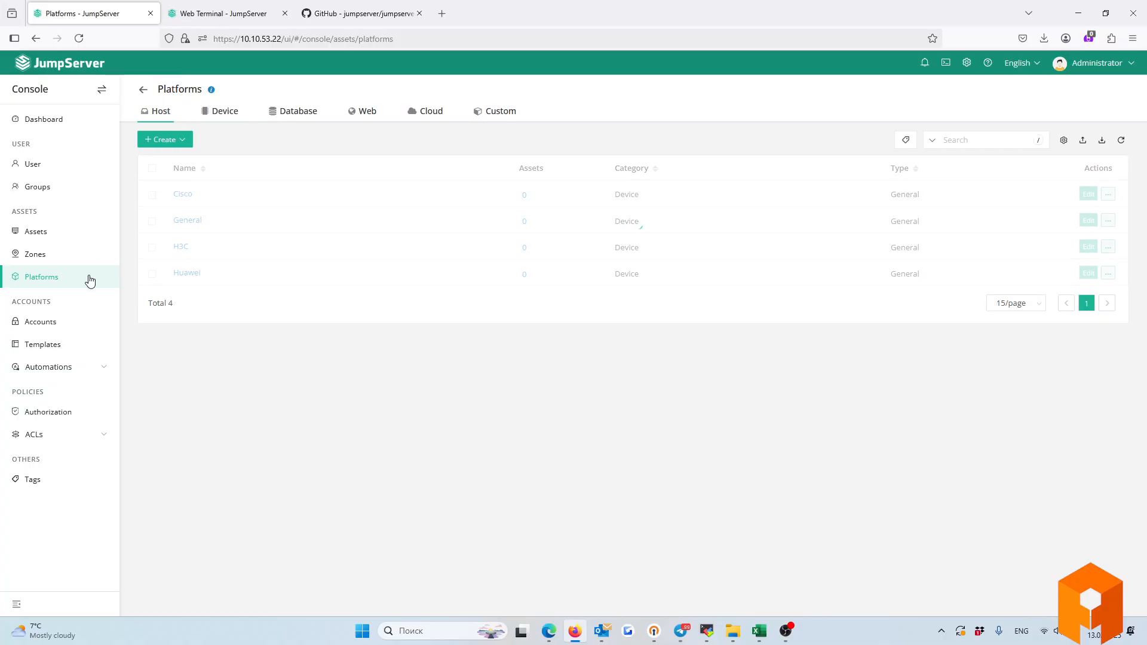
{"action": "scroll", "coordinate": [192, 355], "scroll_direction": "down", "scroll_amount": 1}
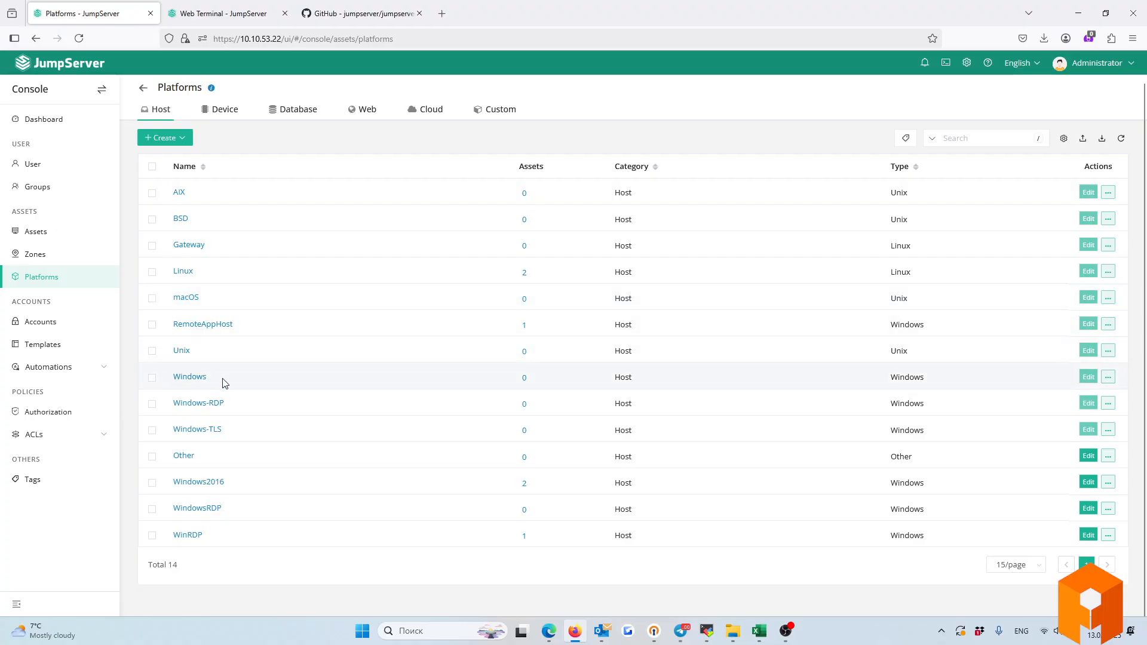
Highlight the Windows-RDP platform row and bring up its more-actions menu.
{"action": "left_click_drag", "start_coordinate": [225, 382], "coordinate": [159, 381]}
{"action": "left_click_drag", "start_coordinate": [254, 403], "coordinate": [171, 411]}
{"action": "left_click", "coordinate": [948, 408]}
{"action": "left_click_drag", "start_coordinate": [949, 412], "coordinate": [178, 407]}
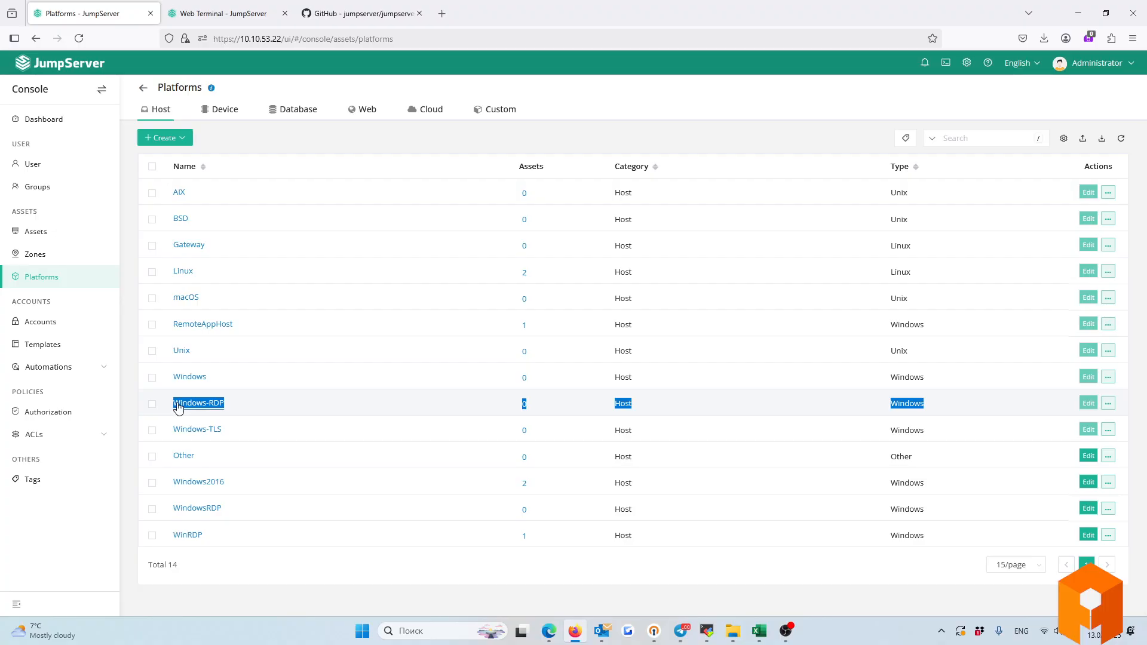
{"action": "left_click", "coordinate": [243, 405]}
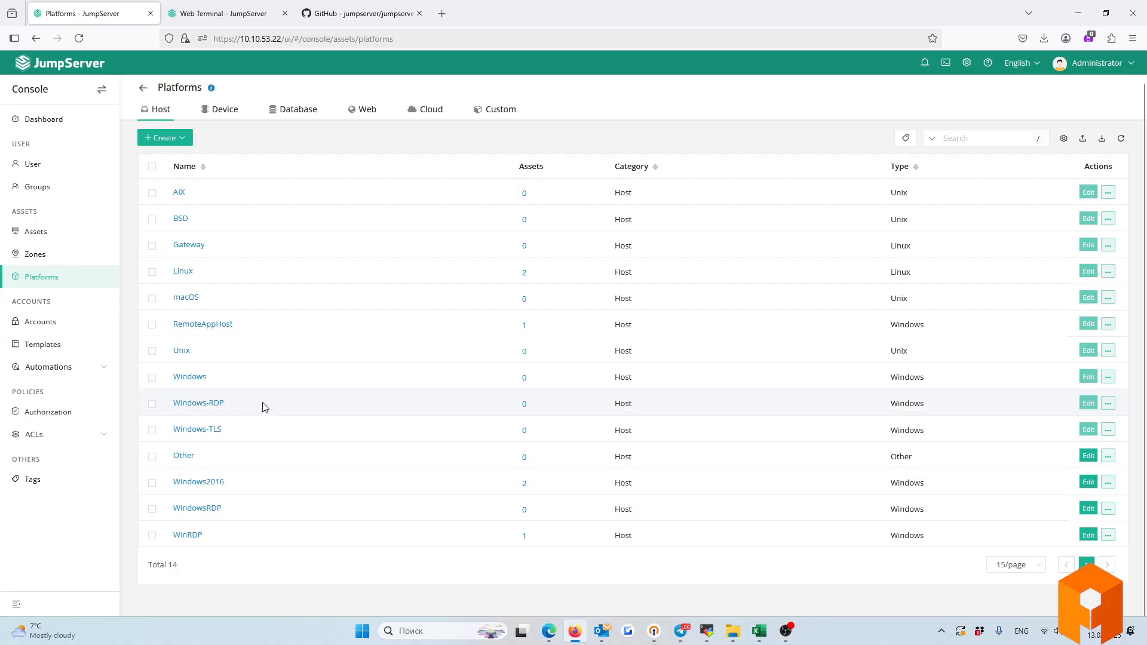
{"action": "left_click_drag", "start_coordinate": [261, 404], "coordinate": [165, 406]}
{"action": "left_click", "coordinate": [1110, 404]}
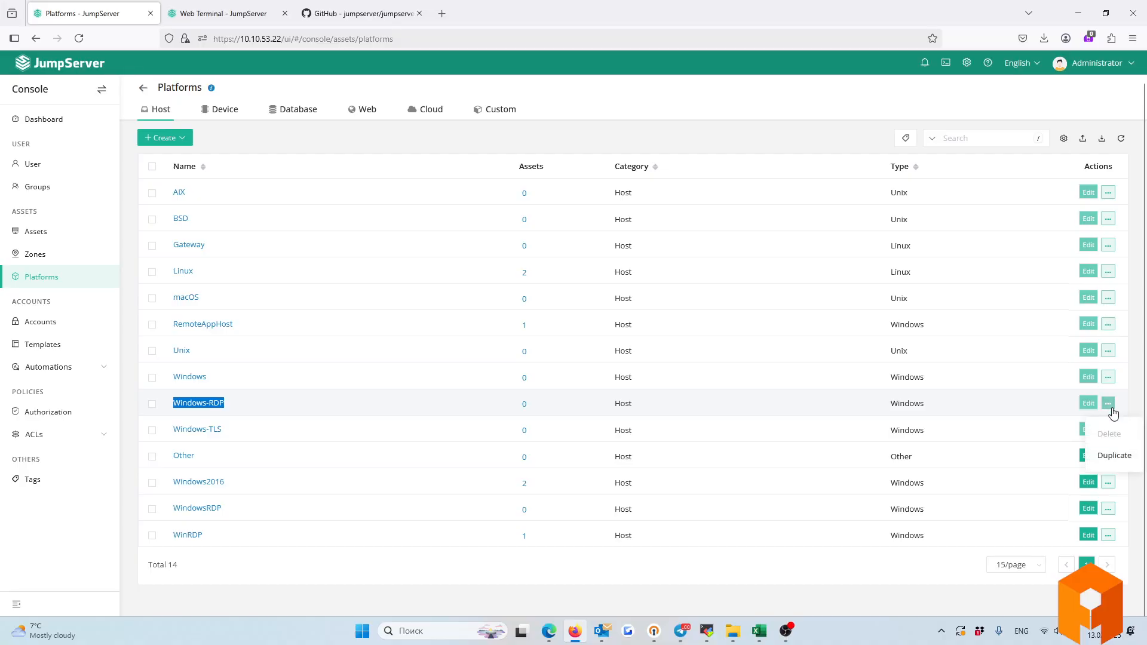
Review the prefilled Windows-RDP-1 clone form with rdp port 3389, then back out to Platforms unsaved.
{"action": "left_click", "coordinate": [1114, 461]}
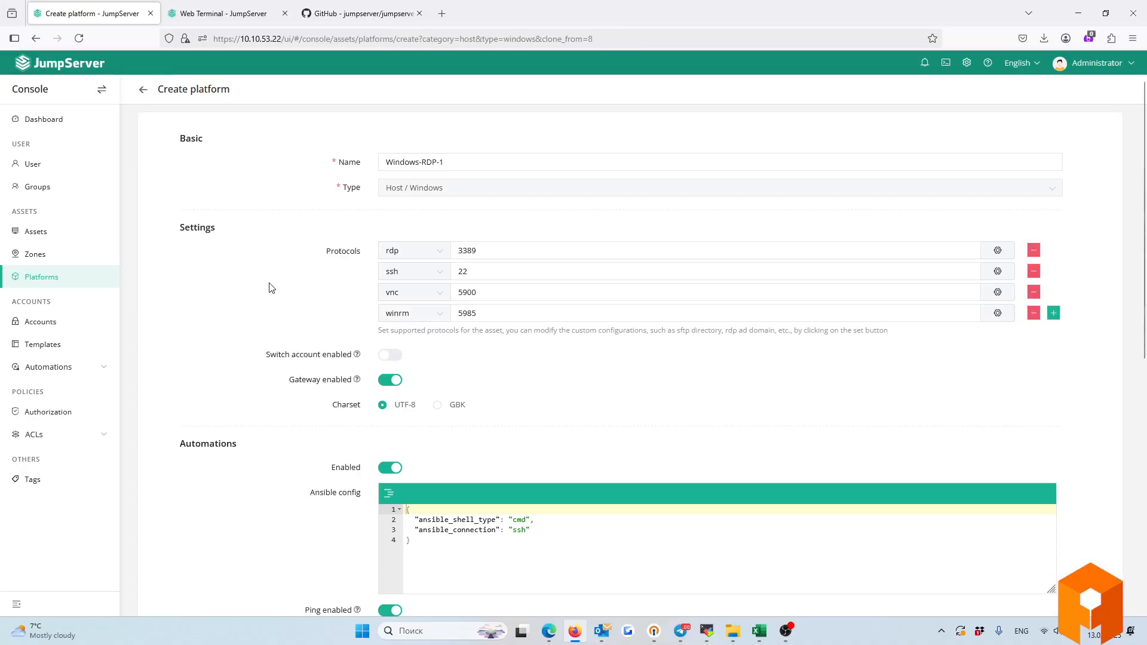
{"action": "left_click_drag", "start_coordinate": [445, 162], "coordinate": [381, 162]}
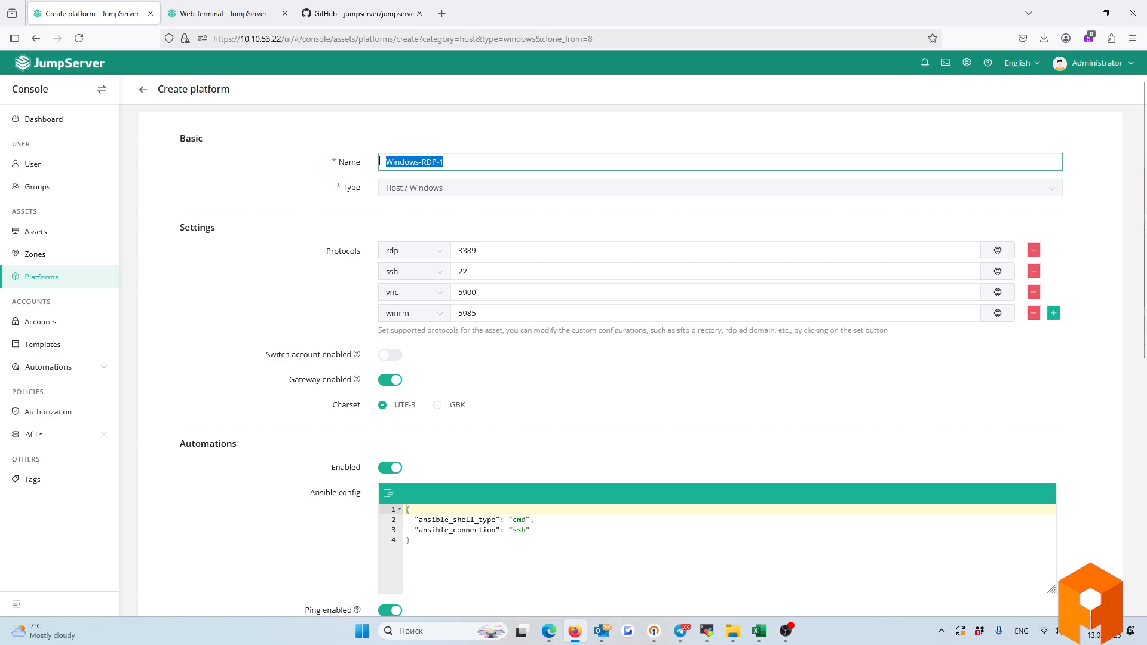
{"action": "left_click", "coordinate": [485, 251]}
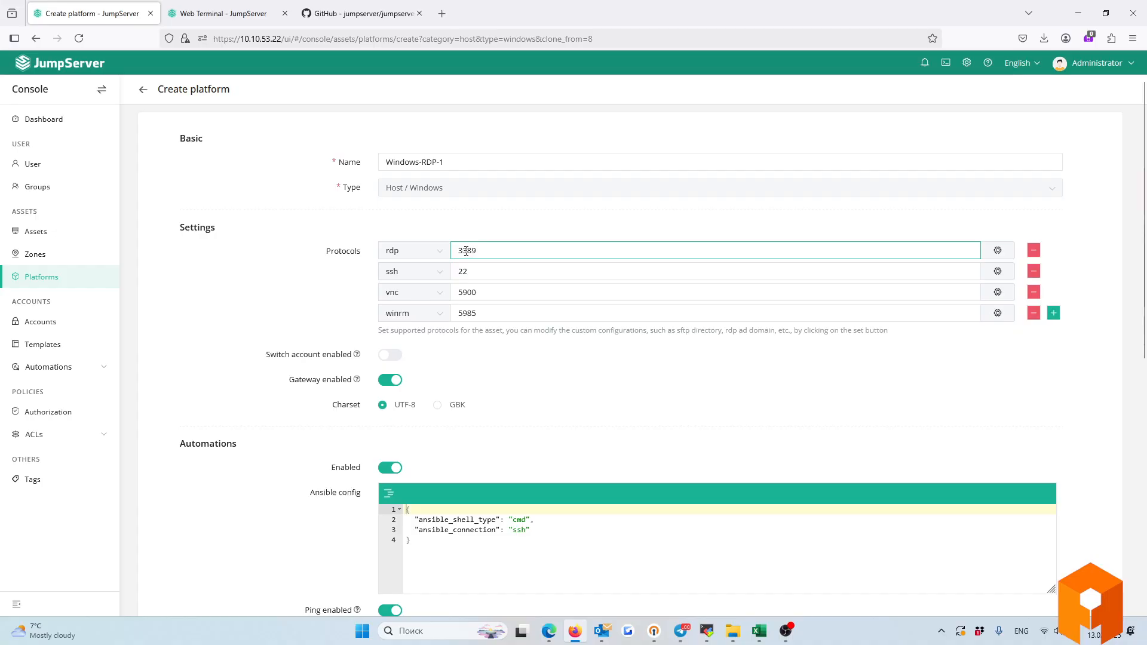
{"action": "left_click_drag", "start_coordinate": [467, 251], "coordinate": [409, 268]}
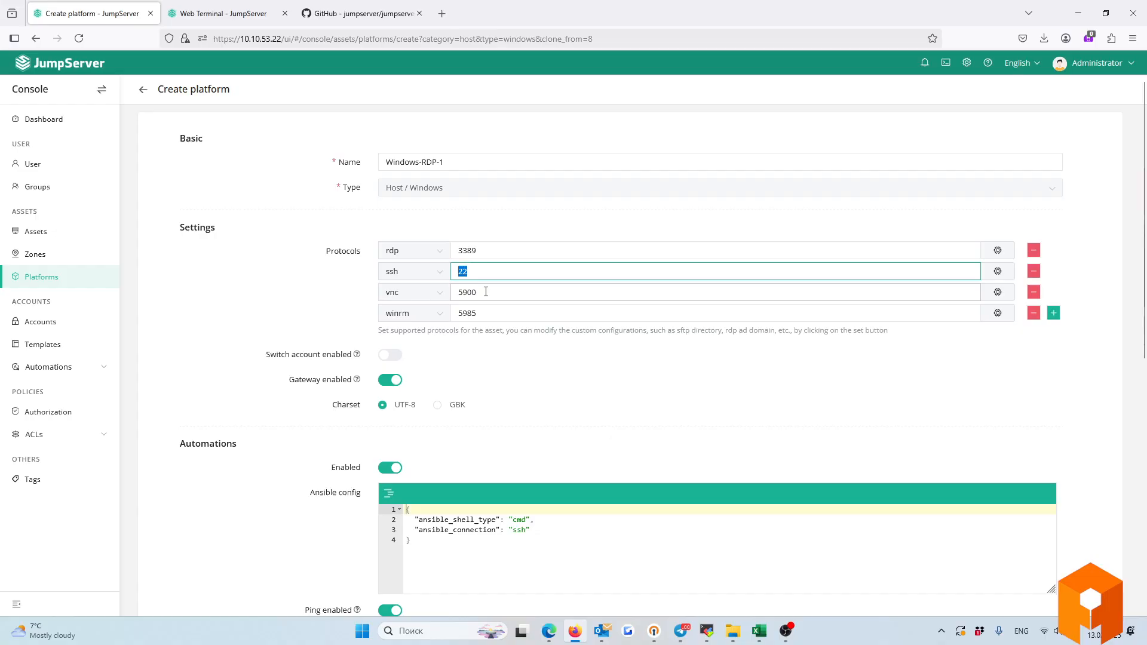
{"action": "scroll", "coordinate": [333, 357], "scroll_direction": "down", "scroll_amount": 2}
{"action": "scroll", "coordinate": [334, 357], "scroll_direction": "down", "scroll_amount": 5}
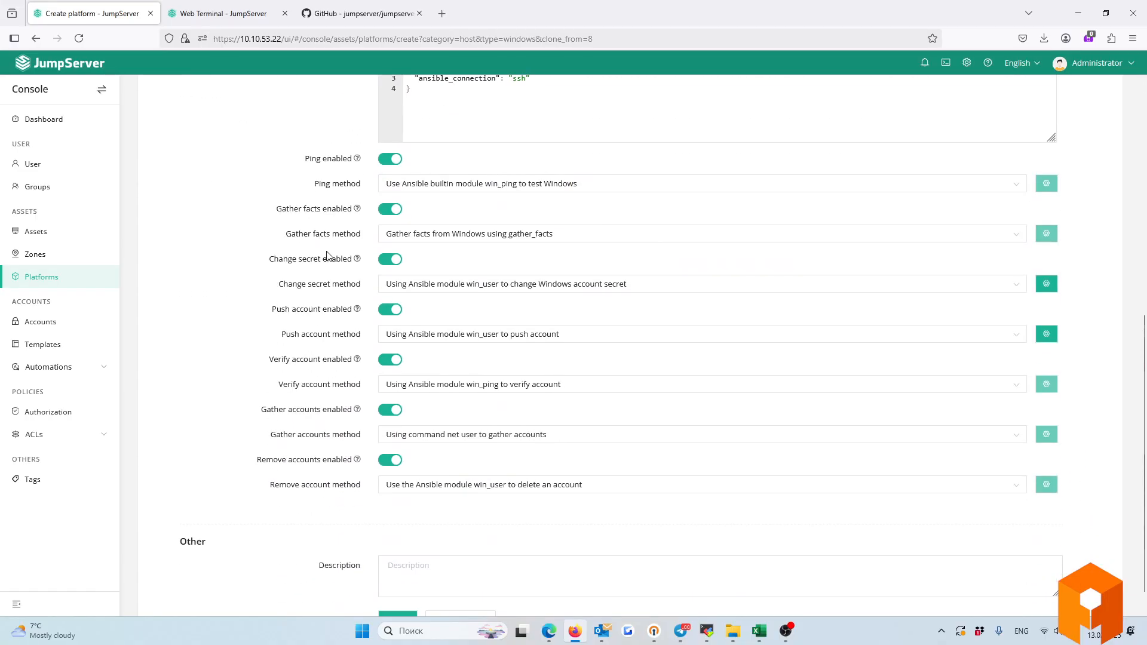
{"action": "left_click_drag", "start_coordinate": [282, 209], "coordinate": [303, 450]}
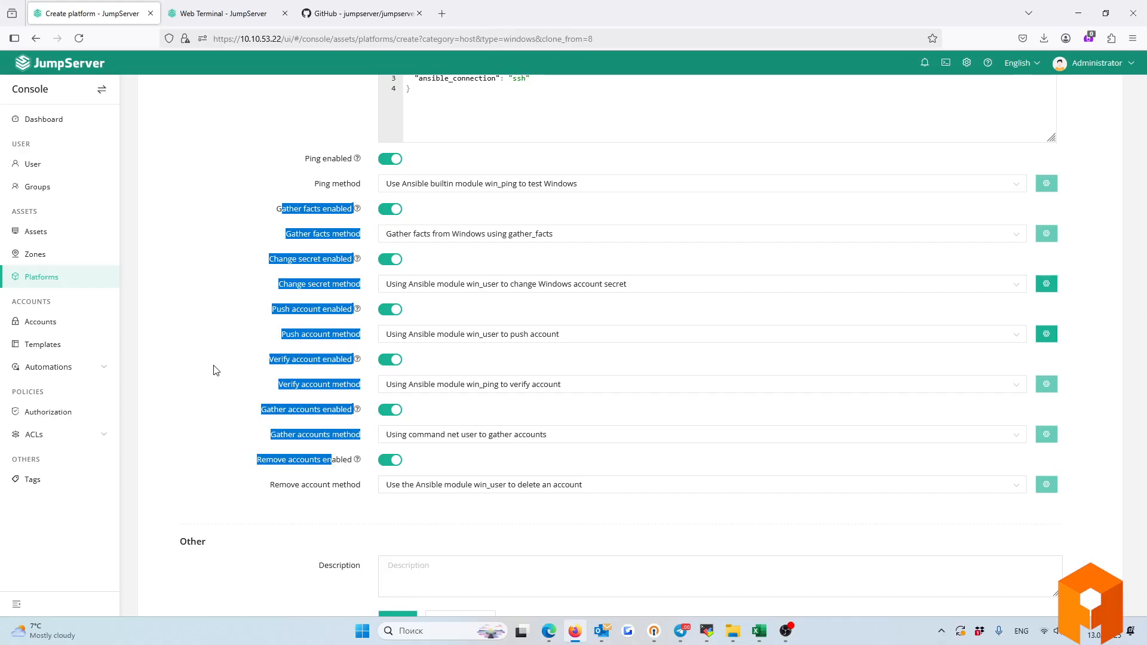
{"action": "scroll", "coordinate": [214, 369], "scroll_direction": "up", "scroll_amount": 10}
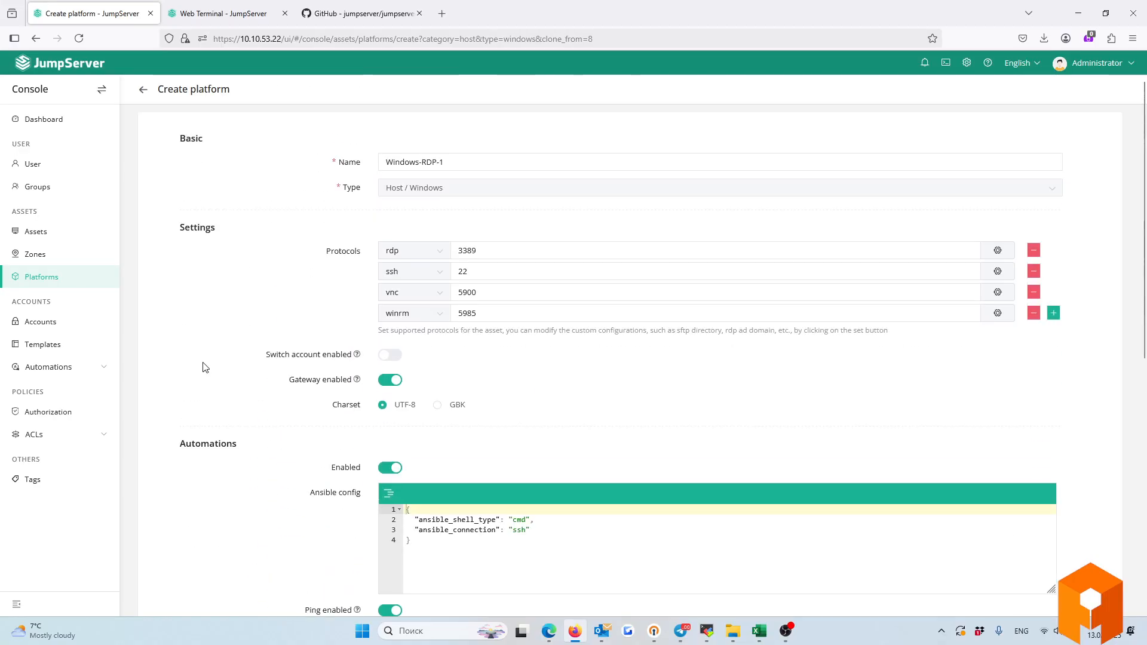
{"action": "left_click", "coordinate": [145, 92]}
{"action": "left_click", "coordinate": [48, 277]}
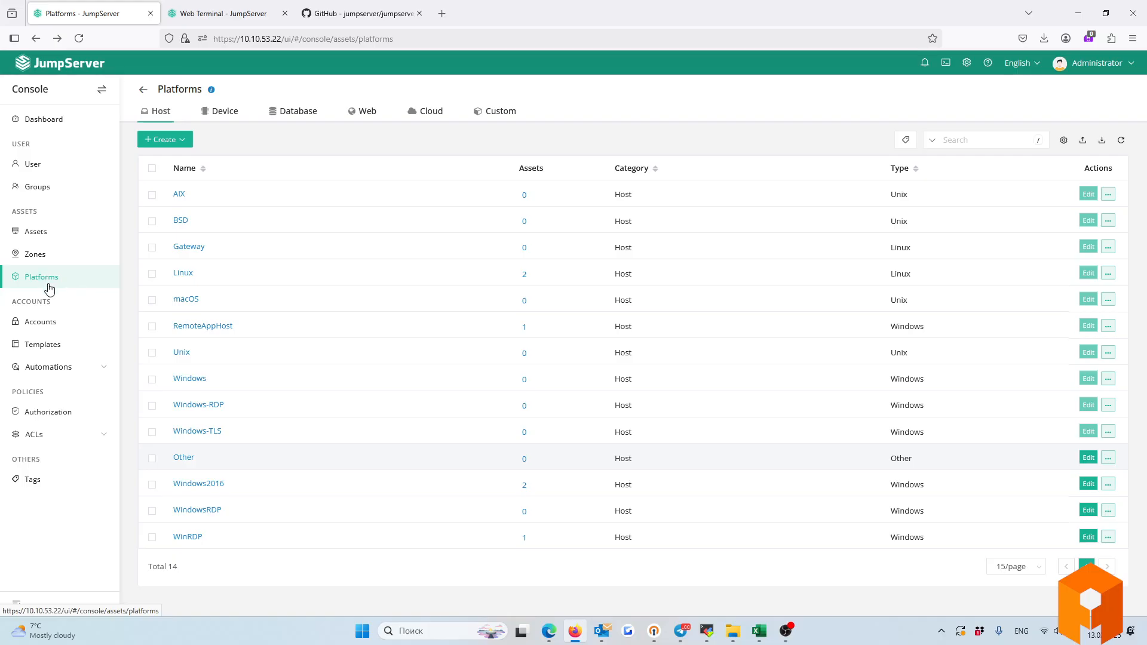
Check the Device and Database tabs, then open the Linux platform details, noting sftp port 22.
{"action": "left_click", "coordinate": [236, 117]}
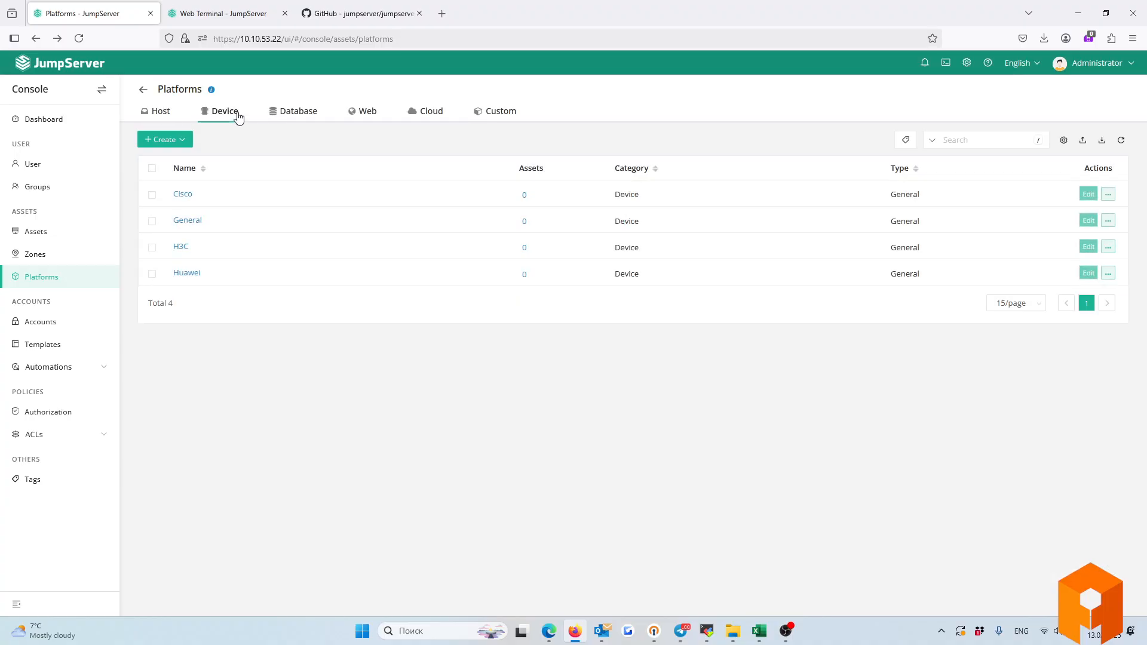
{"action": "left_click", "coordinate": [302, 114]}
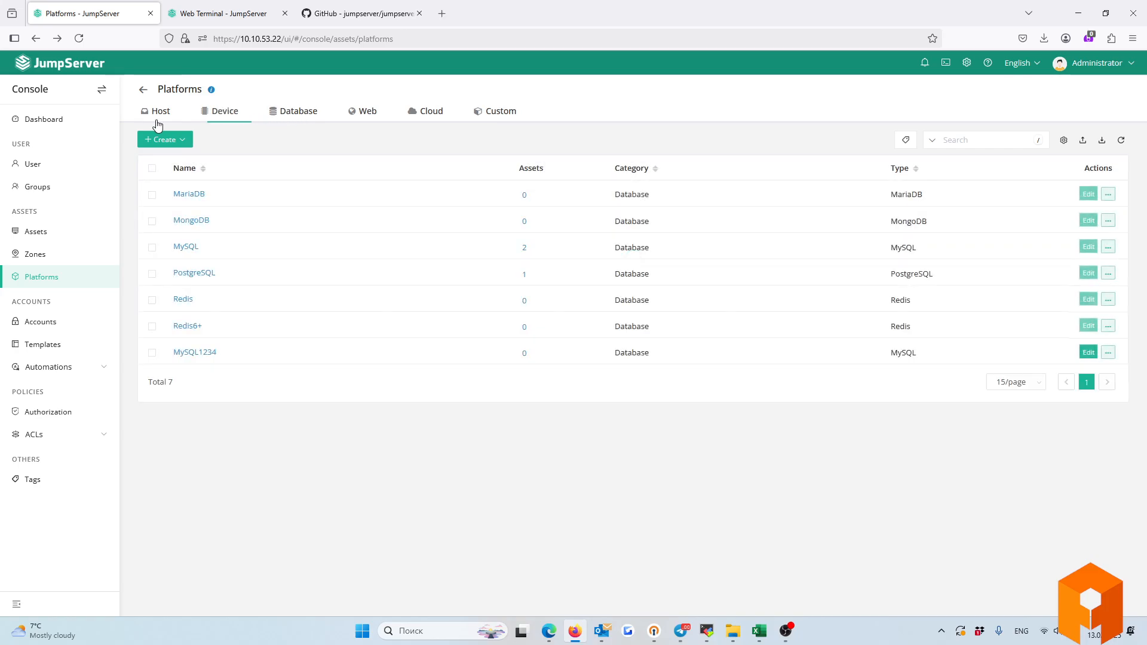
{"action": "left_click", "coordinate": [158, 122]}
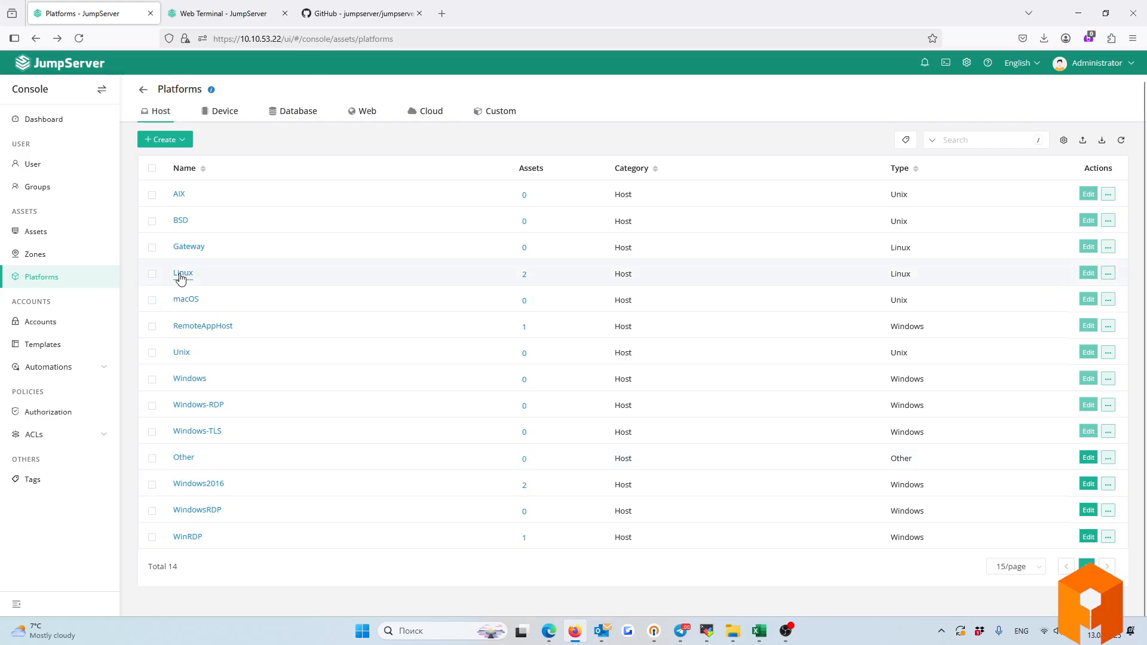
{"action": "left_click_drag", "start_coordinate": [179, 273], "coordinate": [245, 285]}
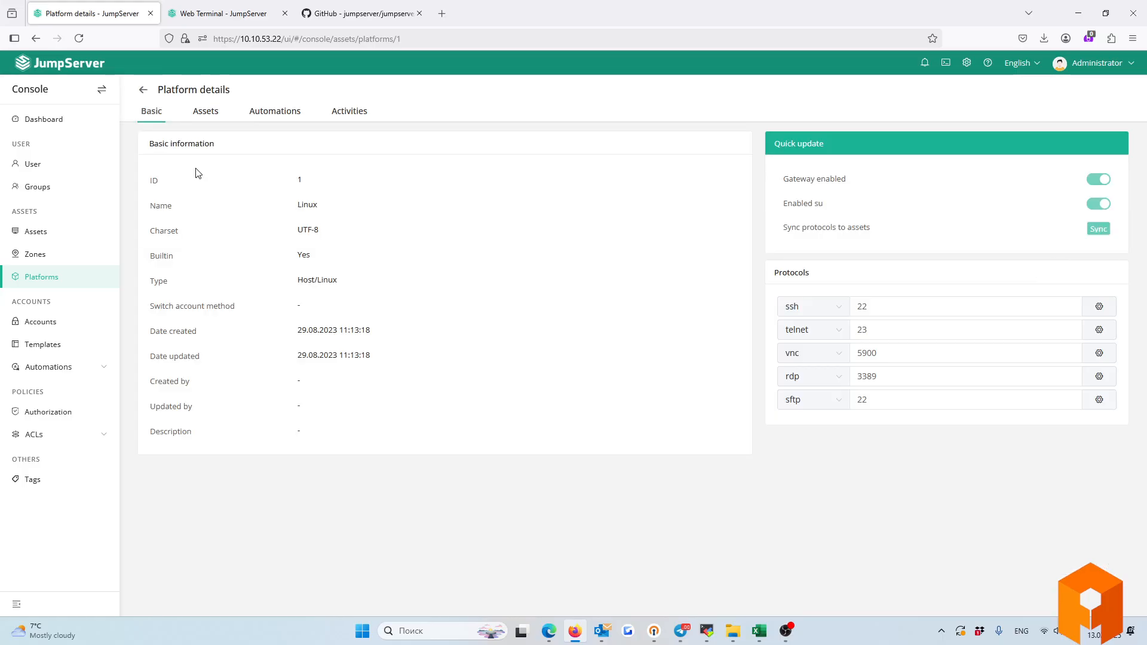
{"action": "left_click", "coordinate": [144, 91]}
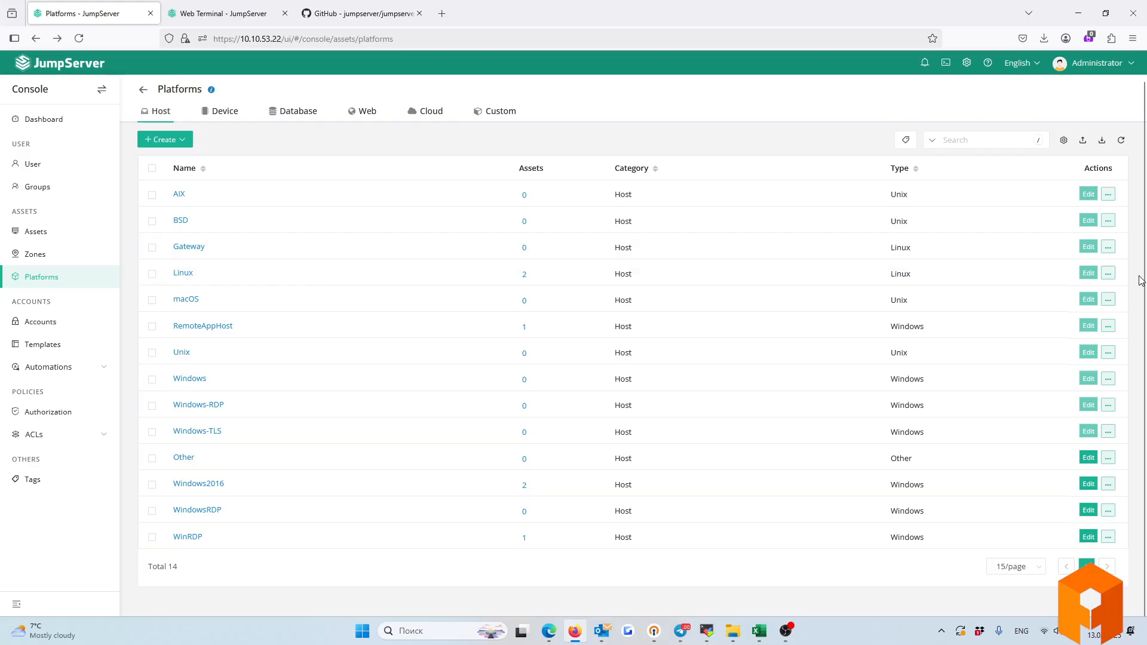
{"action": "left_click", "coordinate": [182, 274]}
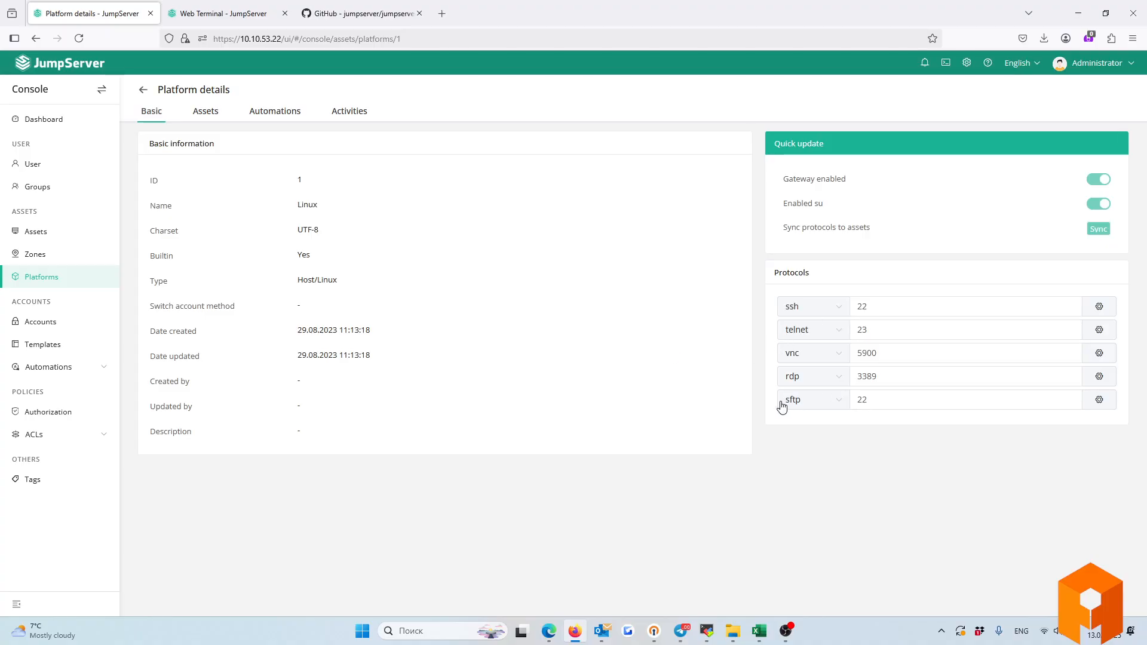
{"action": "left_click_drag", "start_coordinate": [898, 401], "coordinate": [768, 399]}
Inspect the sftp settings with SFTP root /tmp, close them unchanged, and go back to Host platforms.
{"action": "left_click", "coordinate": [1099, 398]}
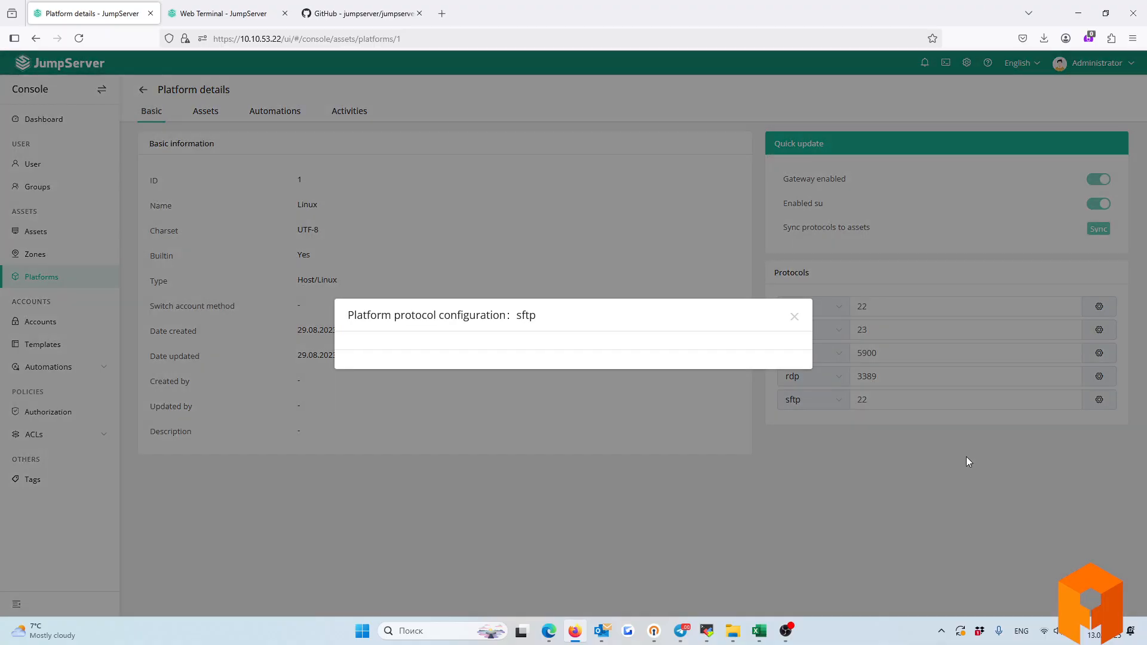
{"action": "left_click_drag", "start_coordinate": [489, 405], "coordinate": [445, 407]}
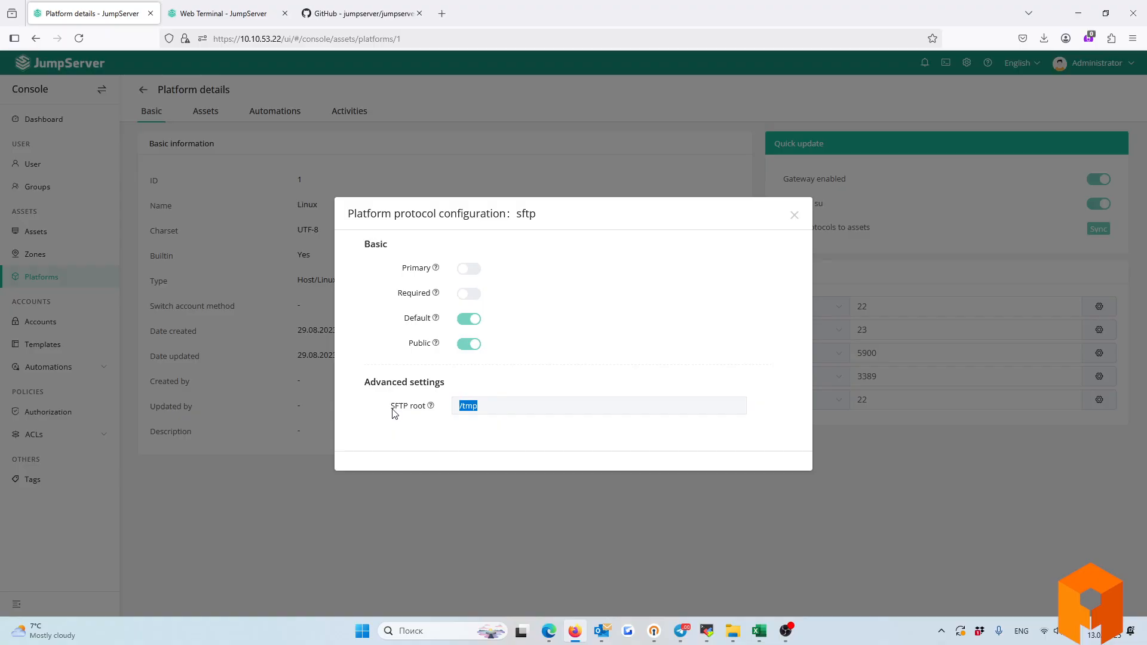
{"action": "left_click", "coordinate": [460, 447]}
{"action": "left_click_drag", "start_coordinate": [392, 404], "coordinate": [486, 410]}
{"action": "left_click", "coordinate": [445, 433]}
{"action": "left_click", "coordinate": [454, 431]}
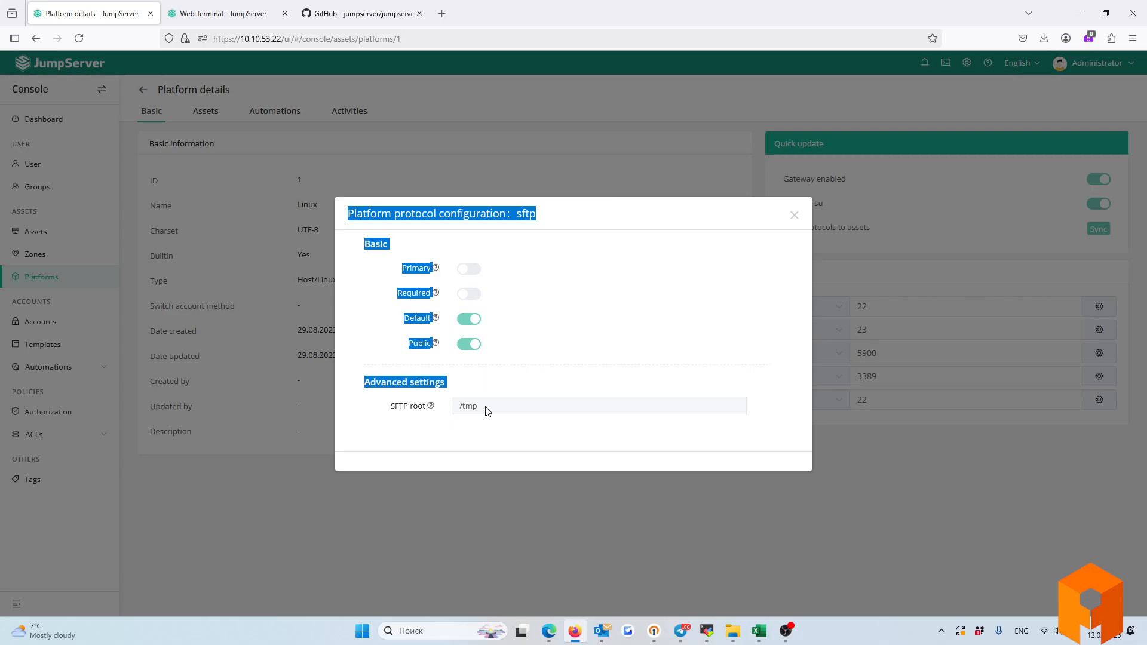
{"action": "left_click", "coordinate": [485, 408]}
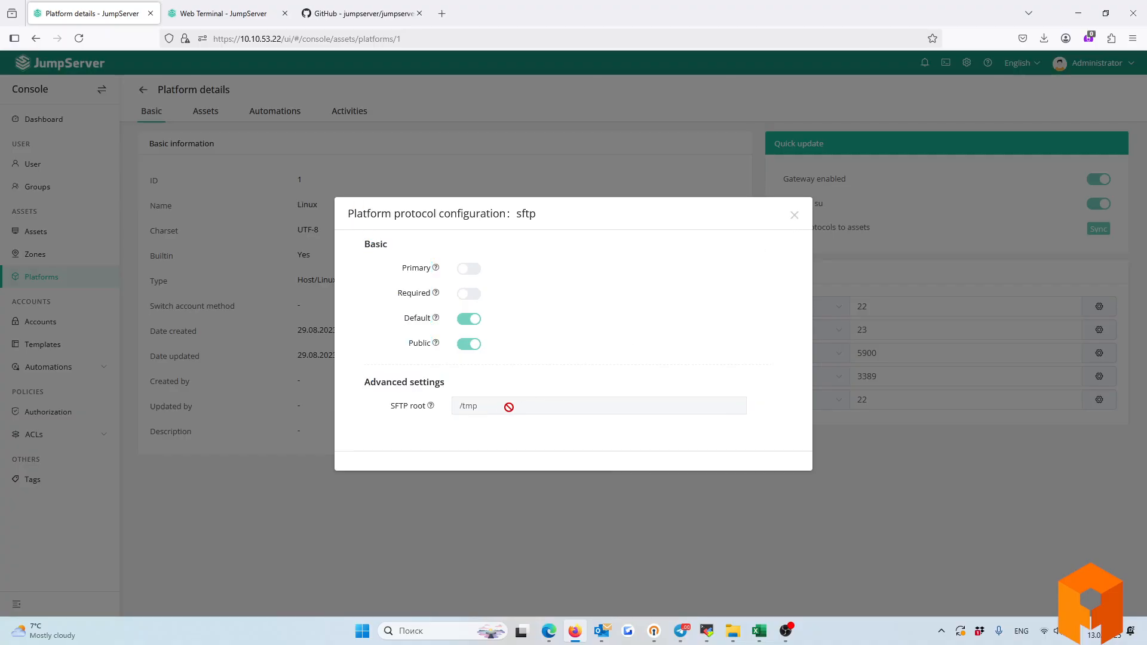
{"action": "left_click_drag", "start_coordinate": [507, 407], "coordinate": [404, 407]}
{"action": "left_click", "coordinate": [470, 294]}
{"action": "left_click", "coordinate": [794, 215]}
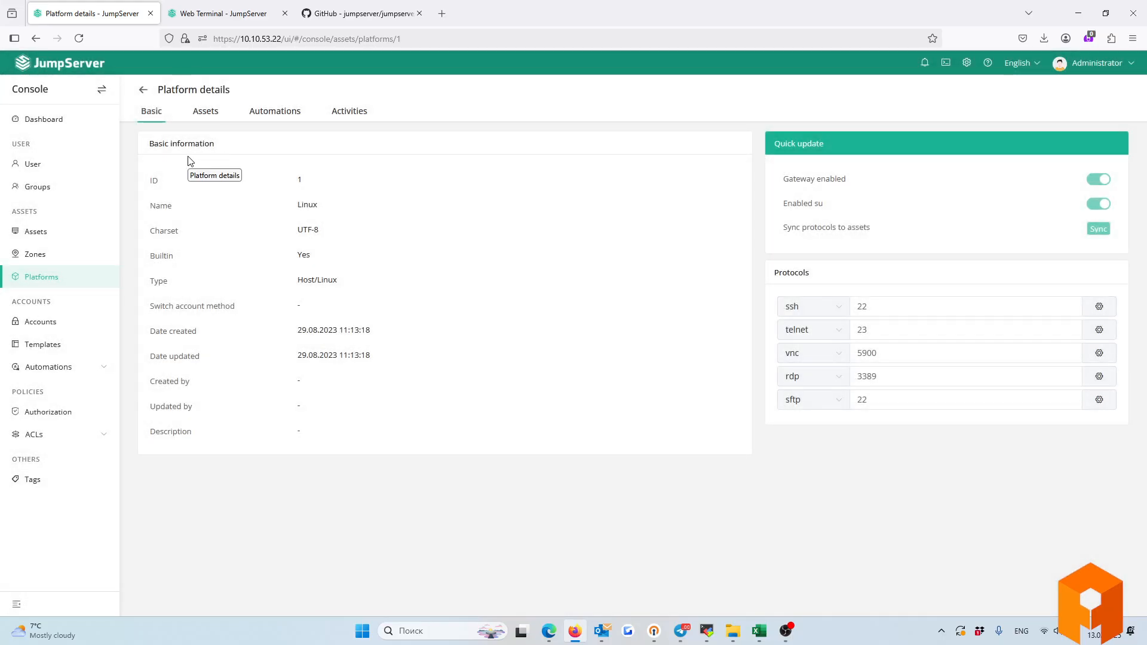
{"action": "left_click", "coordinate": [139, 94]}
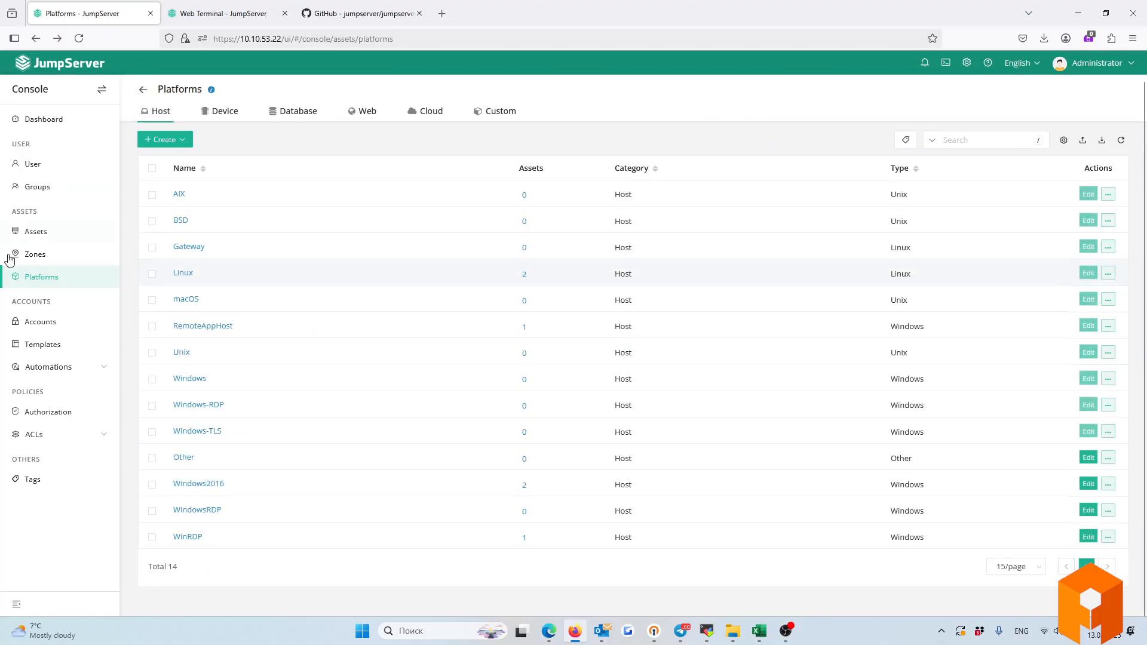
On the Accounts page, expand the Linux, Kubernetes and Databases asset nodes, then start a new account.
{"action": "left_click", "coordinate": [32, 323]}
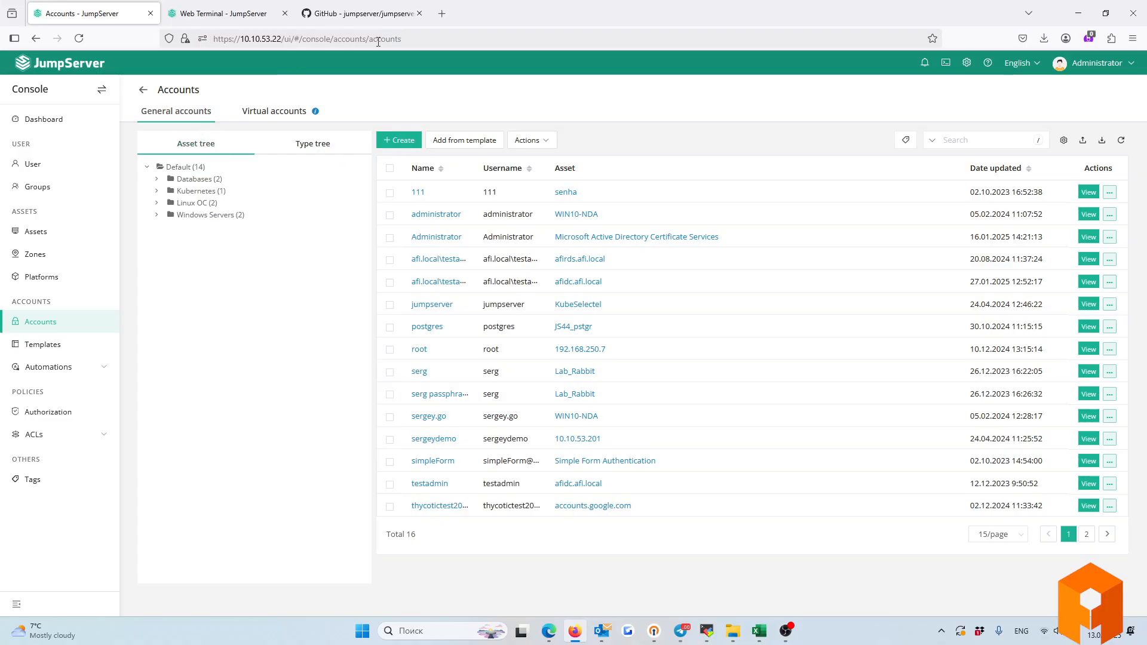
{"action": "left_click", "coordinate": [157, 203]}
{"action": "left_click", "coordinate": [158, 192]}
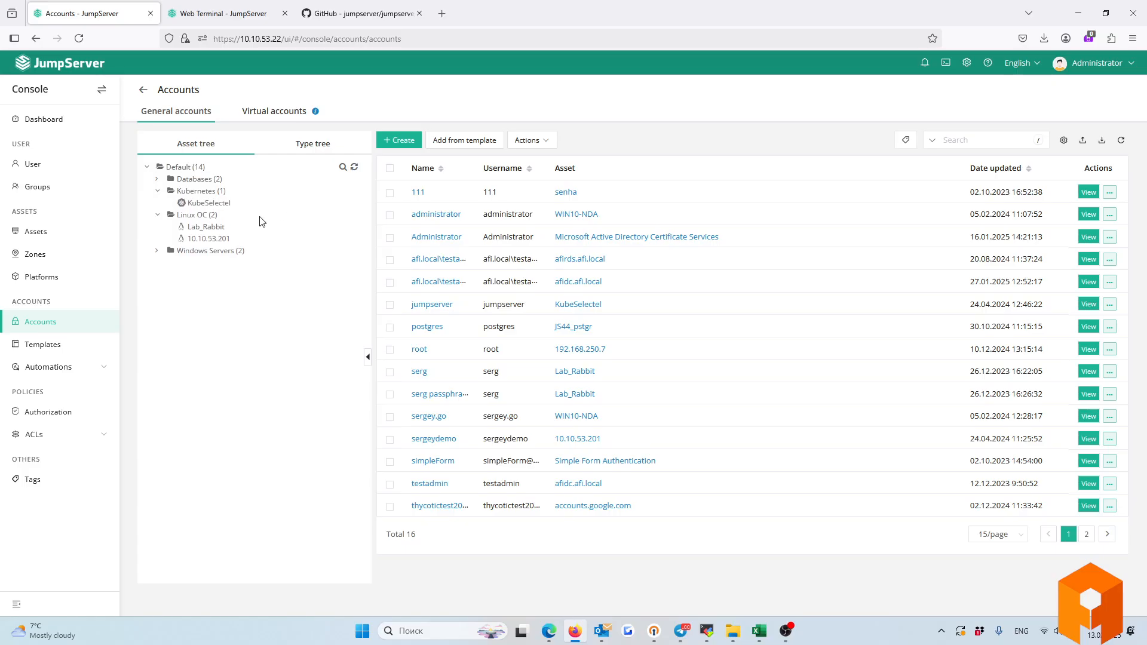
{"action": "left_click", "coordinate": [157, 179]}
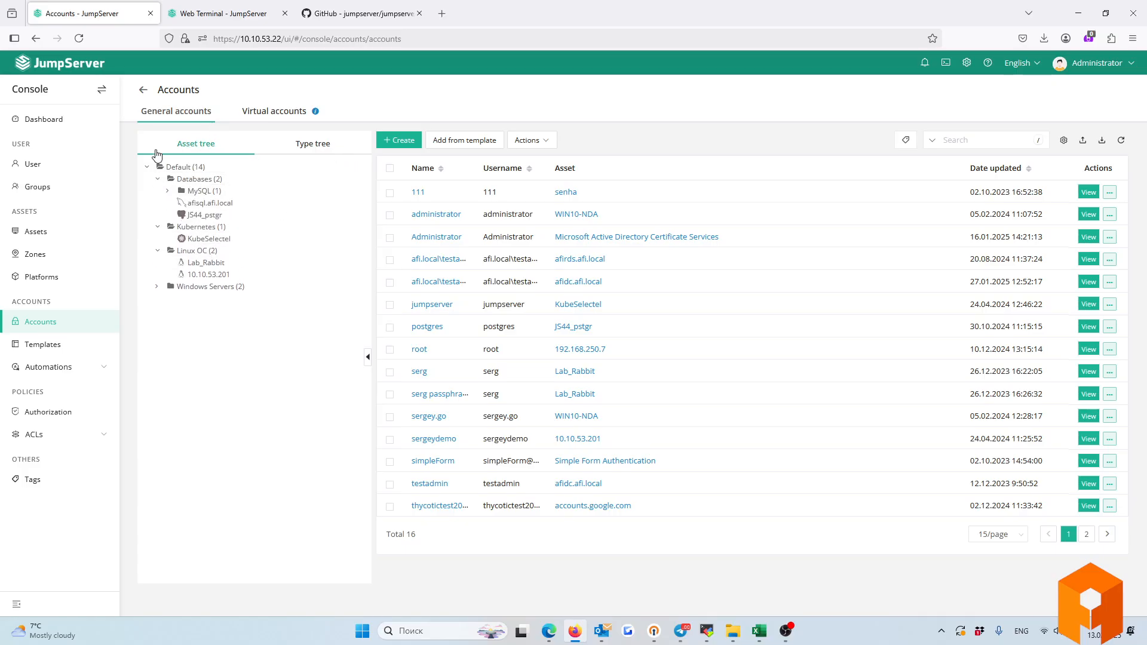
{"action": "left_click", "coordinate": [287, 146]}
{"action": "left_click", "coordinate": [188, 146]}
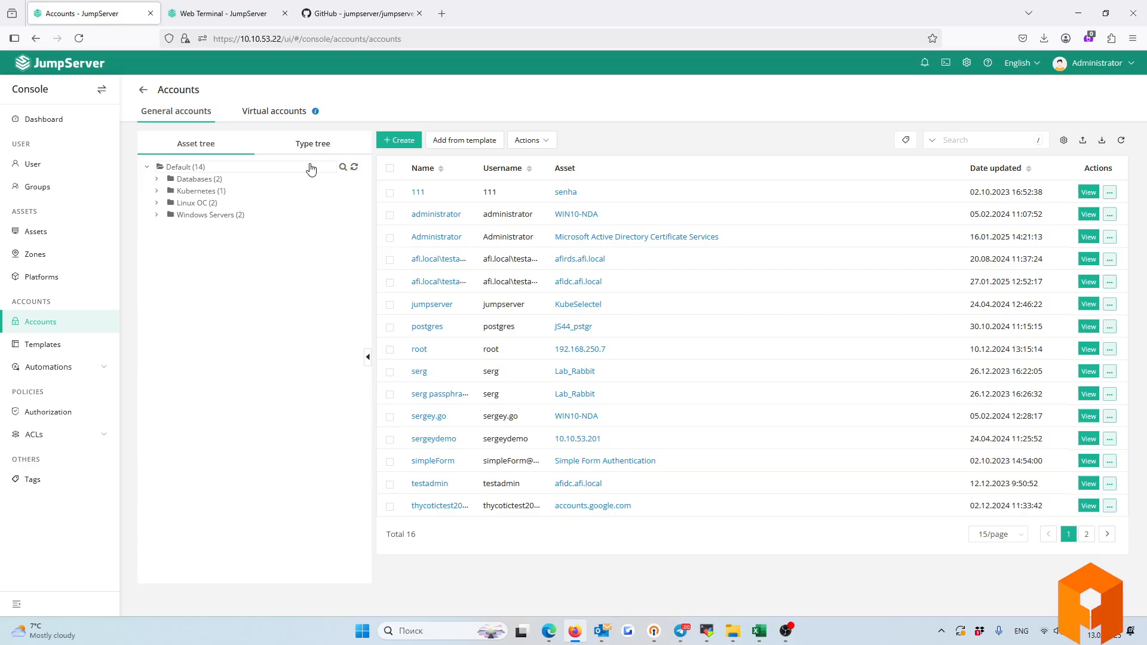
{"action": "left_click", "coordinate": [403, 141]}
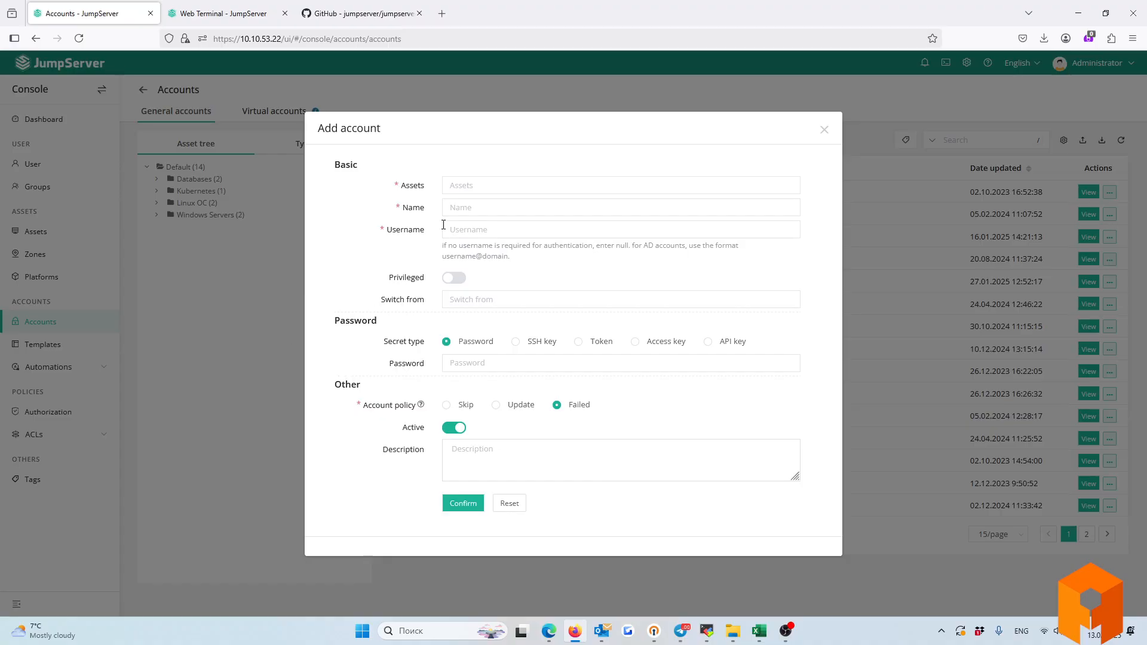
Choose 10.10.53.201 as the new account's asset and toggle Privileged on and back off.
{"action": "left_click", "coordinate": [454, 185]}
{"action": "left_click", "coordinate": [371, 232]}
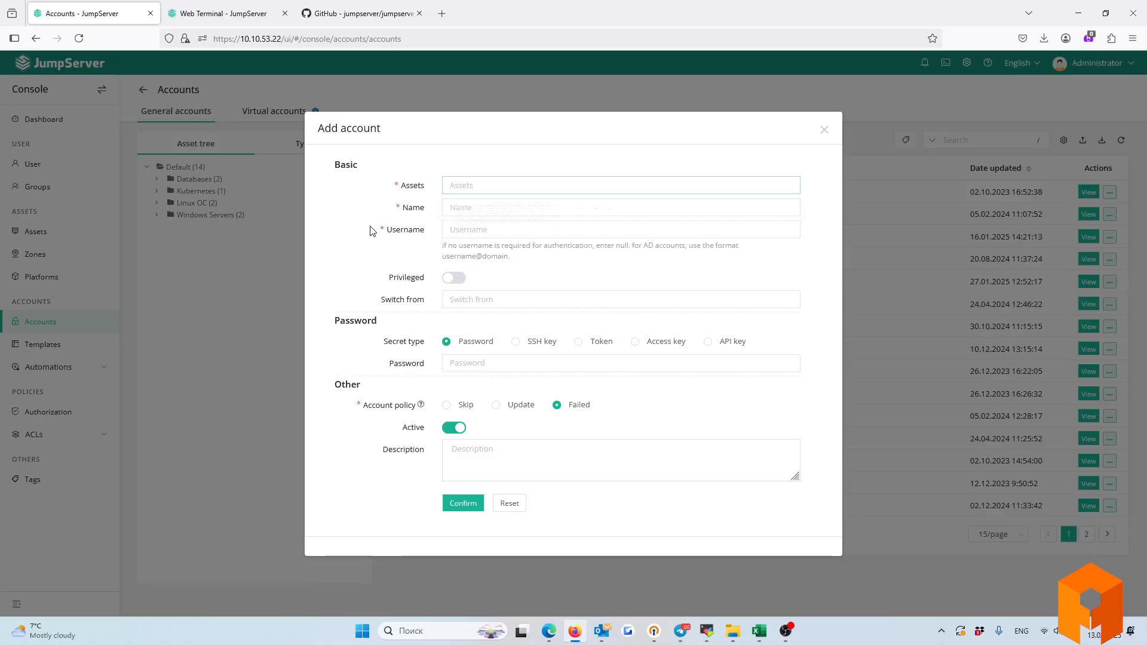
{"action": "left_click_drag", "start_coordinate": [412, 193], "coordinate": [448, 191]}
{"action": "left_click", "coordinate": [449, 186]}
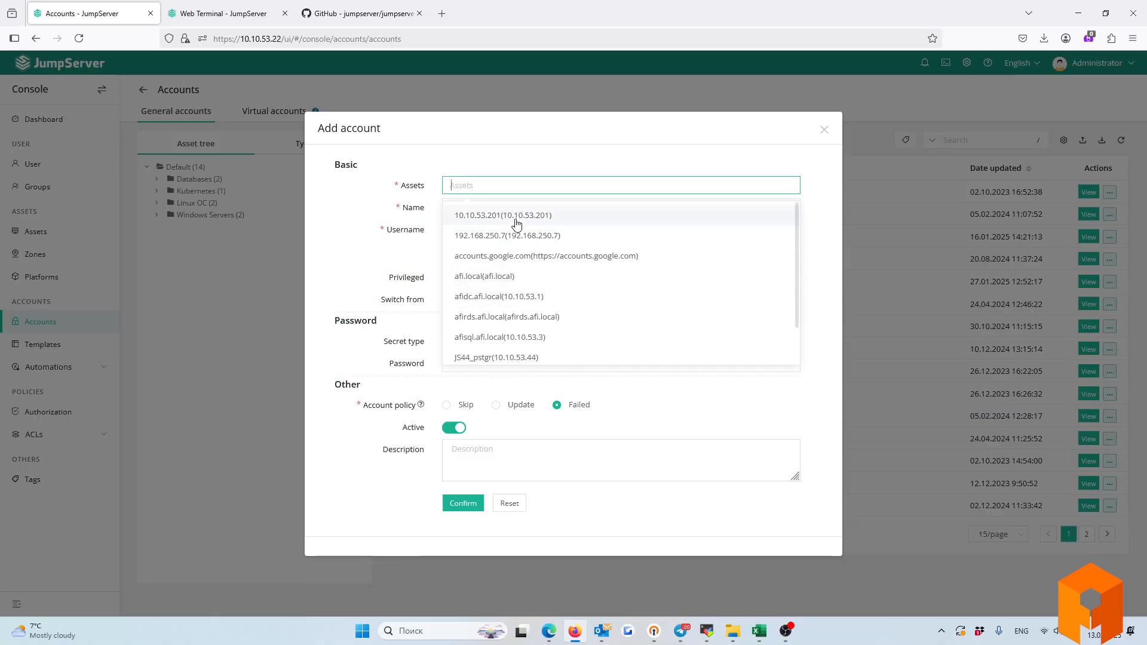
{"action": "left_click", "coordinate": [554, 217]}
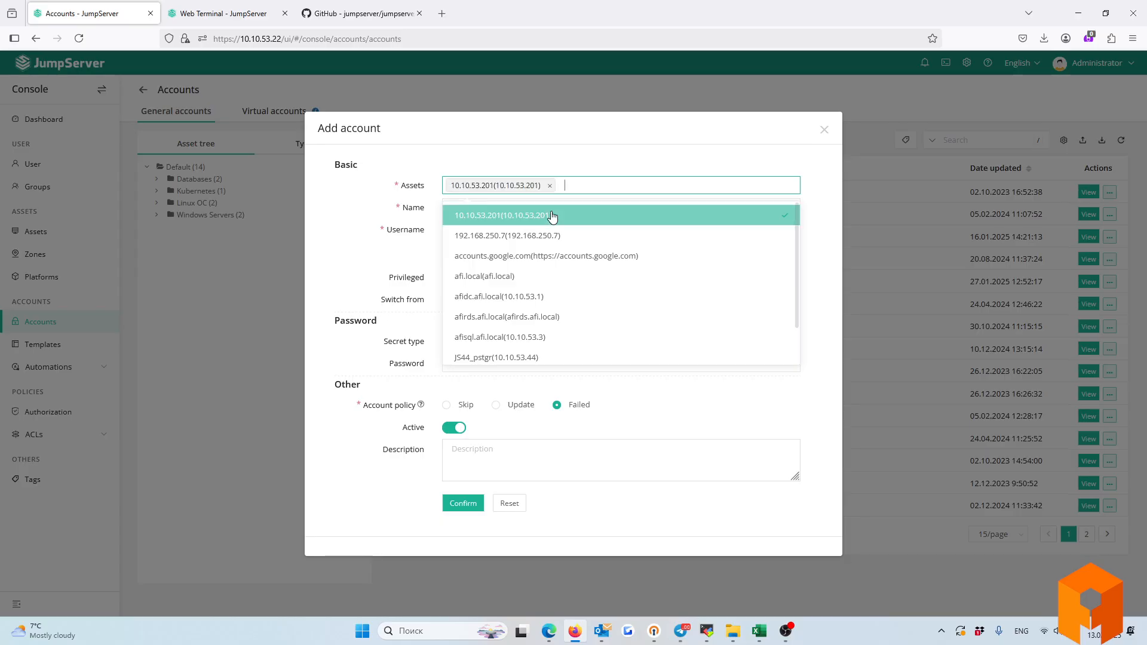
{"action": "left_click", "coordinate": [360, 238]}
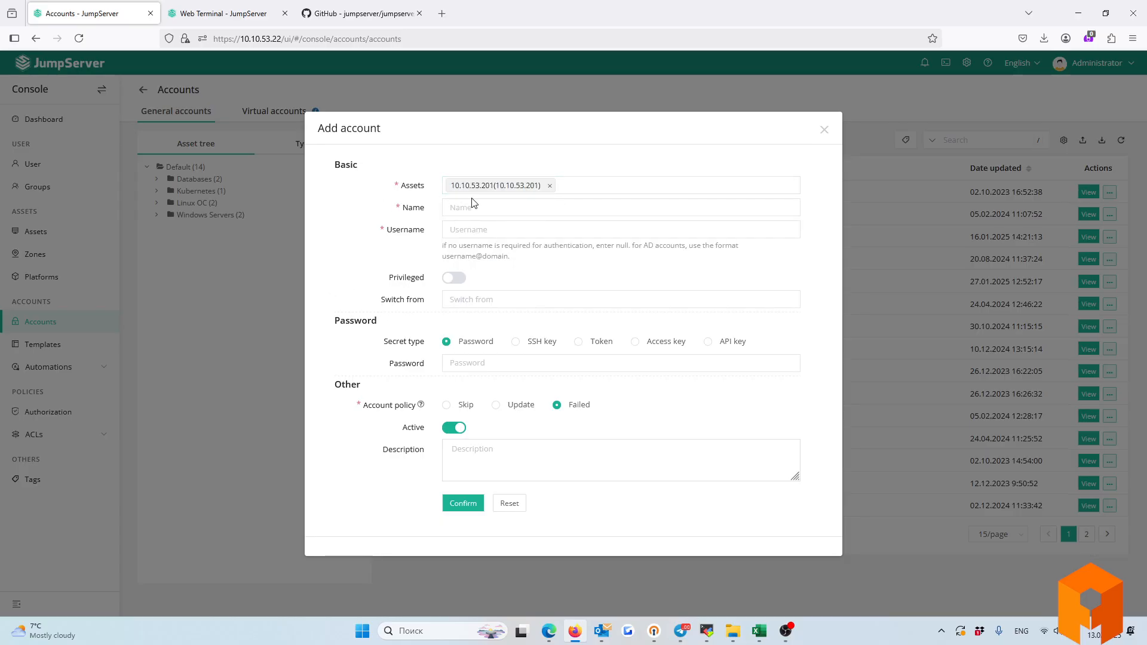
{"action": "left_click", "coordinate": [472, 203]}
{"action": "left_click", "coordinate": [461, 231]}
{"action": "left_click", "coordinate": [371, 287]}
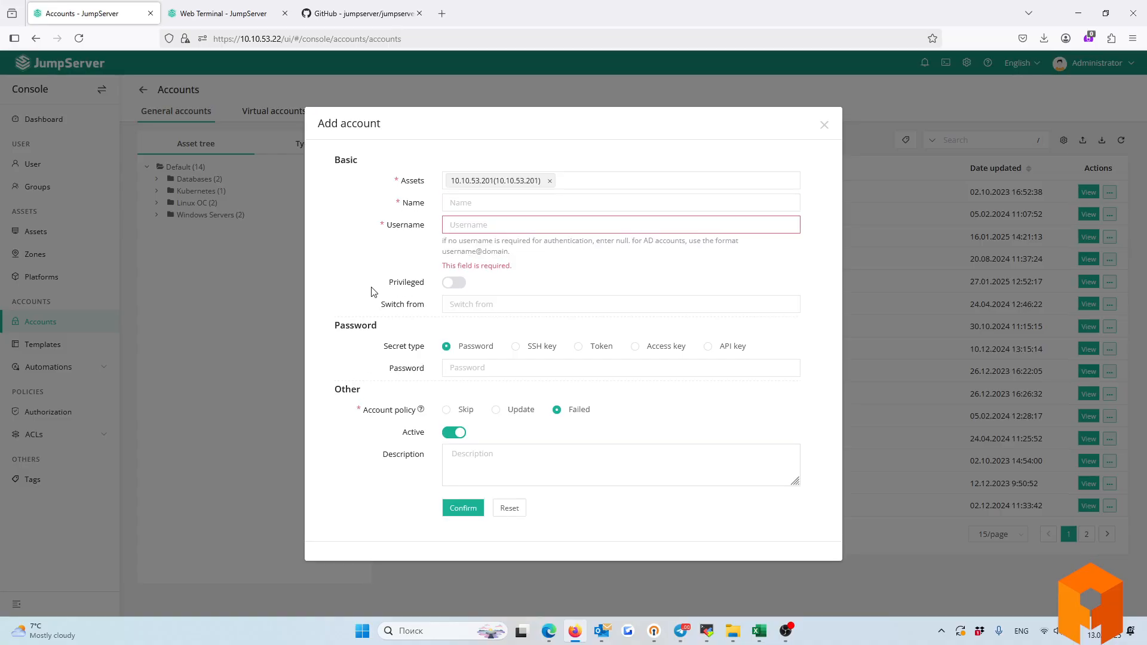
{"action": "left_click_drag", "start_coordinate": [387, 285], "coordinate": [436, 284]}
{"action": "left_click", "coordinate": [457, 285]}
{"action": "left_click", "coordinate": [458, 281]}
Cycle through SSH key, Token, Access key, API key and Password secret types, then discard the form.
{"action": "left_click_drag", "start_coordinate": [377, 347], "coordinate": [424, 347]}
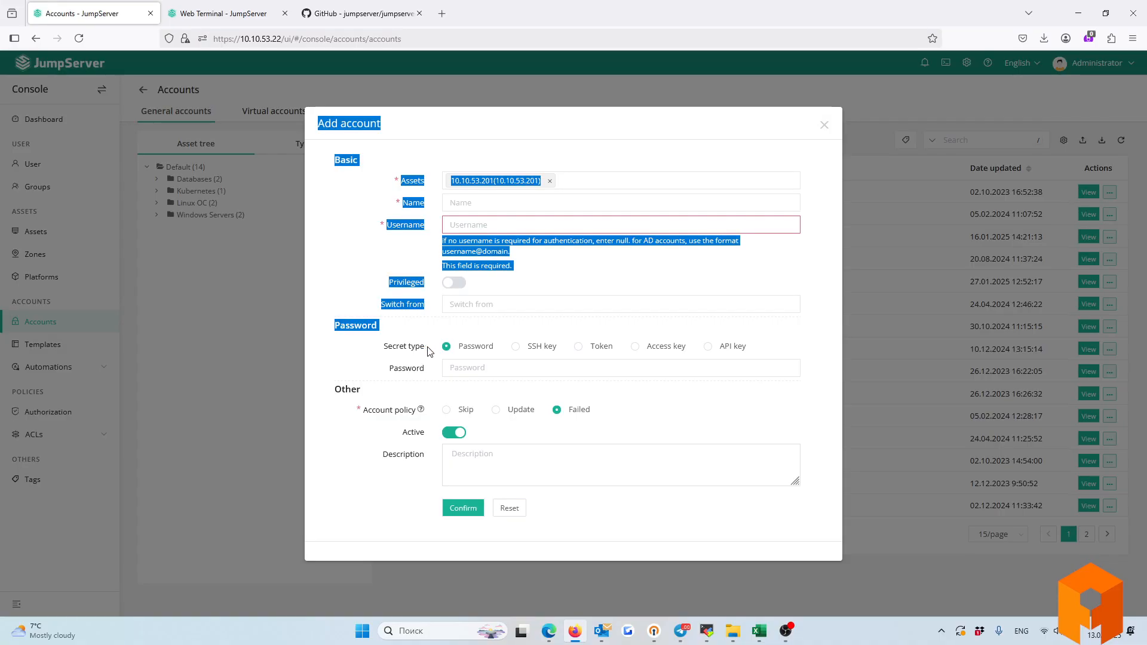
{"action": "left_click", "coordinate": [500, 349]}
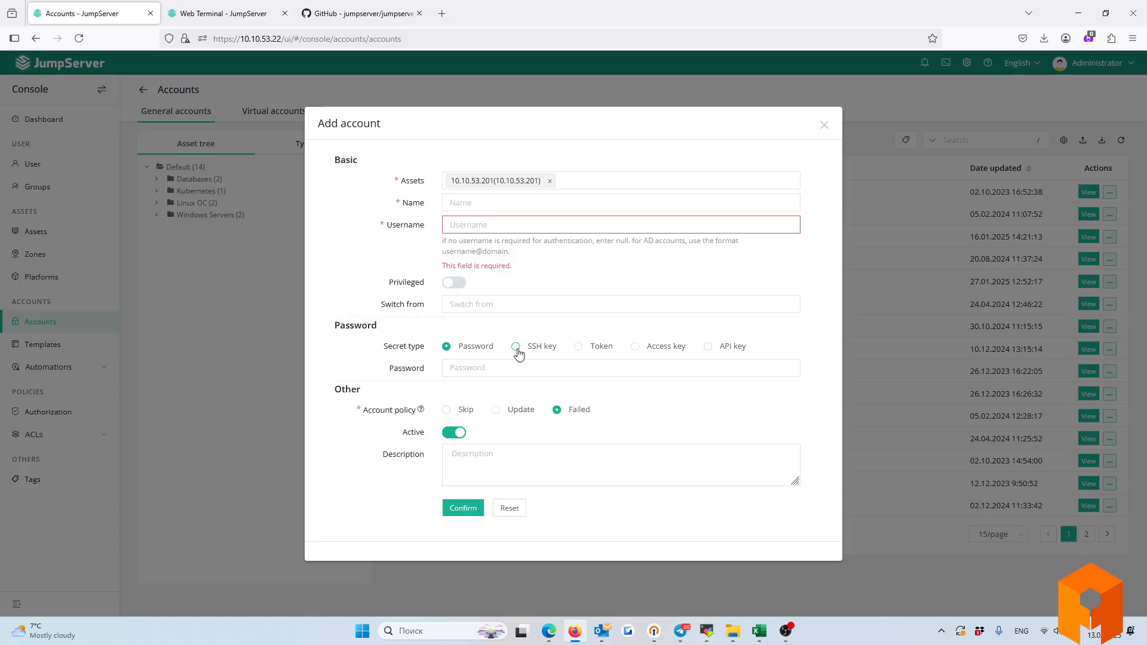
{"action": "left_click", "coordinate": [520, 346]}
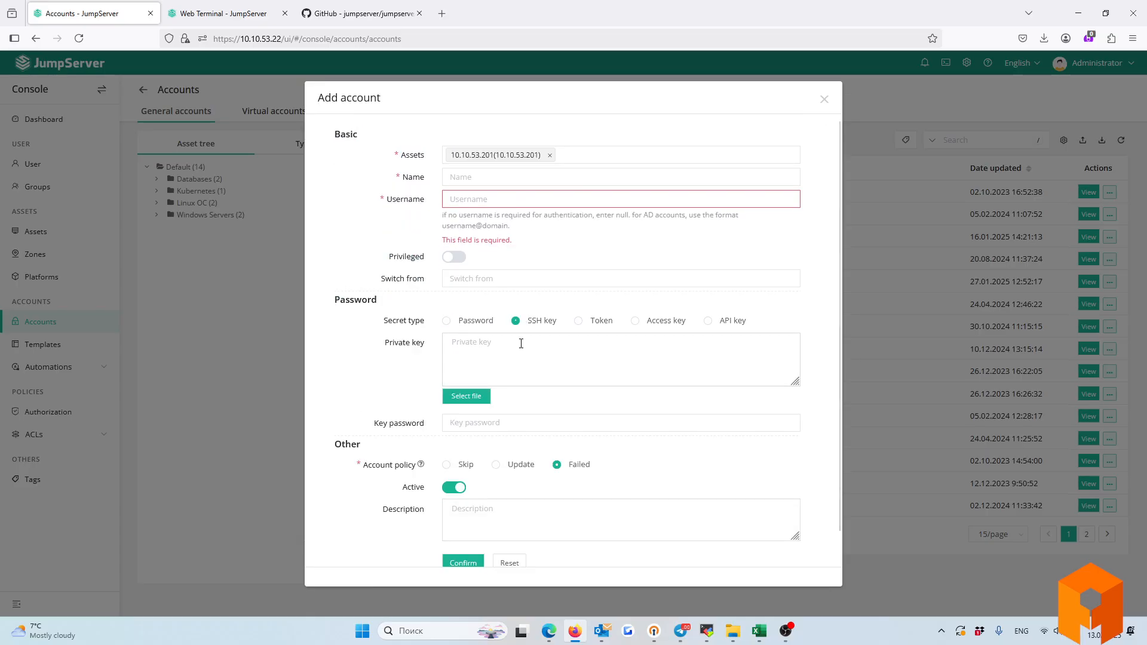
{"action": "left_click", "coordinate": [580, 323]}
{"action": "left_click", "coordinate": [635, 323]}
{"action": "left_click", "coordinate": [725, 324]}
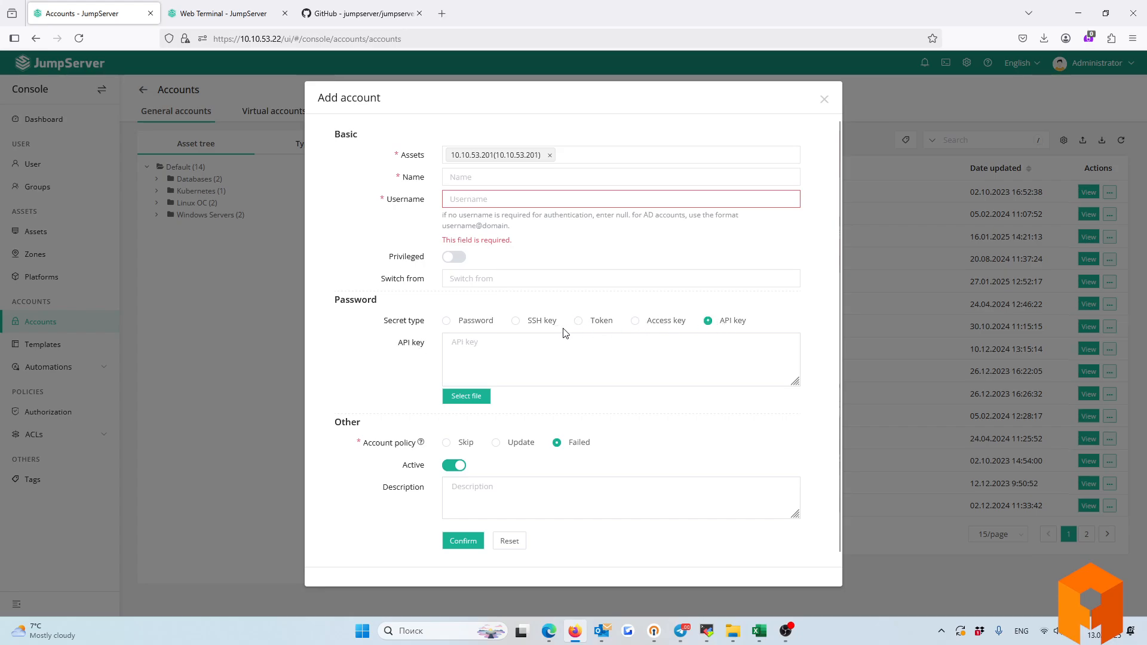
{"action": "left_click", "coordinate": [519, 327]}
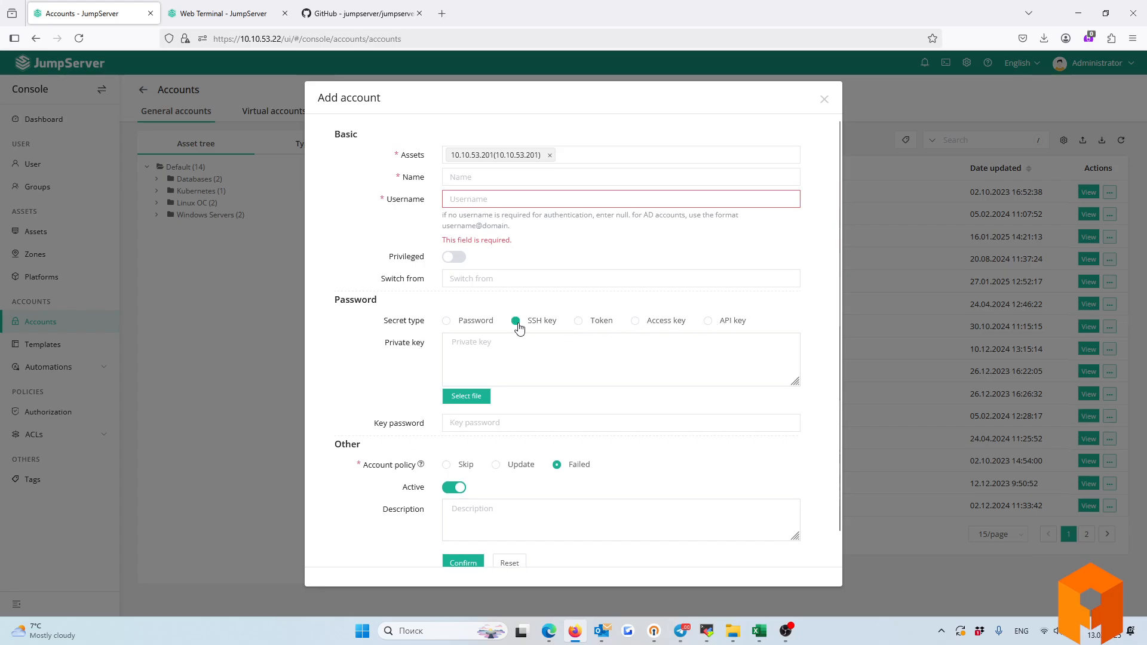
{"action": "left_click", "coordinate": [449, 321]}
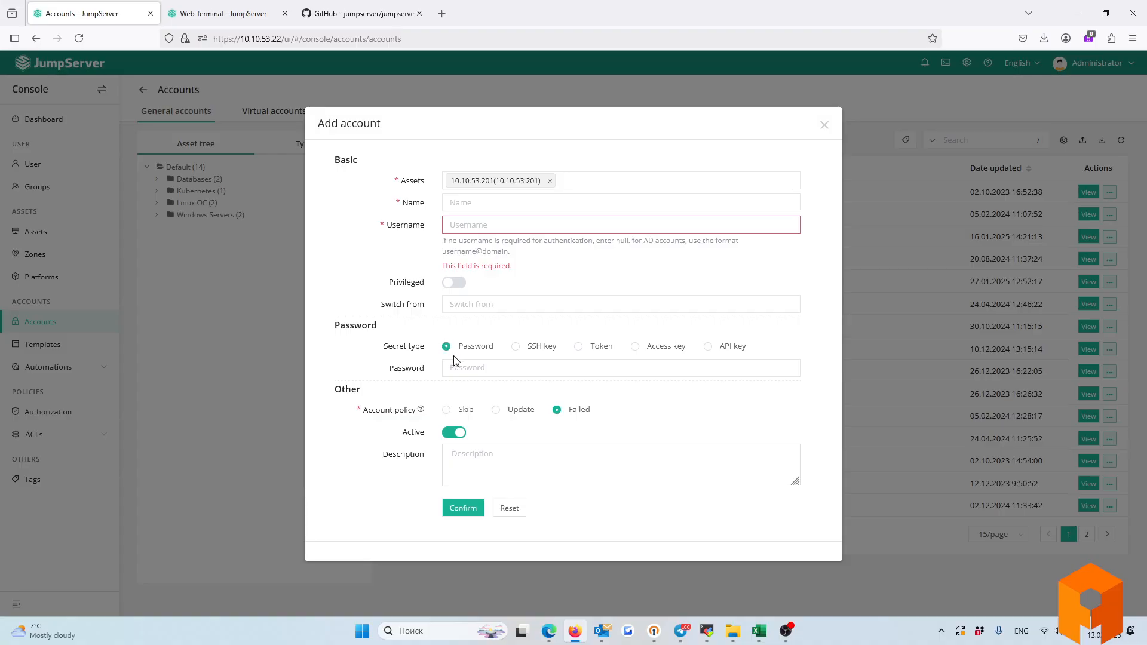
{"action": "left_click", "coordinate": [519, 346]}
{"action": "scroll", "coordinate": [434, 373], "scroll_direction": "down", "scroll_amount": 1}
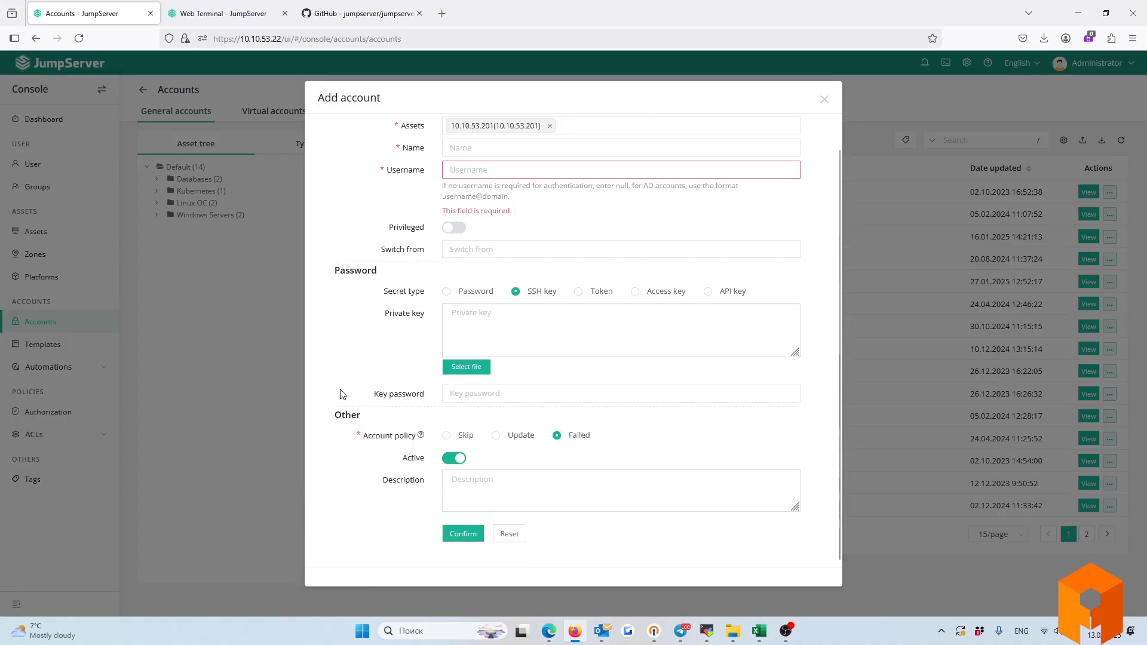
{"action": "left_click", "coordinate": [823, 100]}
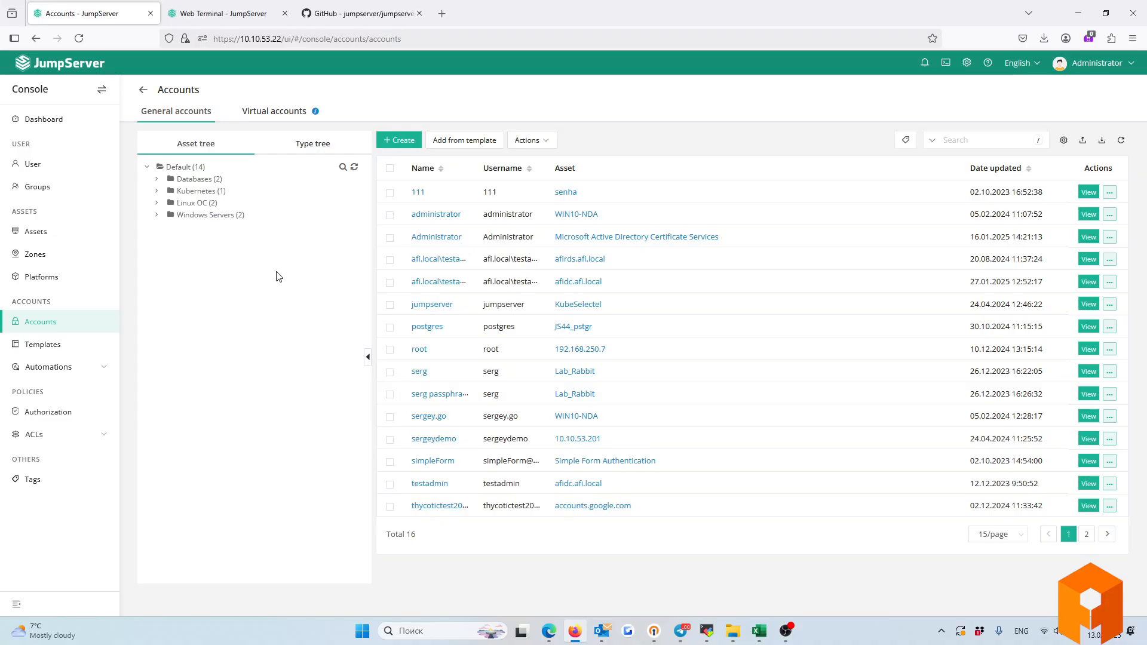
Glance at Virtual accounts, return to General accounts, and expand Kubernetes to show KubeSelectel.
{"action": "left_click", "coordinate": [273, 113]}
{"action": "left_click", "coordinate": [187, 114]}
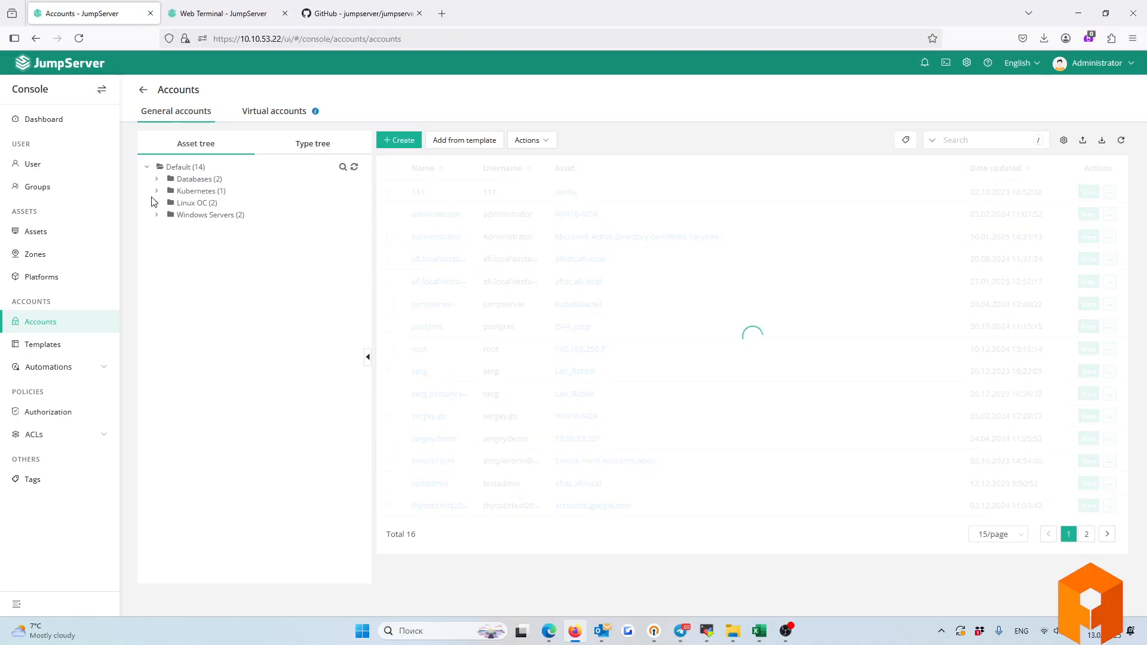
{"action": "left_click", "coordinate": [157, 191]}
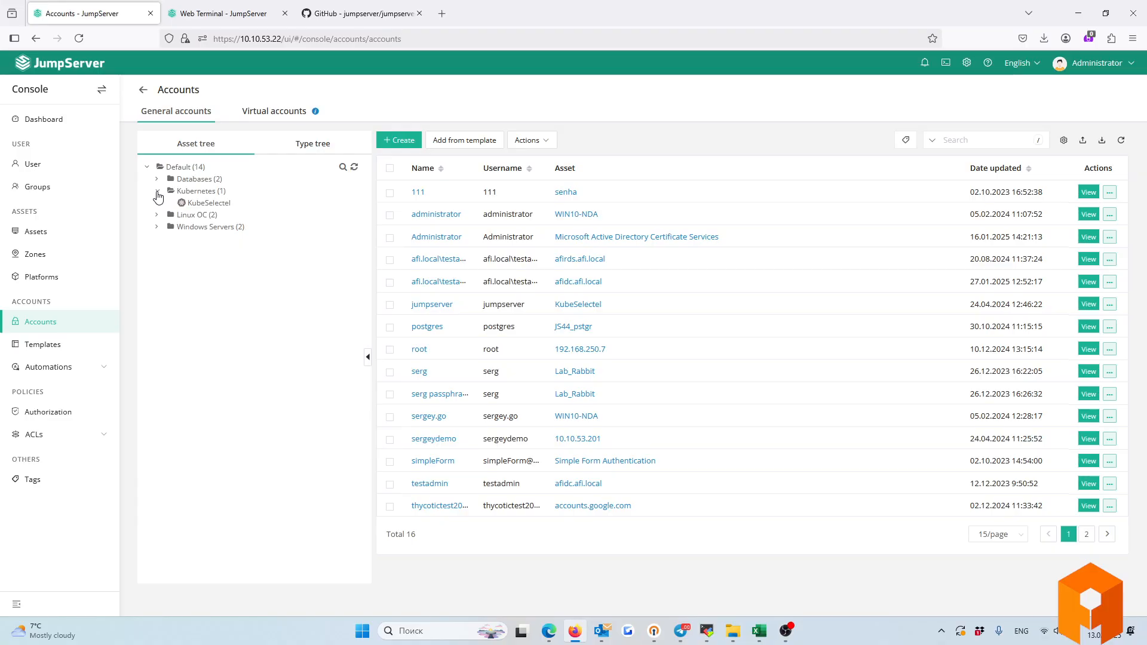
Show the virtual accounts list, pointing out Dynamic user, Manual input and Anonymous account.
{"action": "left_click", "coordinate": [257, 112]}
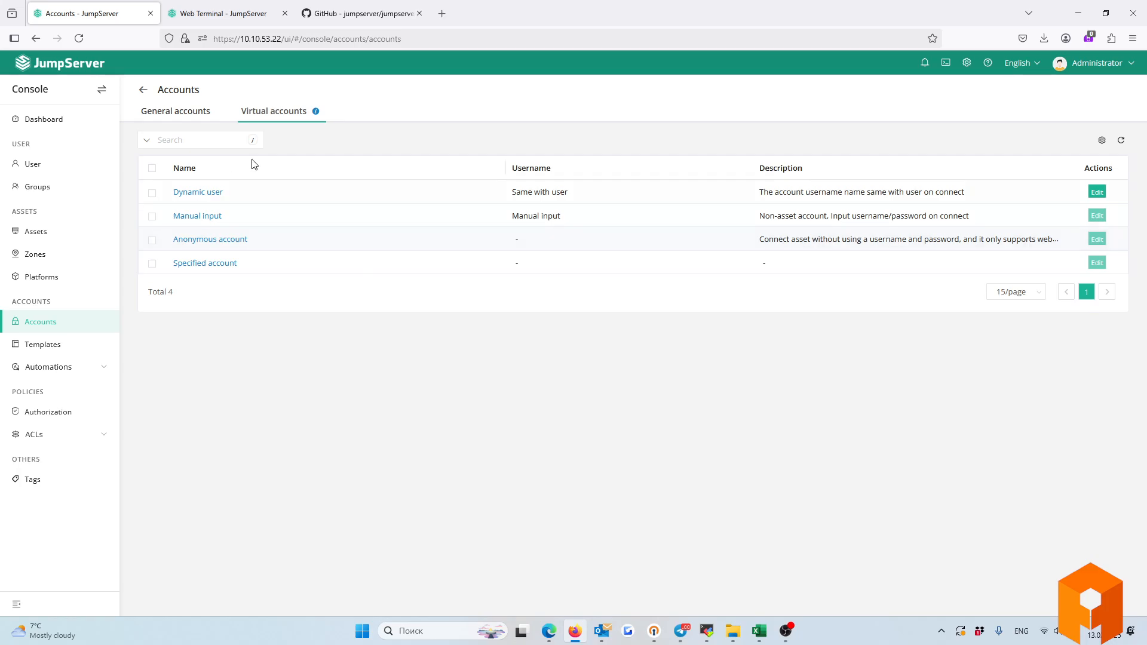
{"action": "left_click_drag", "start_coordinate": [231, 195], "coordinate": [172, 193]}
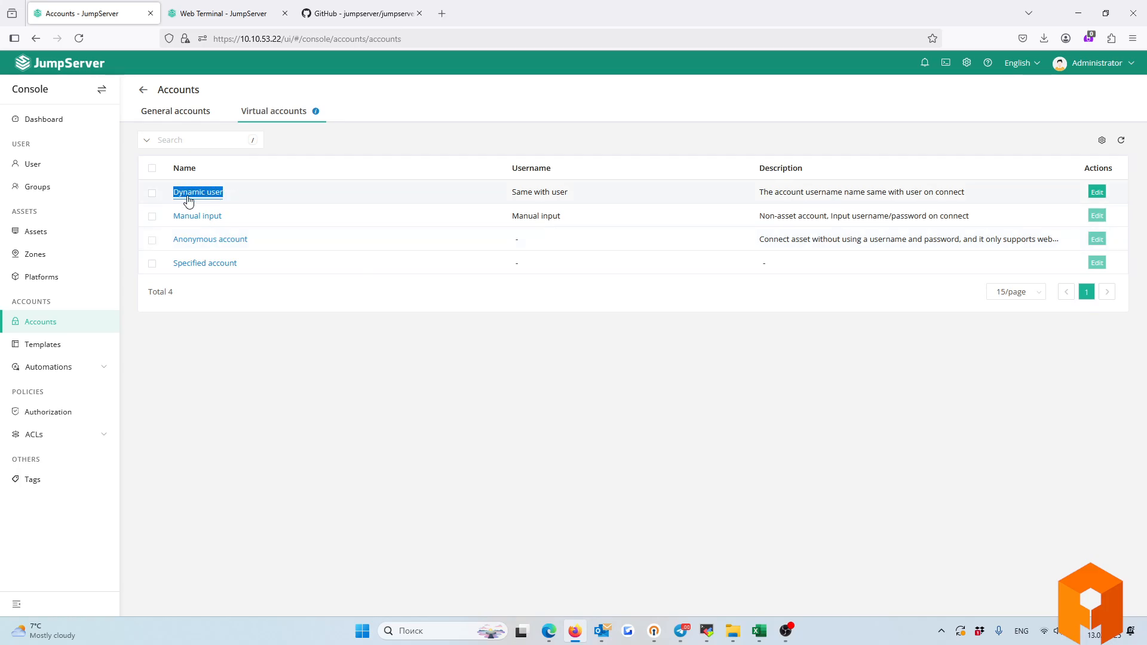
{"action": "left_click_drag", "start_coordinate": [234, 217], "coordinate": [172, 218]}
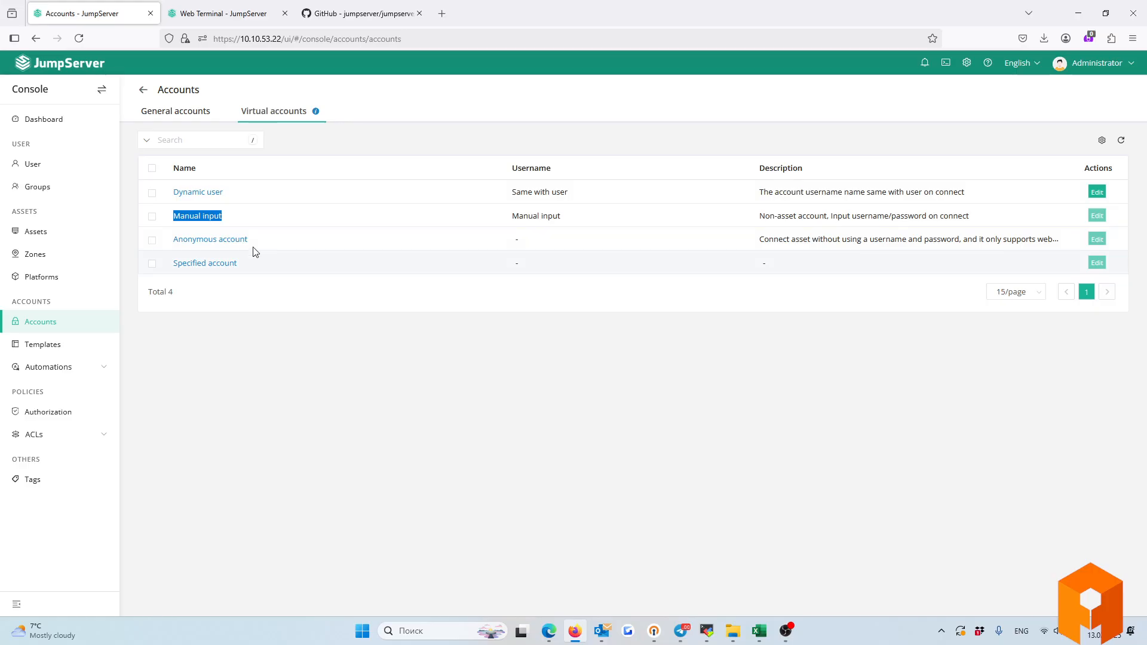
{"action": "left_click_drag", "start_coordinate": [258, 241], "coordinate": [171, 240]}
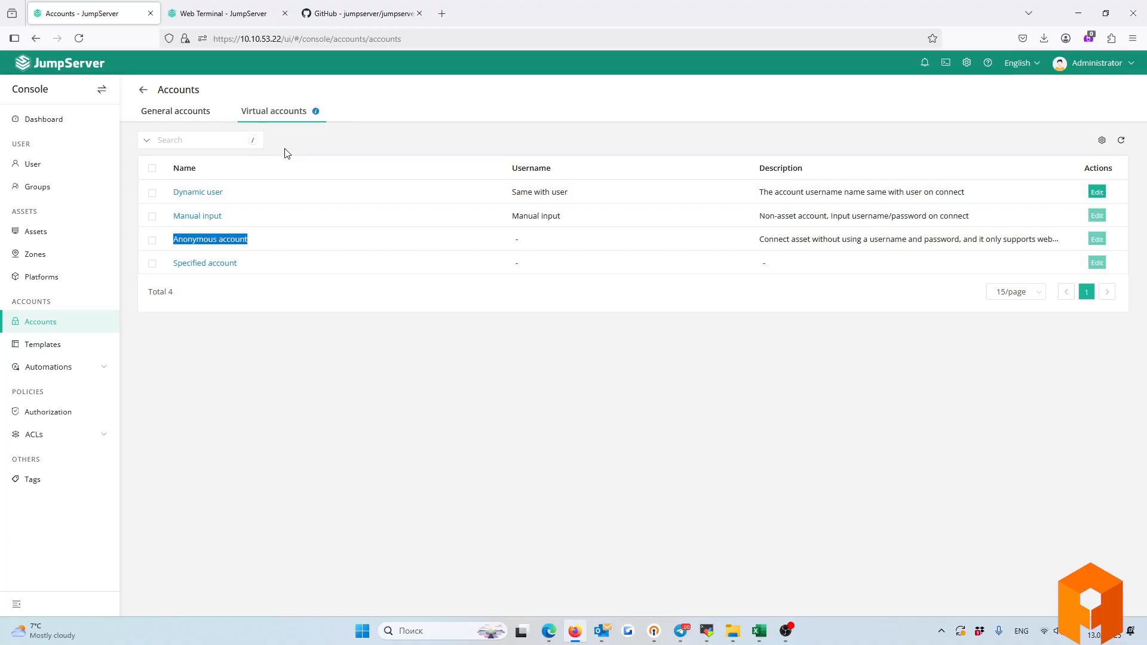
Revisit the virtual accounts to highlight Manual input and Dynamic user, then go to Account templates.
{"action": "left_click", "coordinate": [192, 114]}
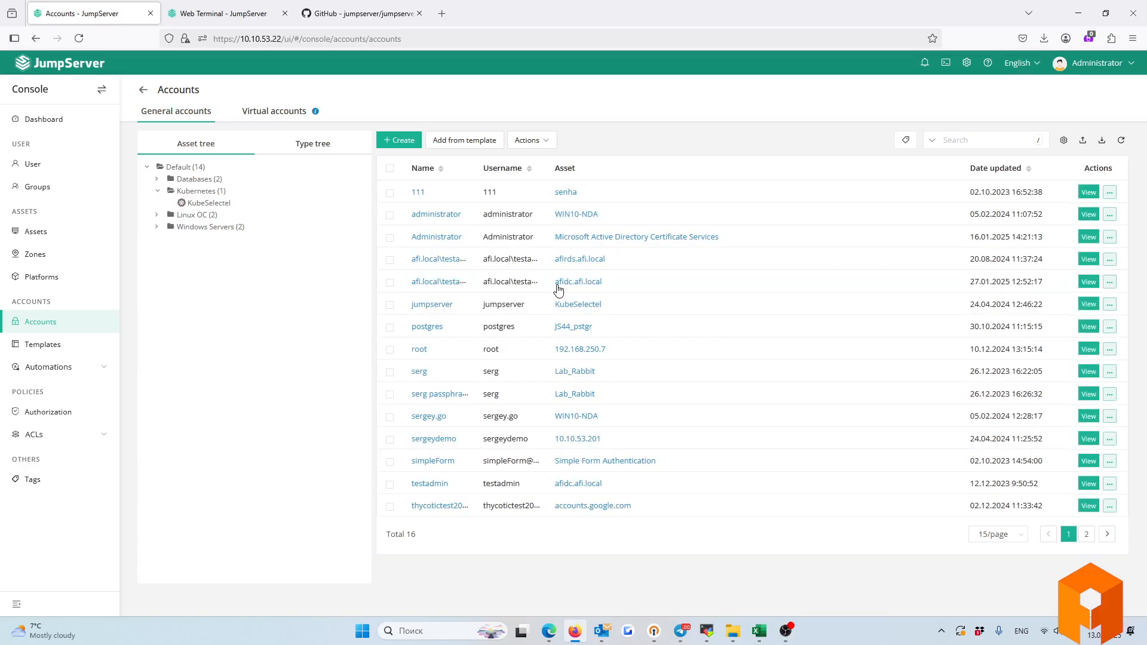
{"action": "left_click", "coordinate": [277, 113]}
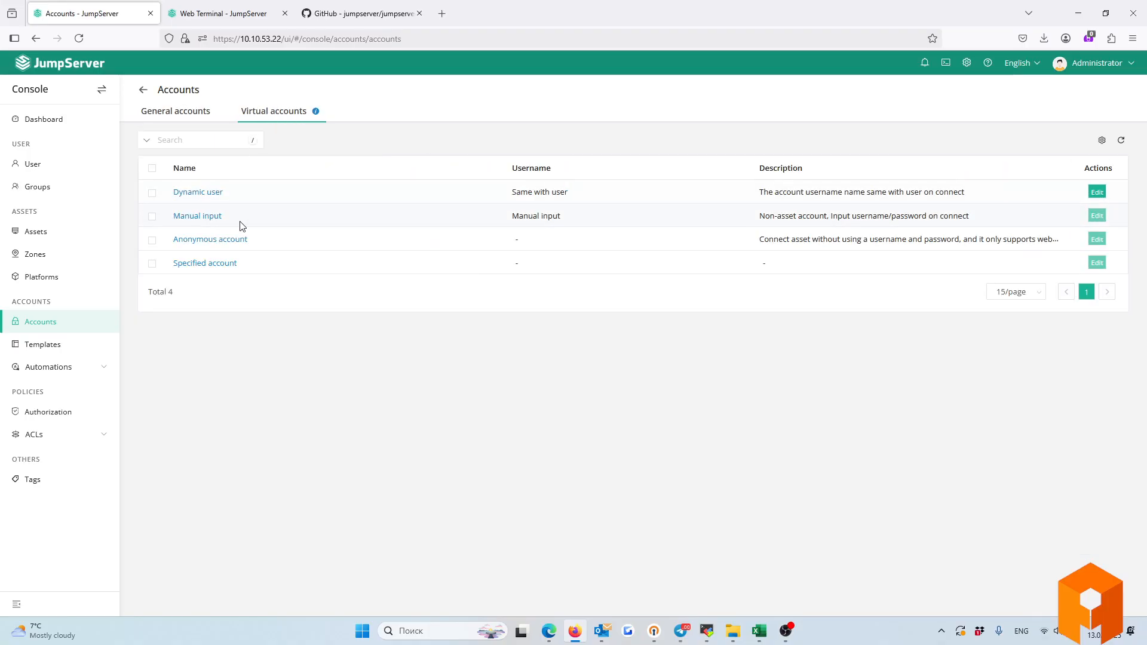
{"action": "left_click_drag", "start_coordinate": [239, 222], "coordinate": [176, 219]}
{"action": "left_click", "coordinate": [277, 251]}
{"action": "left_click_drag", "start_coordinate": [234, 193], "coordinate": [173, 194]}
{"action": "left_click", "coordinate": [27, 347]}
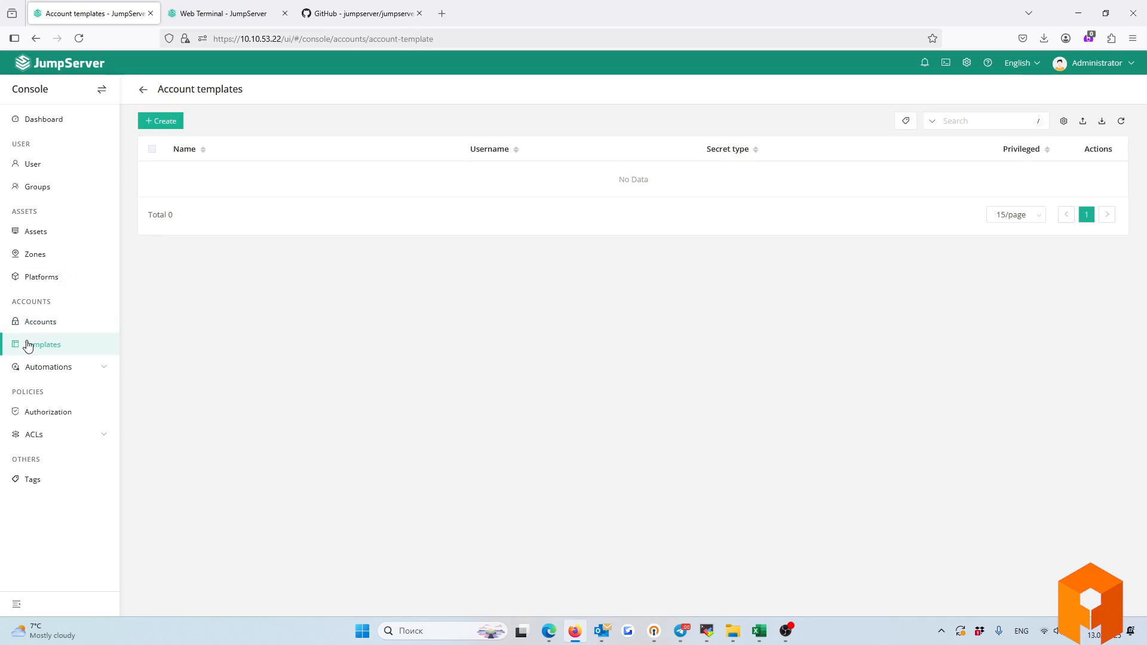
Start creating a new account template.
{"action": "left_click", "coordinate": [170, 121]}
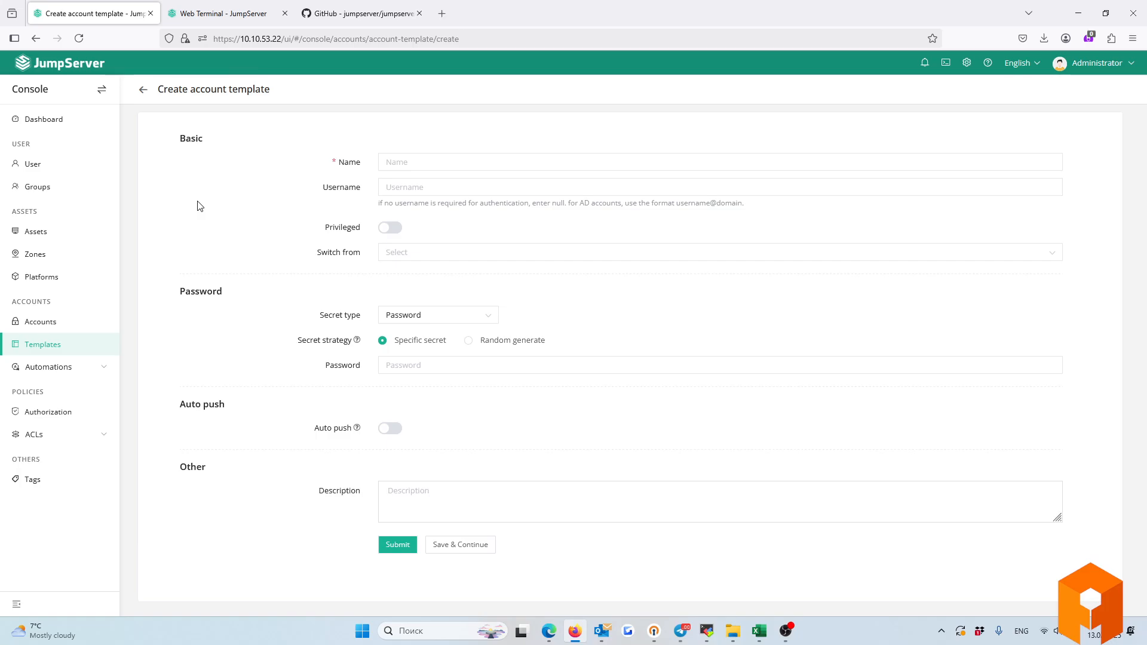
Turn on Auto push for the template, then open the empty Automations > Push accounts list.
{"action": "left_click", "coordinate": [392, 430]}
{"action": "left_click_drag", "start_coordinate": [315, 429], "coordinate": [353, 435]}
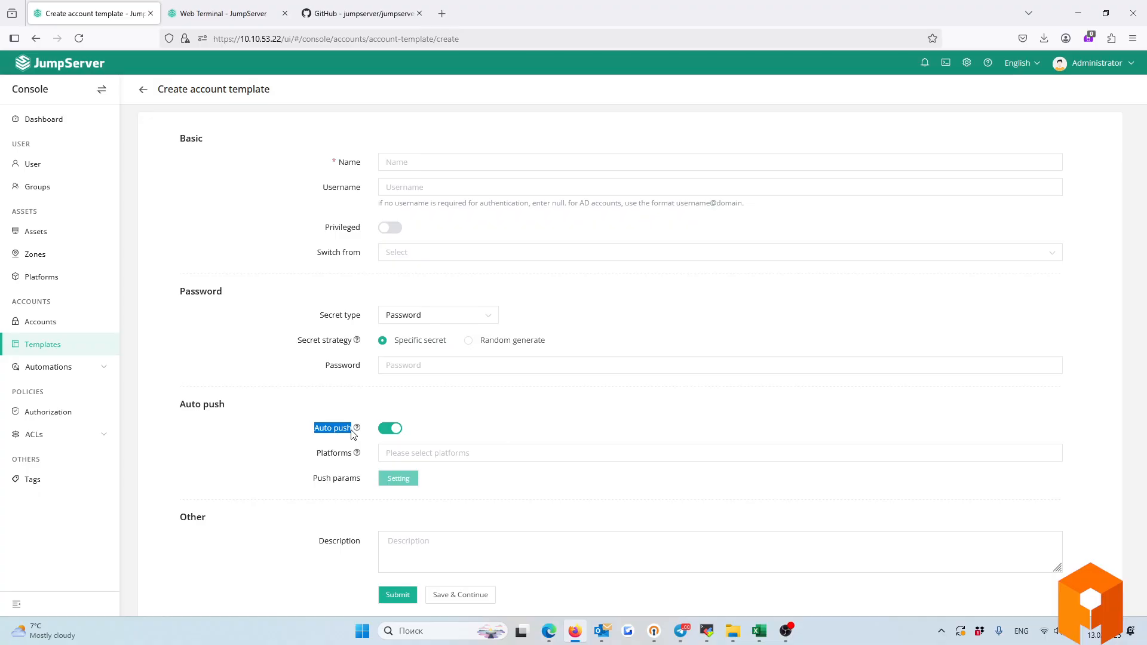
{"action": "left_click", "coordinate": [43, 367]}
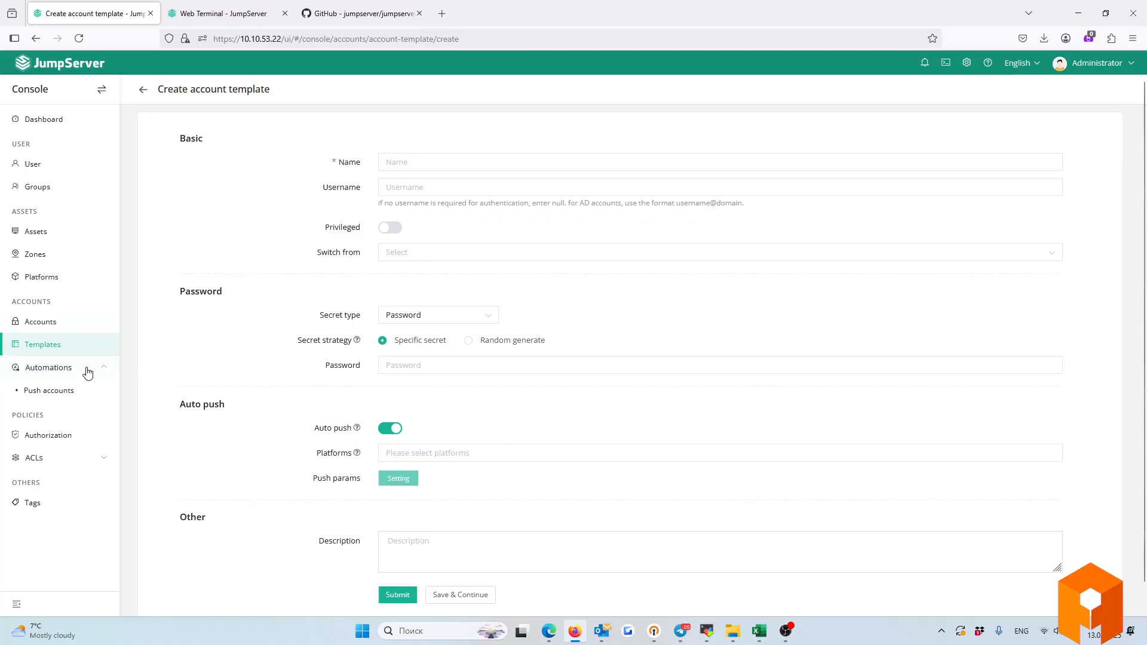
{"action": "left_click", "coordinate": [59, 390]}
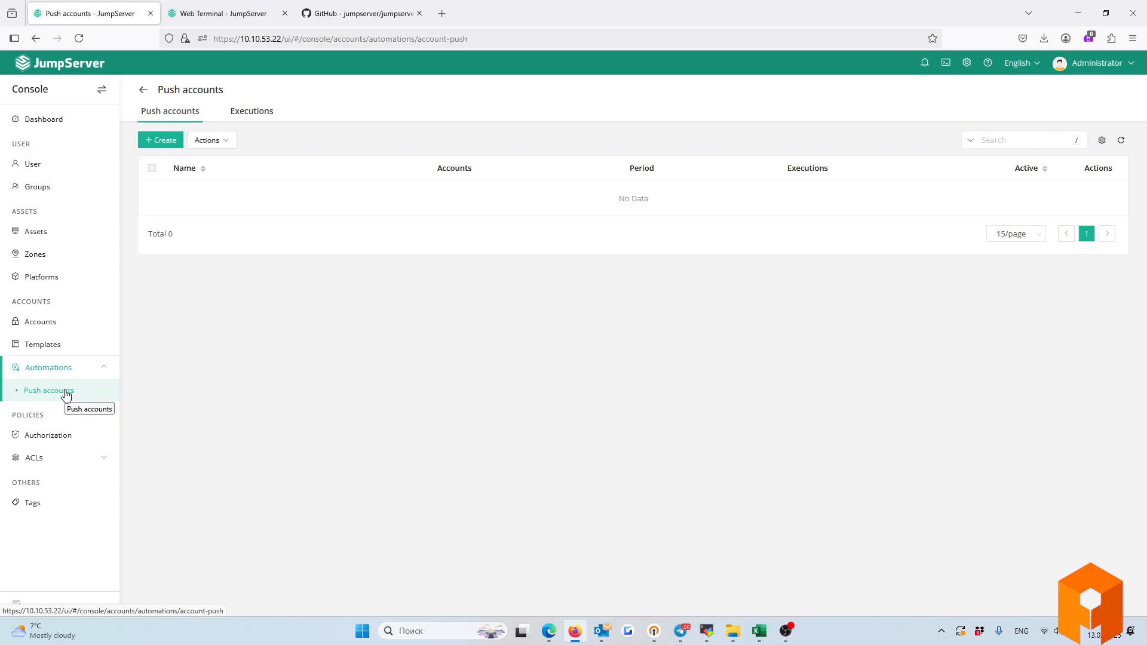
Go to the asset Authorization rules and edit the Full Access rule.
{"action": "left_click", "coordinate": [34, 435]}
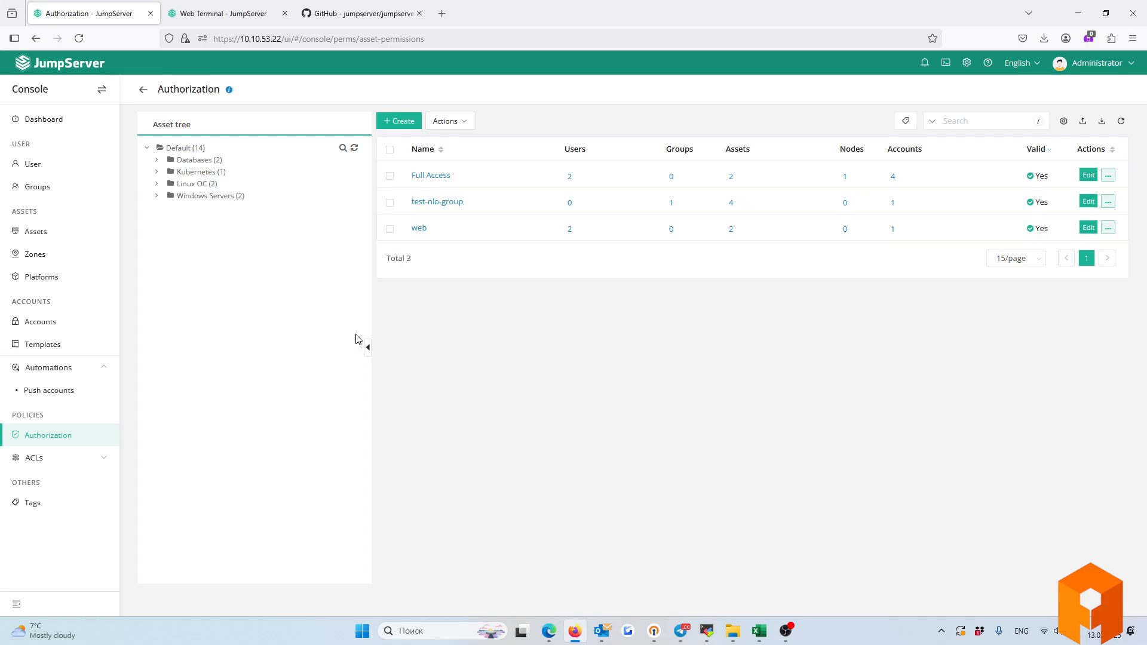
{"action": "left_click", "coordinate": [1088, 176]}
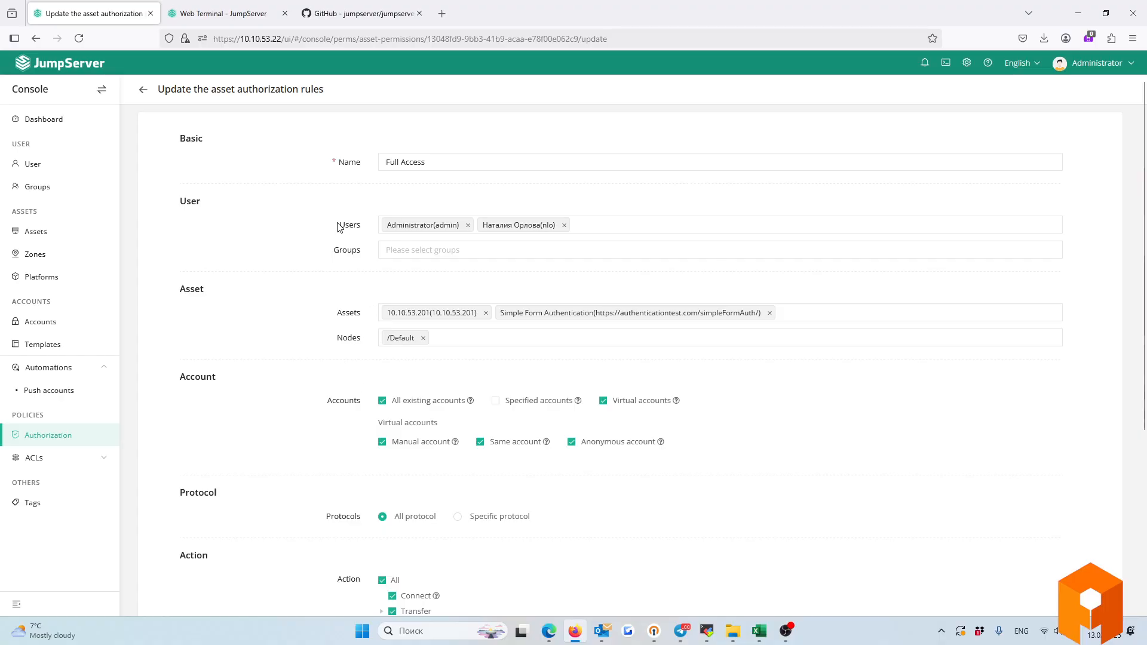
Review the rule's assigned users, user groups and asset nodes without changing them.
{"action": "left_click_drag", "start_coordinate": [338, 228], "coordinate": [367, 227]}
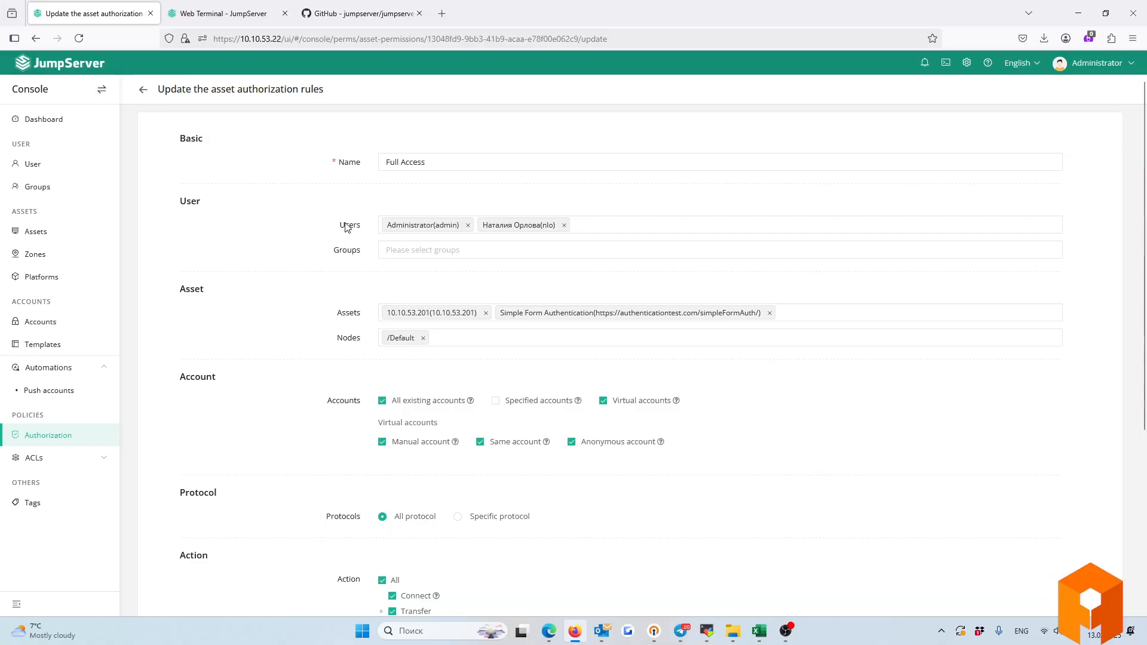
{"action": "left_click", "coordinate": [383, 249]}
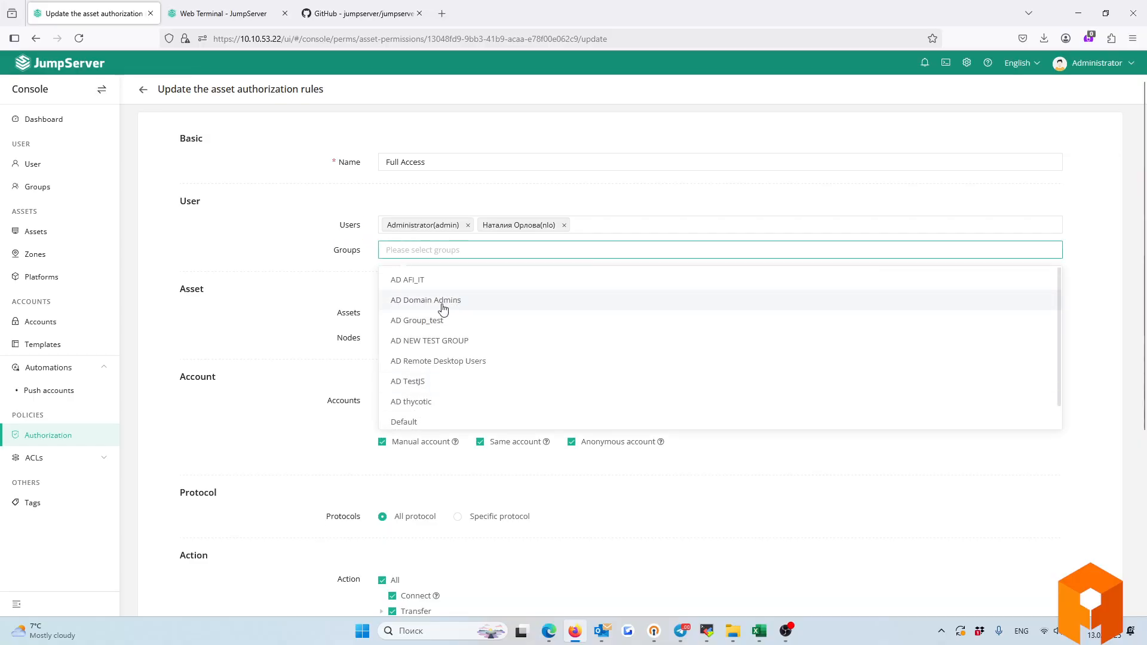
{"action": "left_click", "coordinate": [284, 293]}
{"action": "scroll", "coordinate": [302, 297], "scroll_direction": "down", "scroll_amount": 2}
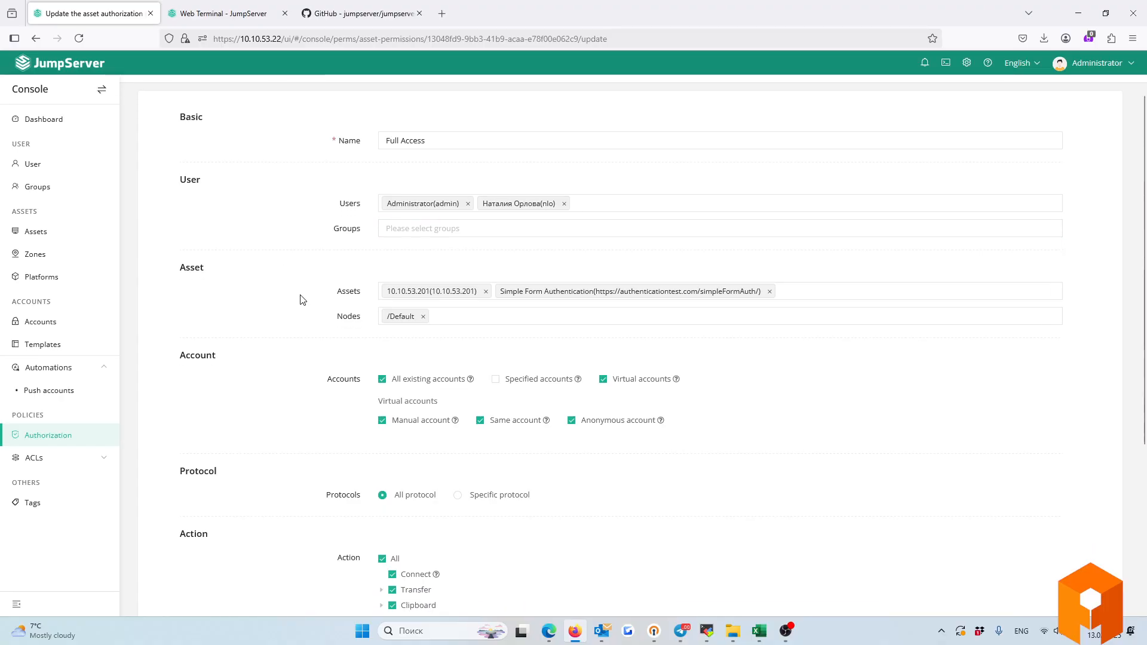
{"action": "left_click_drag", "start_coordinate": [337, 249], "coordinate": [361, 252]}
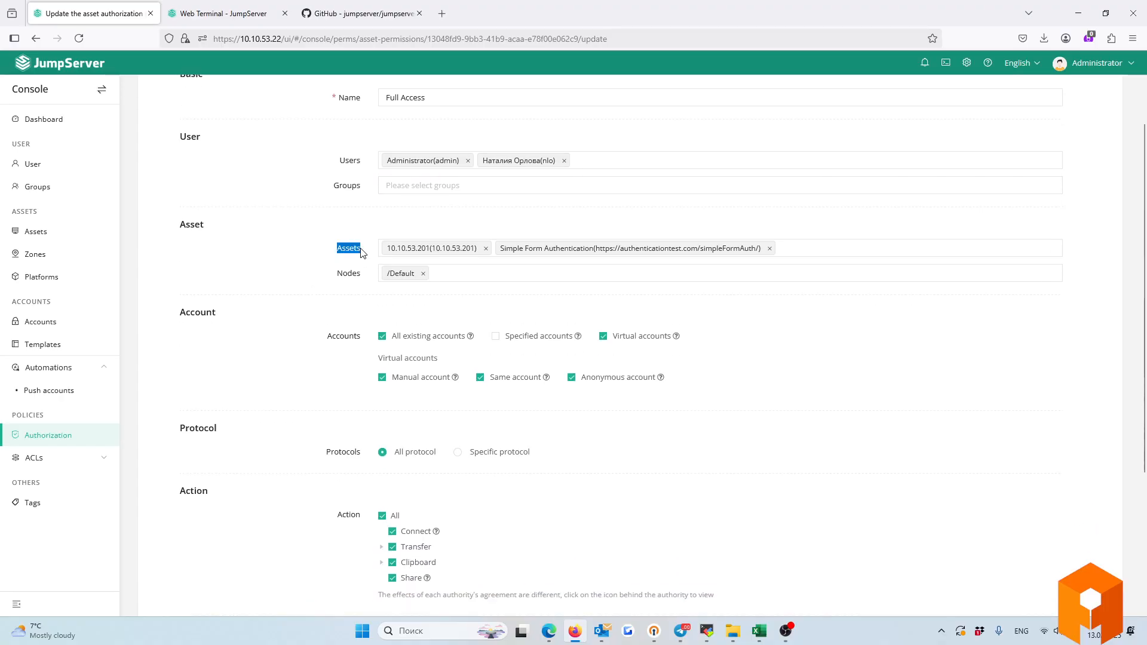
{"action": "left_click", "coordinate": [415, 275]}
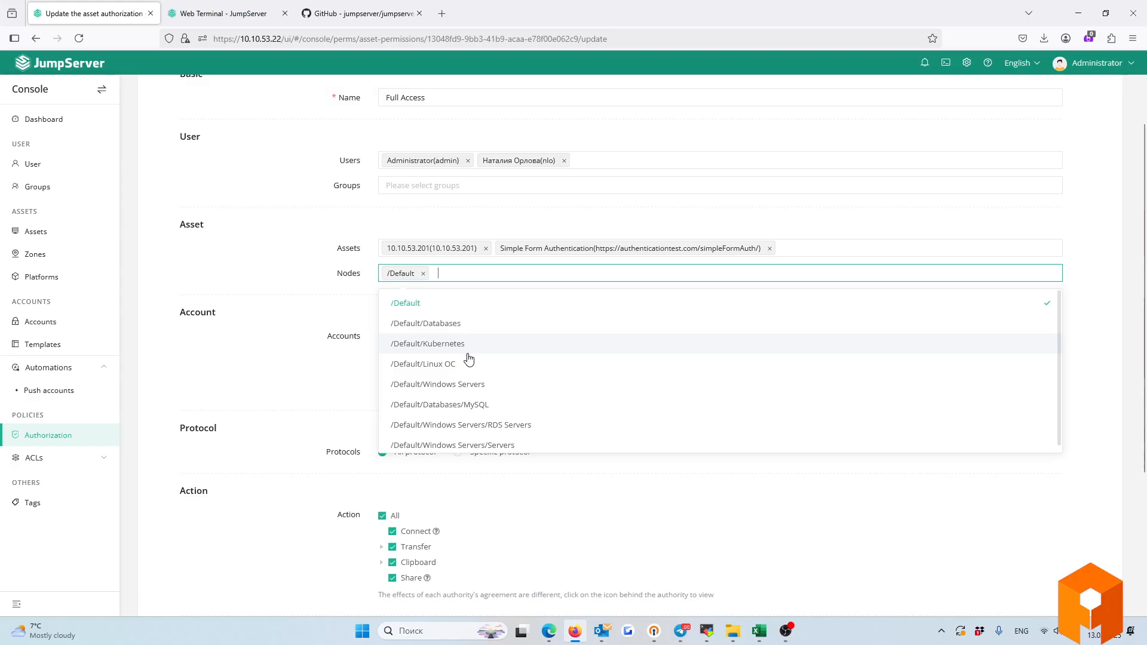
{"action": "left_click", "coordinate": [320, 316]}
Keep All existing accounts and enable Manual, Same and Anonymous virtual accounts.
{"action": "left_click_drag", "start_coordinate": [328, 336], "coordinate": [361, 338]}
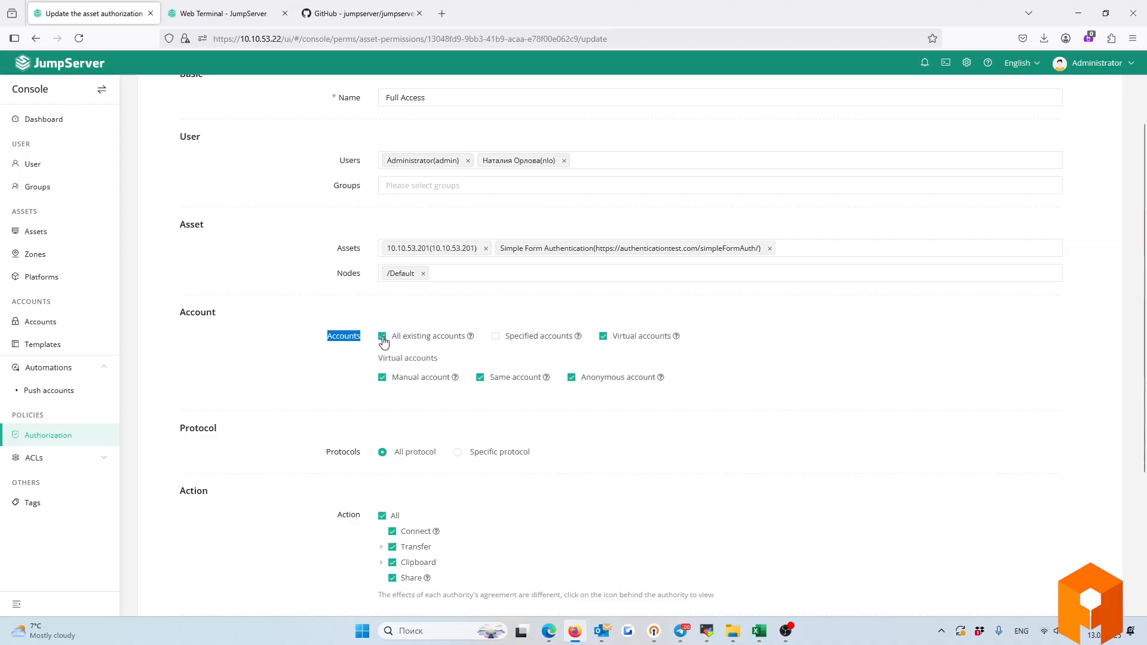
{"action": "left_click", "coordinate": [382, 337]}
{"action": "left_click", "coordinate": [496, 337]}
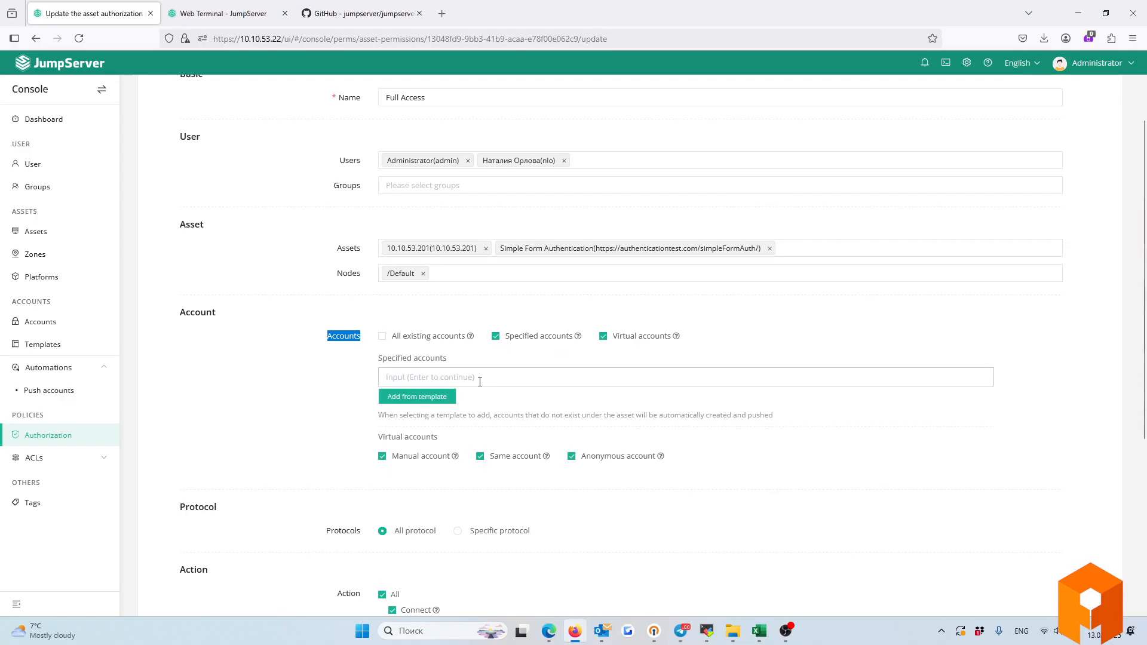
{"action": "left_click", "coordinate": [537, 377]}
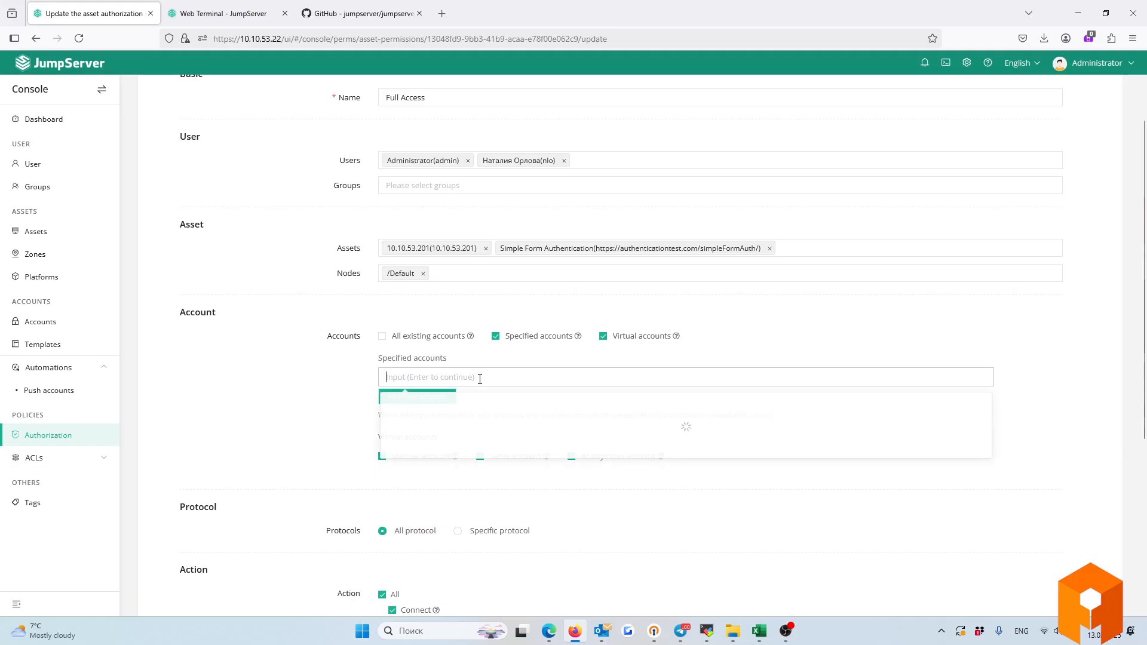
{"action": "left_click", "coordinate": [292, 430]}
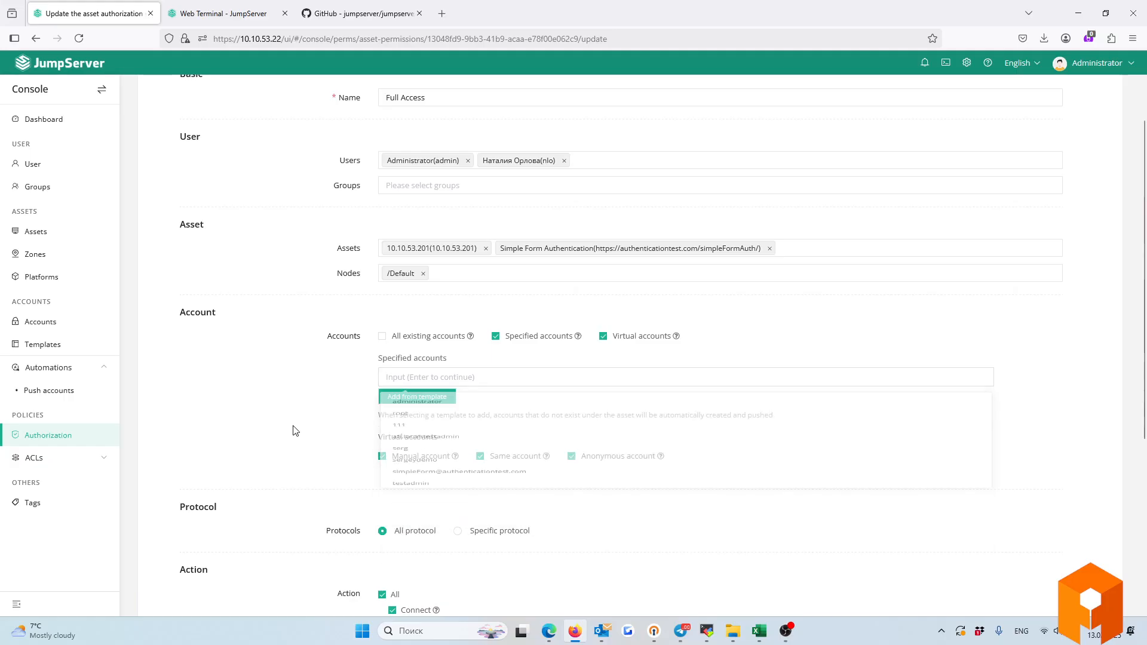
{"action": "left_click", "coordinate": [382, 336]}
{"action": "left_click", "coordinate": [602, 335]}
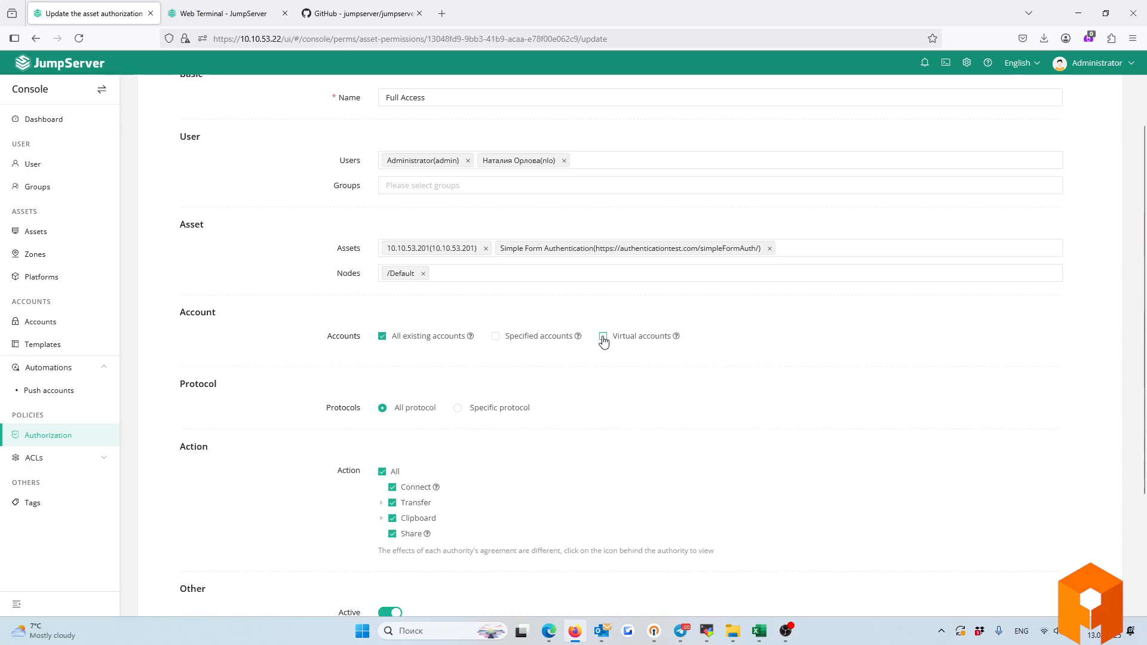
{"action": "left_click", "coordinate": [602, 336]}
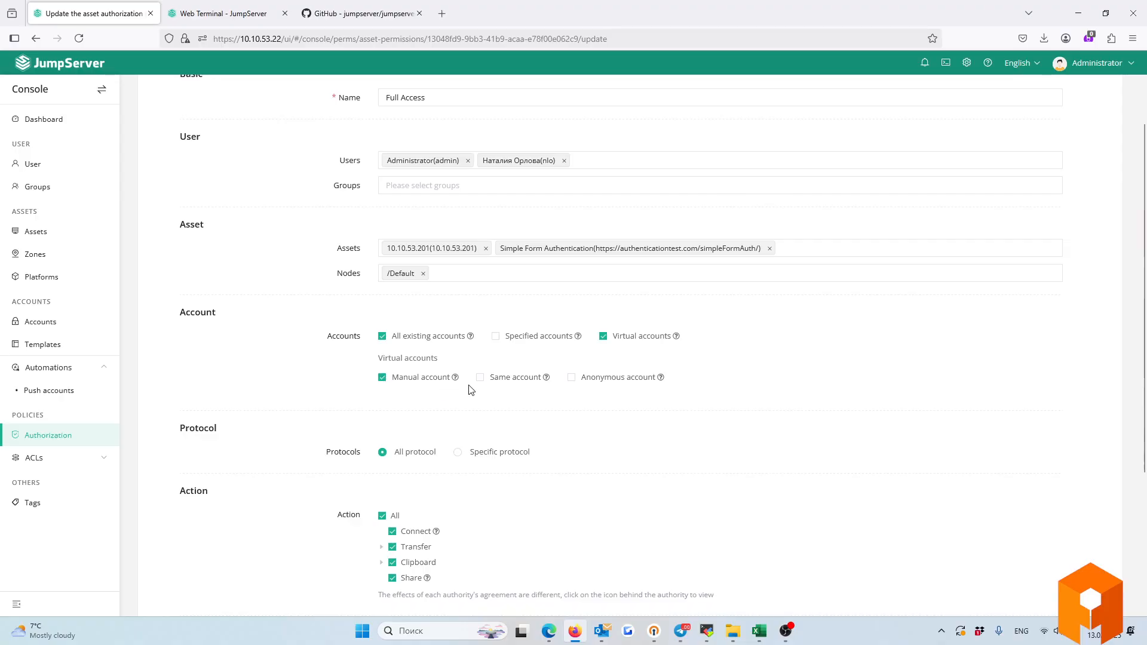
{"action": "mouse_move", "coordinate": [458, 383]}
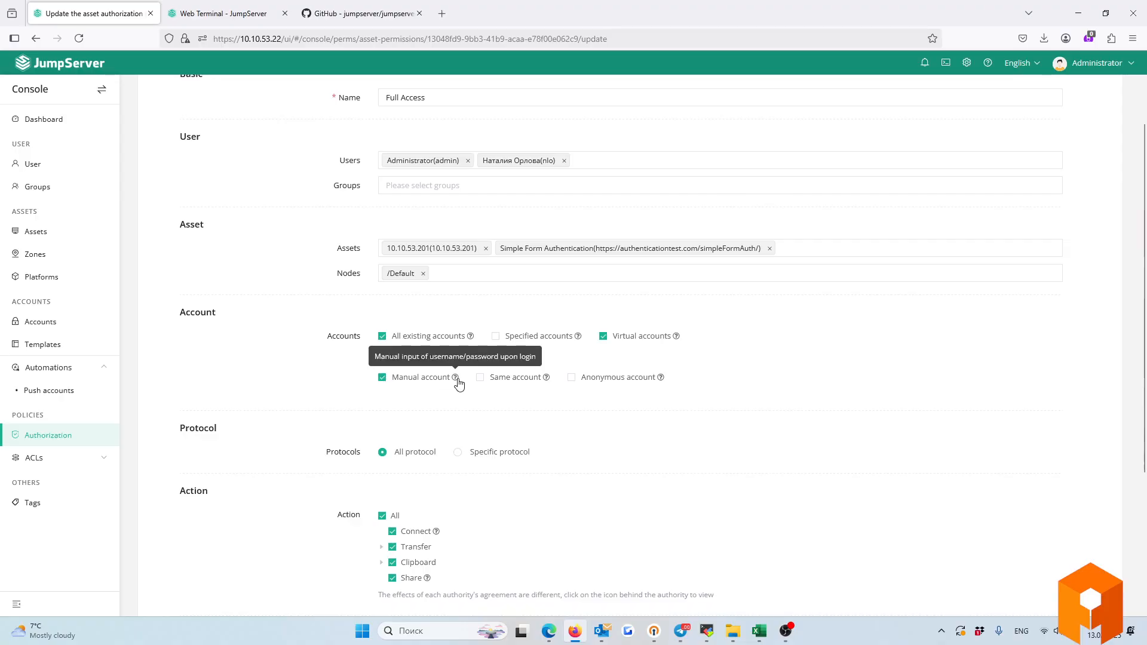
{"action": "left_click", "coordinate": [483, 380]}
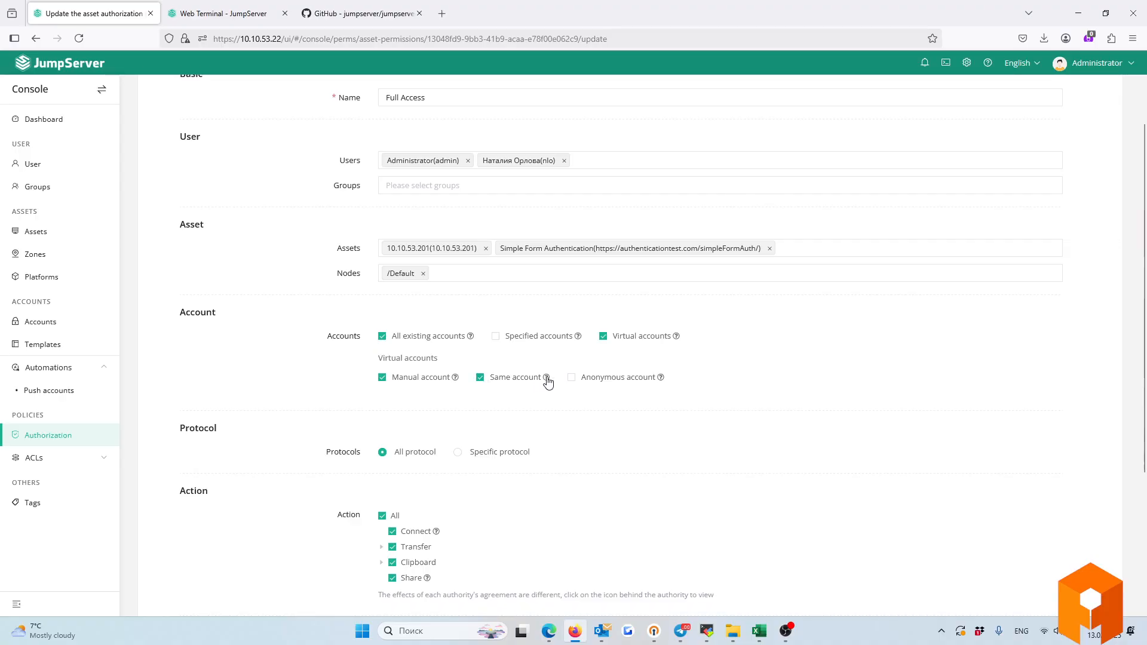
{"action": "left_click", "coordinate": [572, 379]}
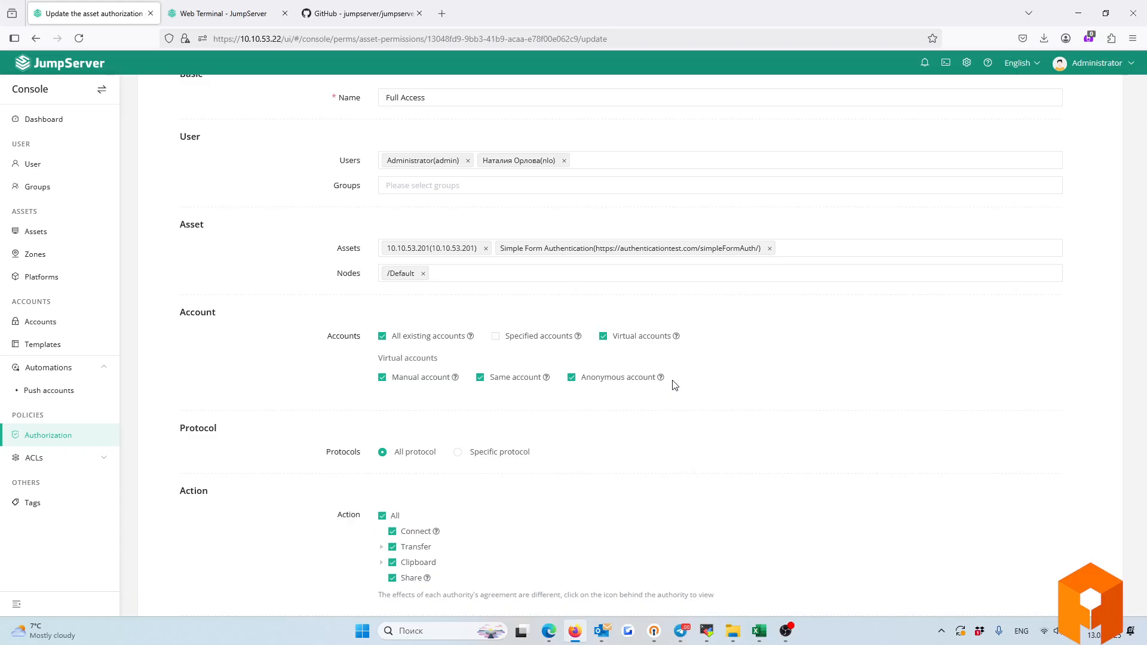
Set the rule to Specific protocol and expand the Transfer and Clipboard sub-actions.
{"action": "scroll", "coordinate": [674, 385], "scroll_direction": "down", "scroll_amount": 2}
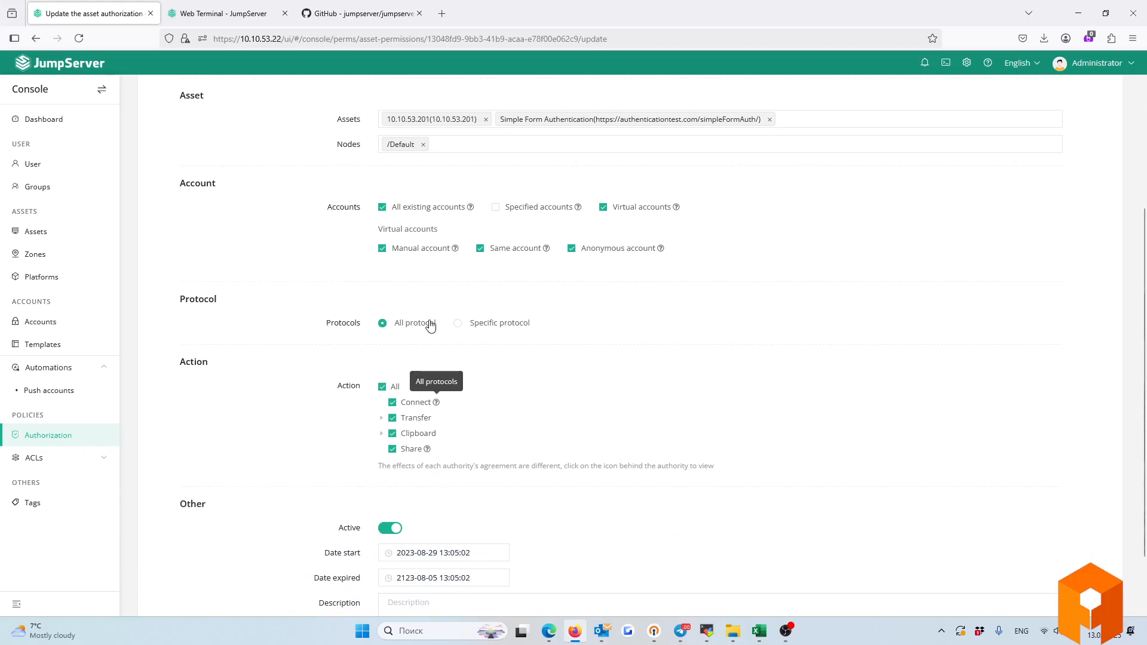
{"action": "left_click", "coordinate": [458, 323]}
{"action": "left_click", "coordinate": [383, 324]}
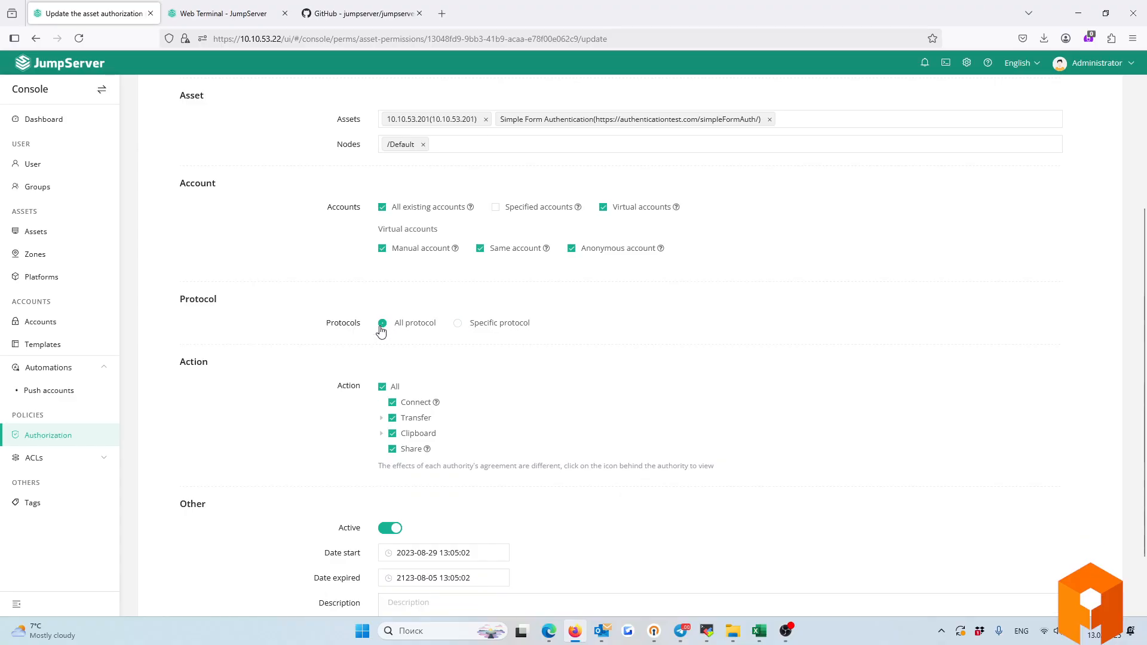
{"action": "left_click", "coordinate": [463, 324]}
{"action": "left_click", "coordinate": [456, 339]}
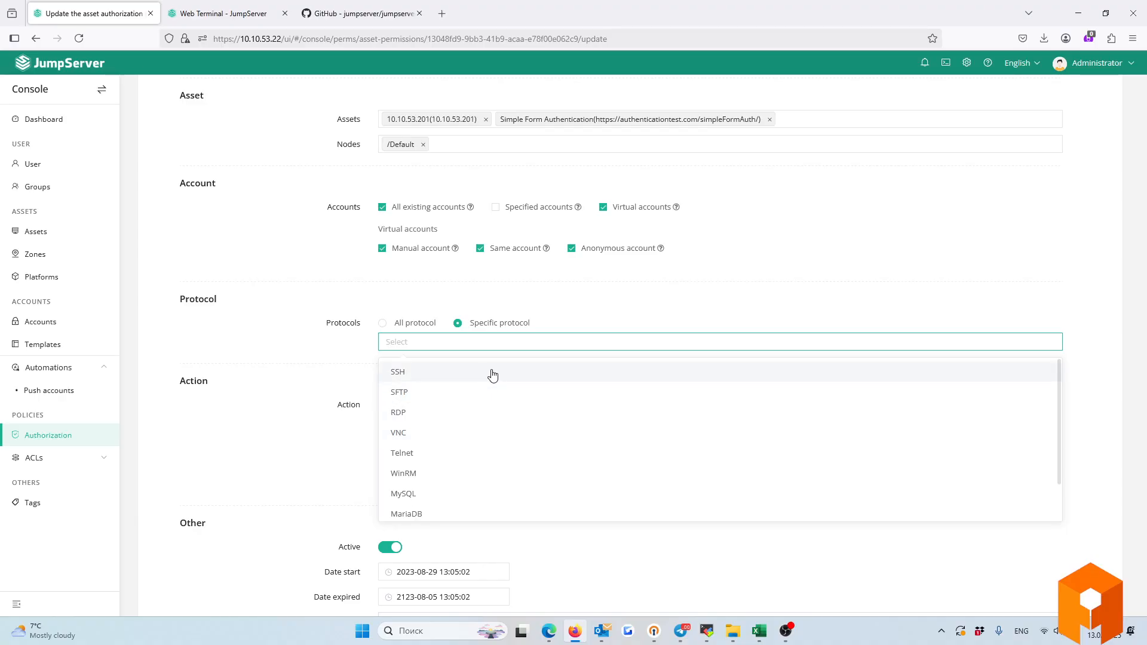
{"action": "left_click", "coordinate": [315, 415]}
{"action": "left_click", "coordinate": [380, 452]}
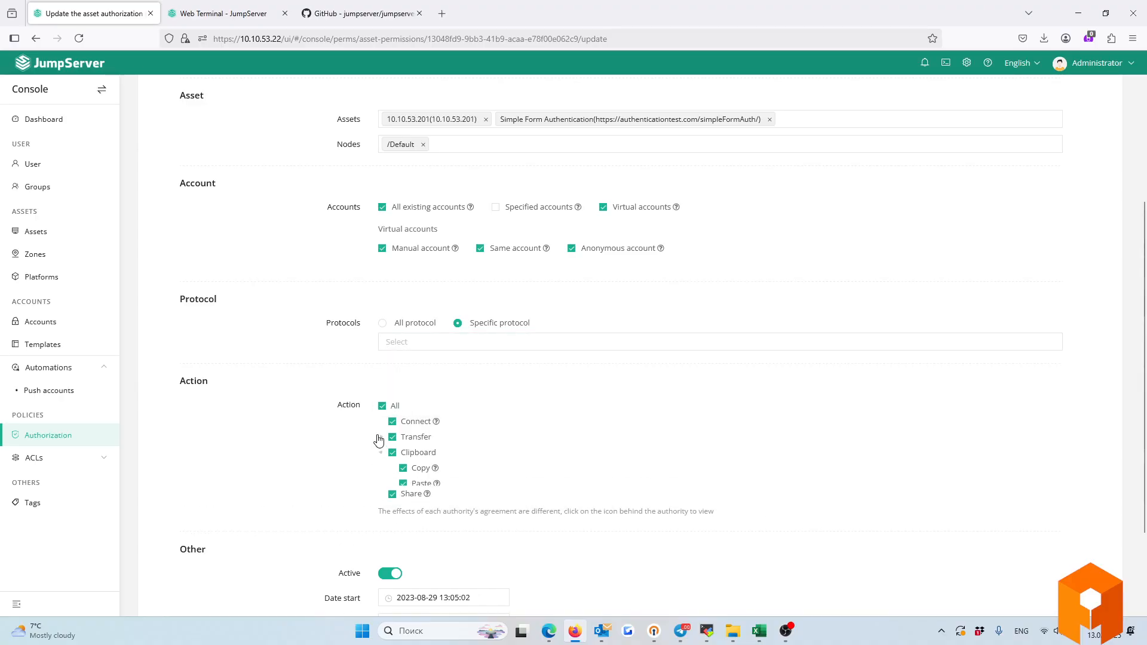
{"action": "left_click", "coordinate": [380, 437]}
{"action": "scroll", "coordinate": [307, 482], "scroll_direction": "down", "scroll_amount": 2}
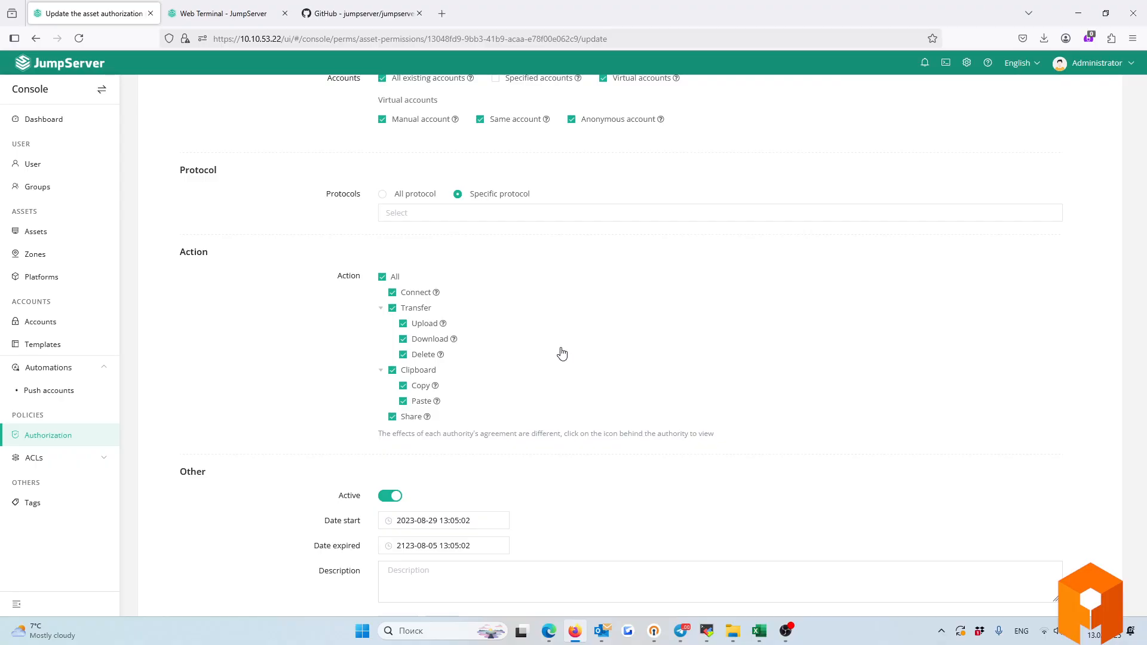
Review the granted actions and the validity period's start and 2123-08-05 expiry dates.
{"action": "mouse_move", "coordinate": [444, 326]}
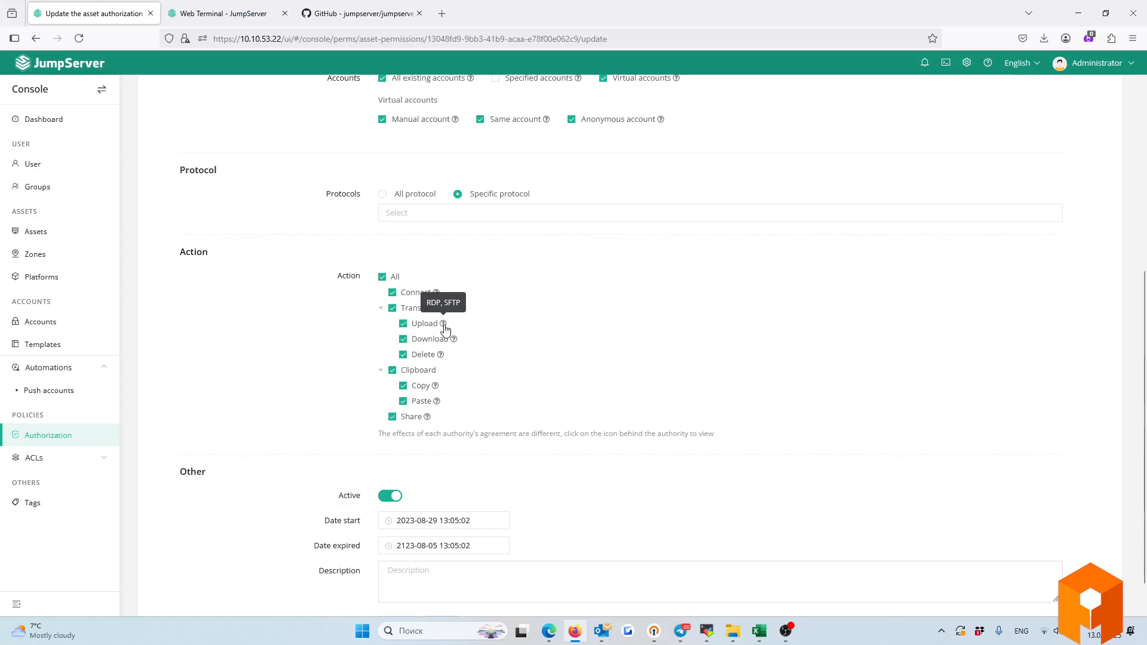
{"action": "mouse_move", "coordinate": [435, 389]}
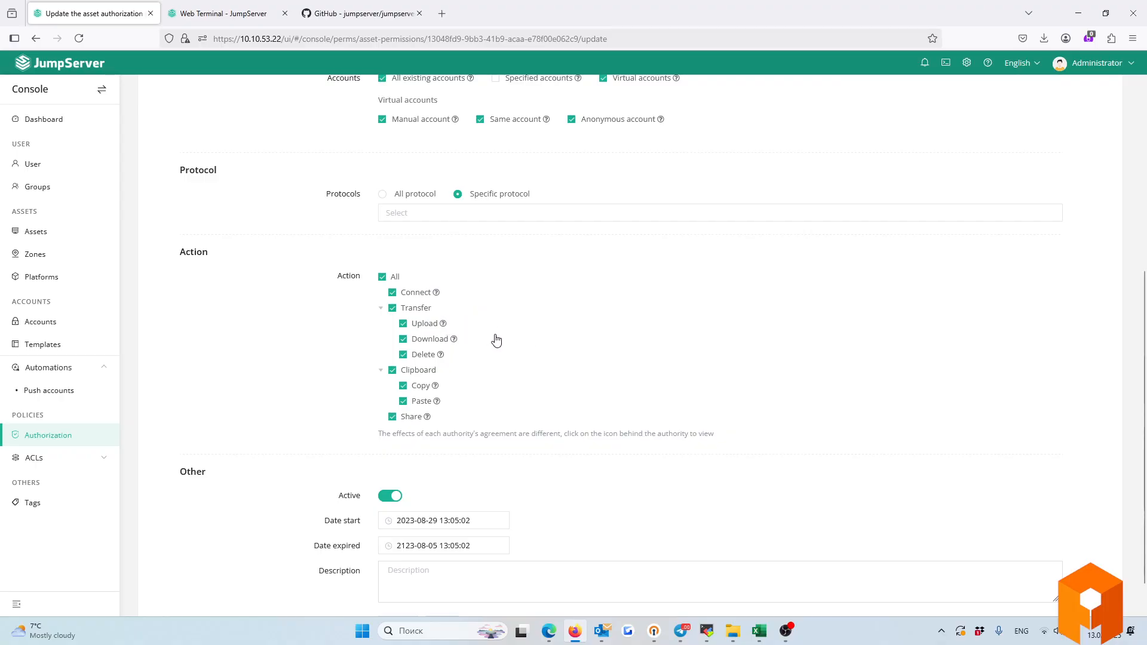
{"action": "scroll", "coordinate": [199, 358], "scroll_direction": "up", "scroll_amount": 5}
{"action": "scroll", "coordinate": [444, 385], "scroll_direction": "down", "scroll_amount": 7}
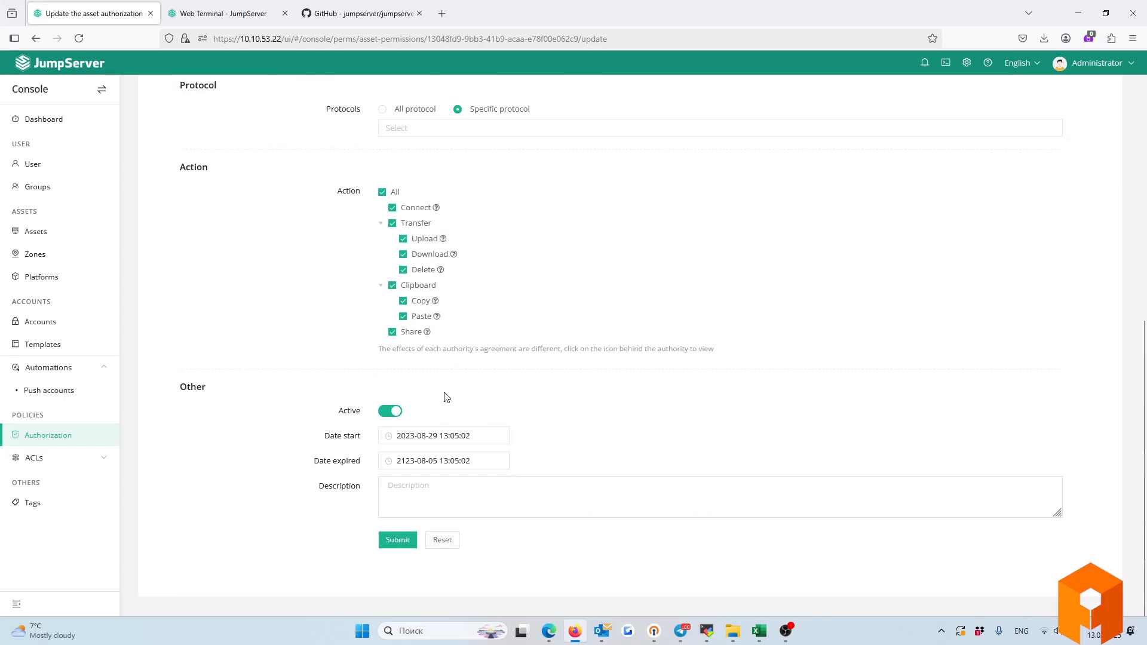
{"action": "triple_click", "coordinate": [325, 461]}
{"action": "triple_click", "coordinate": [330, 437]}
{"action": "triple_click", "coordinate": [306, 461]}
{"action": "left_click", "coordinate": [64, 460]}
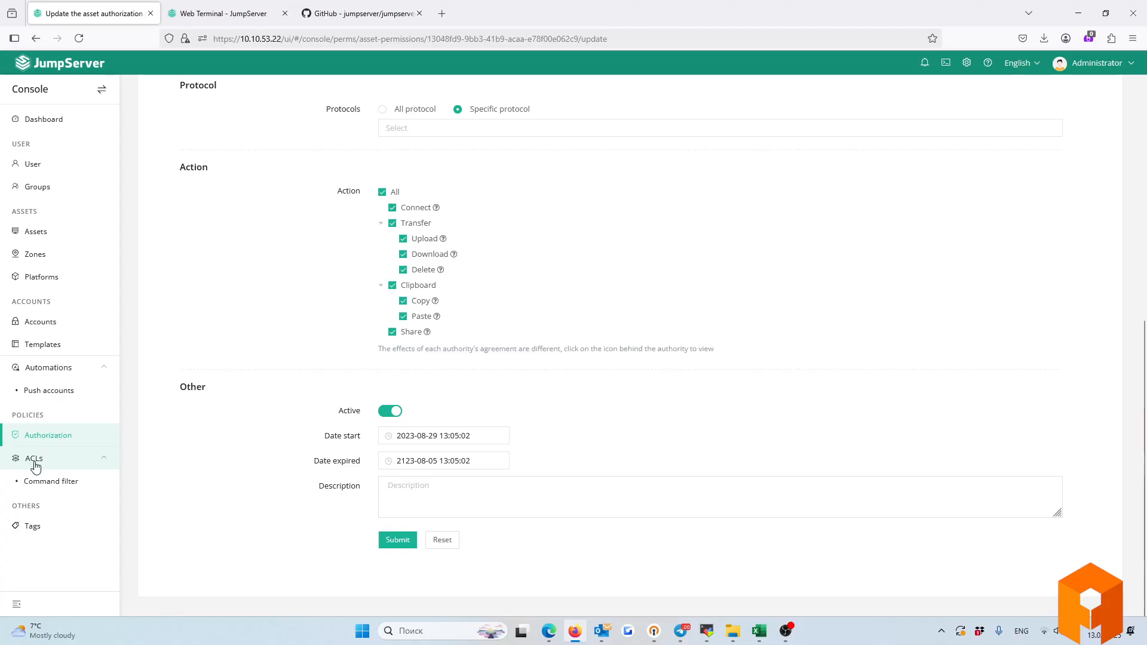
Open the Common high-risk commands group under Command filter and view its full command list.
{"action": "left_click", "coordinate": [64, 483]}
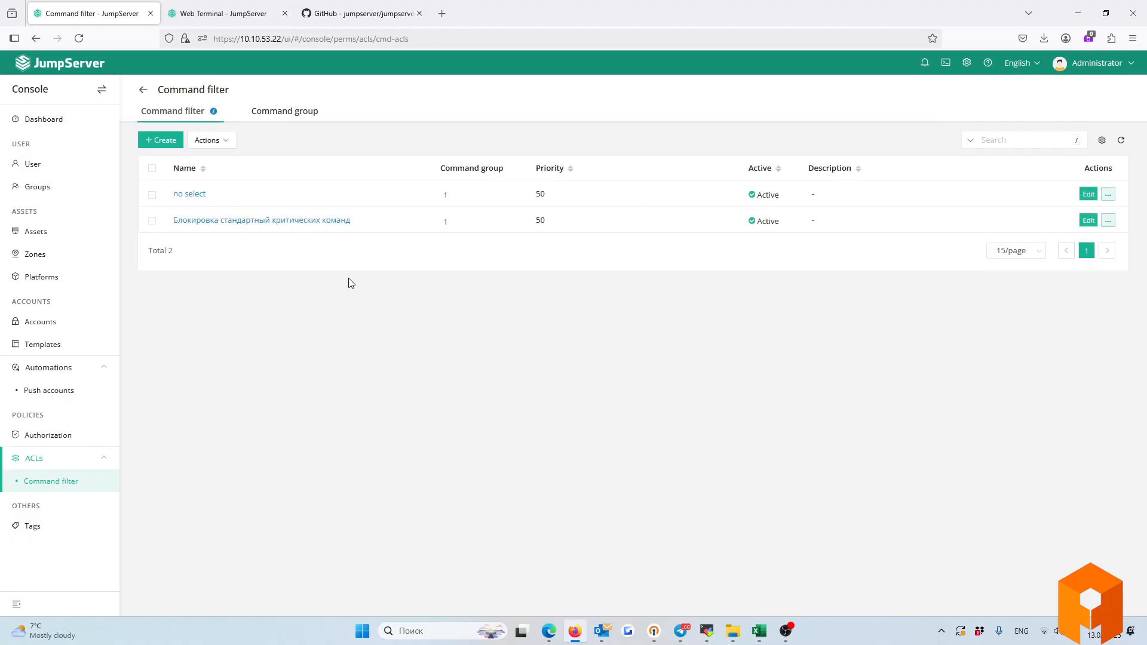
{"action": "left_click", "coordinate": [276, 113]}
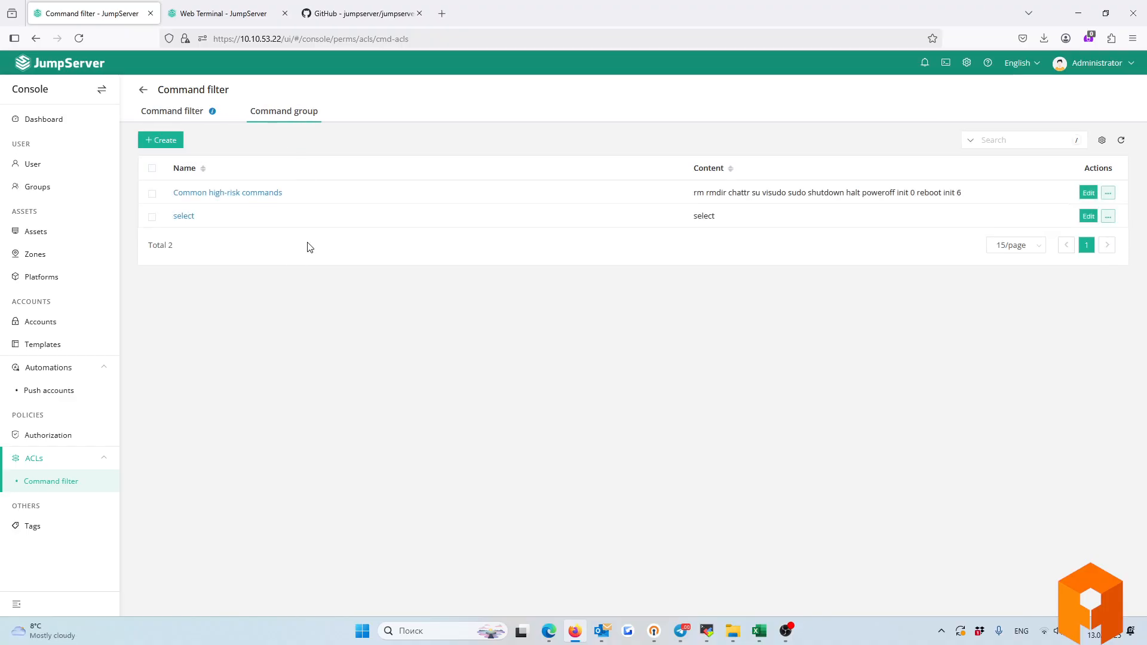
{"action": "left_click", "coordinate": [1088, 192]}
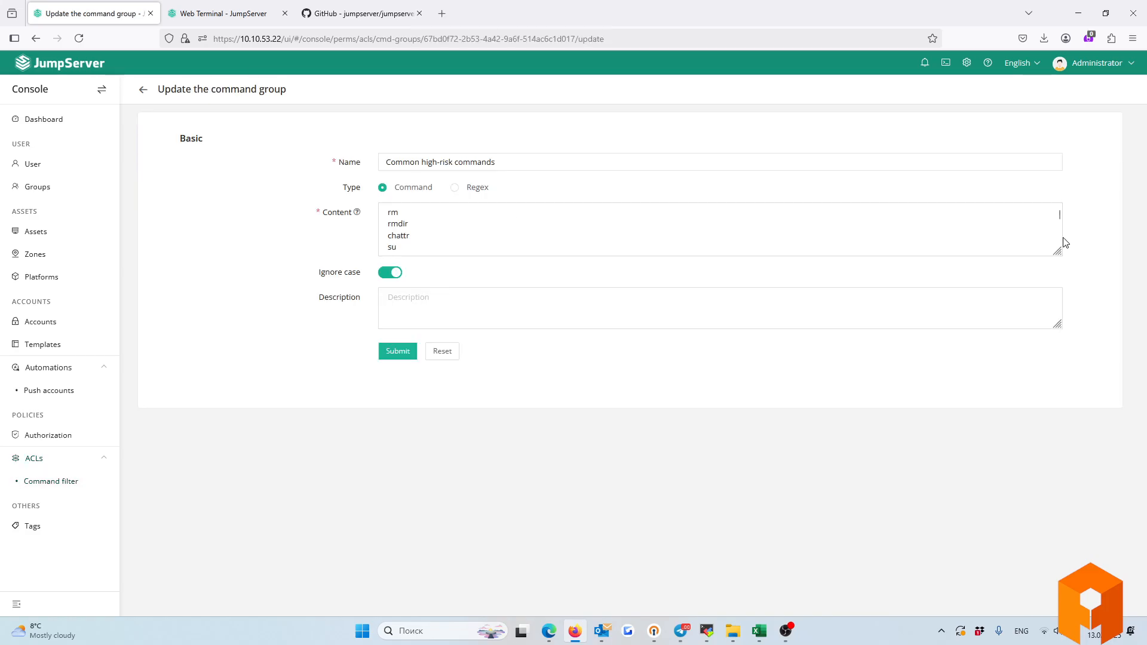
{"action": "left_click_drag", "start_coordinate": [1057, 251], "coordinate": [1057, 482]}
{"action": "left_click_drag", "start_coordinate": [525, 356], "coordinate": [414, 211]}
Switch its matching to Regex, leave without saving, and return to the Command filter list.
{"action": "left_click", "coordinate": [455, 188]}
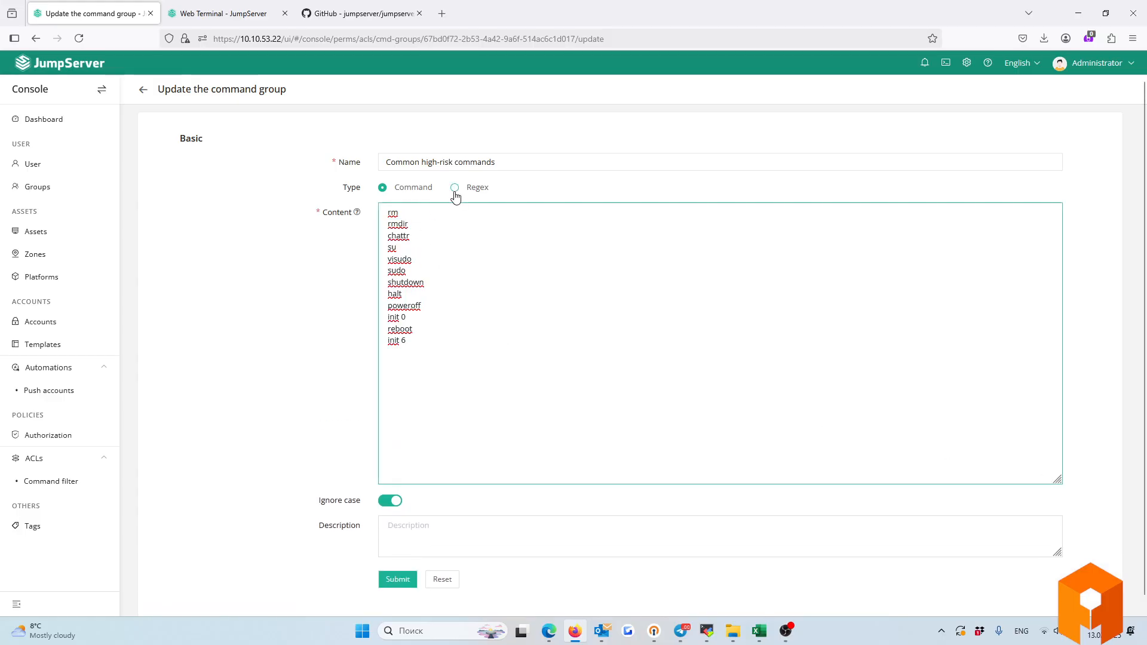
{"action": "key", "text": "ctrl+a"}
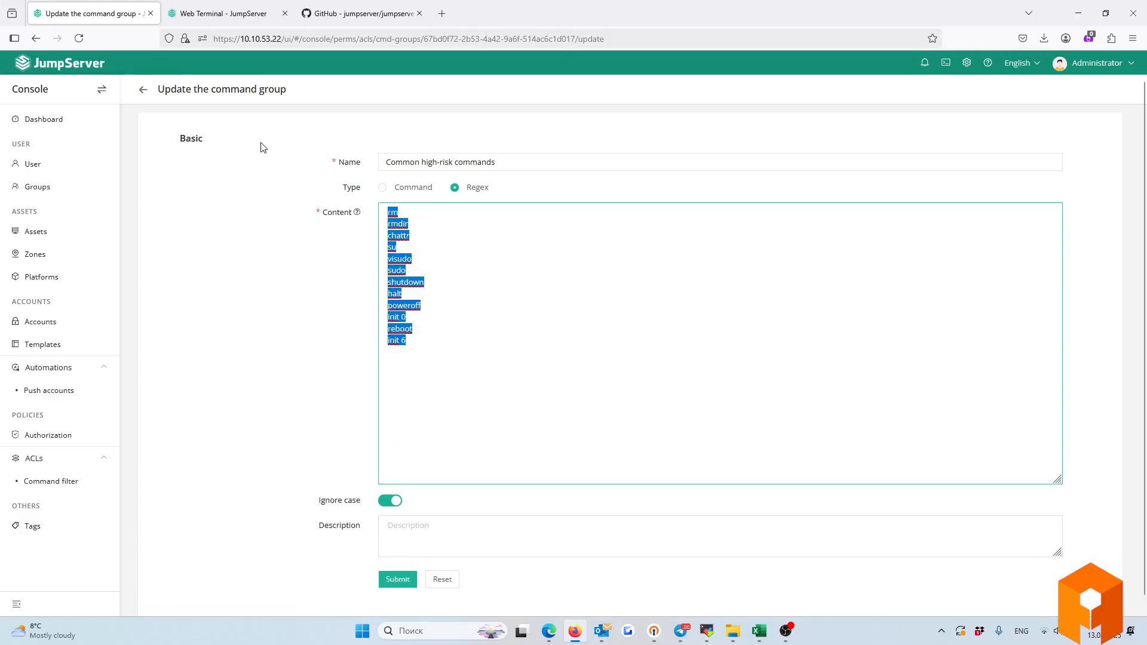
{"action": "left_click", "coordinate": [143, 90]}
{"action": "left_click", "coordinate": [165, 114]}
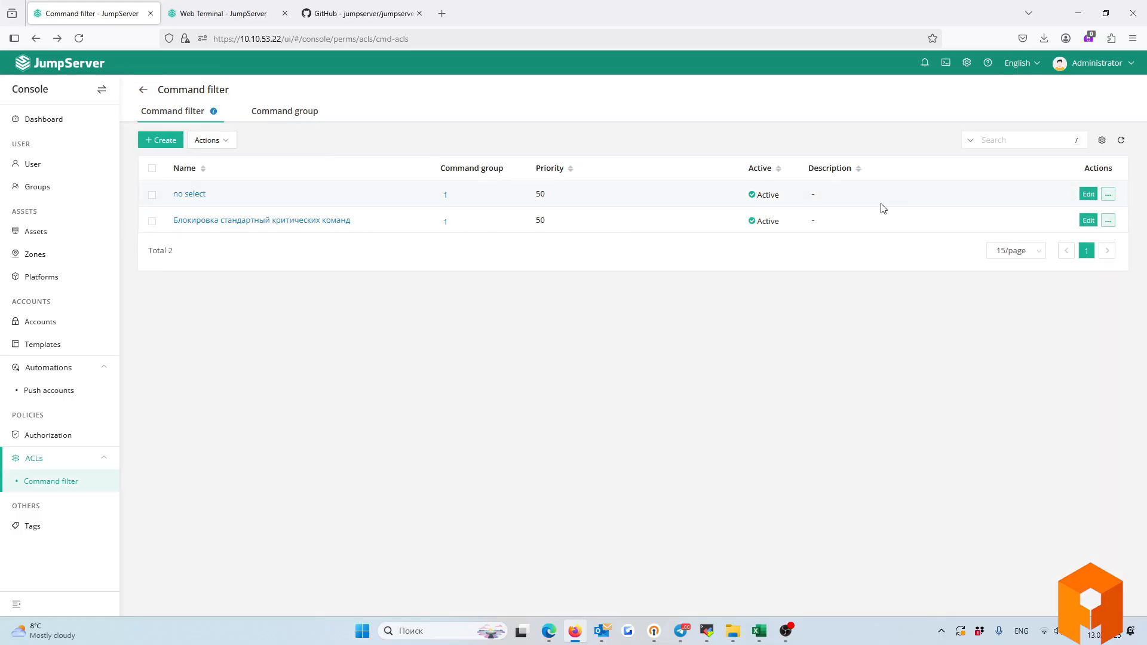
Open the 'no select' command filter rule and review its command groups.
{"action": "left_click", "coordinate": [1087, 194]}
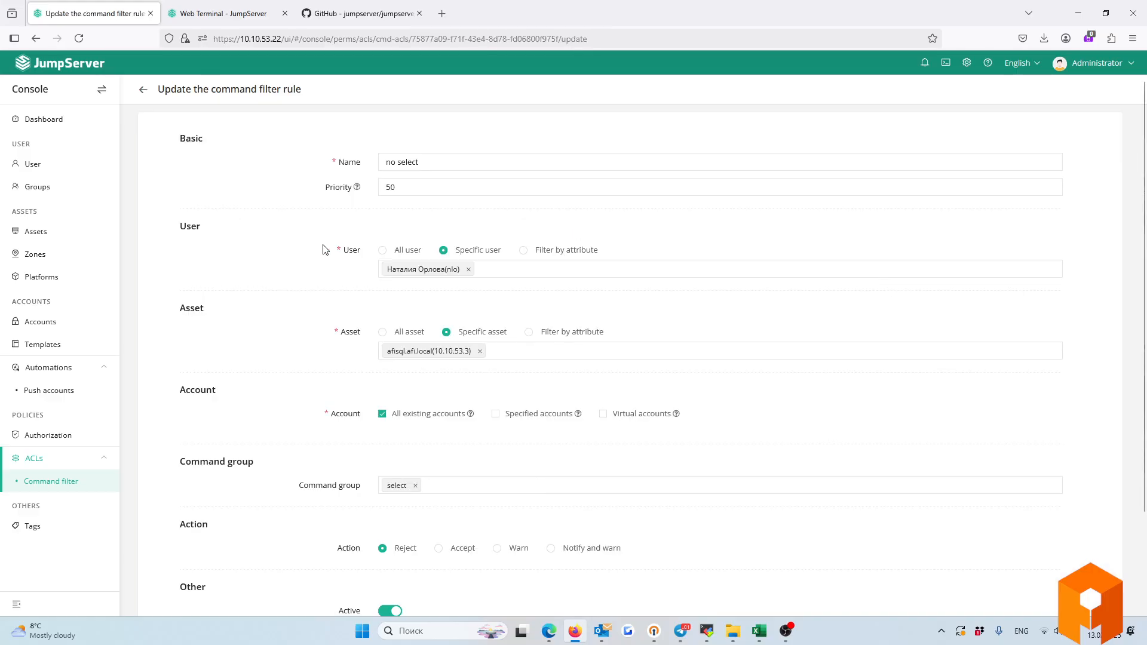
{"action": "scroll", "coordinate": [322, 250], "scroll_direction": "down", "scroll_amount": 1}
{"action": "scroll", "coordinate": [321, 250], "scroll_direction": "up", "scroll_amount": 1}
{"action": "scroll", "coordinate": [340, 351], "scroll_direction": "down", "scroll_amount": 2}
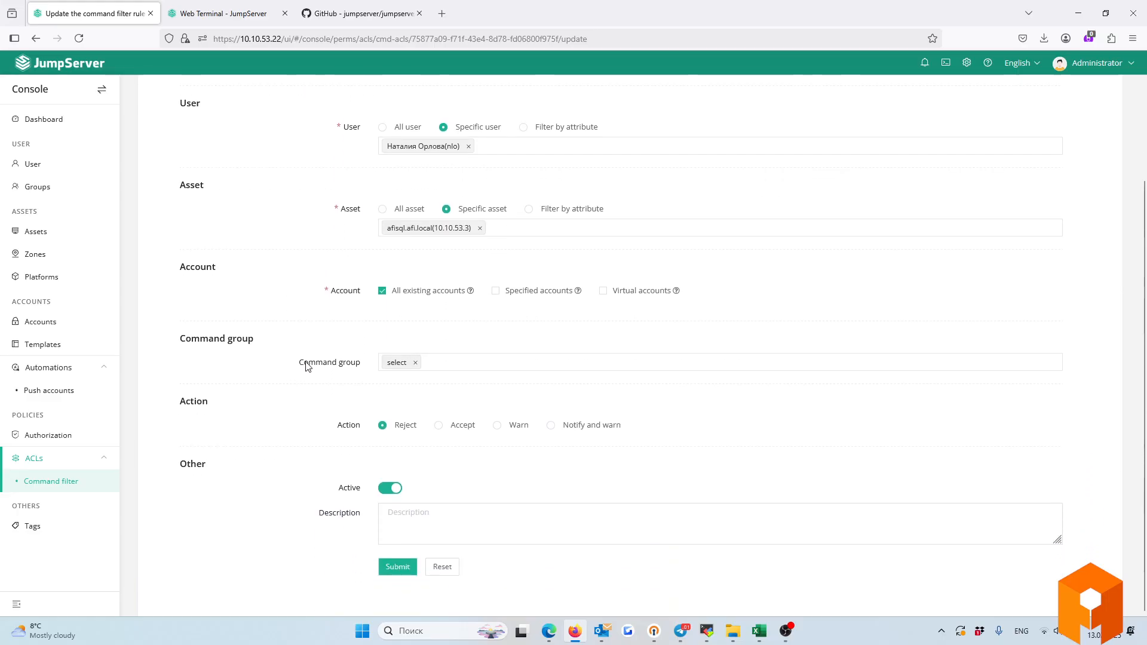
{"action": "left_click_drag", "start_coordinate": [330, 284], "coordinate": [355, 290]}
{"action": "scroll", "coordinate": [299, 332], "scroll_direction": "down", "scroll_amount": 1}
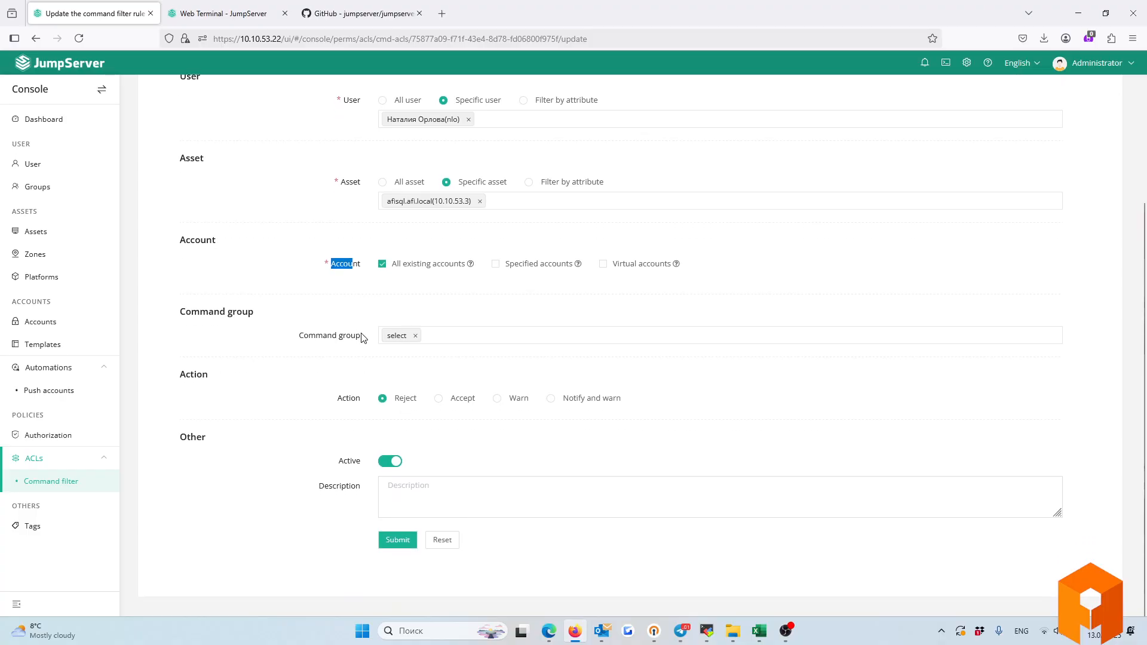
{"action": "left_click_drag", "start_coordinate": [297, 341], "coordinate": [361, 346]}
{"action": "left_click", "coordinate": [471, 335]}
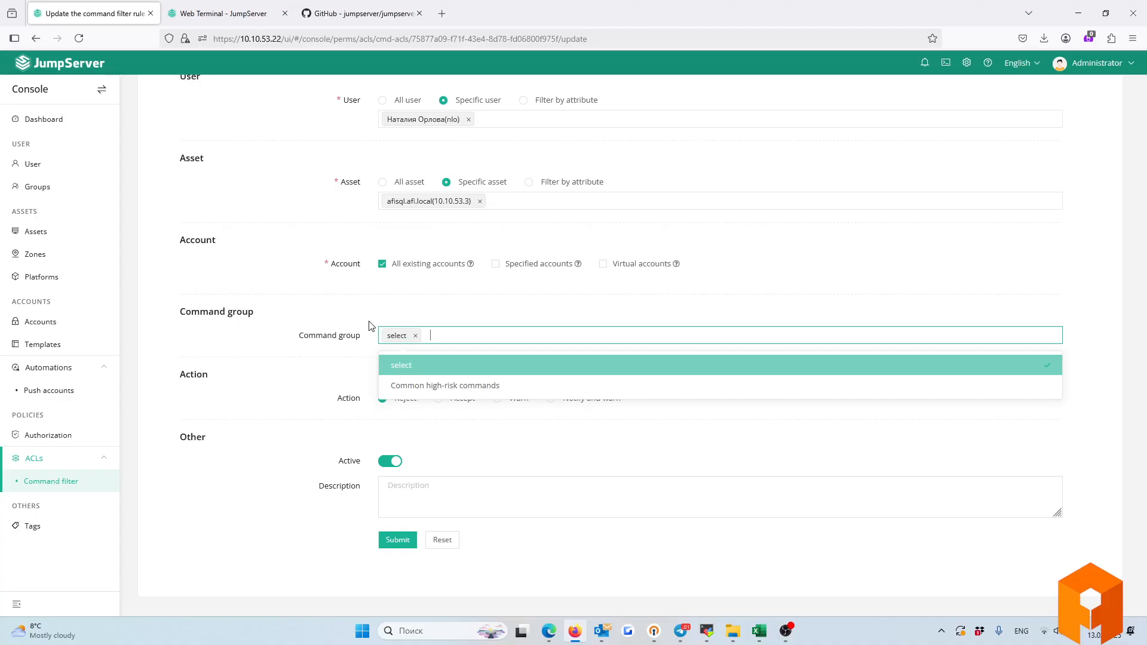
{"action": "left_click", "coordinate": [266, 317]}
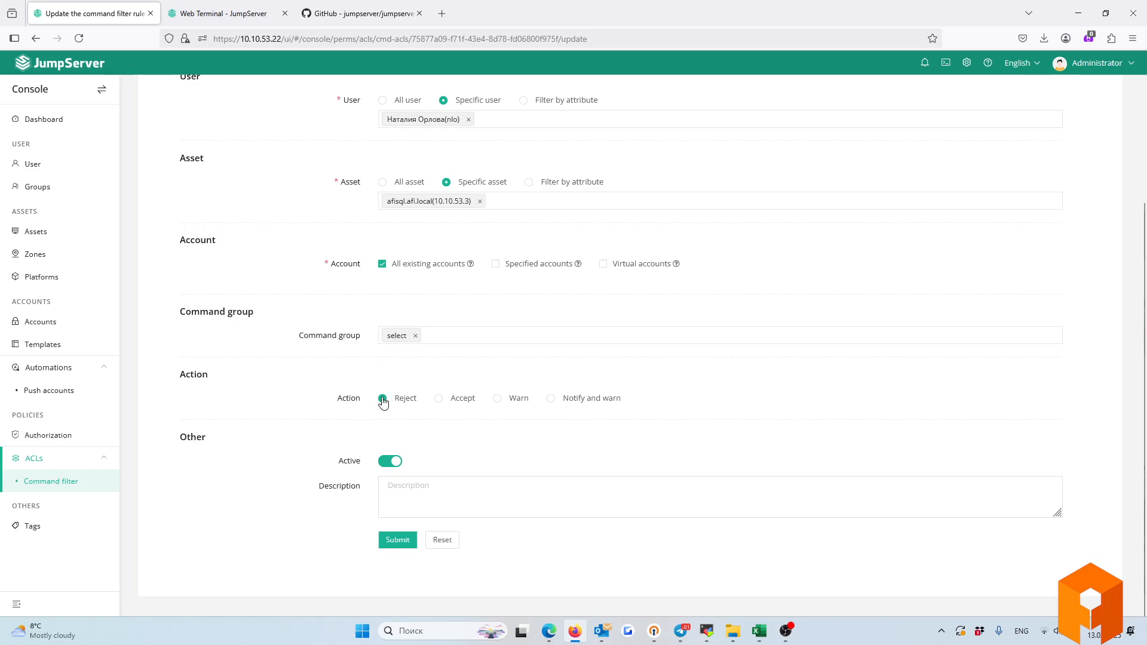
Try Accept and Warn, check alert recipients, then set the rule action to Notify and warn.
{"action": "left_click", "coordinate": [439, 400]}
{"action": "left_click", "coordinate": [498, 402]}
{"action": "left_click", "coordinate": [469, 426]}
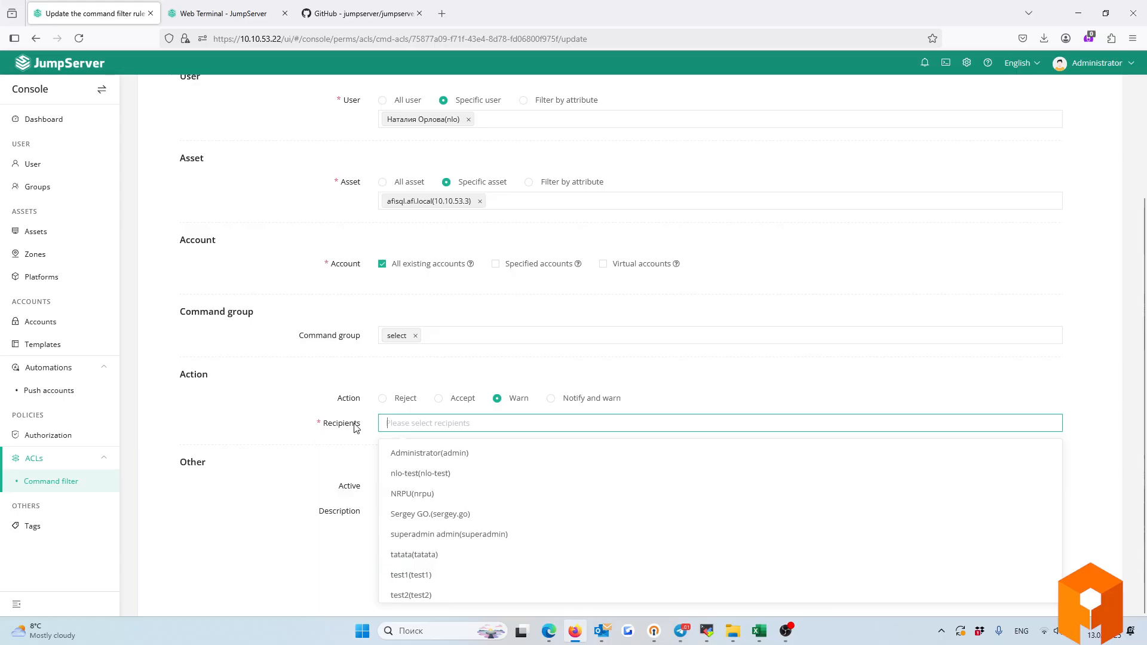
{"action": "left_click", "coordinate": [277, 451]}
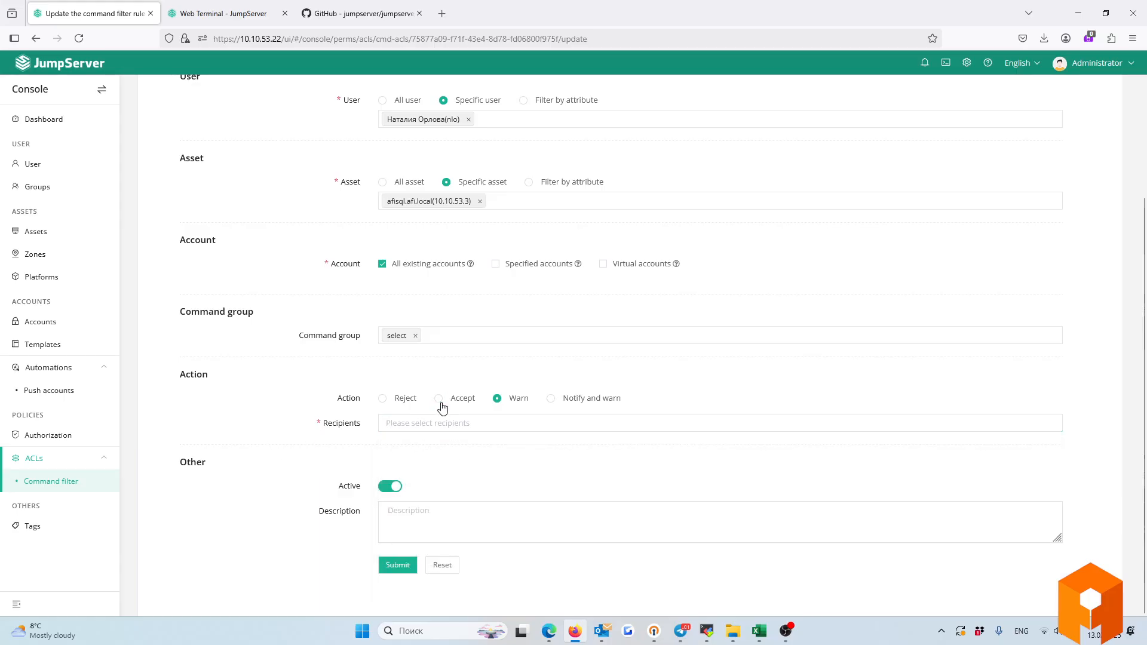
{"action": "left_click", "coordinate": [439, 399]}
{"action": "left_click", "coordinate": [549, 403]}
Return to the user list and reach the Console/Audits/Workbench switcher.
{"action": "scroll", "coordinate": [234, 349], "scroll_direction": "up", "scroll_amount": 3}
{"action": "left_click", "coordinate": [33, 172]}
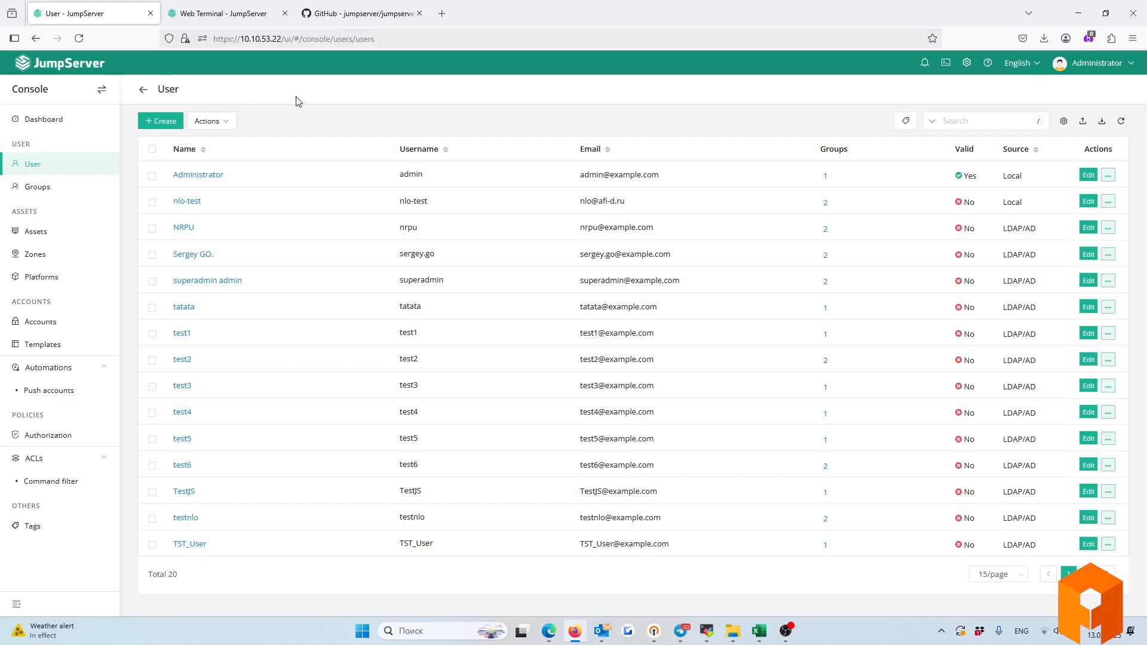
{"action": "mouse_move", "coordinate": [101, 94]}
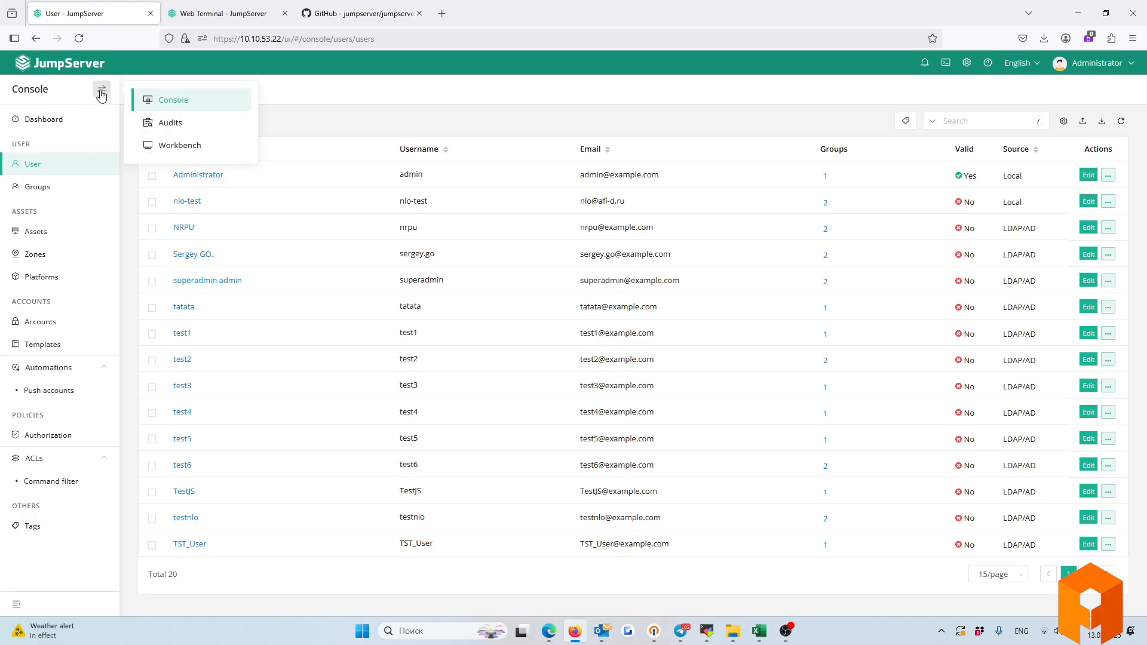
In the Workbench, browse Kubernetes and Windows Servers assets, view 10.10.53.201's accounts, then go to File transfer.
{"action": "left_click", "coordinate": [167, 148]}
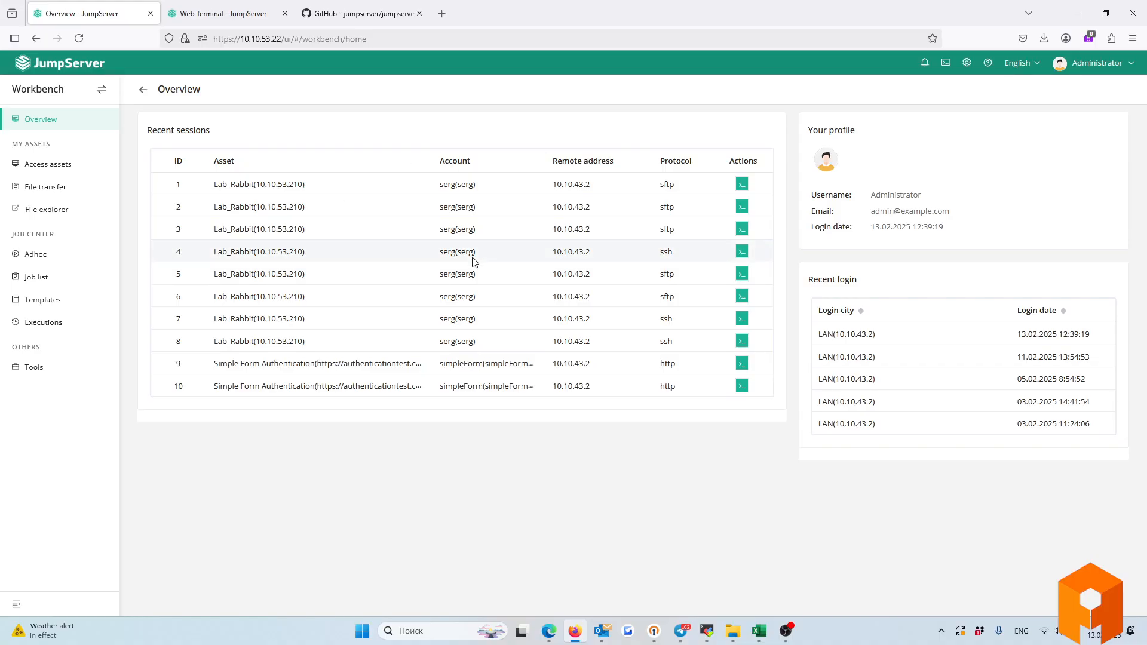
{"action": "left_click", "coordinate": [40, 167]}
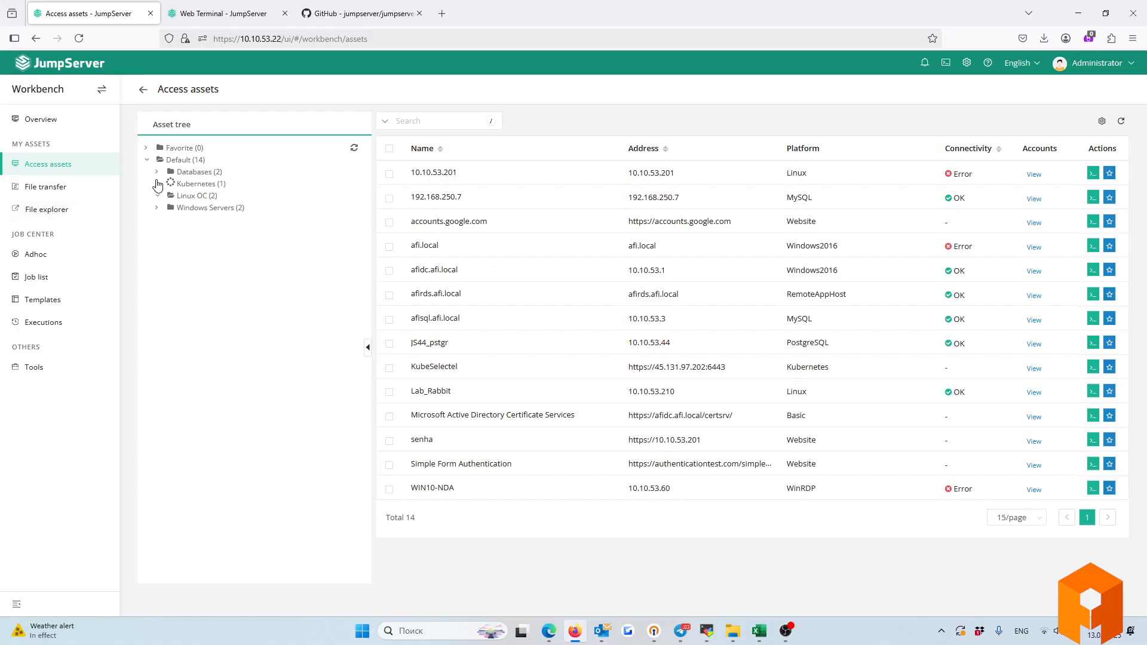
{"action": "left_click", "coordinate": [157, 183]}
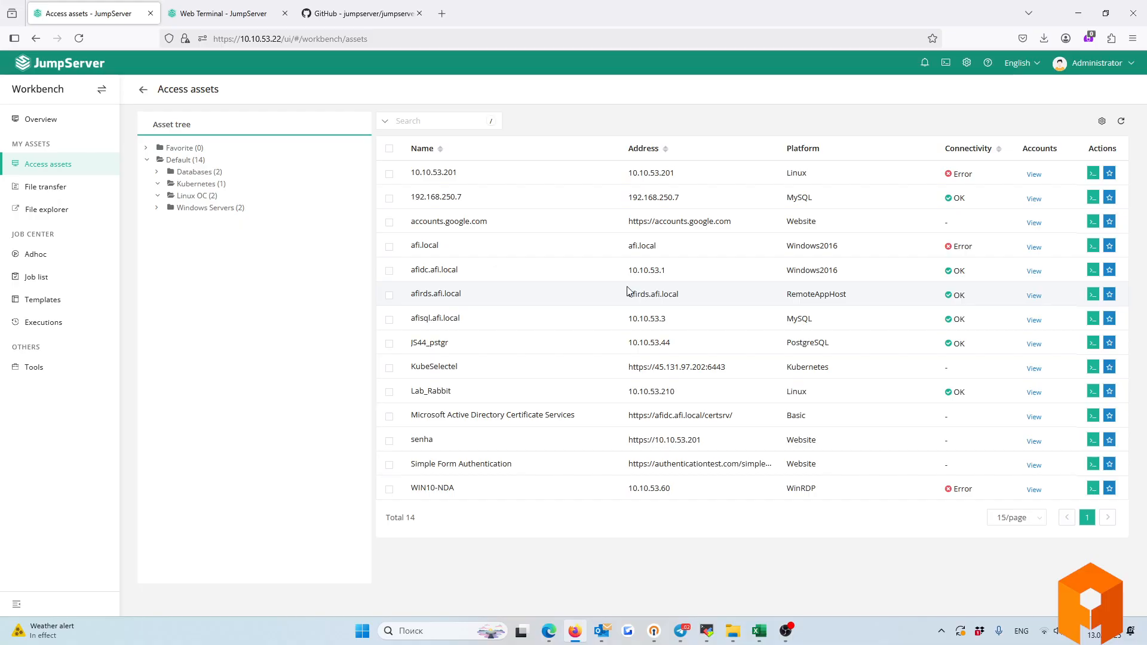
{"action": "left_click", "coordinate": [1034, 174]}
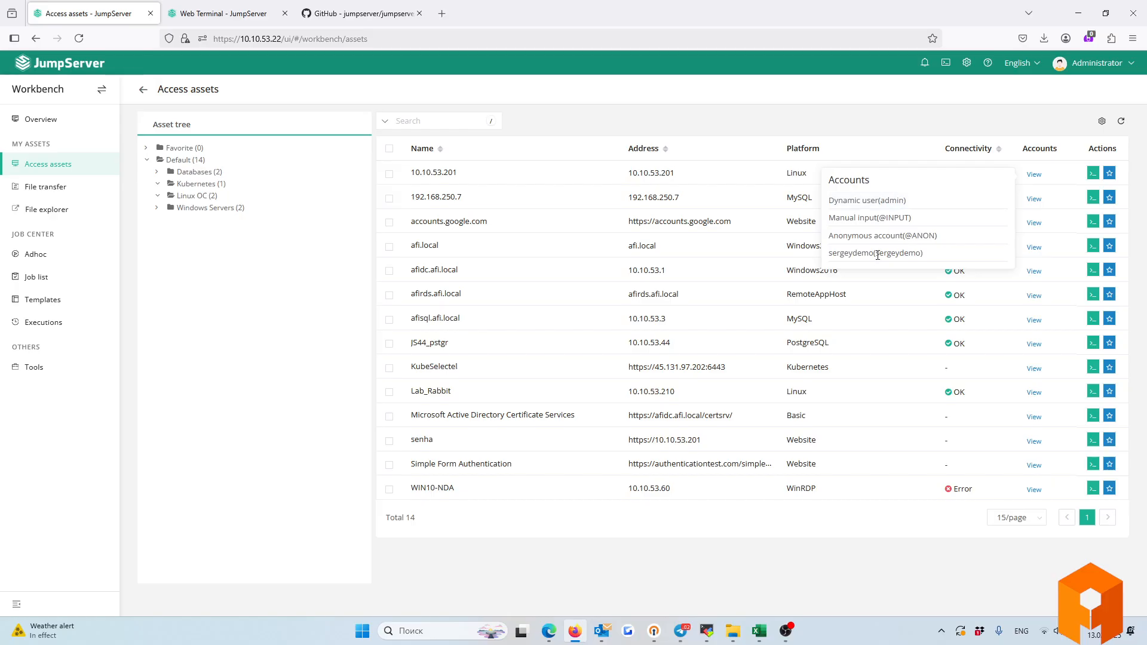
{"action": "left_click", "coordinate": [295, 331]}
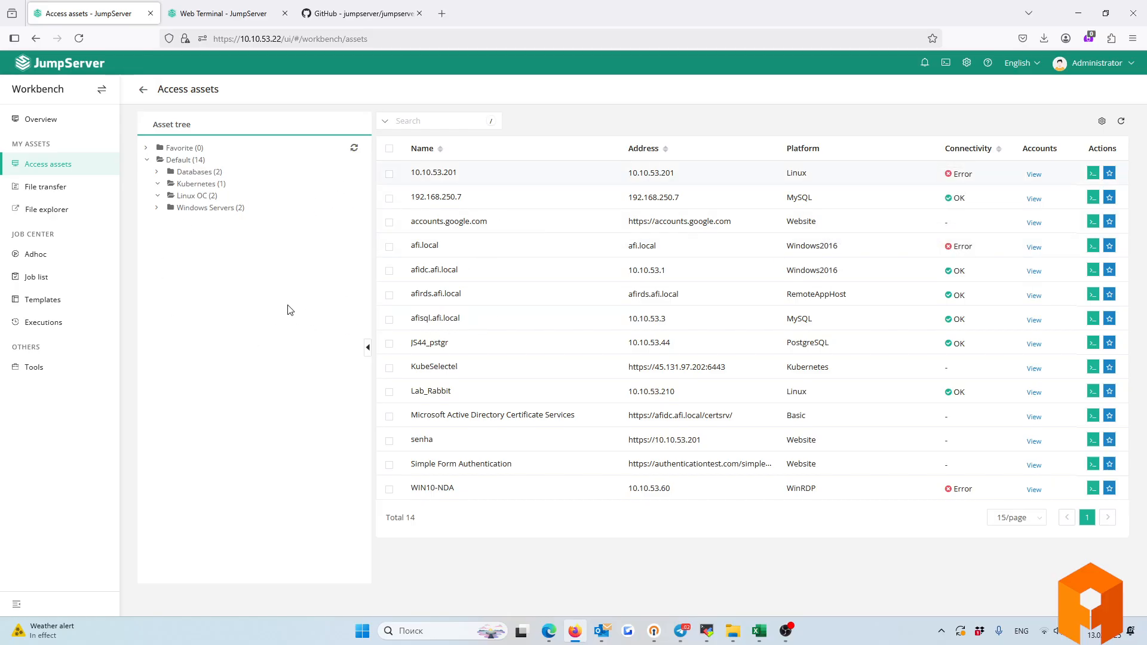
{"action": "left_click", "coordinate": [157, 207]}
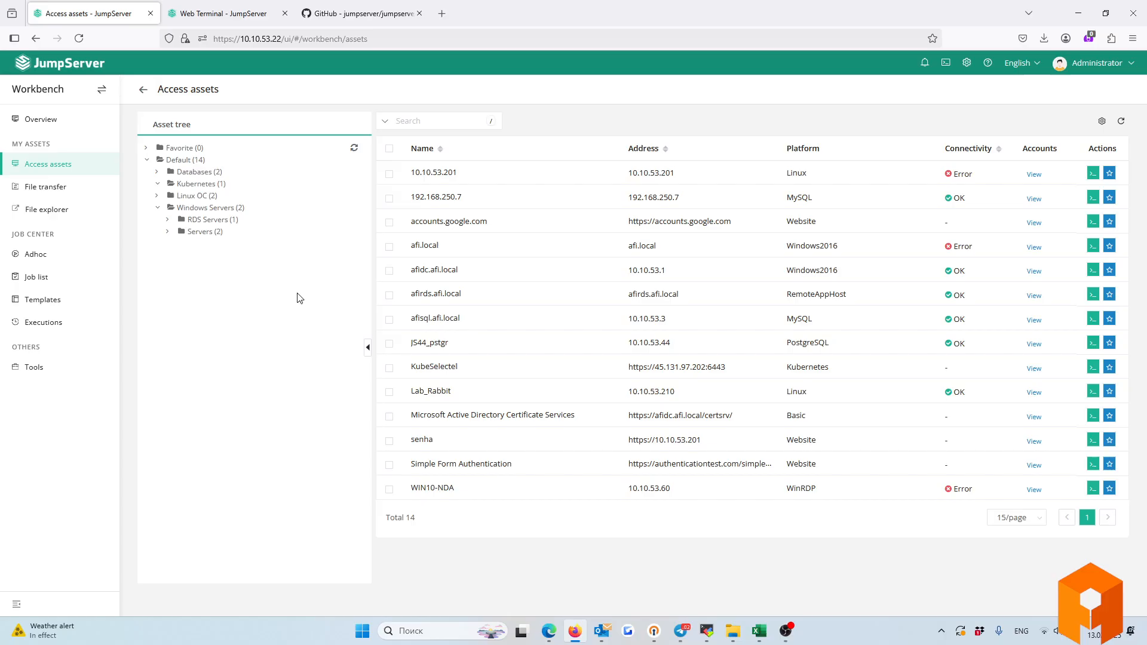
{"action": "left_click", "coordinate": [33, 190]}
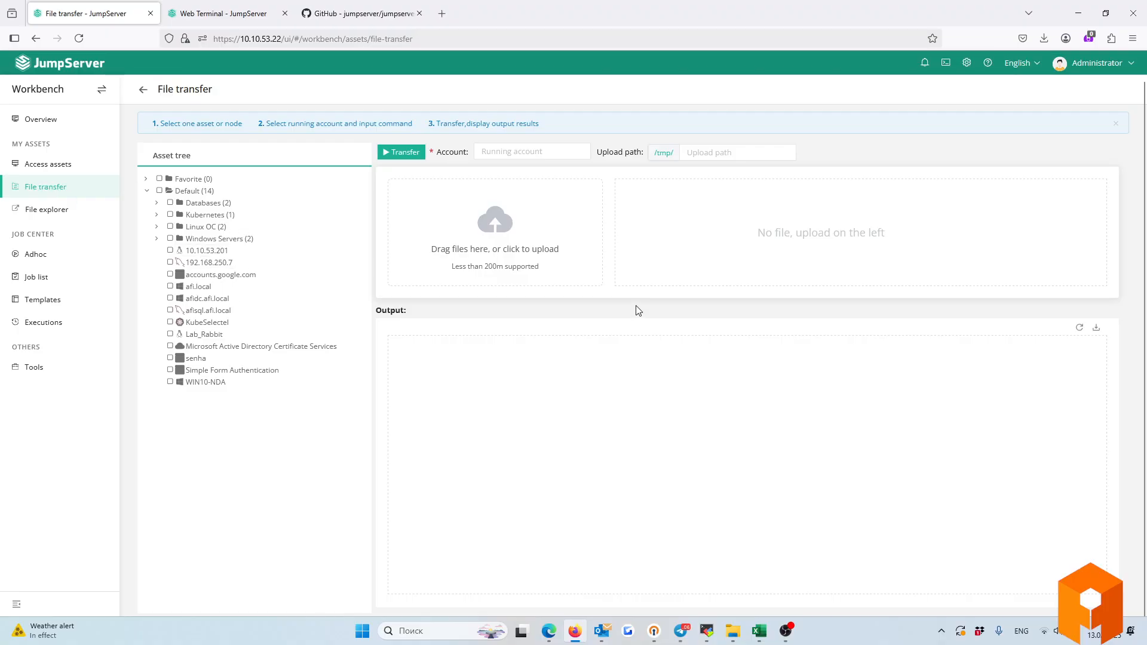
Tick five Windows Servers assets as transfer targets using the 'user' account.
{"action": "left_click", "coordinate": [156, 239]}
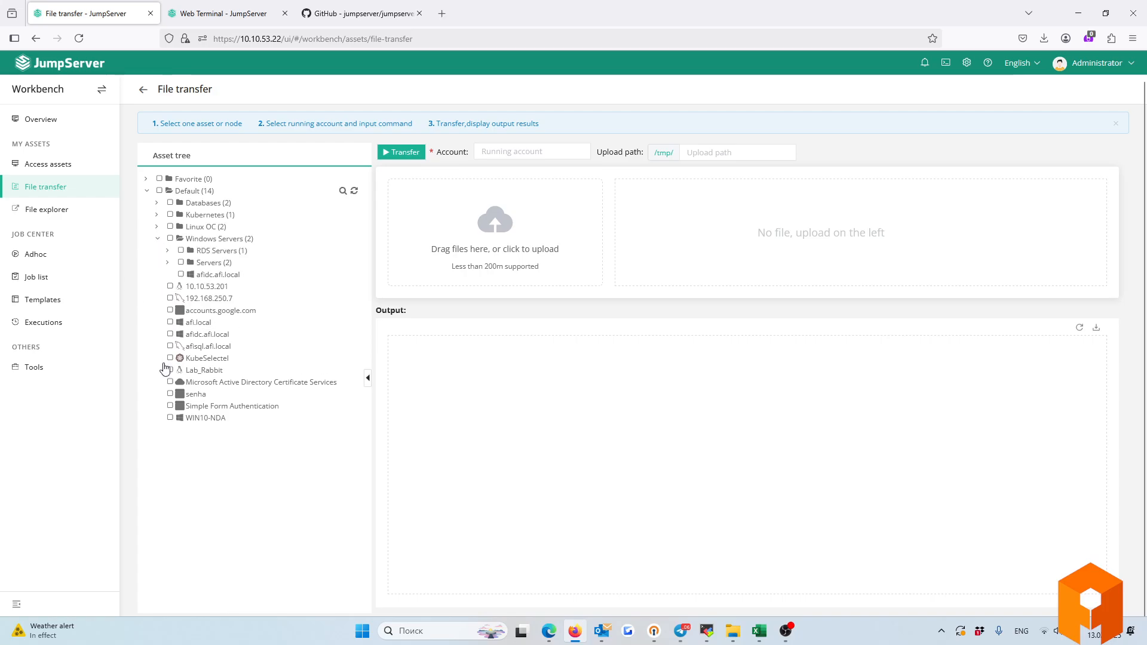
{"action": "left_click", "coordinate": [171, 286]}
{"action": "left_click", "coordinate": [171, 298]}
{"action": "left_click", "coordinate": [171, 345]}
{"action": "left_click", "coordinate": [170, 358]}
{"action": "left_click", "coordinate": [170, 334]}
{"action": "left_click", "coordinate": [507, 151]}
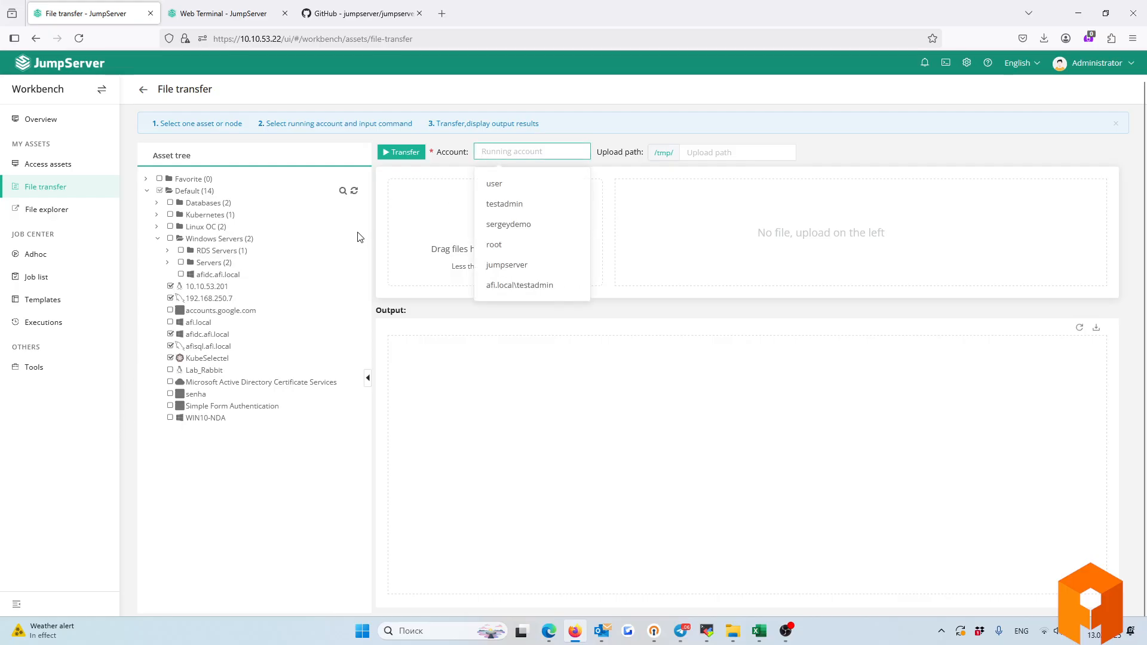
{"action": "left_click", "coordinate": [501, 186]}
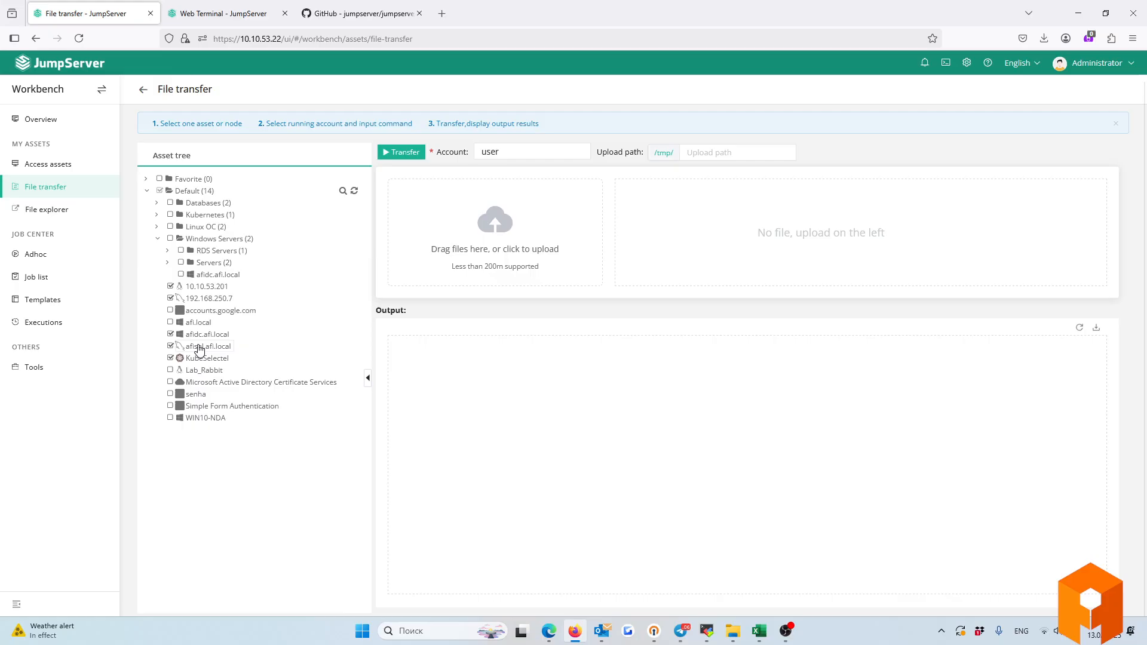
Open and close the web File explorer, then go to the Adhoc page.
{"action": "left_click", "coordinate": [42, 209]}
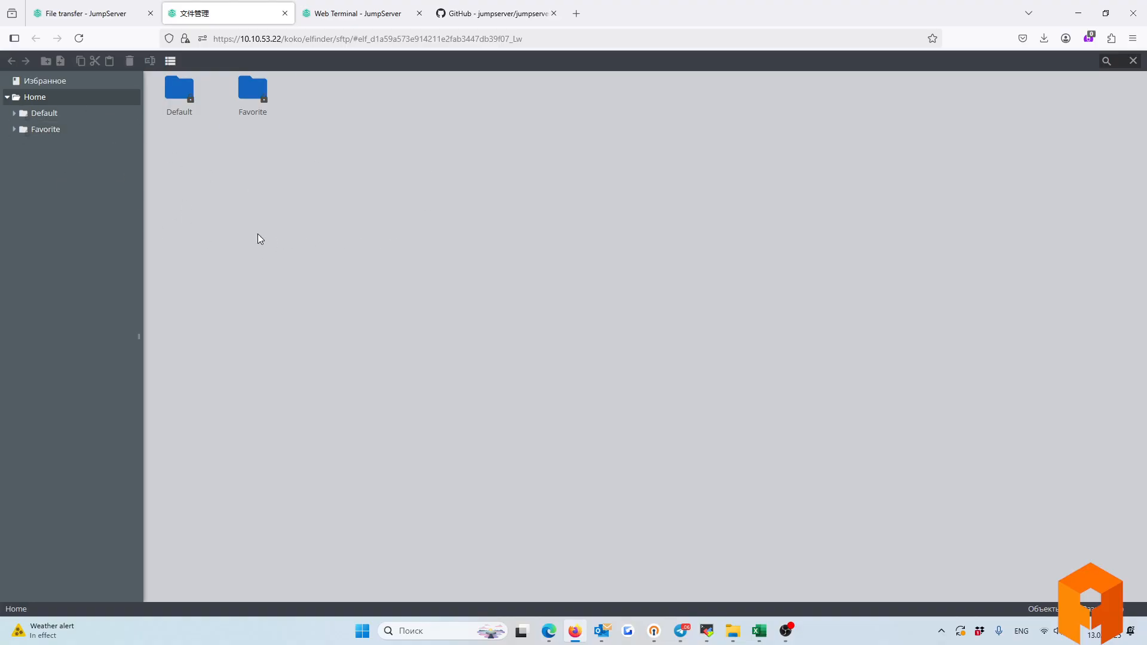
{"action": "left_click", "coordinate": [285, 15]}
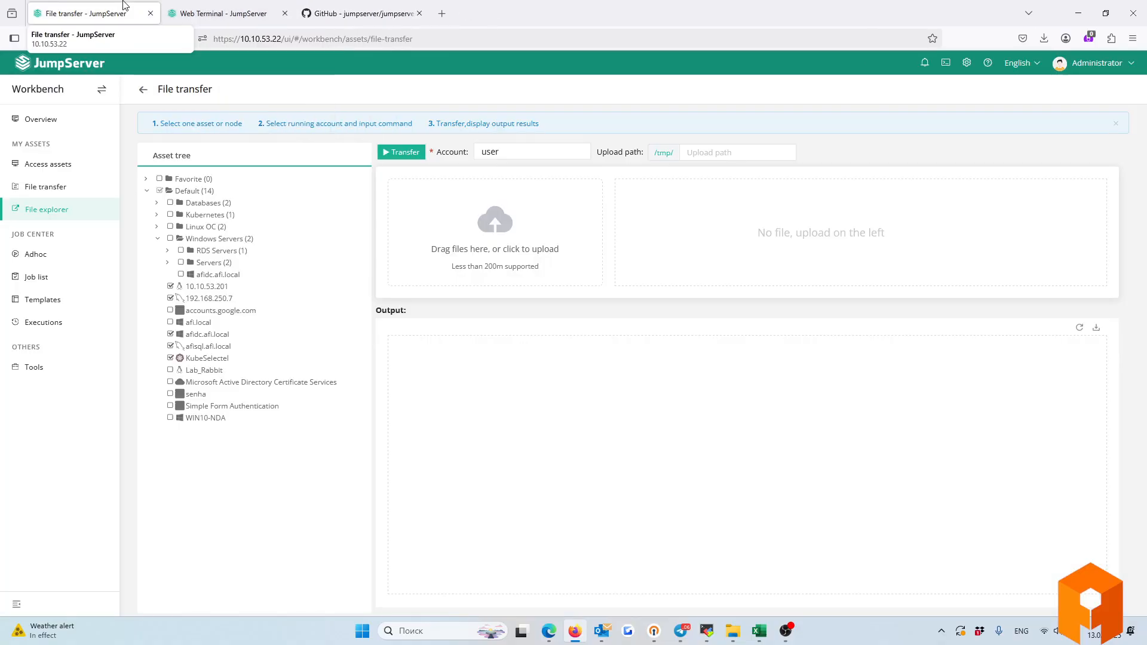
{"action": "left_click", "coordinate": [33, 257]}
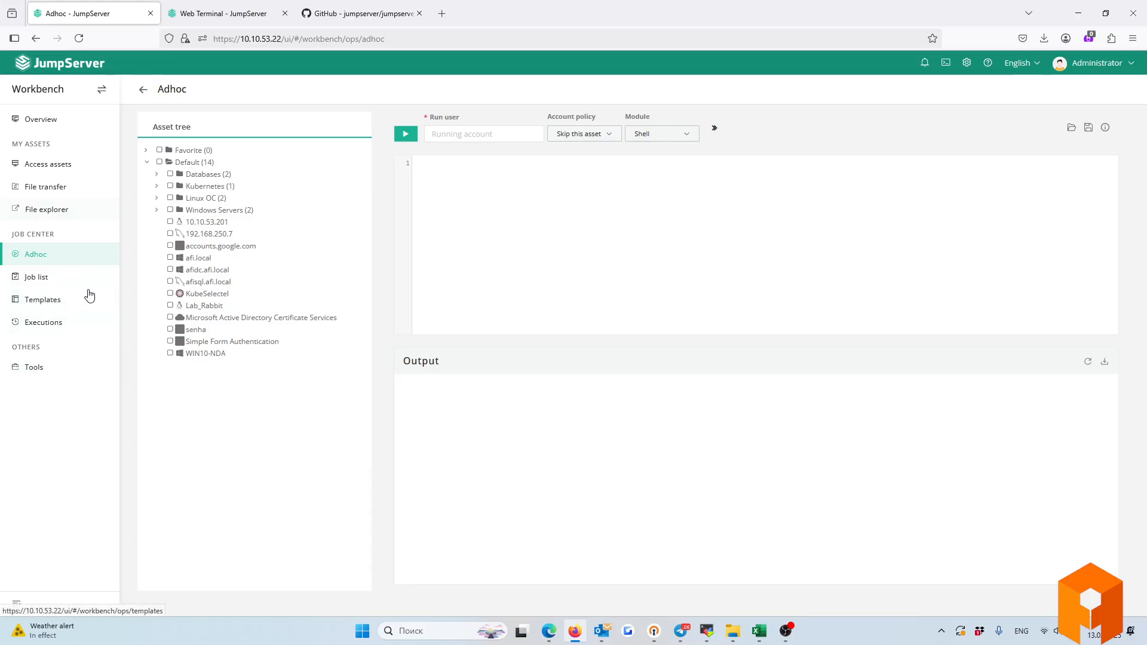
Inspect a new script template's Shell module, abandon it, and view the Playbook templates.
{"action": "left_click", "coordinate": [41, 306]}
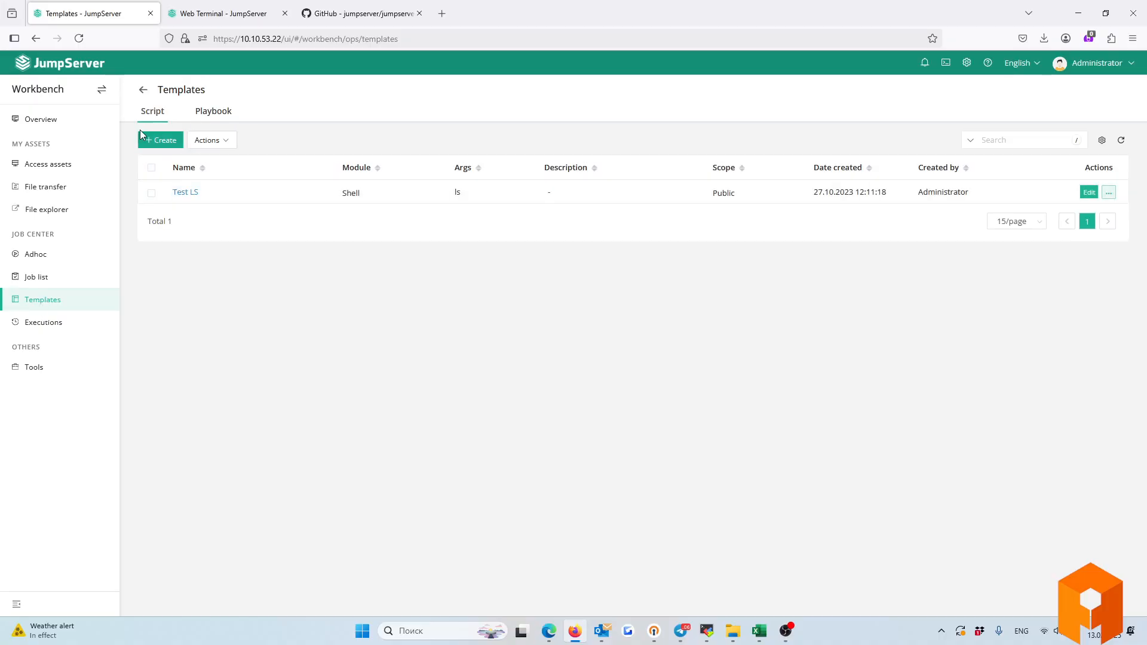
{"action": "left_click", "coordinate": [160, 139]}
{"action": "left_click", "coordinate": [432, 213]}
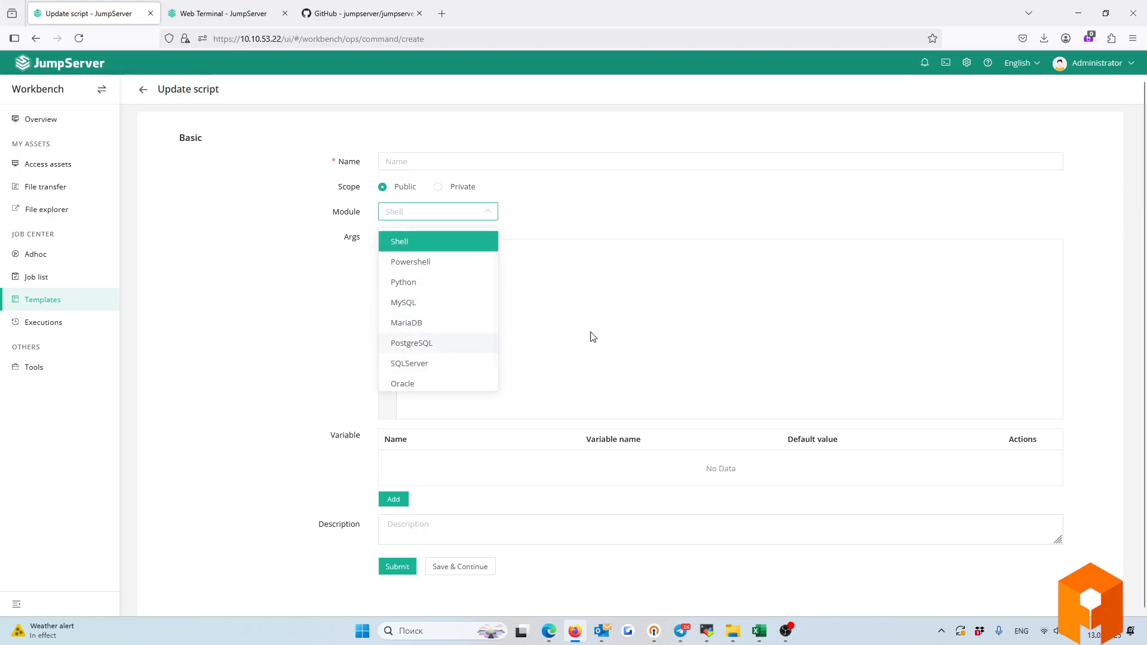
{"action": "scroll", "coordinate": [434, 347], "scroll_direction": "down", "scroll_amount": 1}
{"action": "scroll", "coordinate": [425, 341], "scroll_direction": "up", "scroll_amount": 1}
{"action": "left_click", "coordinate": [619, 310]}
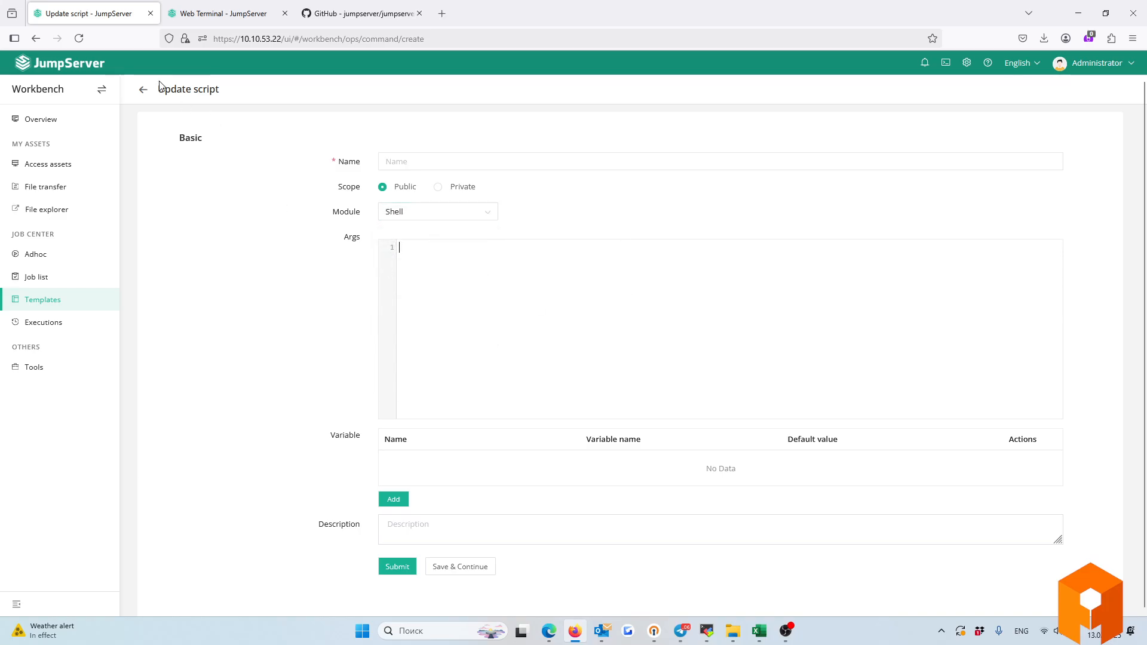
{"action": "left_click", "coordinate": [143, 89]}
{"action": "left_click", "coordinate": [216, 113]}
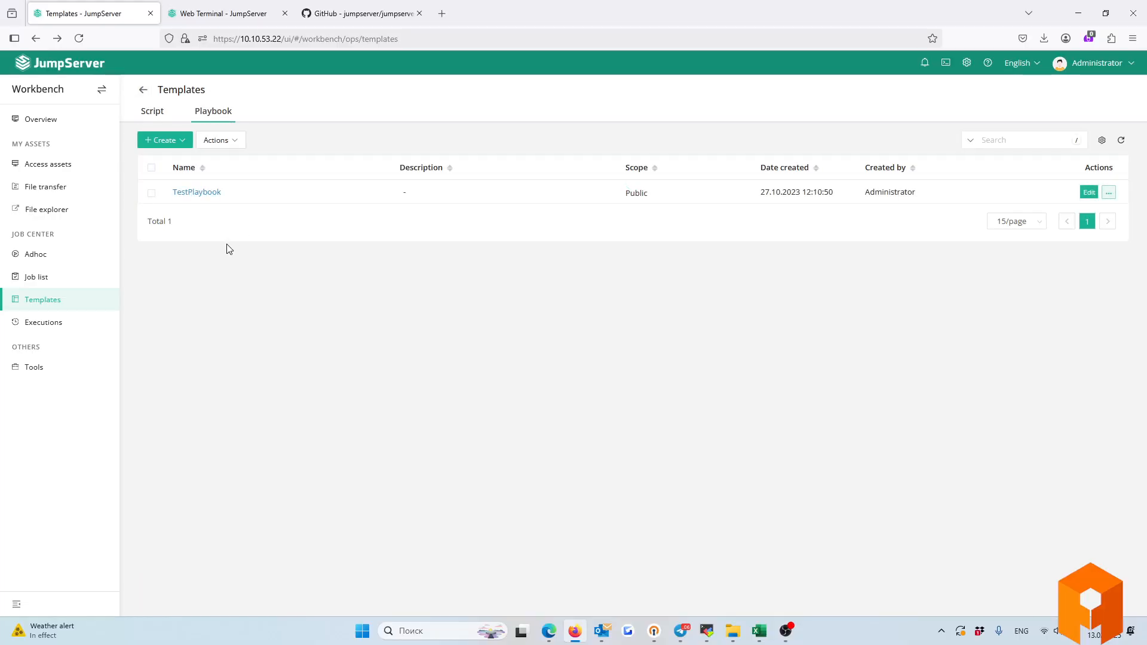
Visit the job list, then start an Adhoc command targeting 10.10.53.201.
{"action": "left_click", "coordinate": [40, 281]}
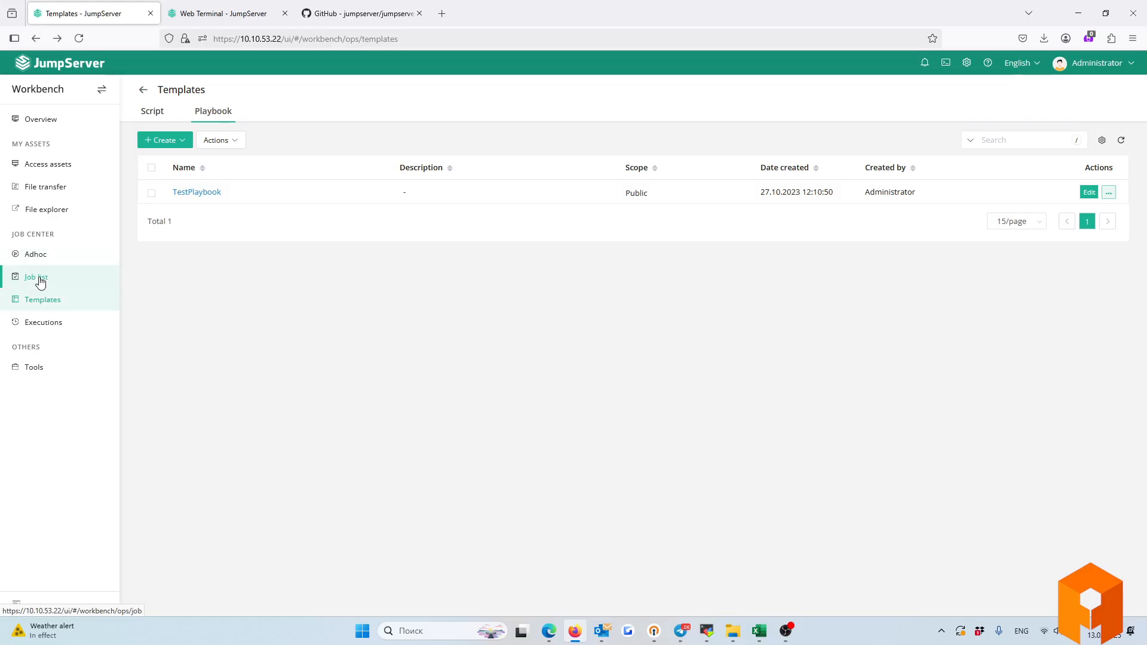
{"action": "left_click", "coordinate": [42, 261]}
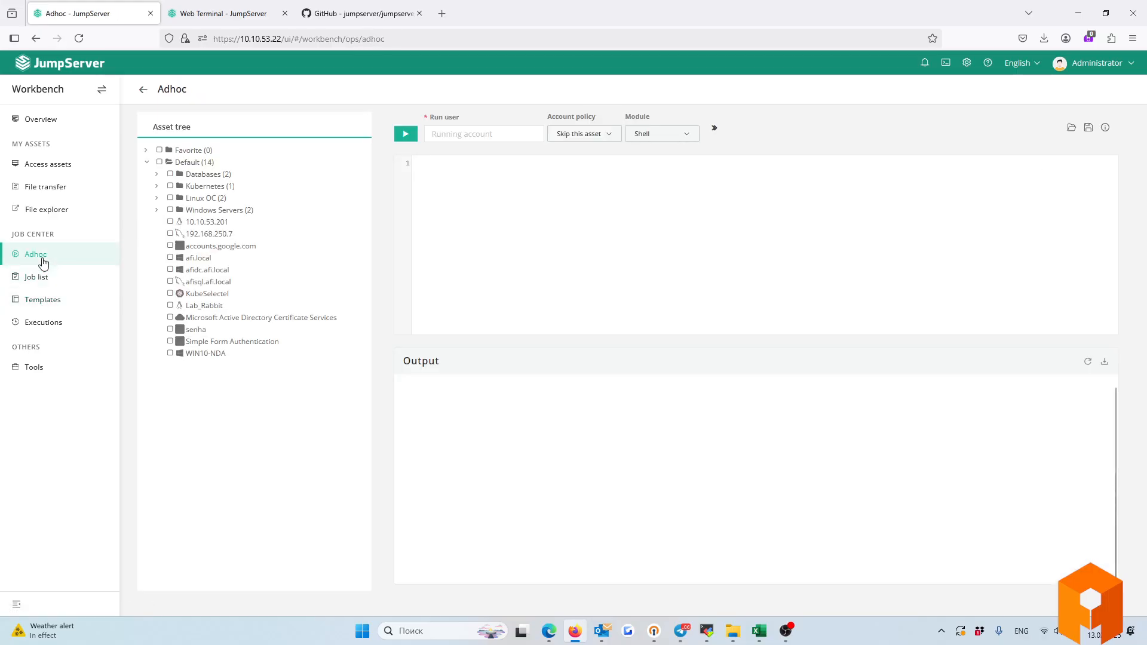
{"action": "left_click", "coordinate": [462, 227]}
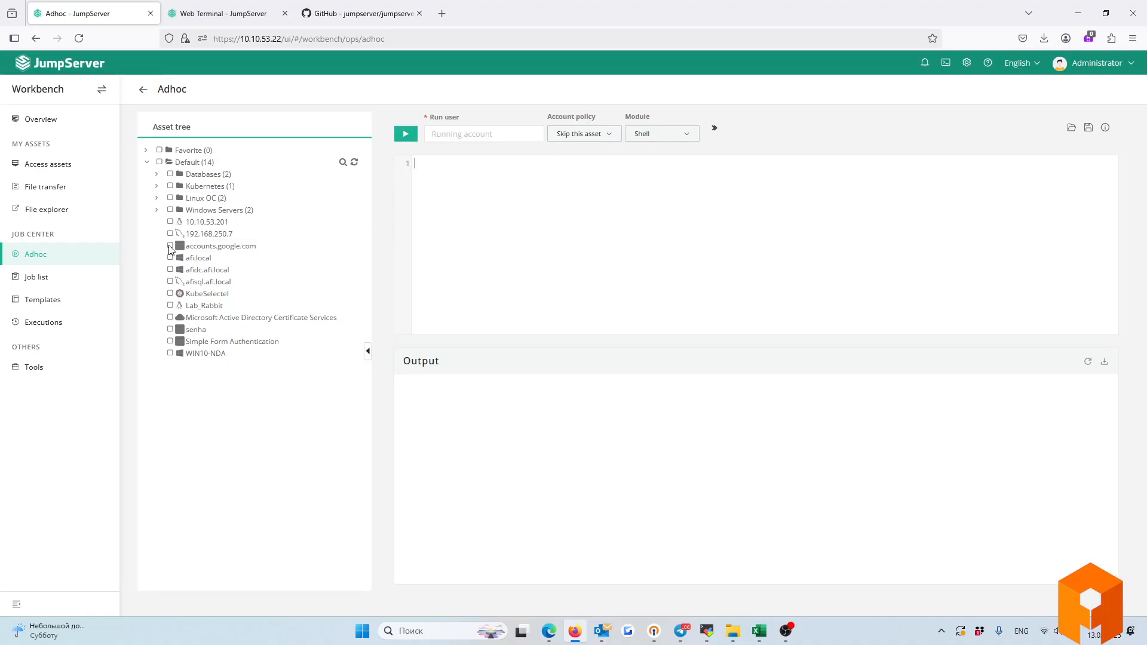
{"action": "left_click", "coordinate": [170, 222]}
{"action": "left_click_drag", "start_coordinate": [402, 360], "coordinate": [442, 370]}
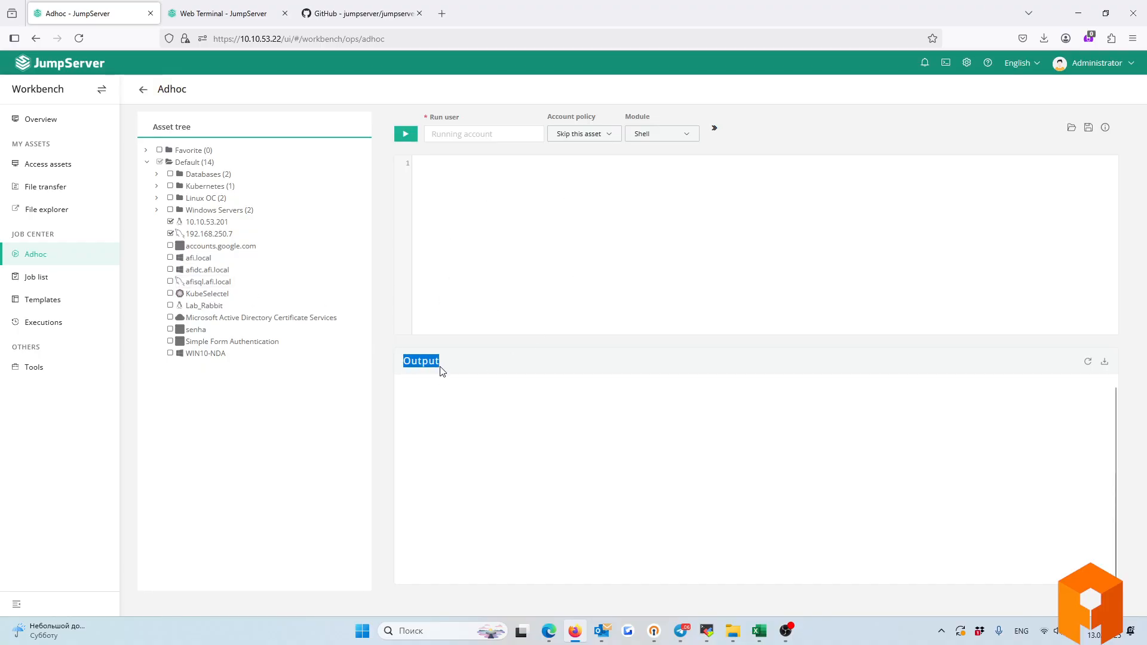
Open a new job form, check its Shell module, then return to the job list.
{"action": "left_click", "coordinate": [33, 277]}
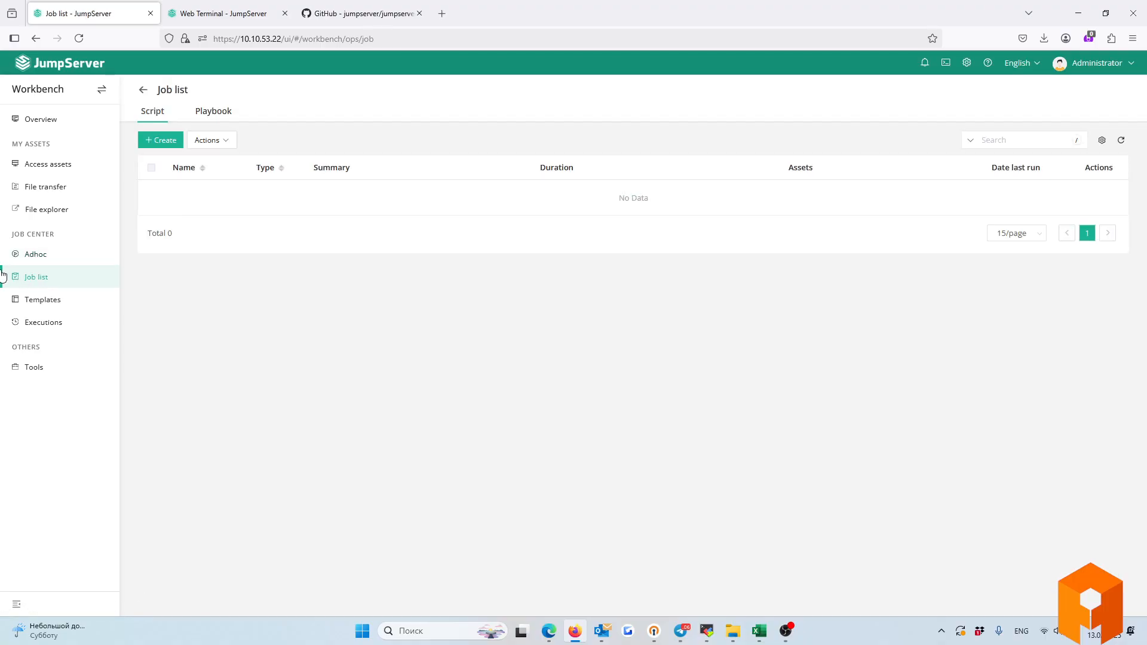
{"action": "left_click", "coordinate": [161, 141]}
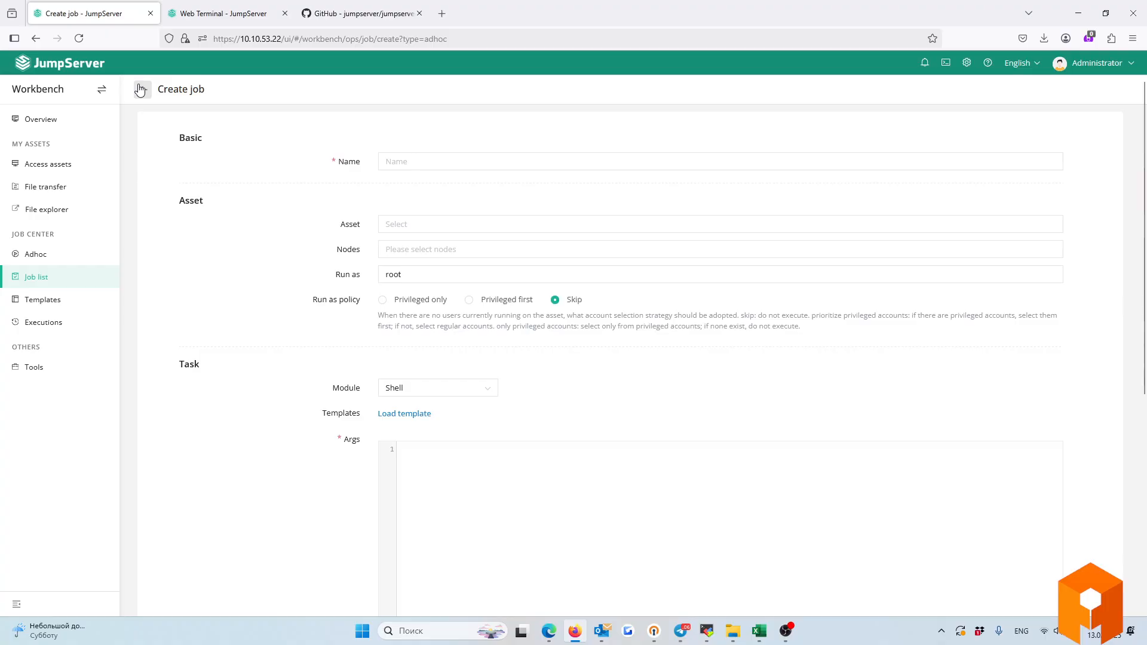
{"action": "left_click", "coordinate": [448, 388]}
{"action": "left_click", "coordinate": [216, 239]}
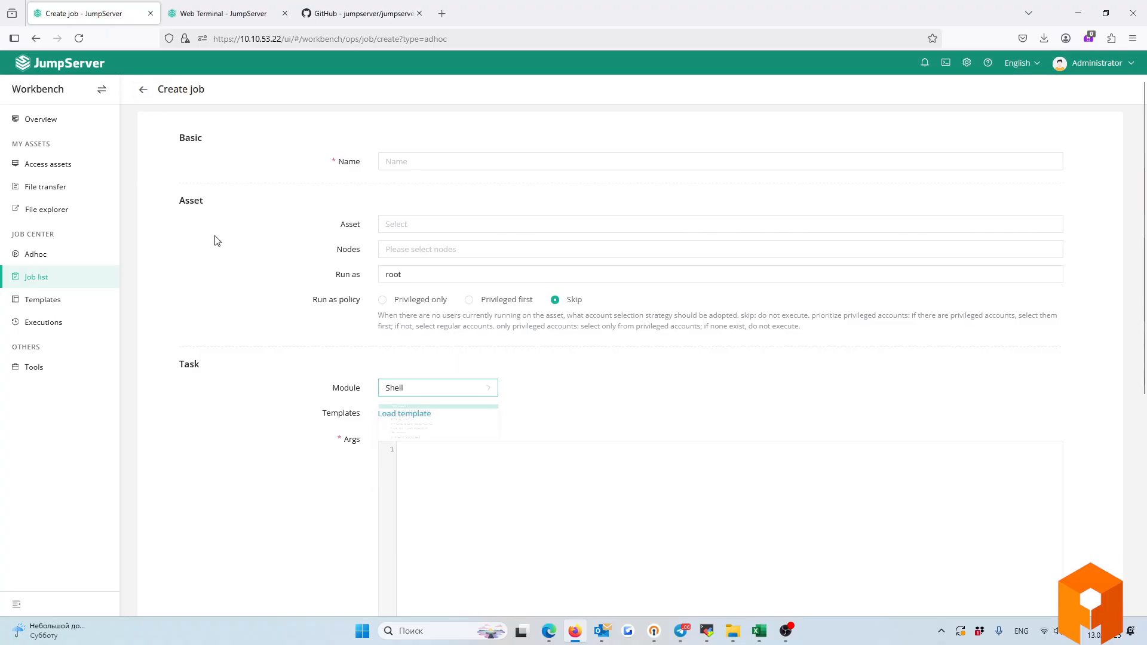
{"action": "left_click", "coordinate": [142, 89]}
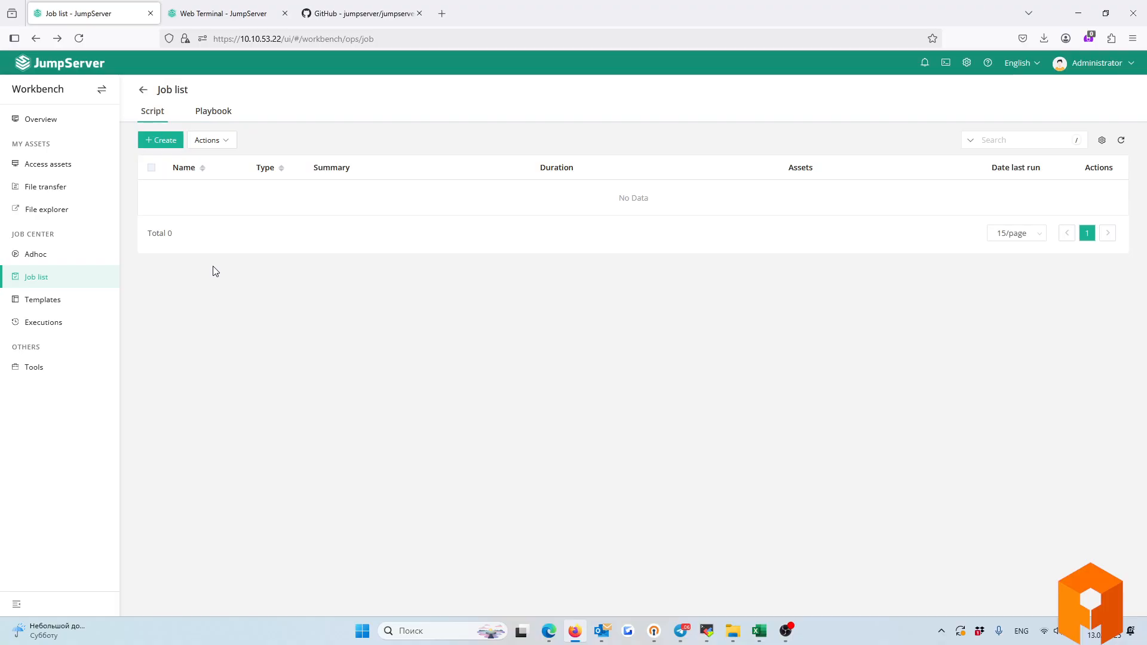
Start connecting to 10.10.53.201 from Access assets, close its Connect dialog, and view the Web Terminal tab.
{"action": "left_click", "coordinate": [51, 164]}
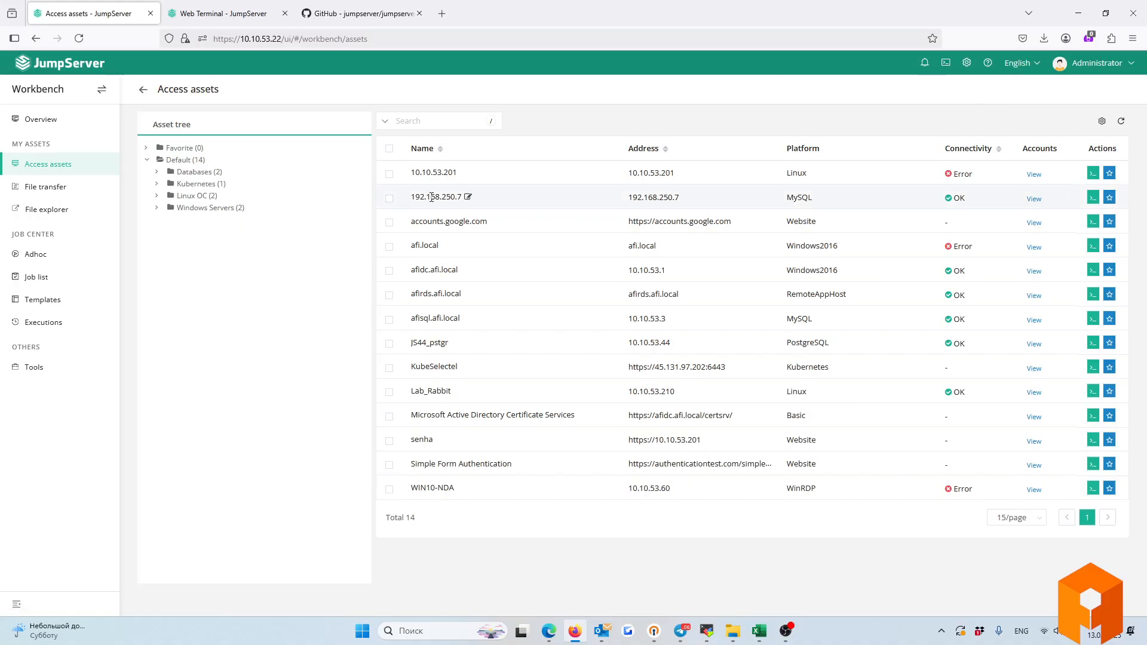
{"action": "left_click", "coordinate": [1093, 174]}
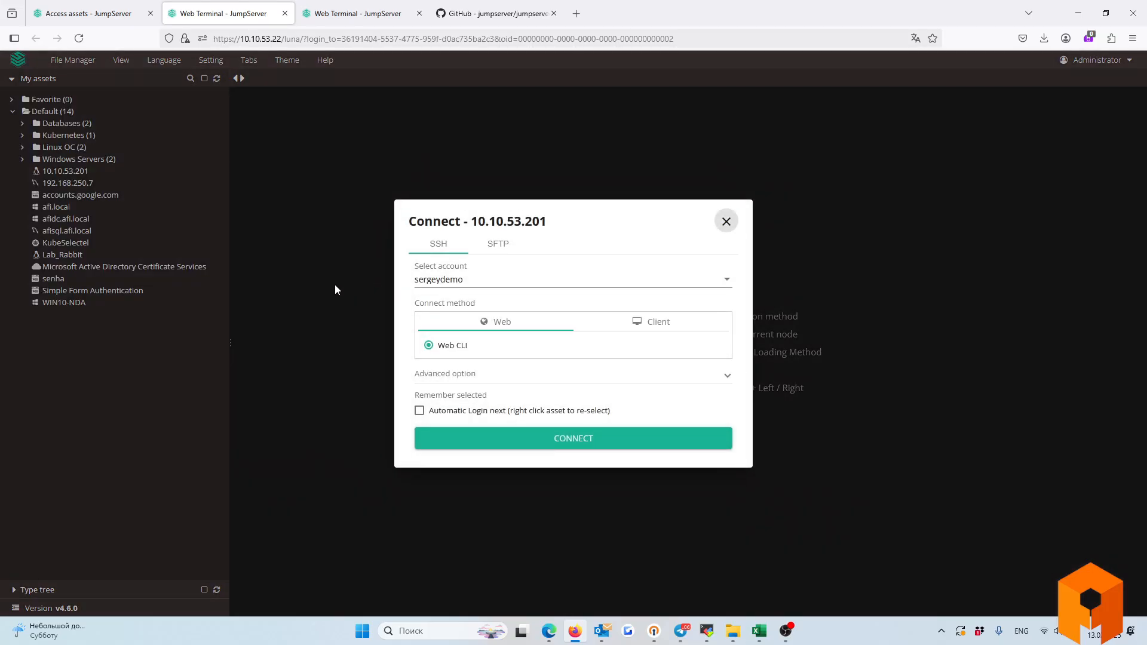
{"action": "left_click", "coordinate": [725, 221]}
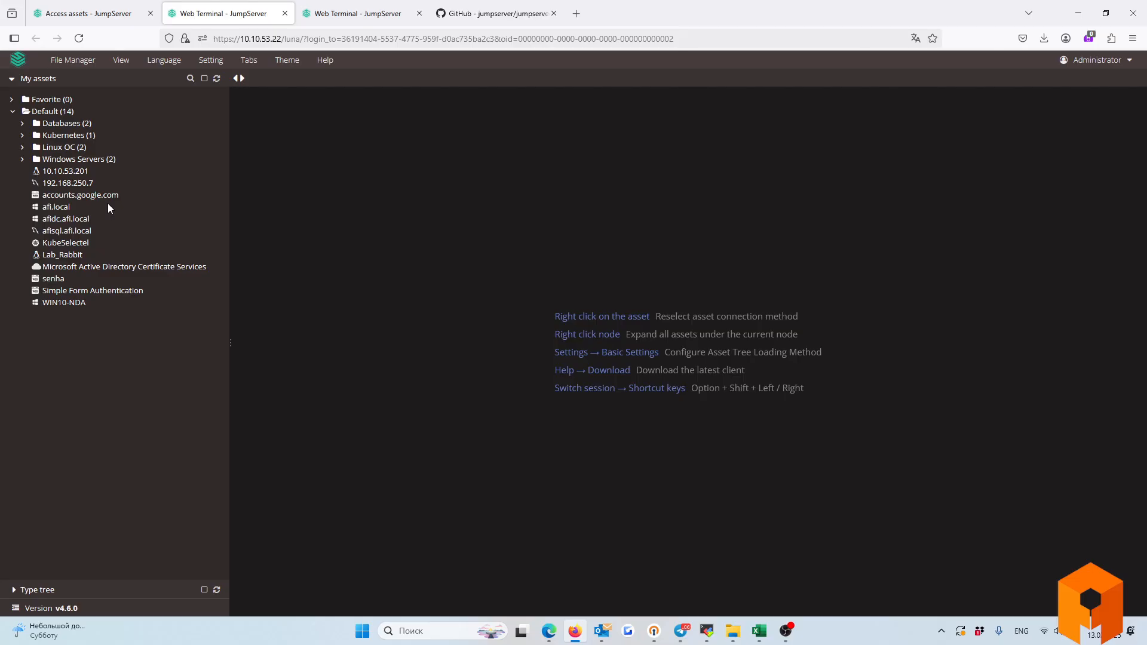
{"action": "left_click", "coordinate": [89, 13]}
{"action": "left_click", "coordinate": [219, 7]}
{"action": "left_click", "coordinate": [89, 13]}
Expand the Windows Servers, Linux OC, Kubernetes and Databases groups in the asset tree.
{"action": "left_click", "coordinate": [220, 9]}
{"action": "left_click", "coordinate": [23, 159]}
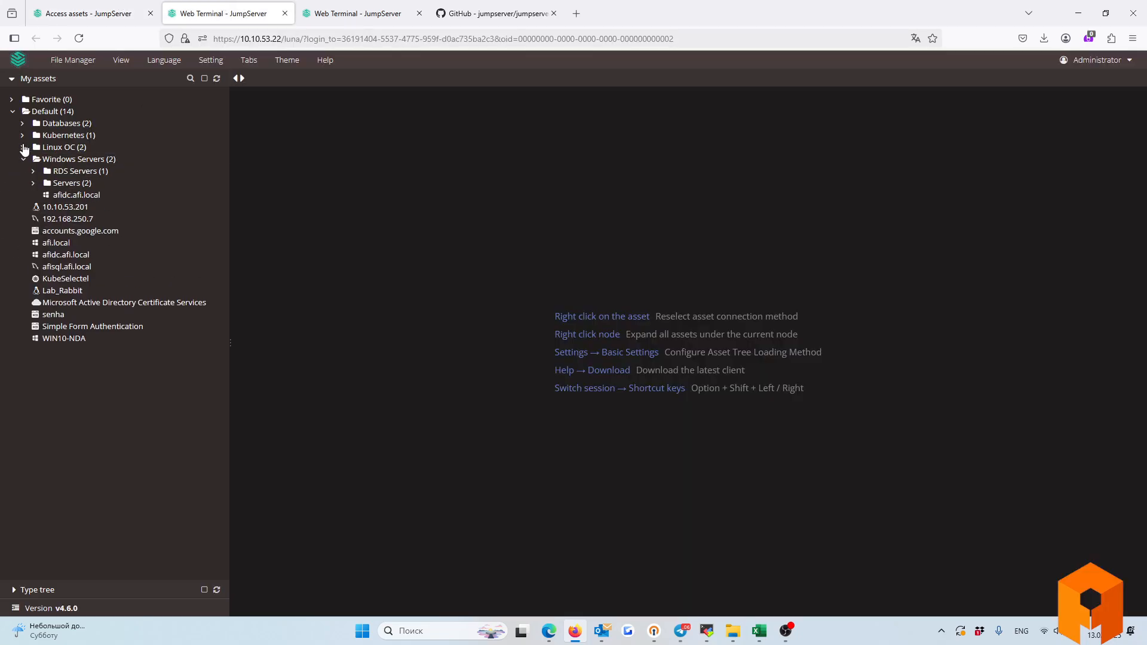
{"action": "left_click", "coordinate": [23, 147]}
{"action": "left_click", "coordinate": [23, 135]}
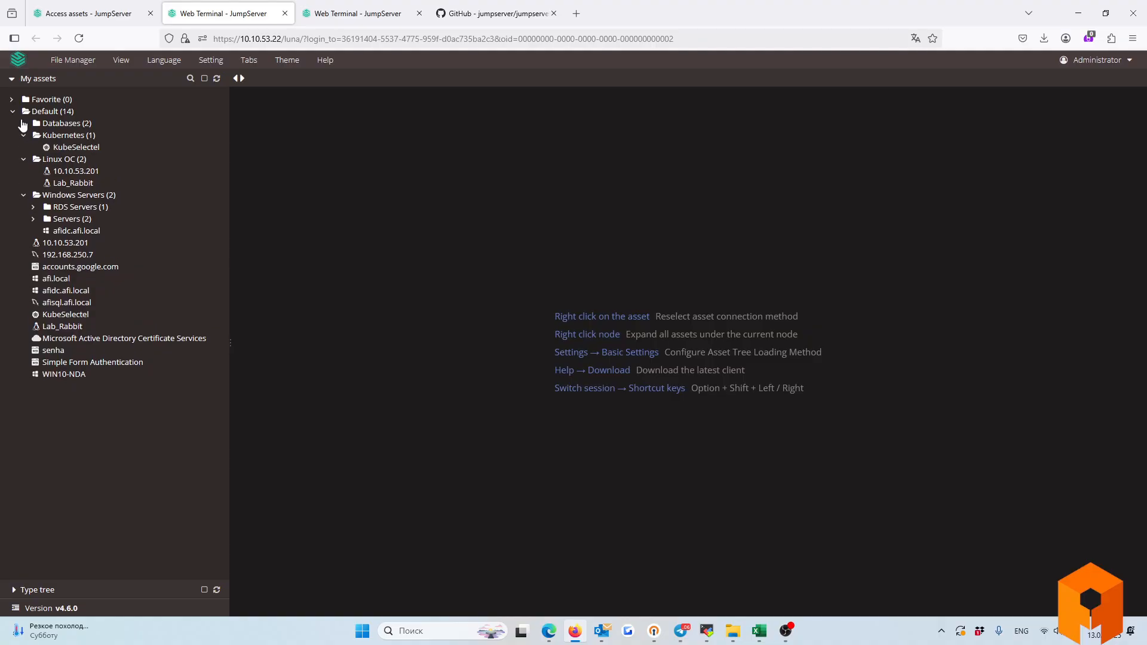
{"action": "left_click", "coordinate": [23, 123]}
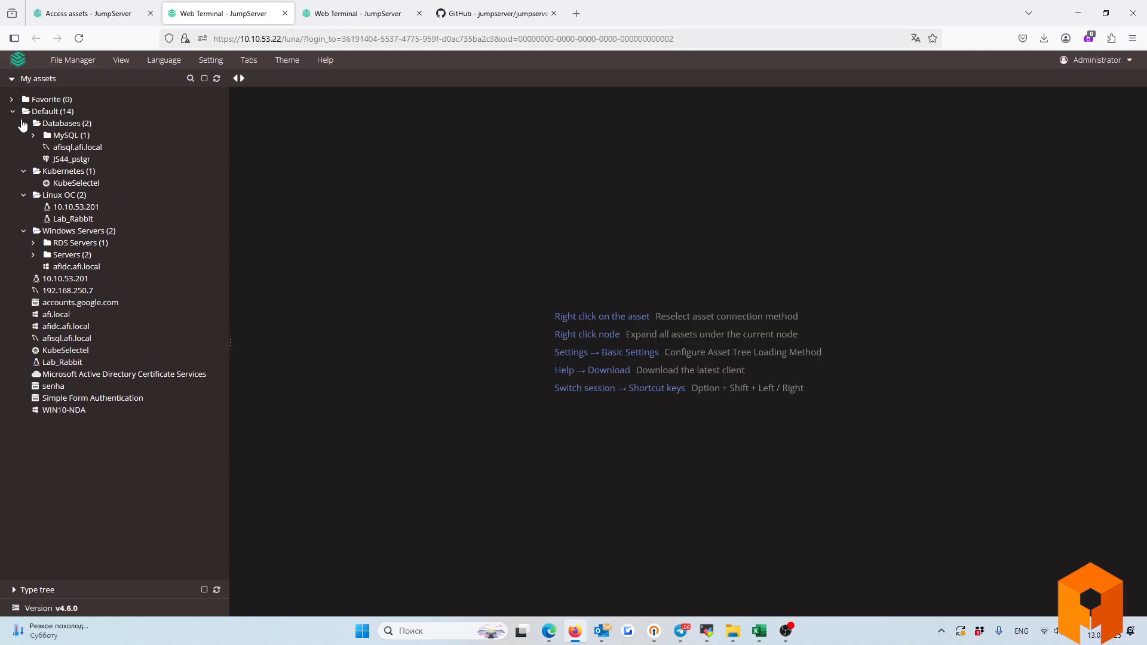
Connect to Lab_Rabbit over SSH using the Web CLI.
{"action": "left_click", "coordinate": [67, 220]}
{"action": "left_click", "coordinate": [435, 247]}
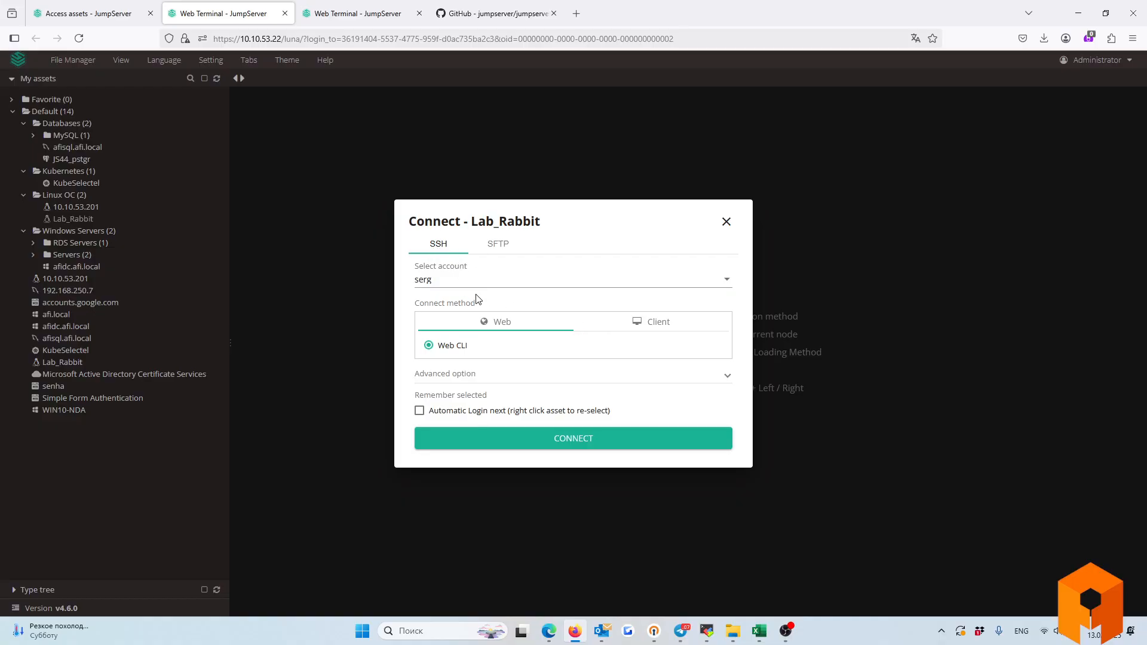
{"action": "left_click", "coordinate": [514, 440]}
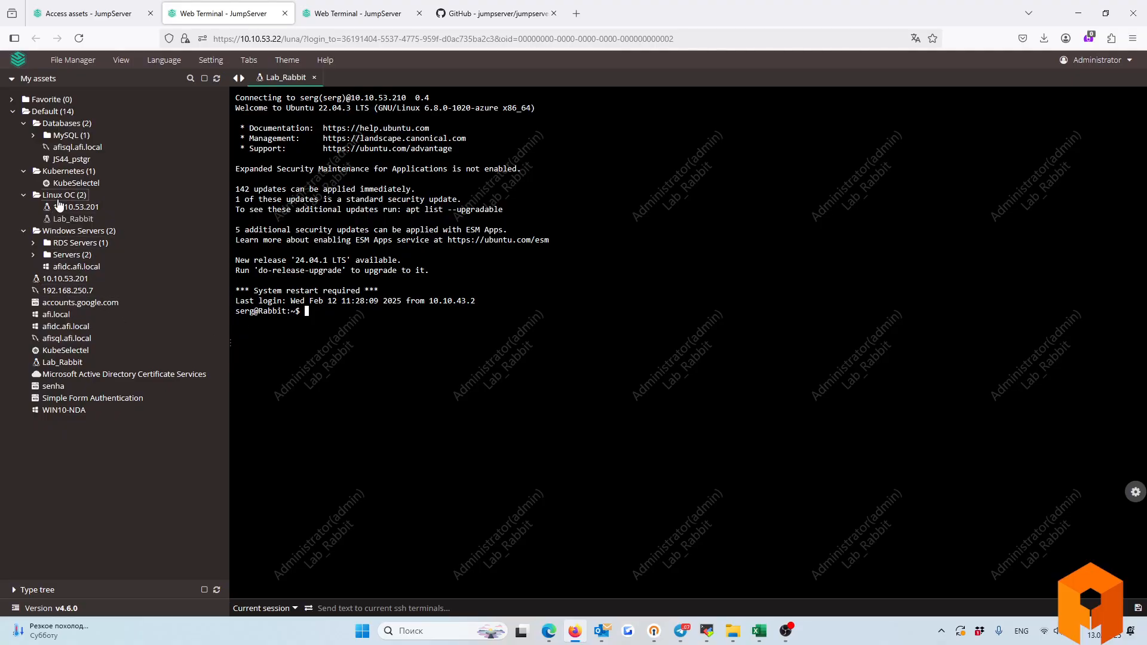
{"action": "left_click", "coordinate": [71, 219]}
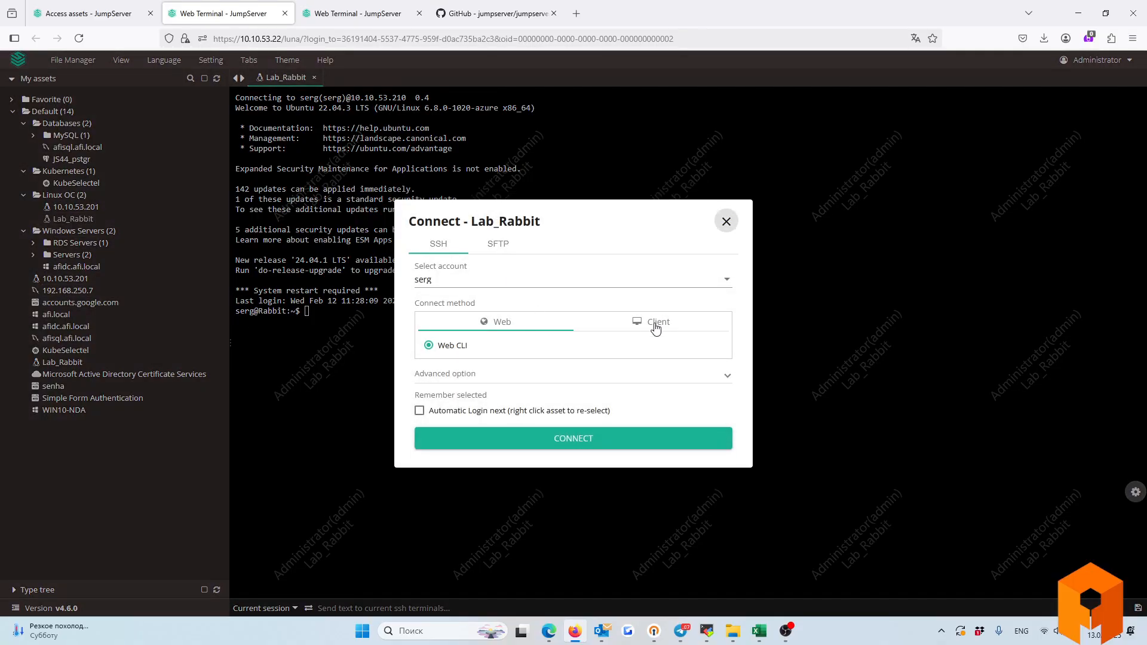
{"action": "left_click", "coordinate": [656, 326]}
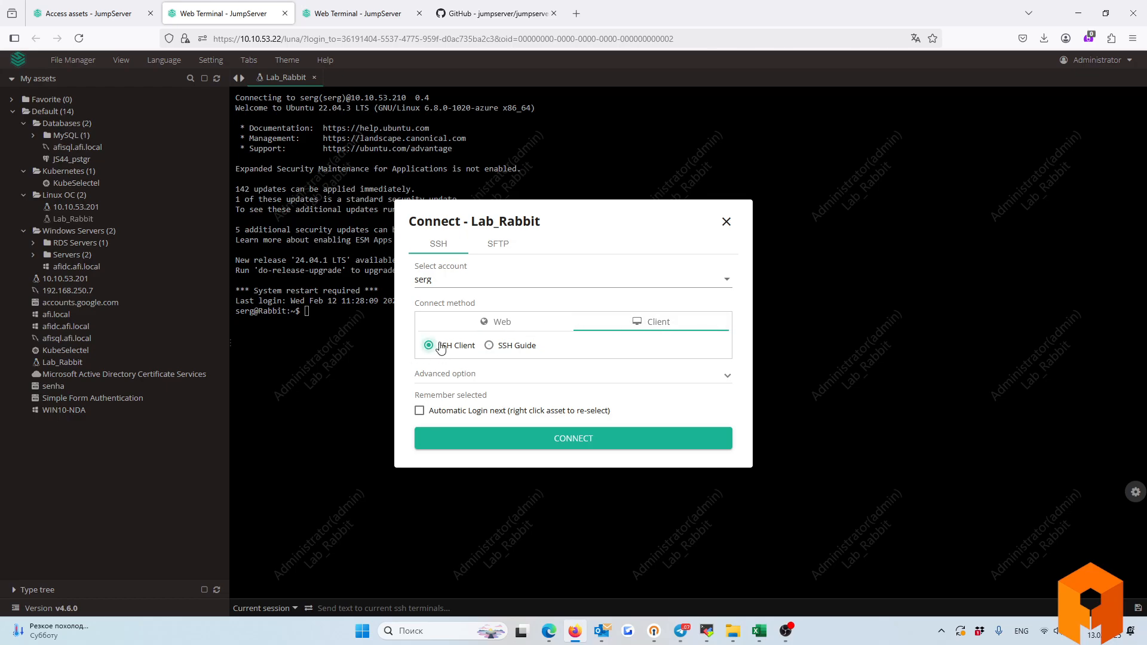
{"action": "left_click", "coordinate": [505, 445]}
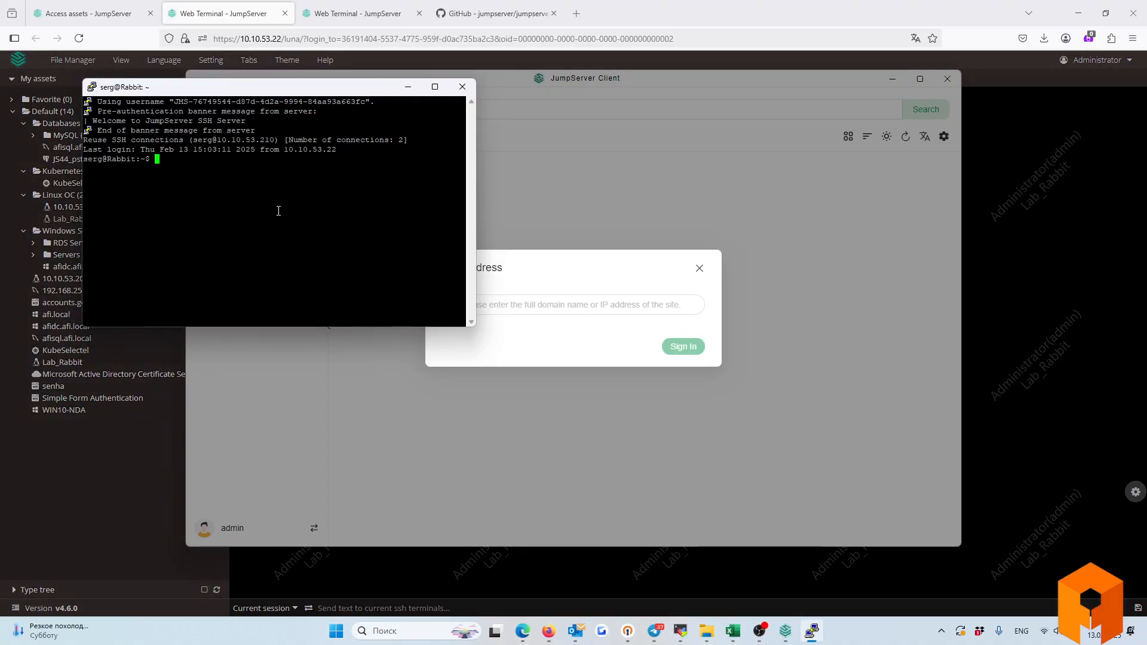
{"action": "left_click_drag", "start_coordinate": [235, 90], "coordinate": [418, 222]}
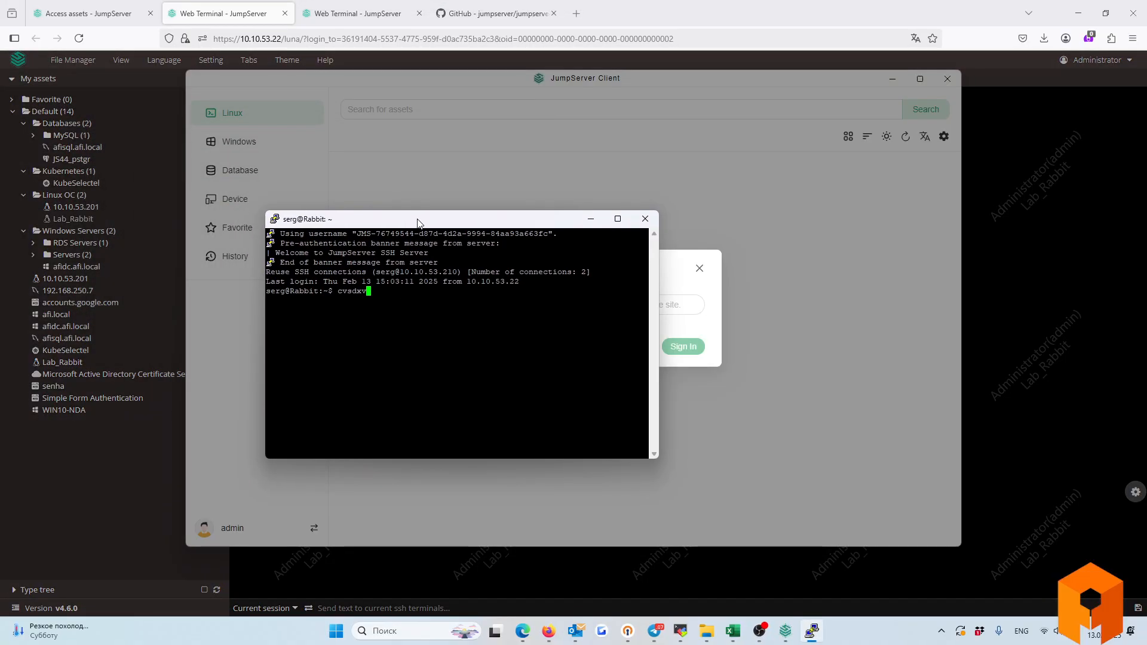
{"action": "left_click", "coordinate": [643, 223]}
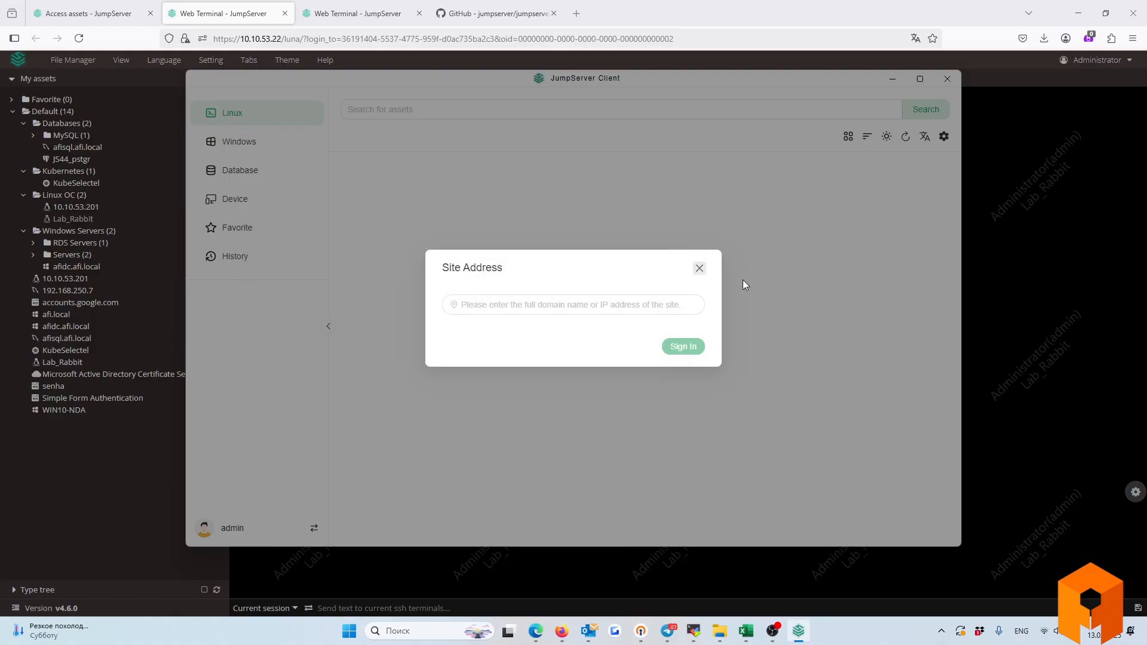
{"action": "left_click", "coordinate": [992, 272]}
{"action": "left_click", "coordinate": [728, 369]}
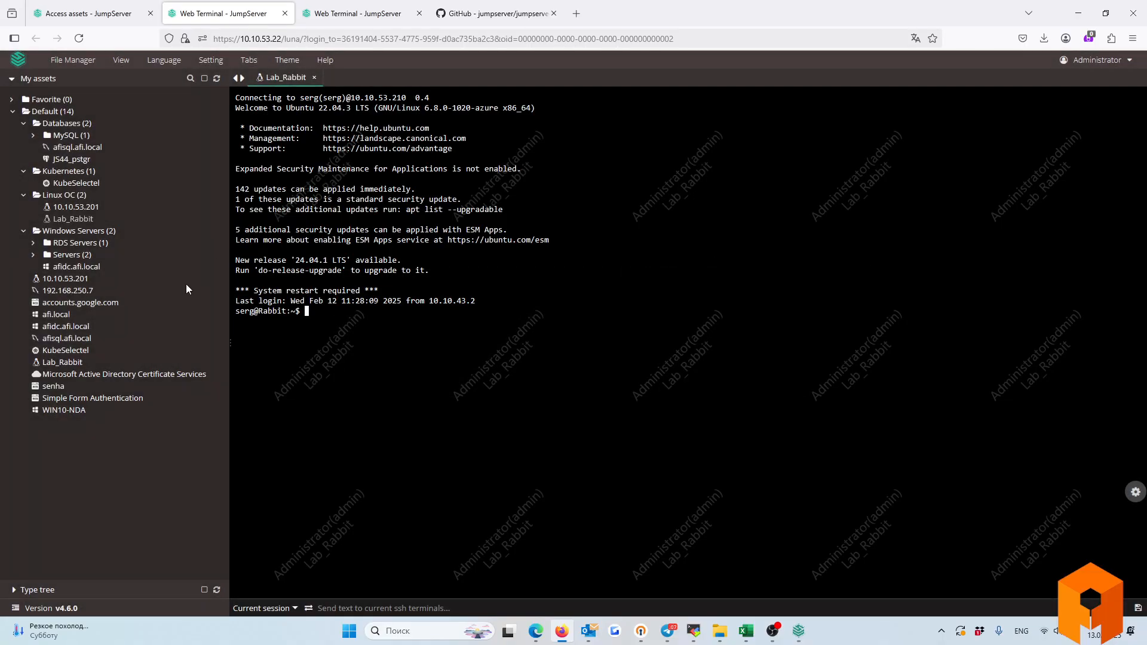
Open Lab_Rabbit's SSH Guide page and select the token ssh command.
{"action": "left_click", "coordinate": [62, 219]}
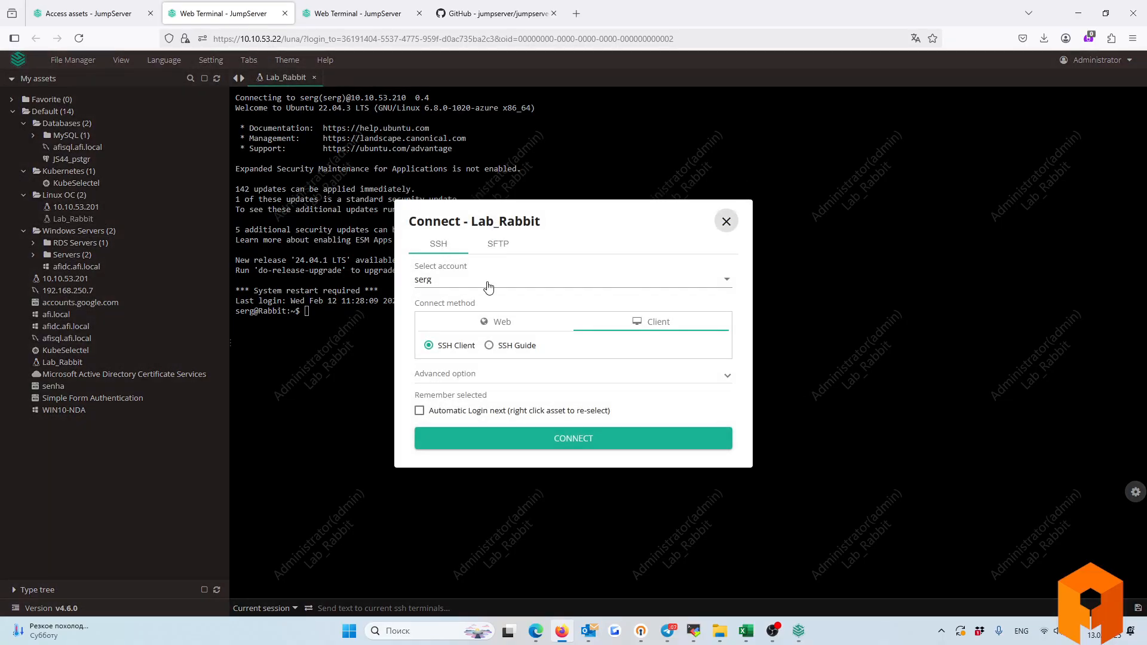
{"action": "left_click", "coordinate": [489, 347]}
{"action": "left_click", "coordinate": [493, 441]}
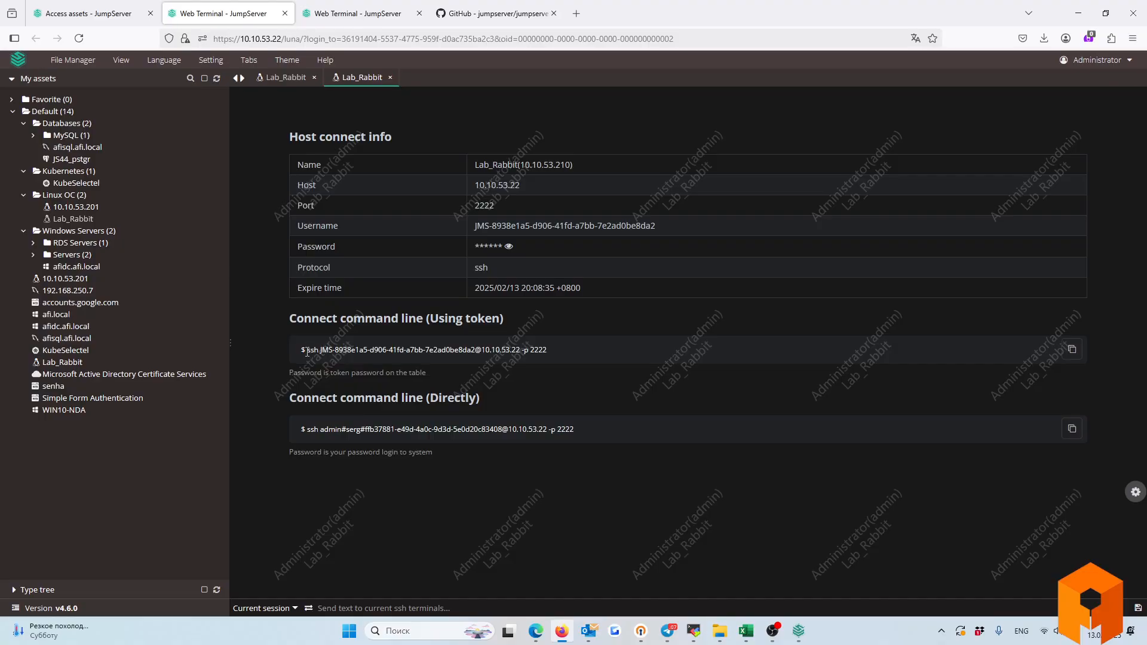
{"action": "left_click_drag", "start_coordinate": [305, 349], "coordinate": [558, 351]}
{"action": "left_click", "coordinate": [326, 350]}
{"action": "left_click_drag", "start_coordinate": [305, 350], "coordinate": [551, 355]}
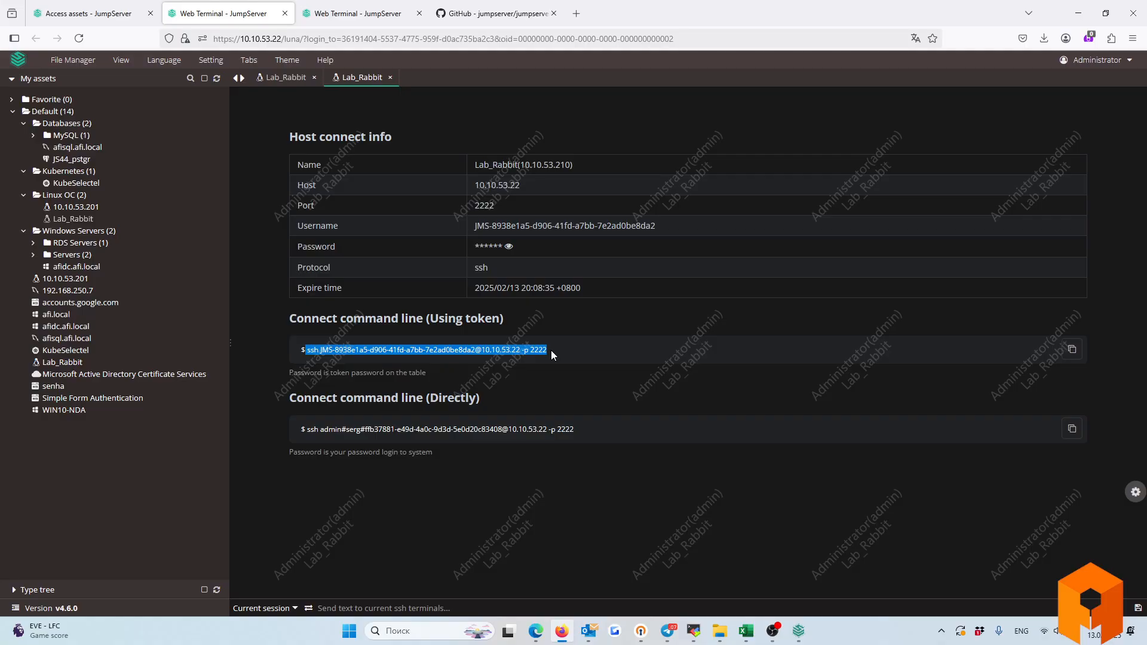
Reveal the token password, select host, port, username and password, then the direct ssh command.
{"action": "left_click", "coordinate": [514, 246]}
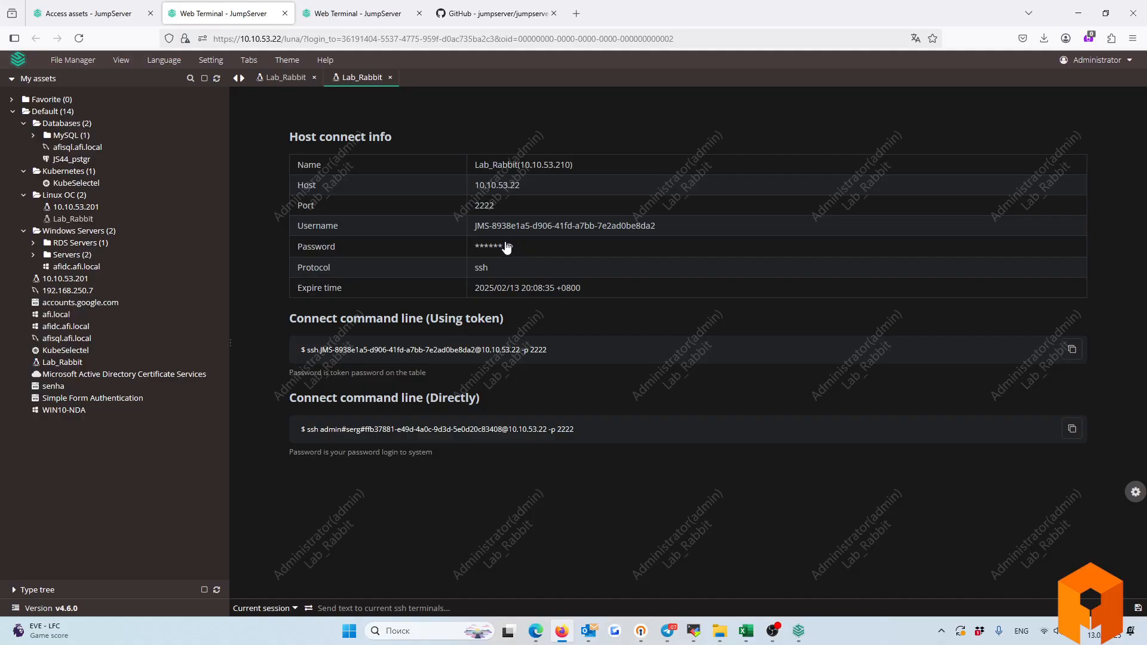
{"action": "left_click", "coordinate": [508, 246]}
{"action": "left_click_drag", "start_coordinate": [474, 184], "coordinate": [585, 262]}
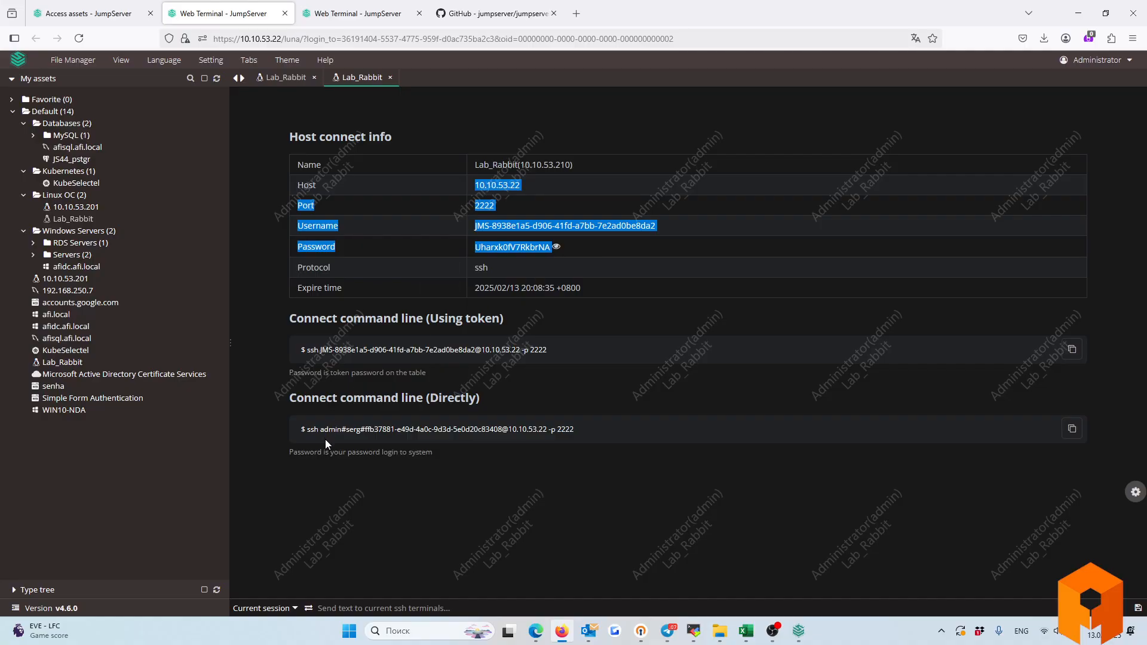
{"action": "left_click_drag", "start_coordinate": [305, 429], "coordinate": [573, 435]}
{"action": "left_click", "coordinate": [573, 435]}
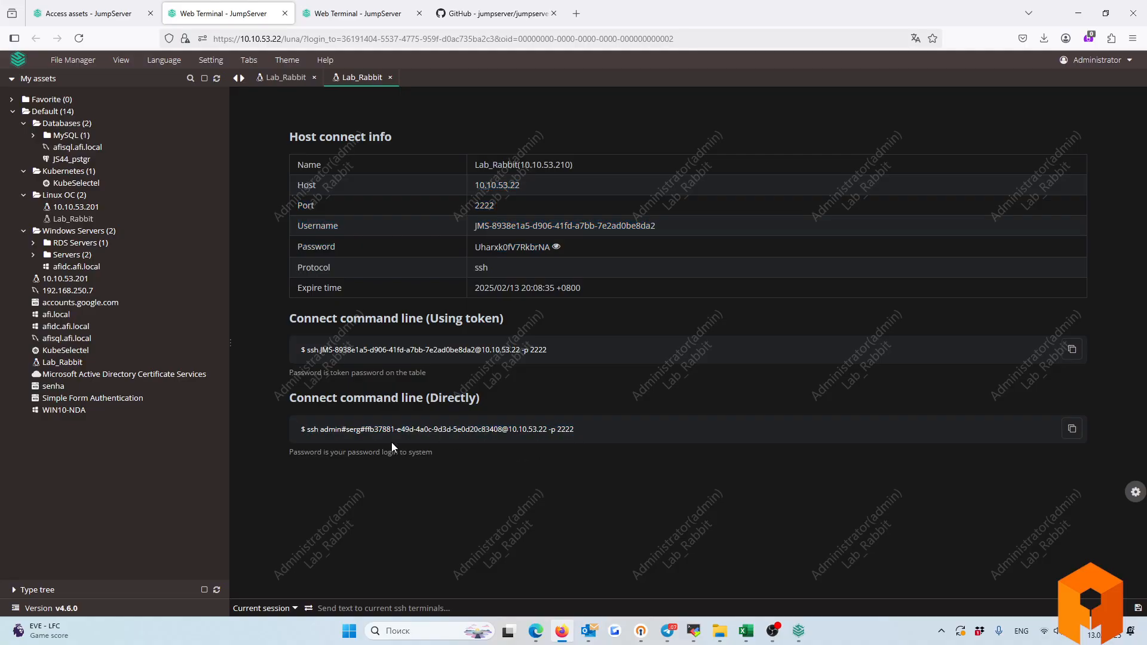
{"action": "left_click_drag", "start_coordinate": [321, 429], "coordinate": [576, 434]}
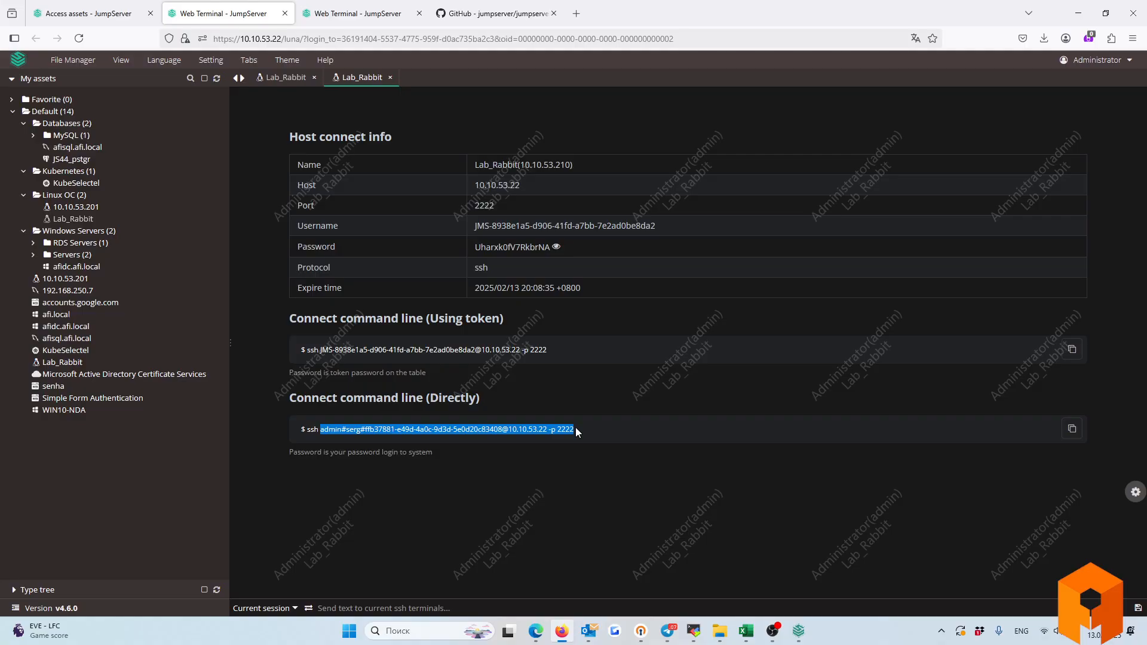
{"action": "left_click", "coordinate": [575, 428]}
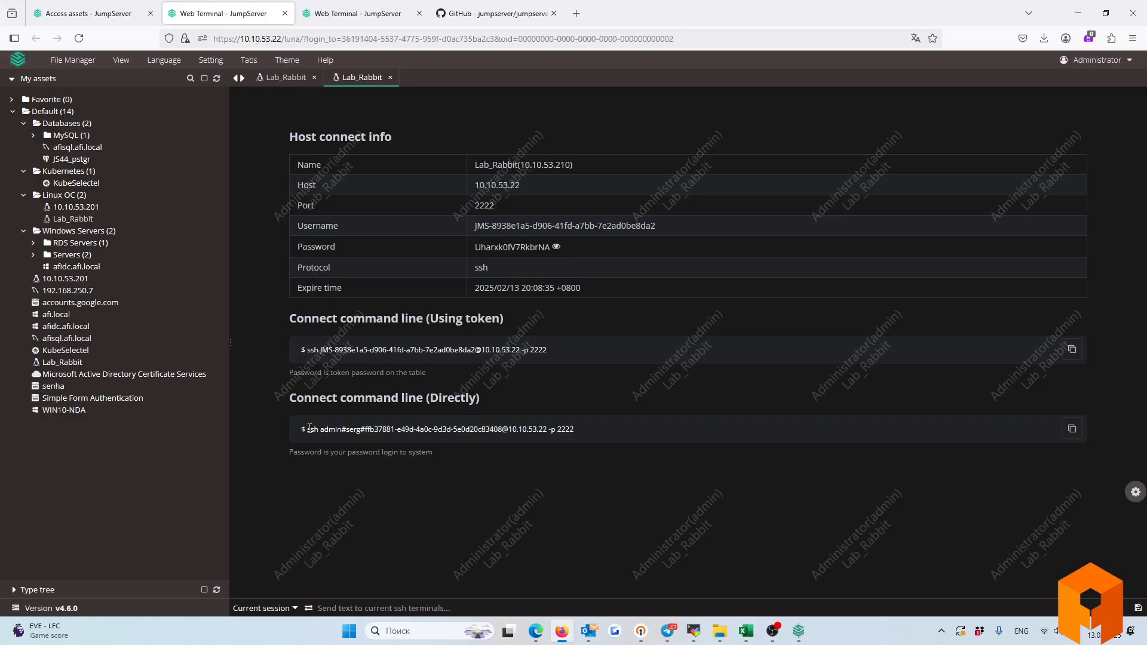
{"action": "left_click_drag", "start_coordinate": [307, 429], "coordinate": [574, 429]}
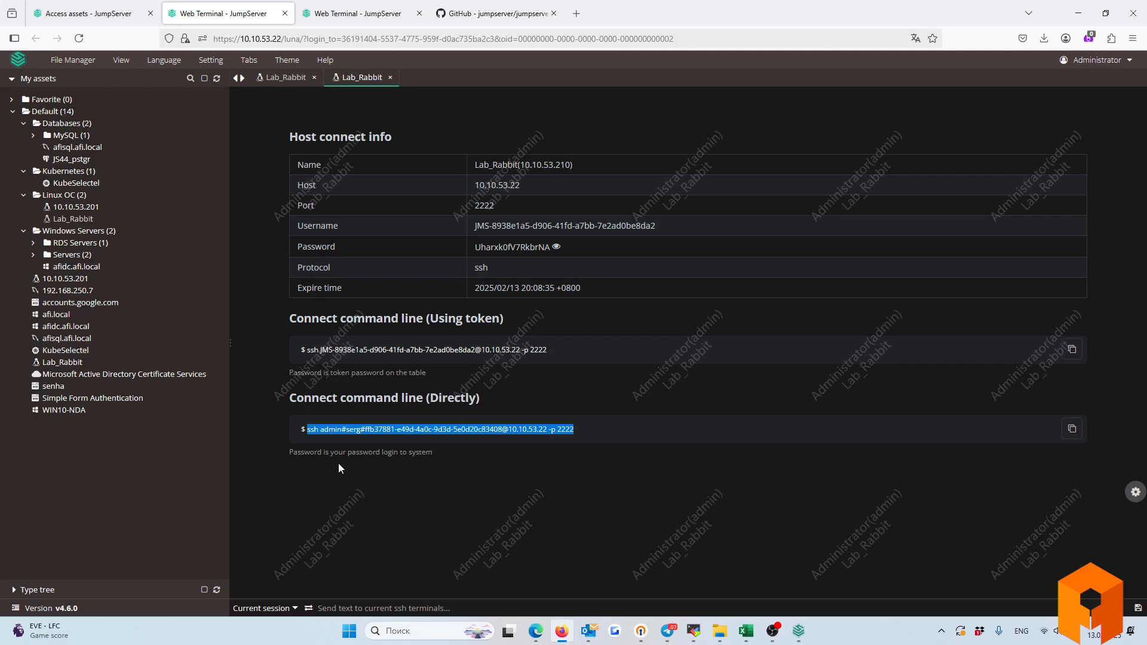
Select the login-password note and both ssh commands again, then reopen Lab_Rabbit's connect options.
{"action": "left_click_drag", "start_coordinate": [291, 453], "coordinate": [431, 452]}
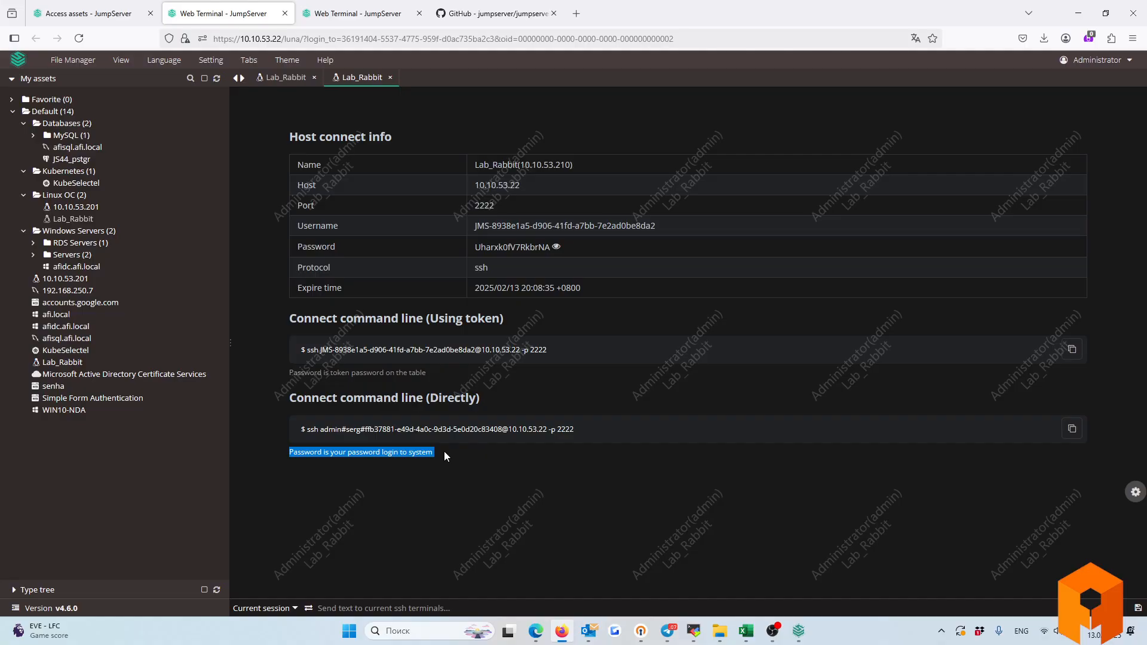
{"action": "left_click_drag", "start_coordinate": [305, 351], "coordinate": [548, 355]}
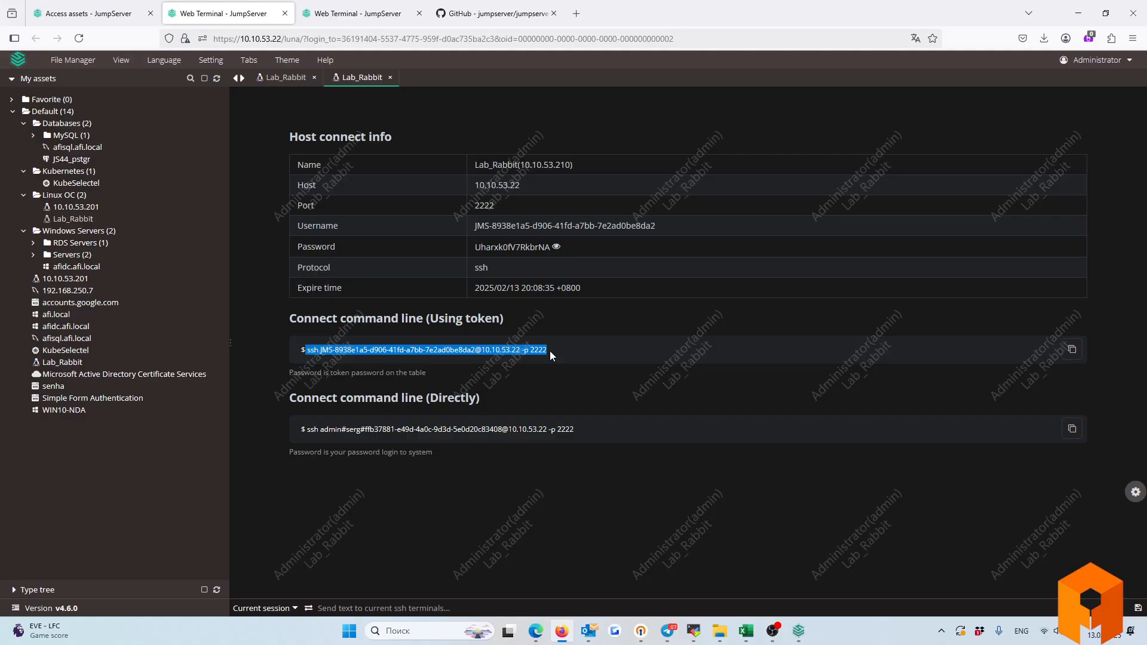
{"action": "left_click_drag", "start_coordinate": [307, 430], "coordinate": [581, 430]}
{"action": "left_click", "coordinate": [444, 442]}
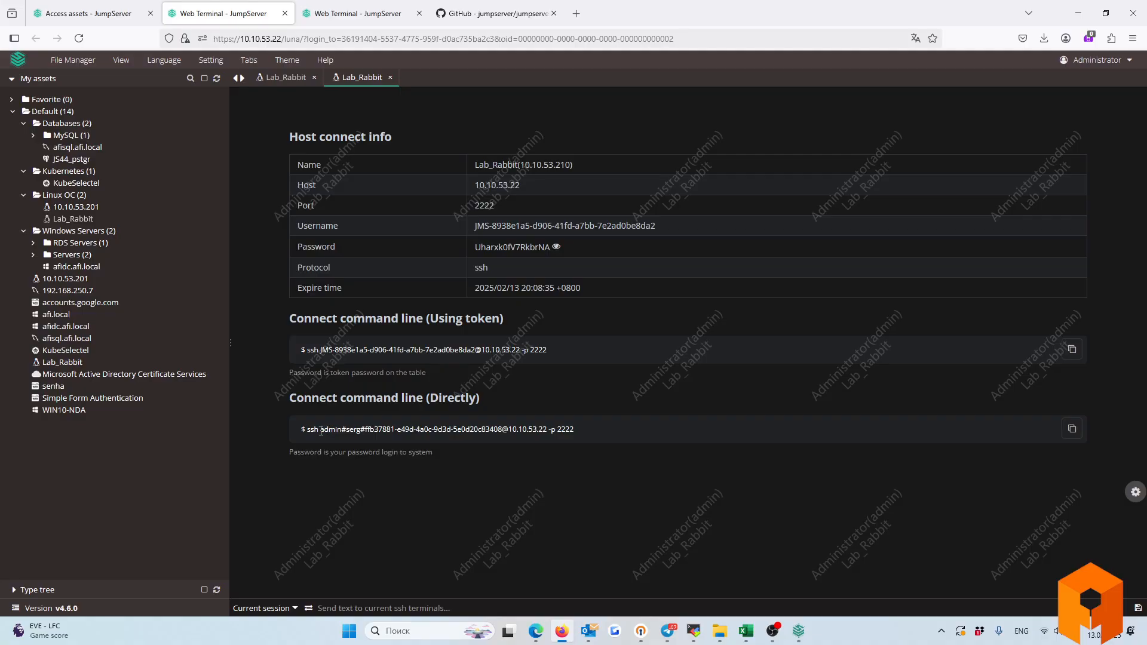
{"action": "left_click_drag", "start_coordinate": [320, 429], "coordinate": [500, 425]}
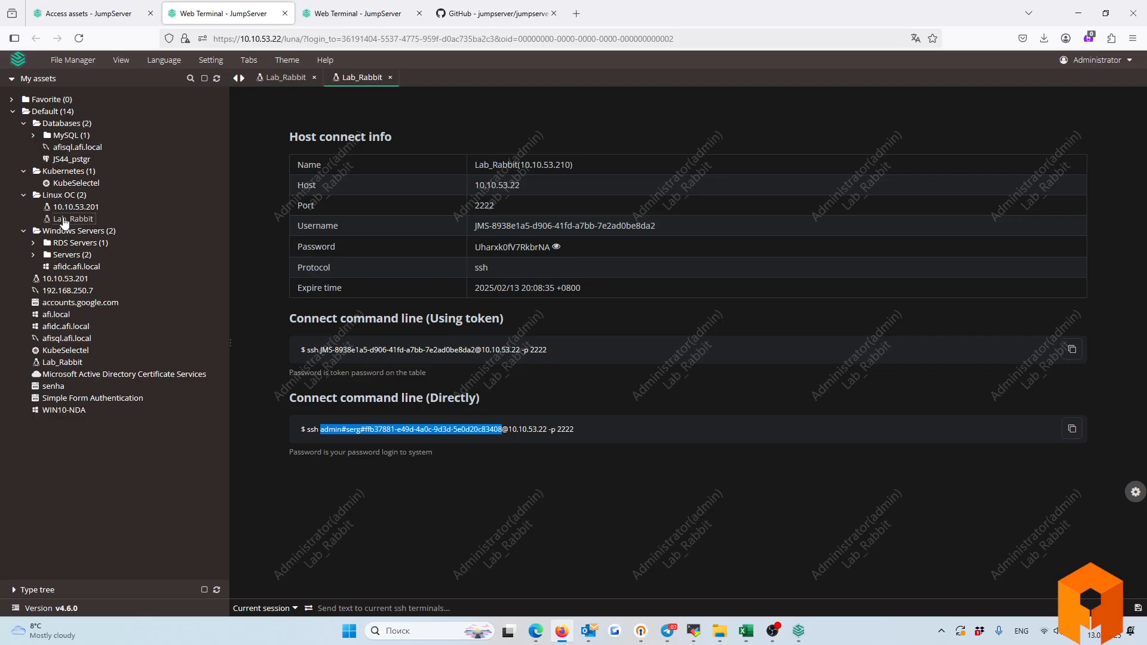
{"action": "left_click", "coordinate": [64, 220]}
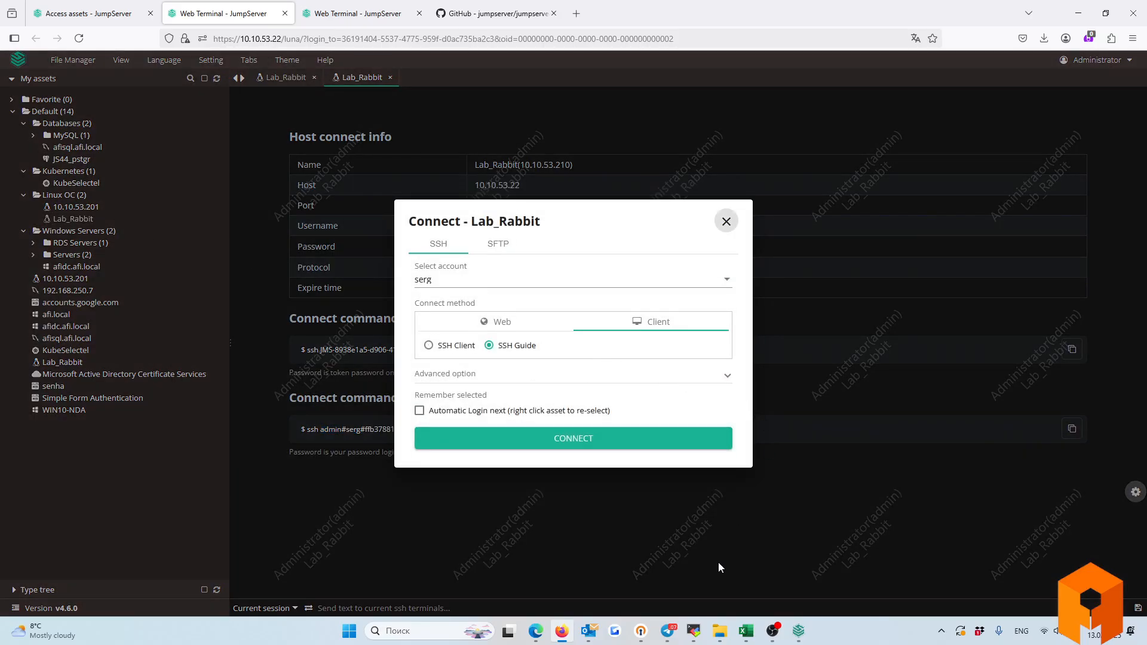
Open the saved 10.10.53.44 session in MobaXterm and list permitted assets with 'p'.
{"action": "left_click", "coordinate": [726, 222]}
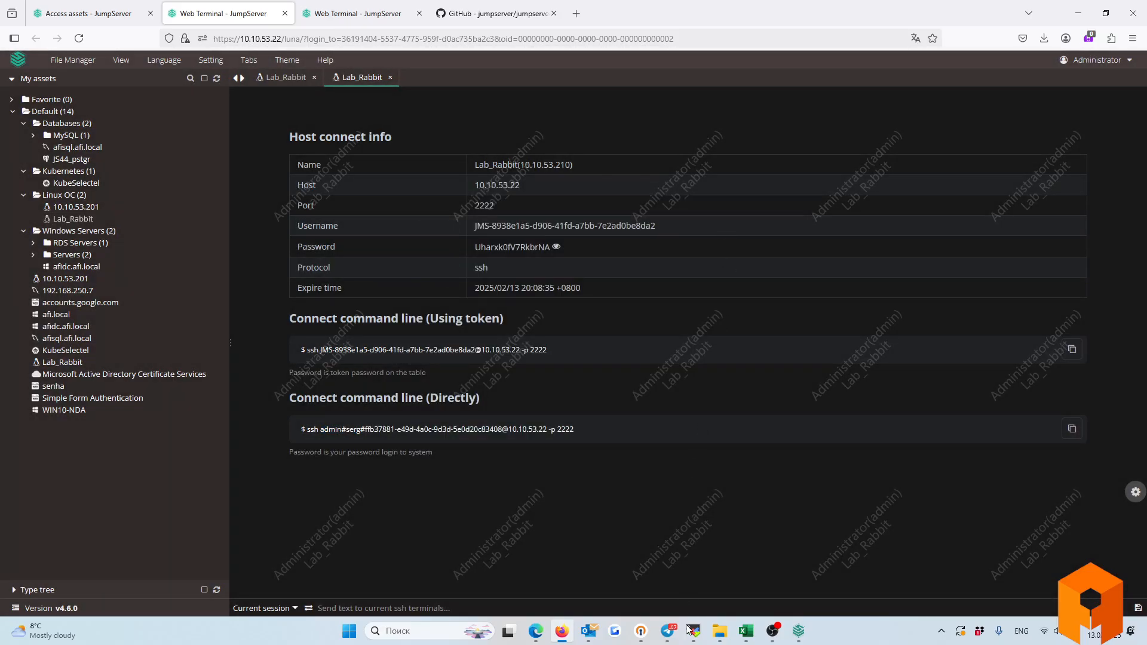
{"action": "left_click", "coordinate": [689, 643]}
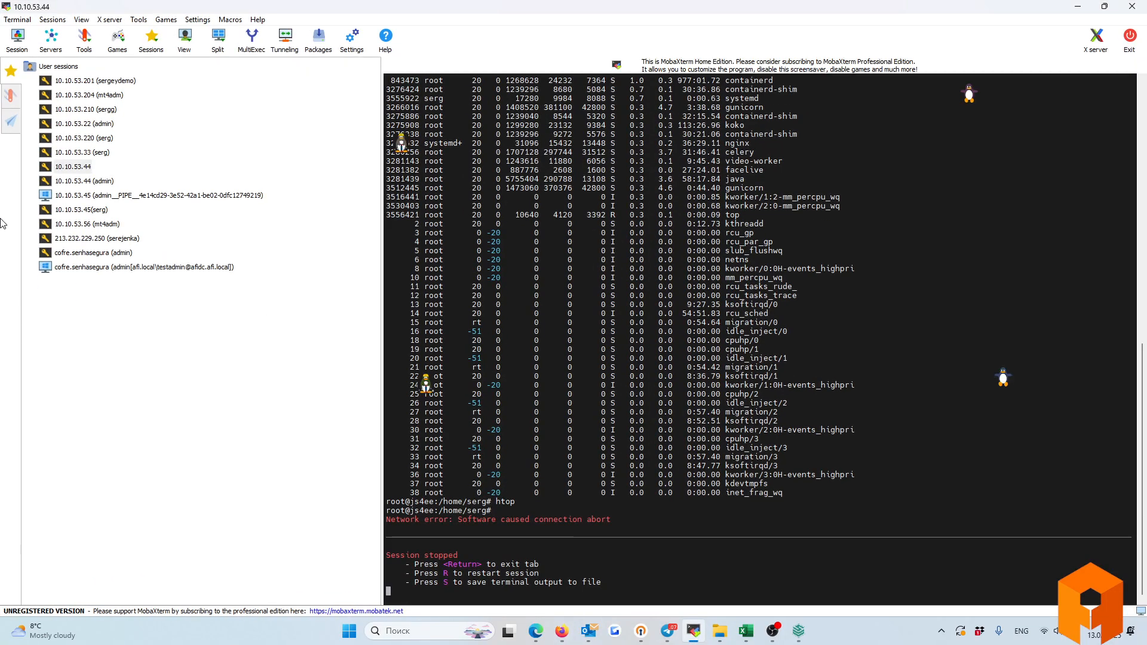
{"action": "double_click", "coordinate": [71, 181]}
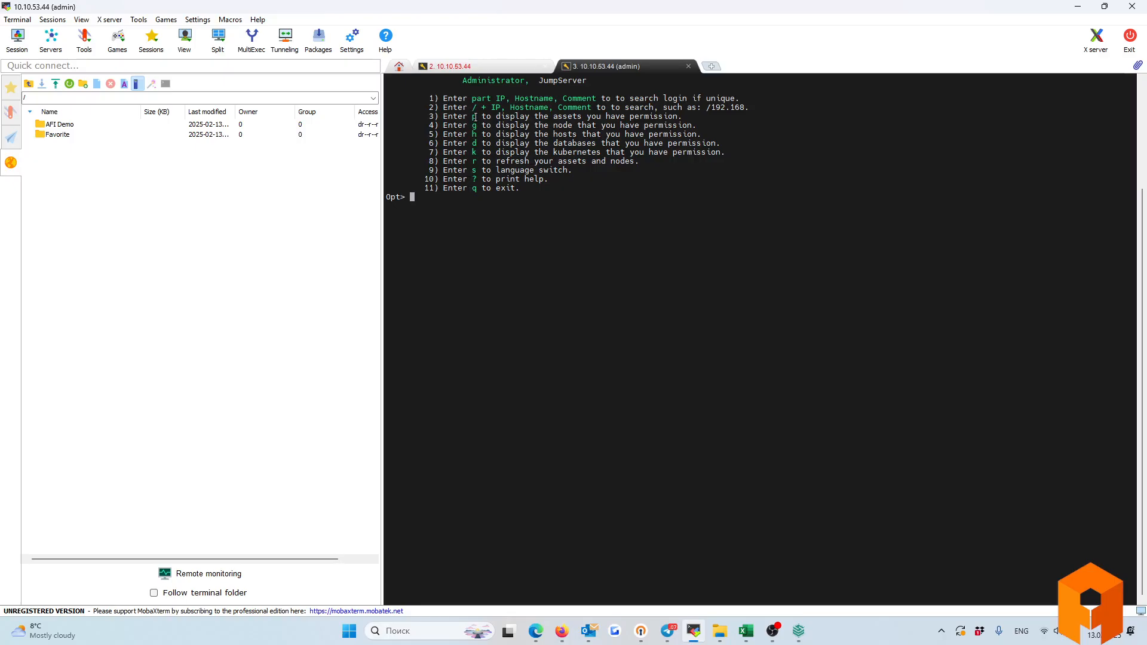
{"action": "left_click_drag", "start_coordinate": [472, 117], "coordinate": [665, 122]}
{"action": "left_click", "coordinate": [452, 198]}
{"action": "type", "text": "p"}
{"action": "key", "text": "Return"}
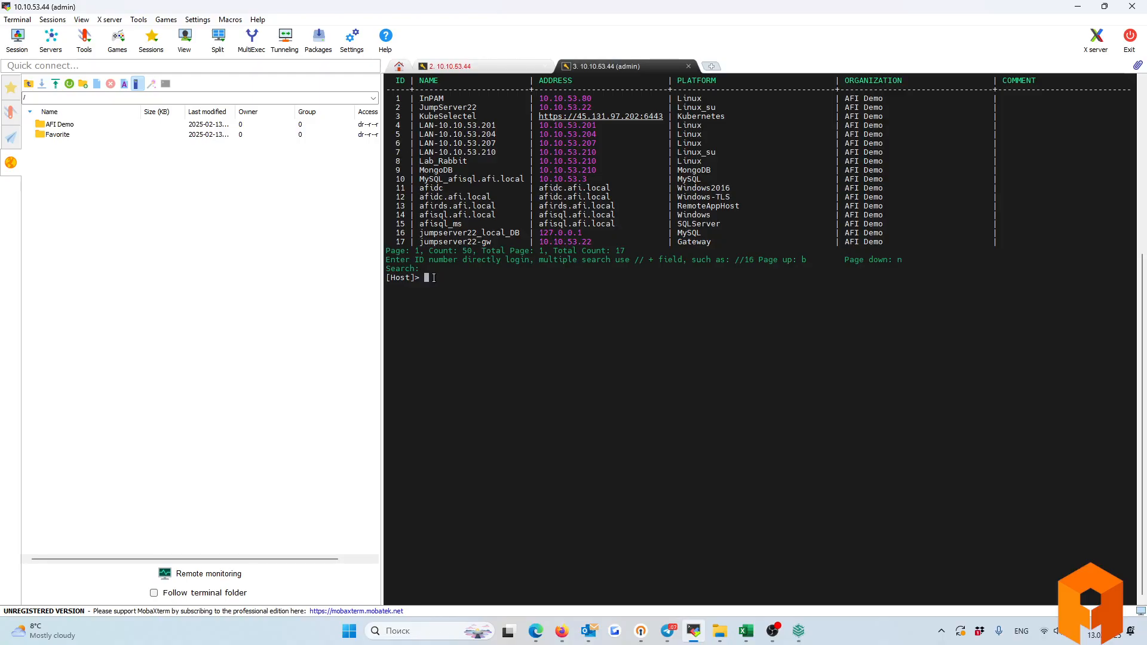
Pick asset 8 (Lab_Rabbit), protocol 1 (ssh) and account 7 to connect.
{"action": "type", "text": "8"}
{"action": "key", "text": "Return"}
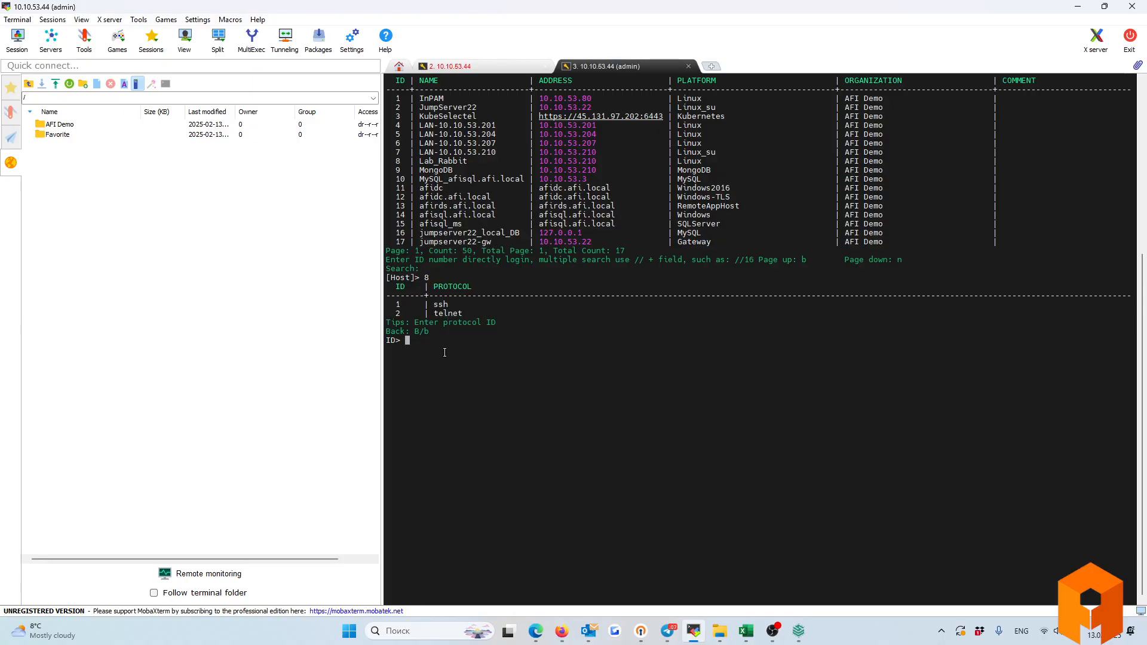
{"action": "type", "text": "1"}
{"action": "key", "text": "Return"}
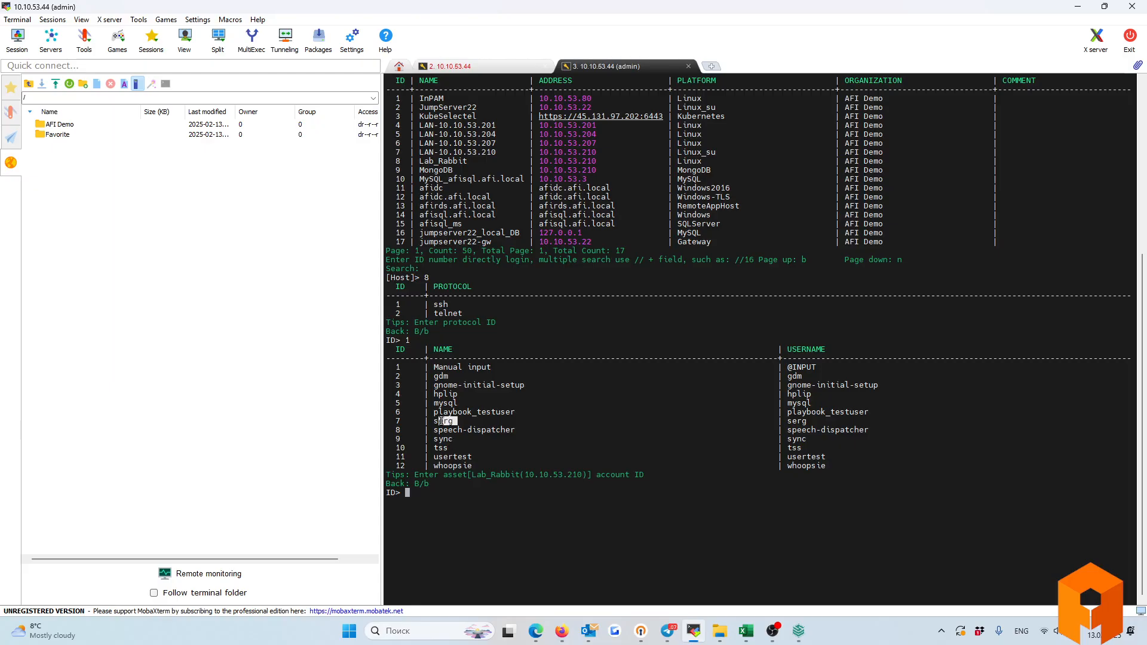
{"action": "type", "text": "7"}
{"action": "key", "text": "Return"}
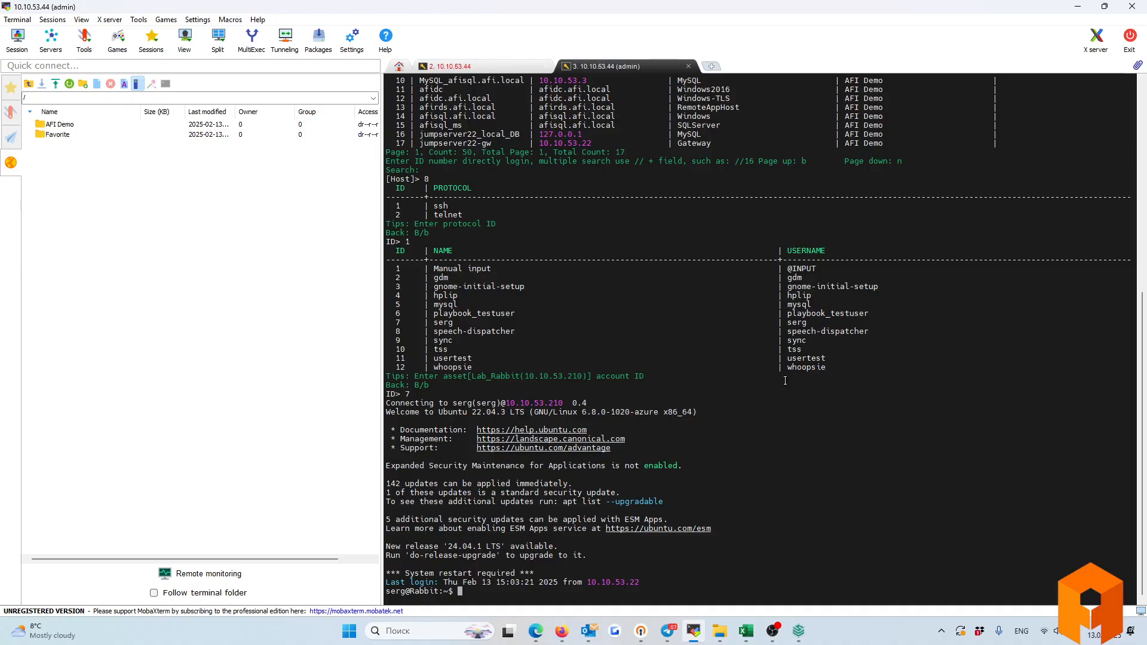
Minimize MobaXterm and open Lab_Rabbit's connect options, briefly checking afidc.afi.local's.
{"action": "left_click", "coordinate": [1076, 6]}
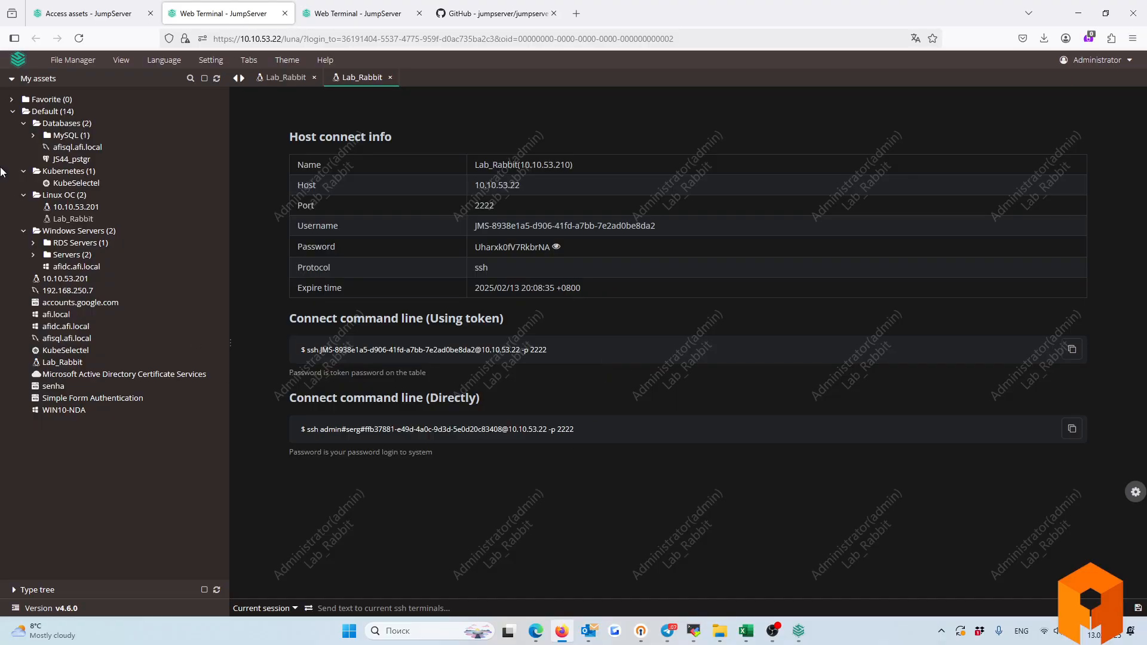
{"action": "left_click", "coordinate": [59, 267]}
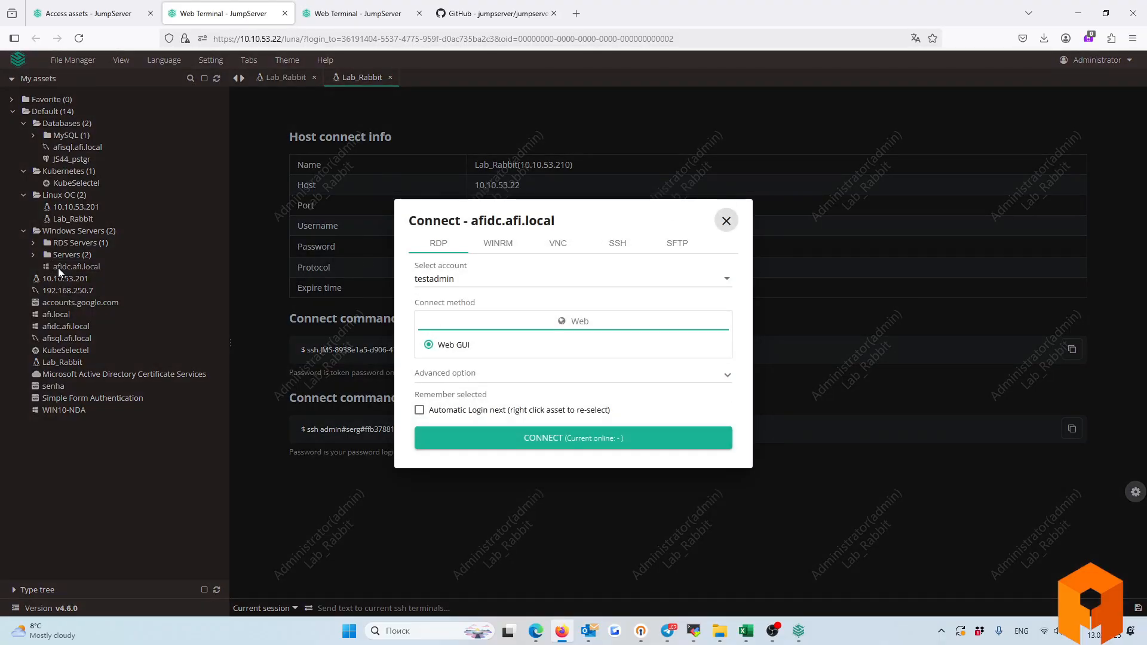
{"action": "left_click", "coordinate": [716, 215]}
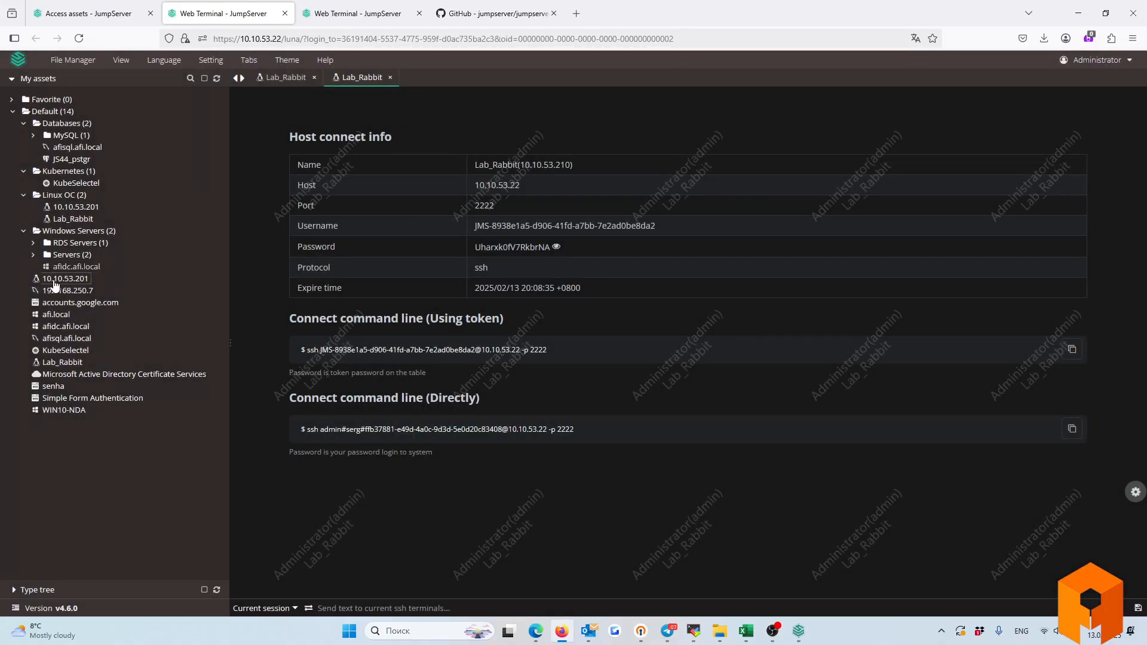
{"action": "left_click", "coordinate": [66, 220]}
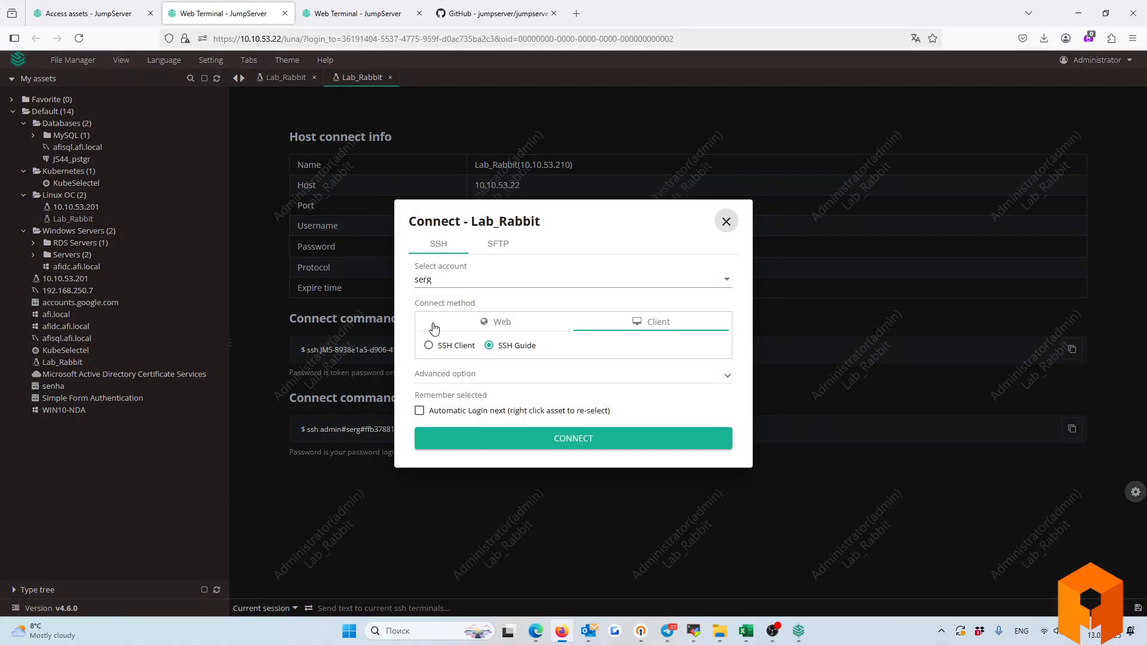
Choose manual credentials for Lab_Rabbit, entering username 'root' and the account password.
{"action": "left_click", "coordinate": [427, 276]}
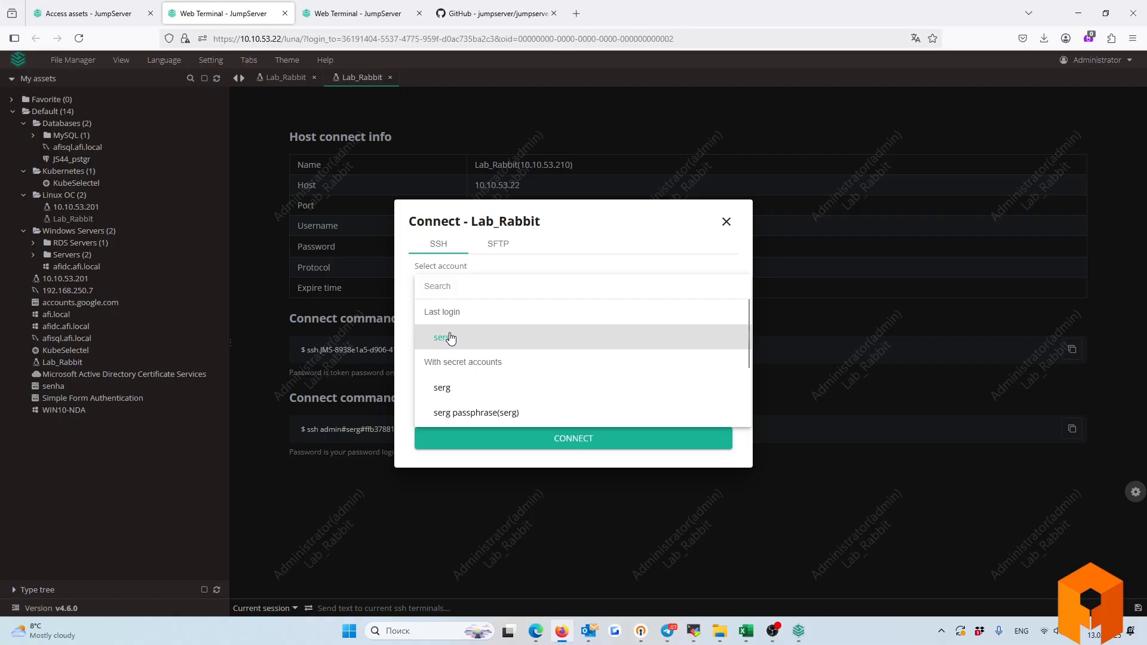
{"action": "scroll", "coordinate": [450, 339], "scroll_direction": "down", "scroll_amount": 2}
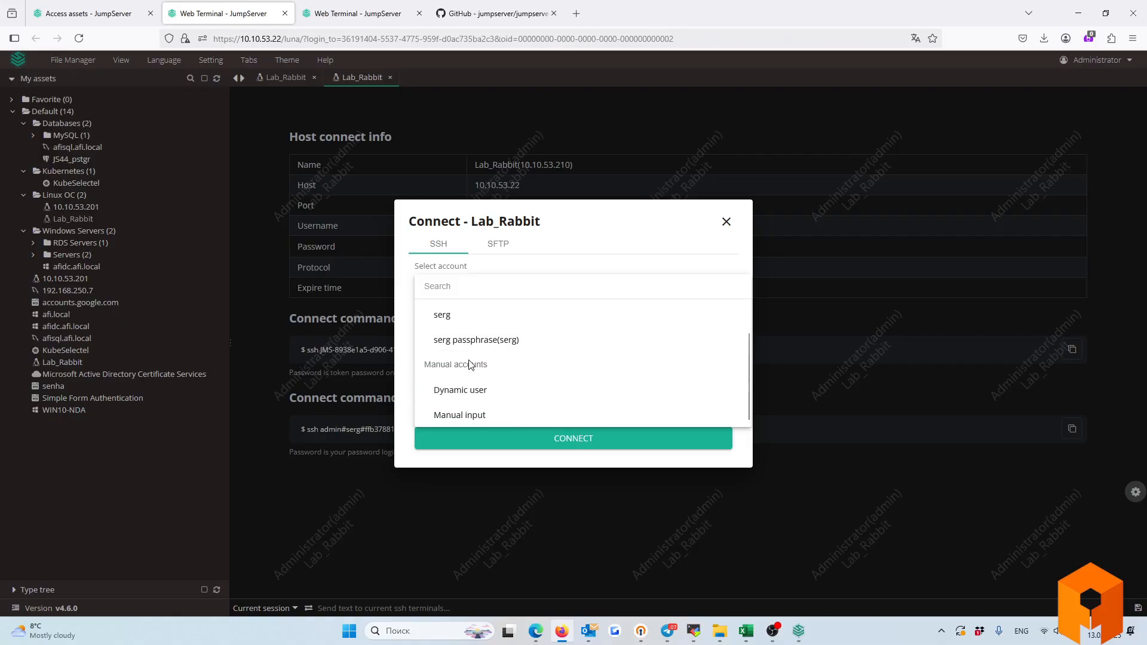
{"action": "left_click", "coordinate": [460, 416]}
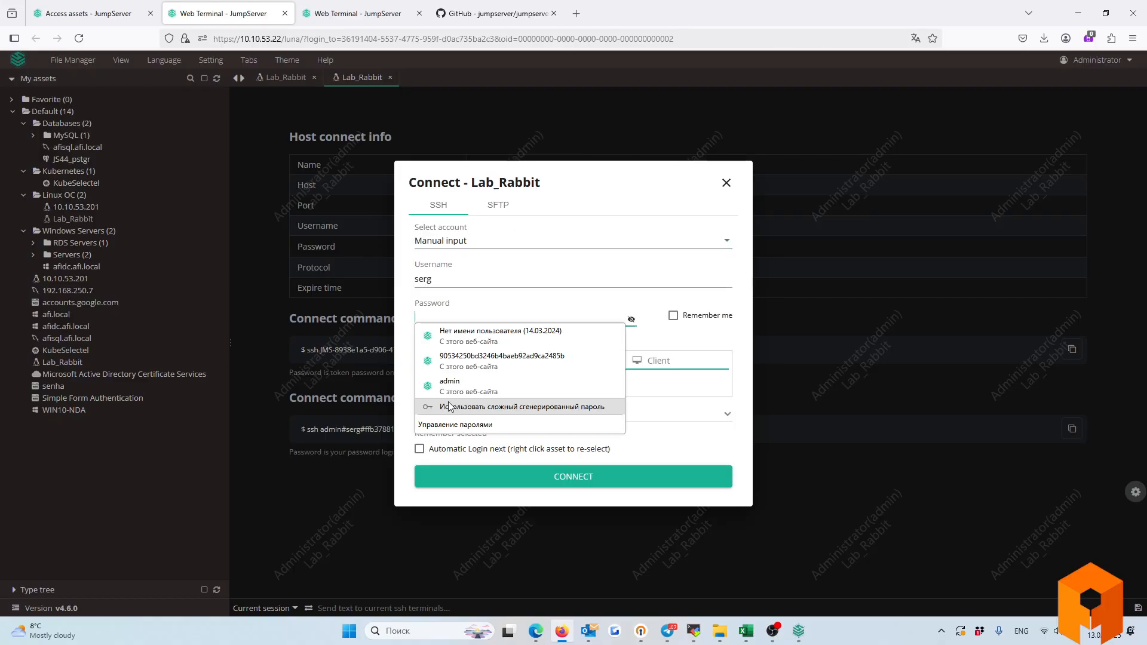
{"action": "double_click", "coordinate": [412, 277]}
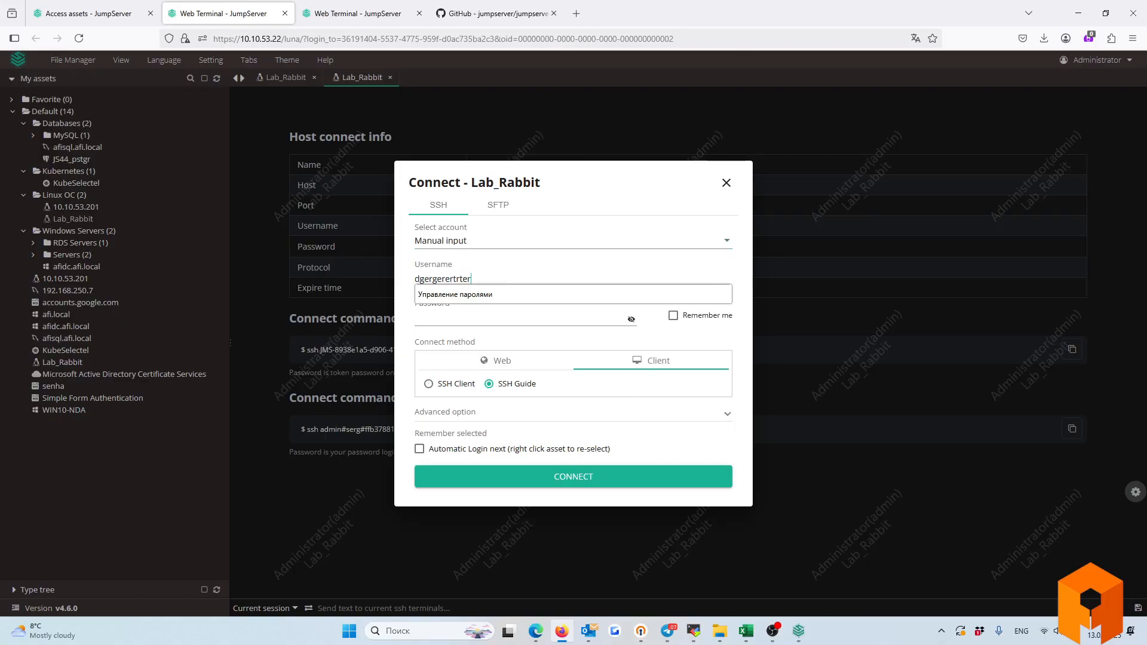
{"action": "key", "text": "Tab"}
{"action": "double_click", "coordinate": [458, 279]}
{"action": "type", "text": "root"}
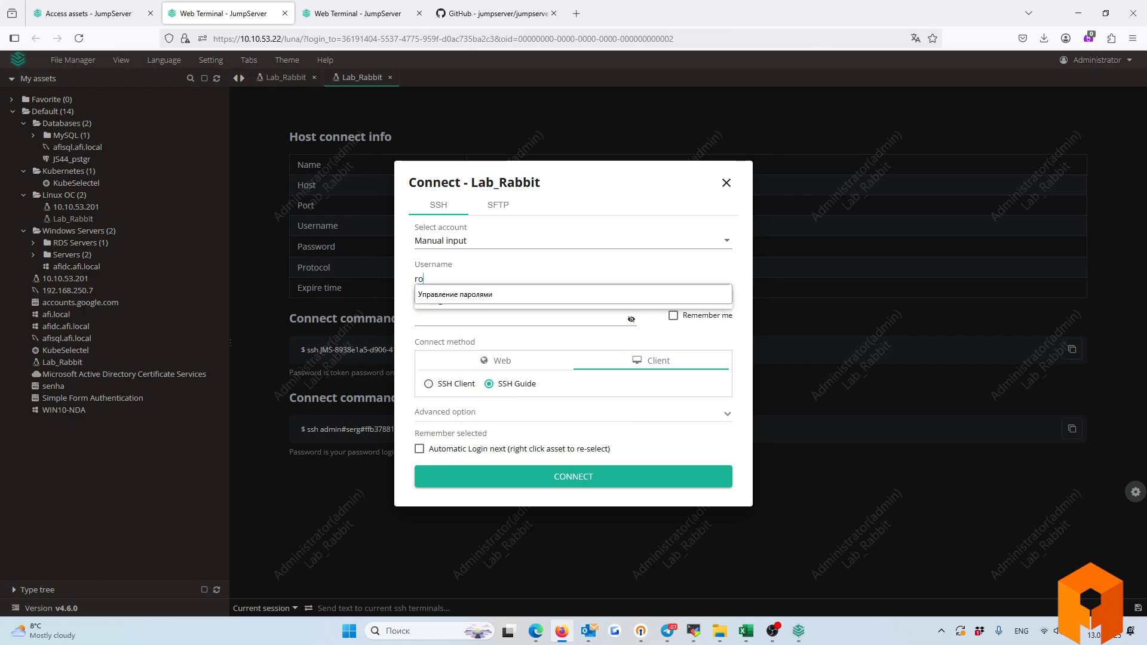
{"action": "left_click", "coordinate": [418, 315]}
{"action": "type", "text": "*********"}
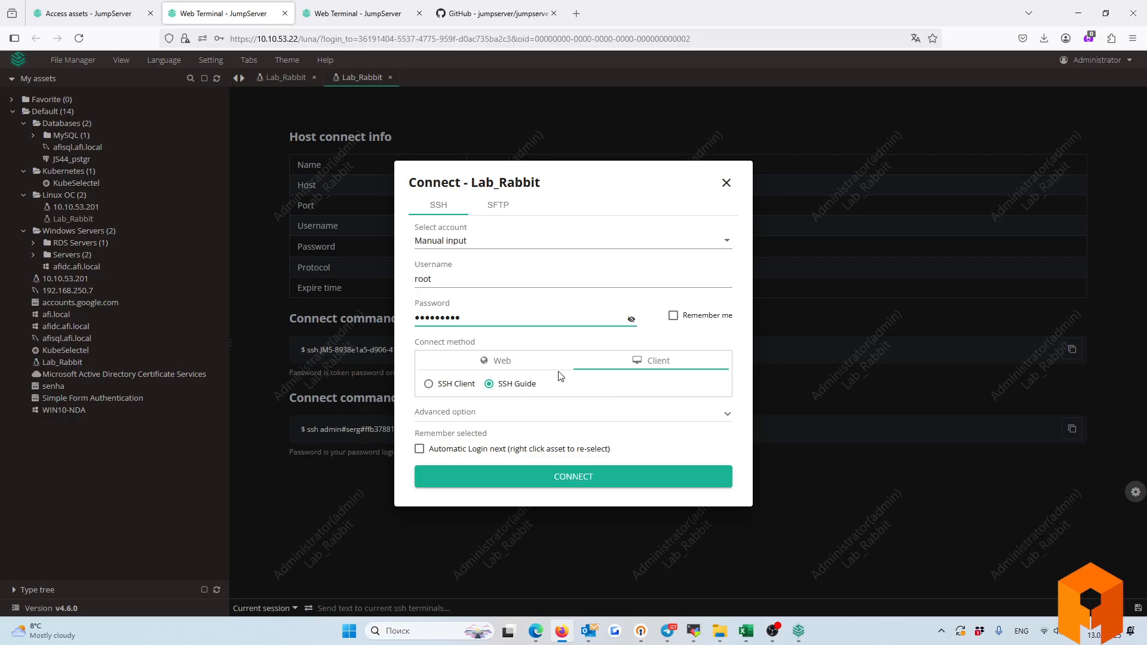
{"action": "left_click_drag", "start_coordinate": [494, 319], "coordinate": [421, 261]}
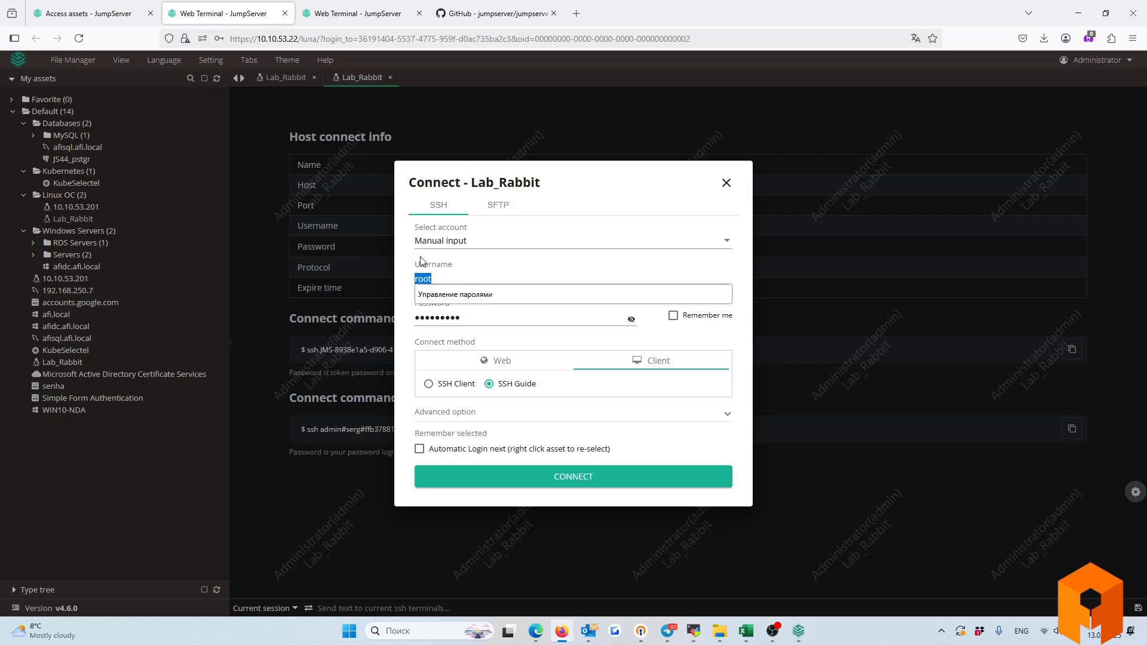
Switch to SFTP, pick the last-used account, and connect via Web SFTP.
{"action": "left_click", "coordinate": [496, 209]}
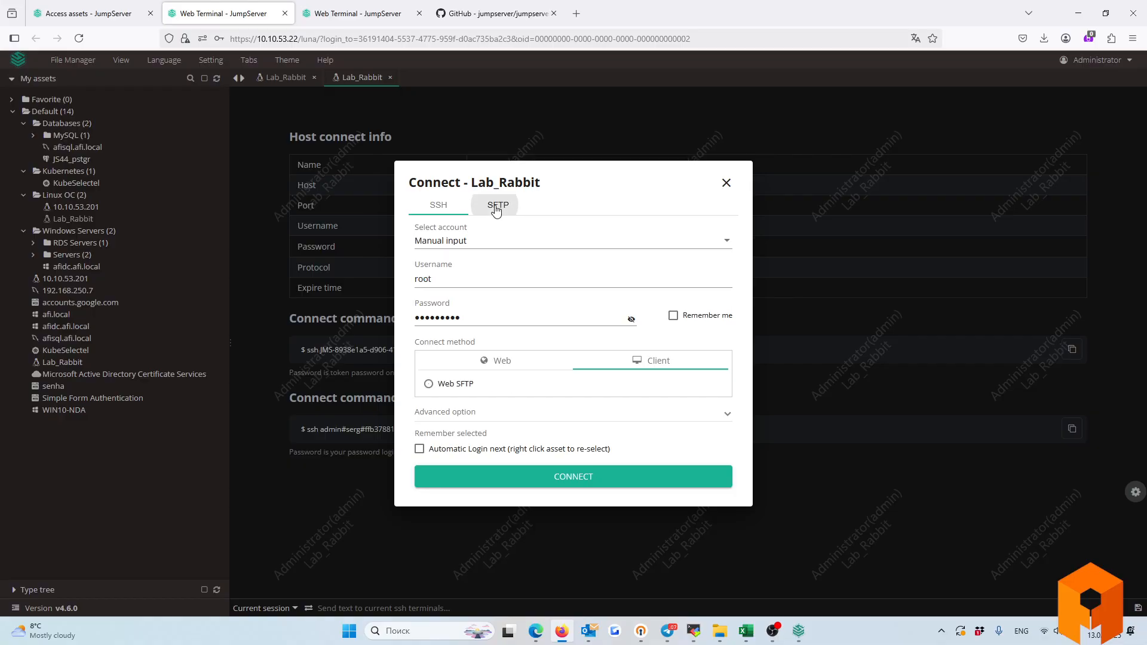
{"action": "left_click", "coordinate": [469, 242]}
{"action": "scroll", "coordinate": [450, 297], "scroll_direction": "up", "scroll_amount": 3}
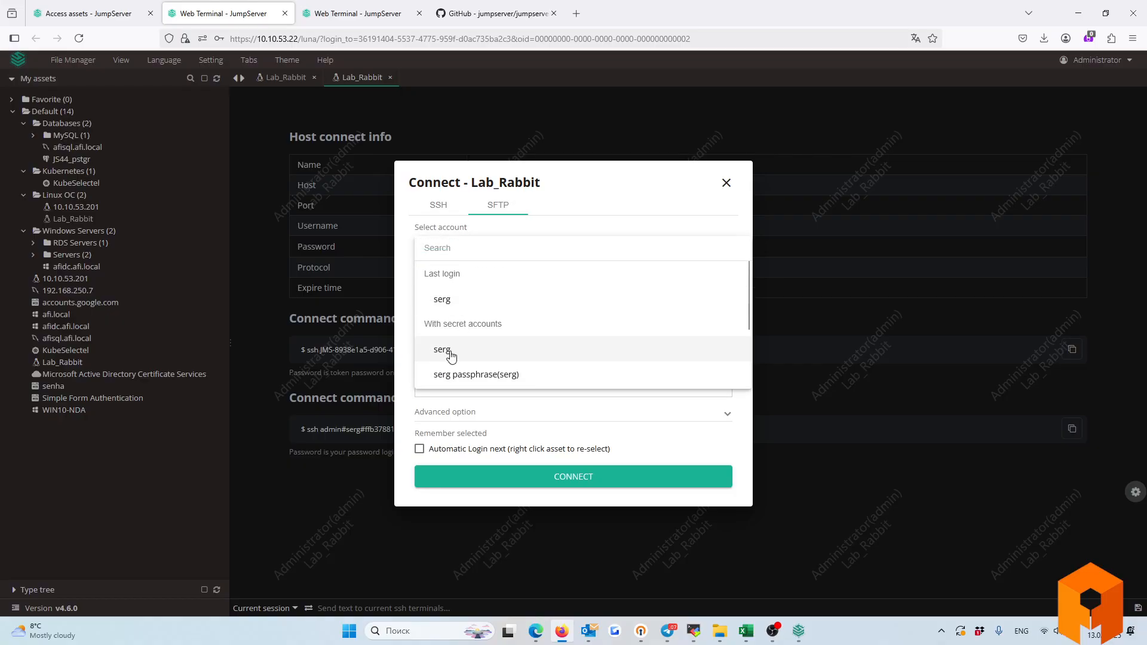
{"action": "left_click", "coordinate": [446, 297]}
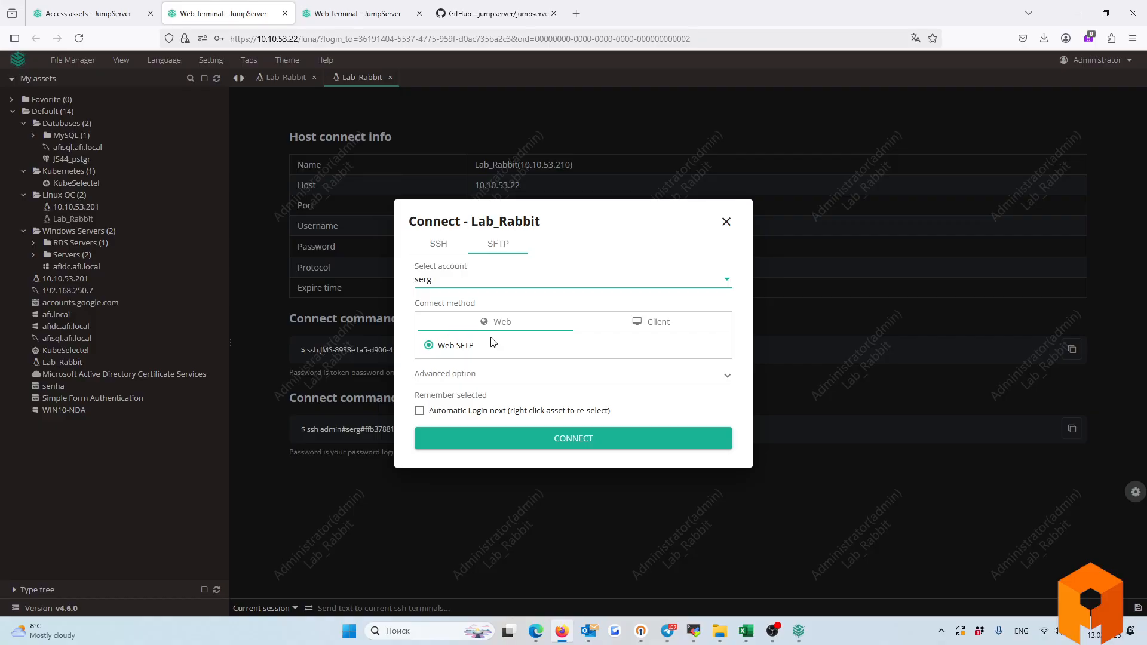
{"action": "left_click", "coordinate": [526, 440]}
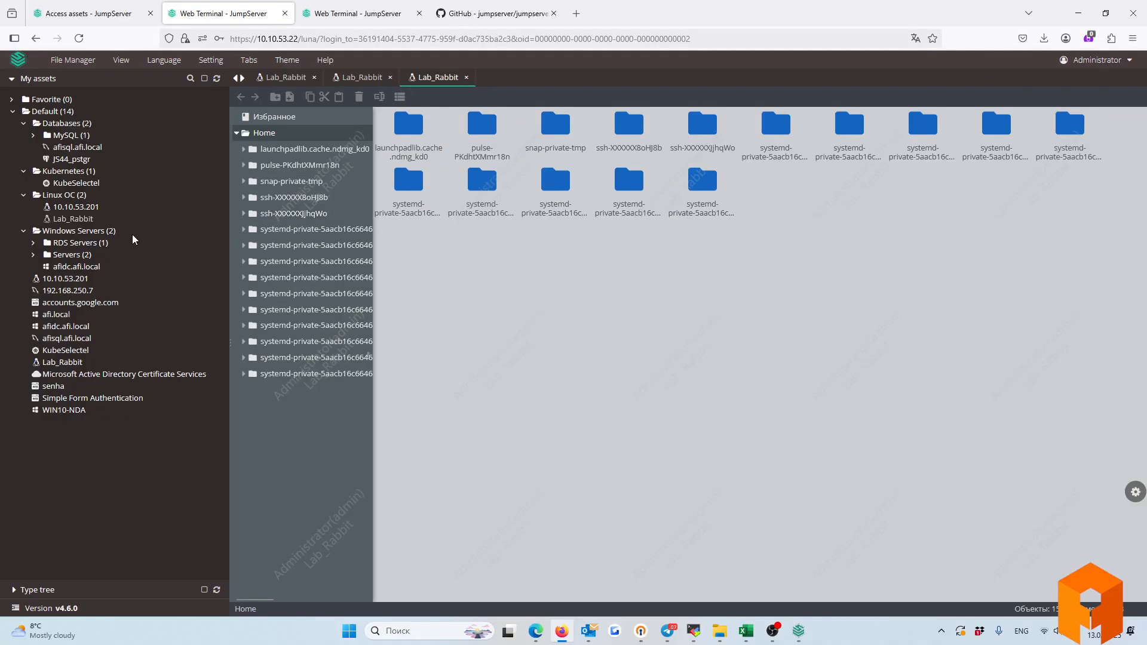
Reopen Lab_Rabbit's SFTP options, choose the SFTP Client method, and connect.
{"action": "left_click", "coordinate": [69, 219]}
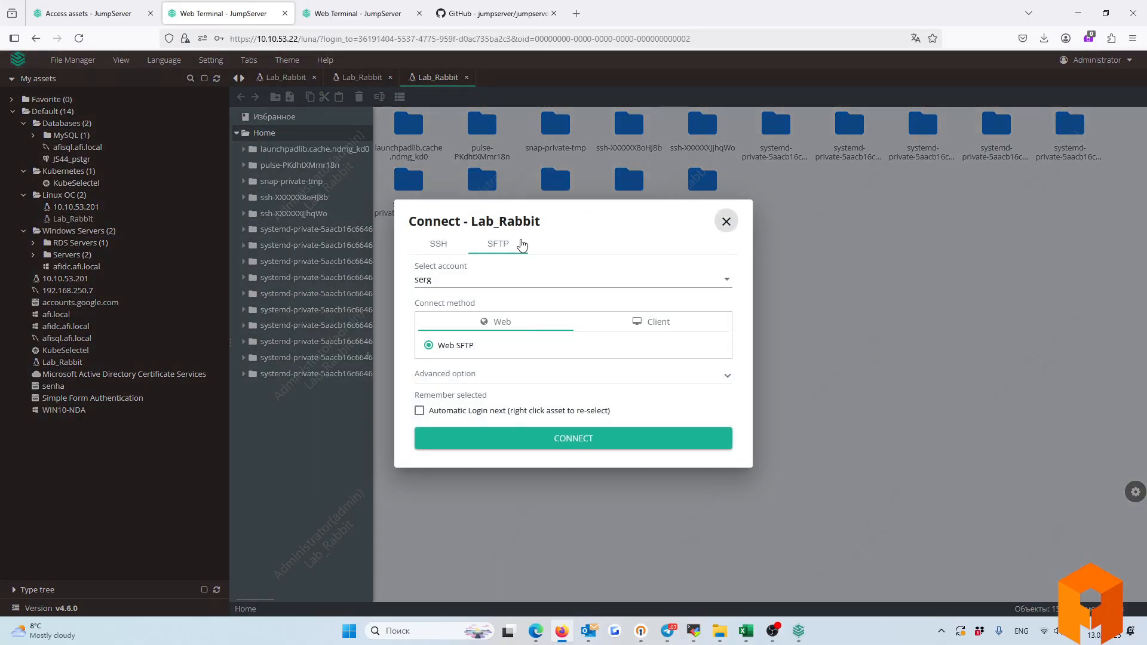
{"action": "left_click", "coordinate": [647, 325]}
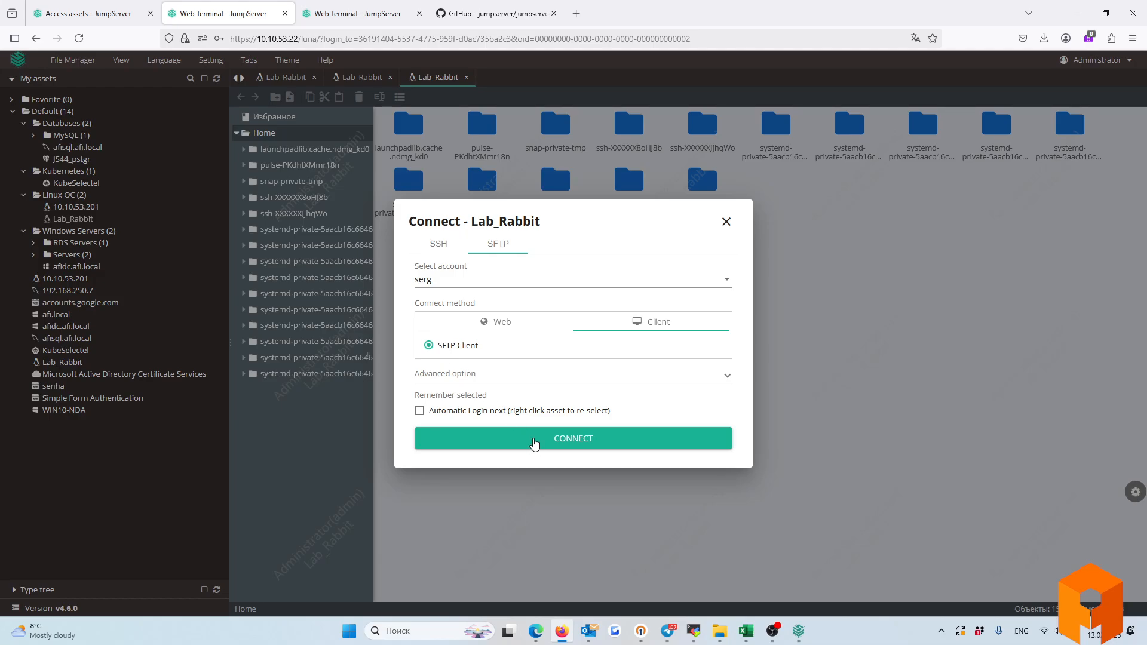
{"action": "left_click", "coordinate": [534, 440]}
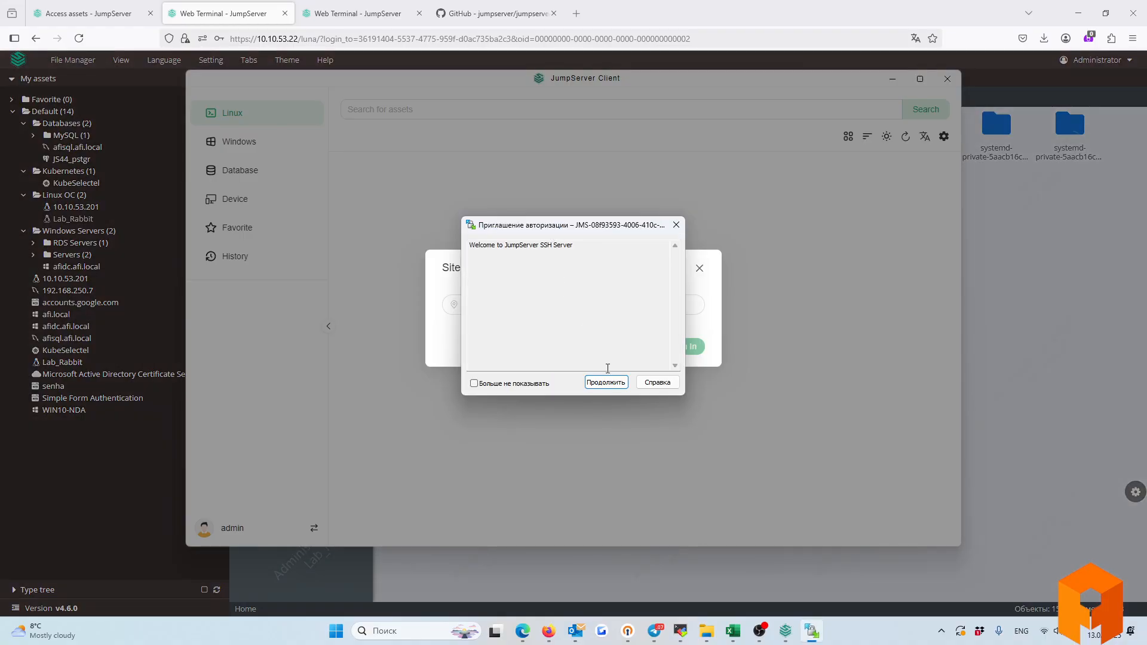
Accept Lab_Rabbit's host key, view its remote files, then disconnect and close WinSCP.
{"action": "left_click", "coordinate": [608, 380]}
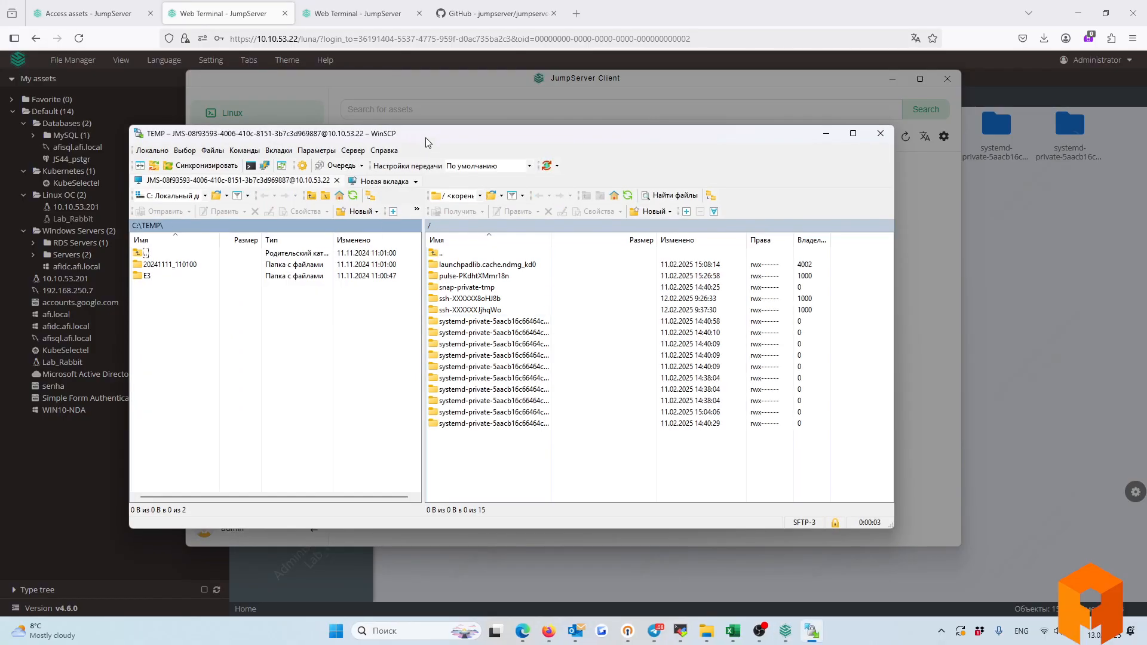
{"action": "mouse_move", "coordinate": [425, 137]}
{"action": "left_mouse_down"}
{"action": "mouse_move", "coordinate": [334, 141]}
{"action": "mouse_move", "coordinate": [410, 150]}
{"action": "left_mouse_up"}
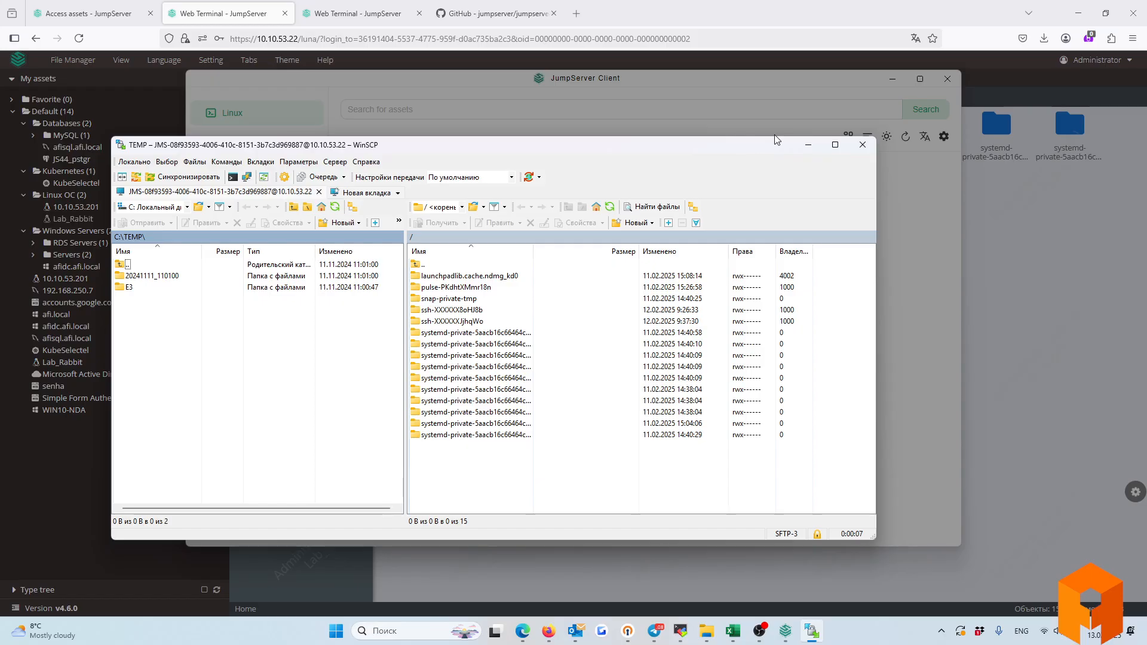
{"action": "left_click", "coordinate": [862, 145]}
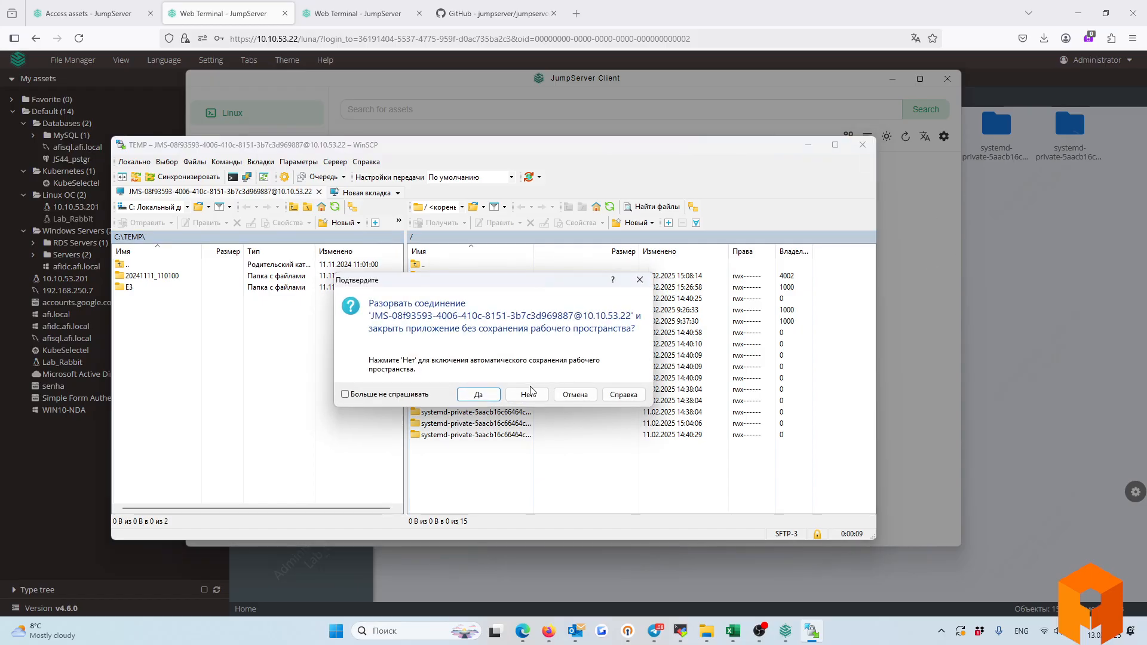
{"action": "left_click", "coordinate": [478, 393]}
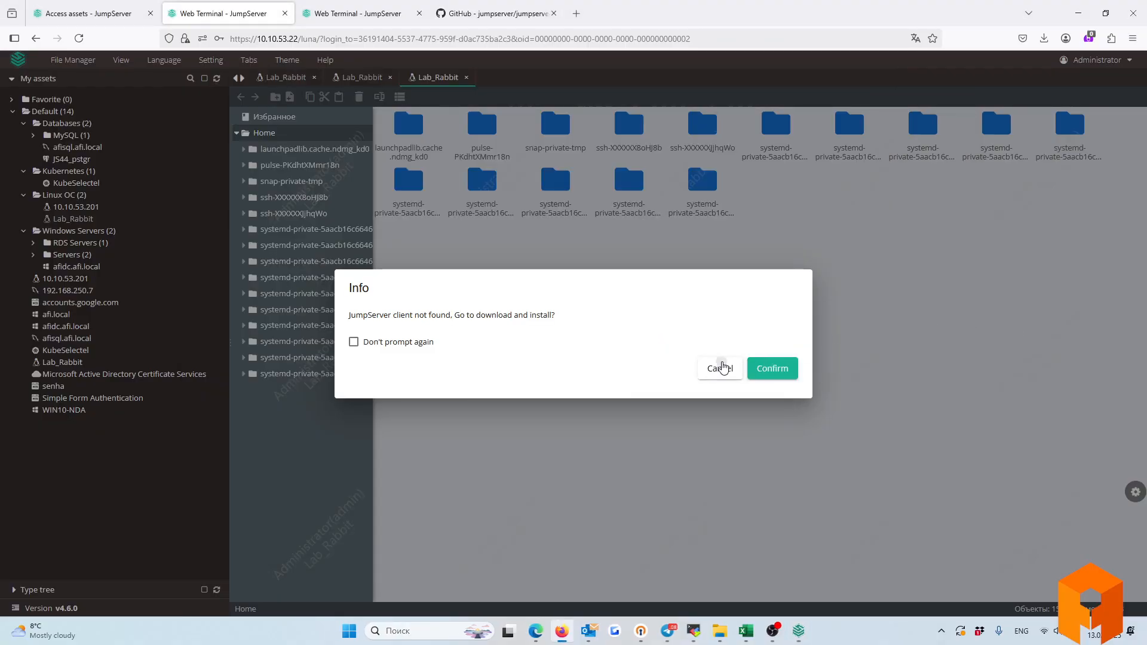
Decline the client download and start a Web GUI RDP session to afidc.afi.local.
{"action": "left_click", "coordinate": [719, 368]}
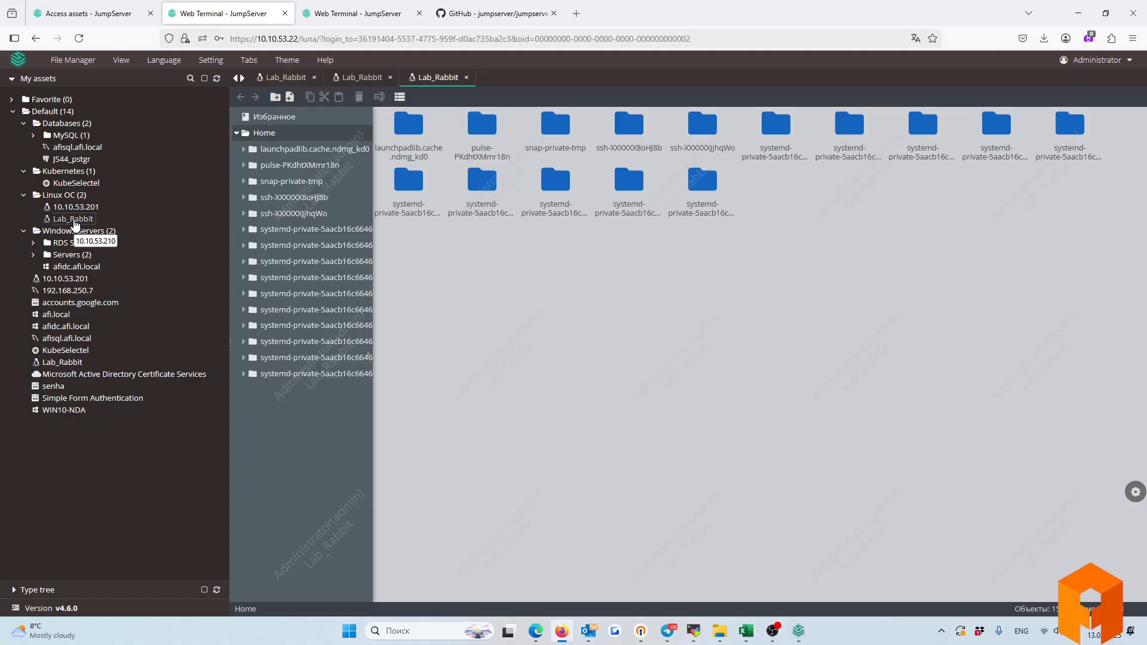
{"action": "left_click", "coordinate": [68, 268]}
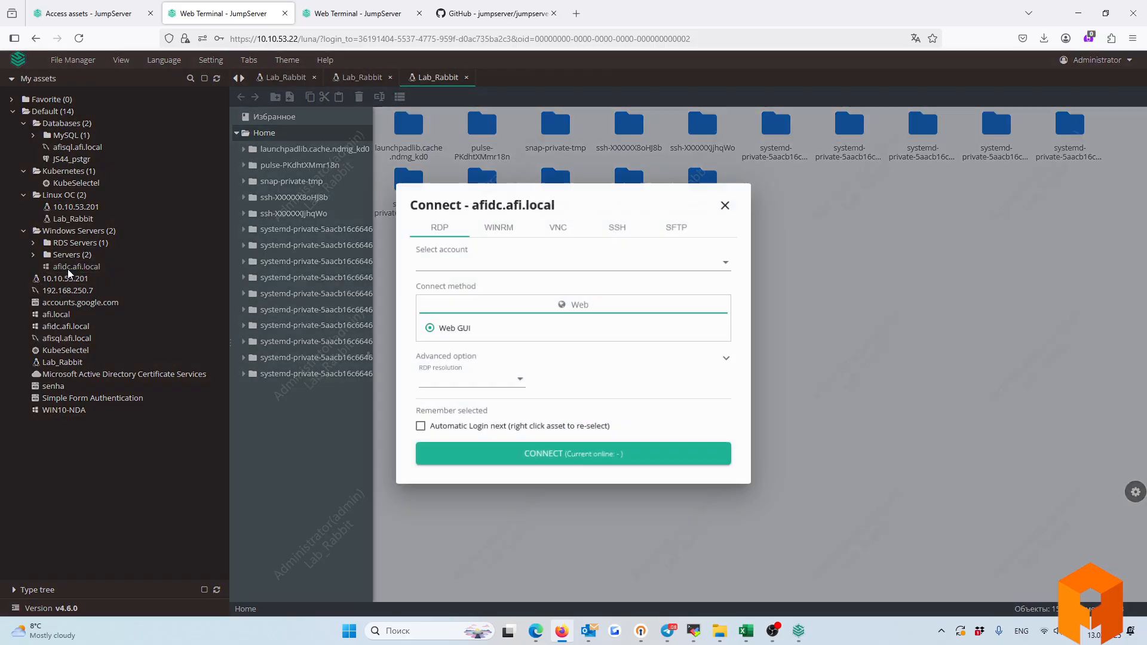
{"action": "left_click", "coordinate": [725, 206]}
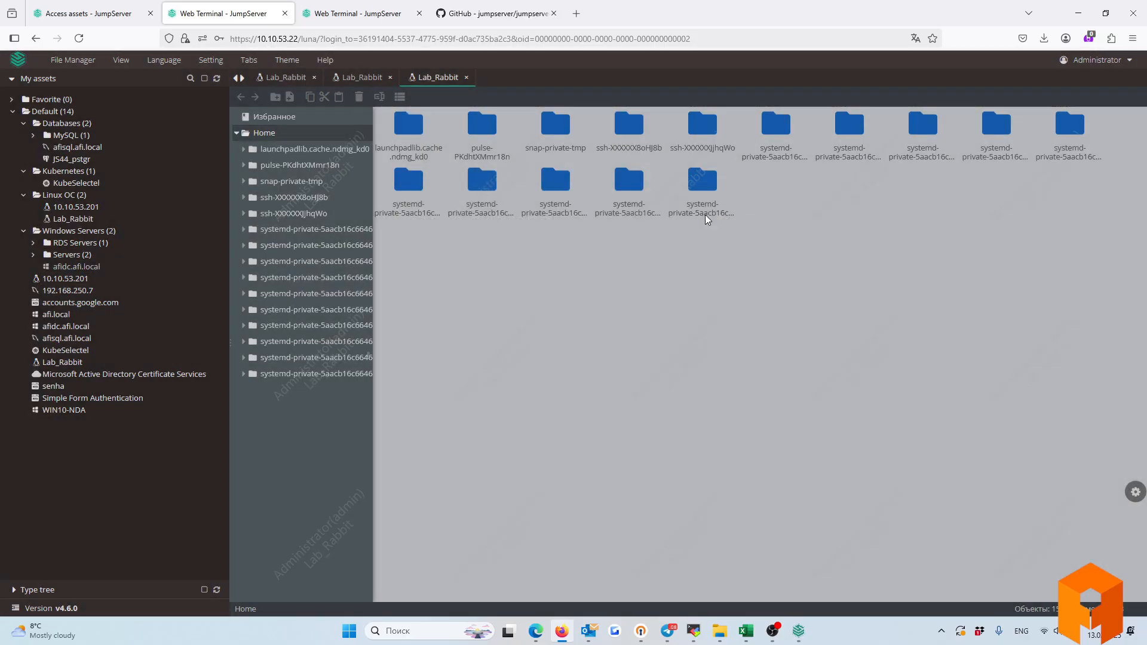
{"action": "left_click", "coordinate": [76, 266]}
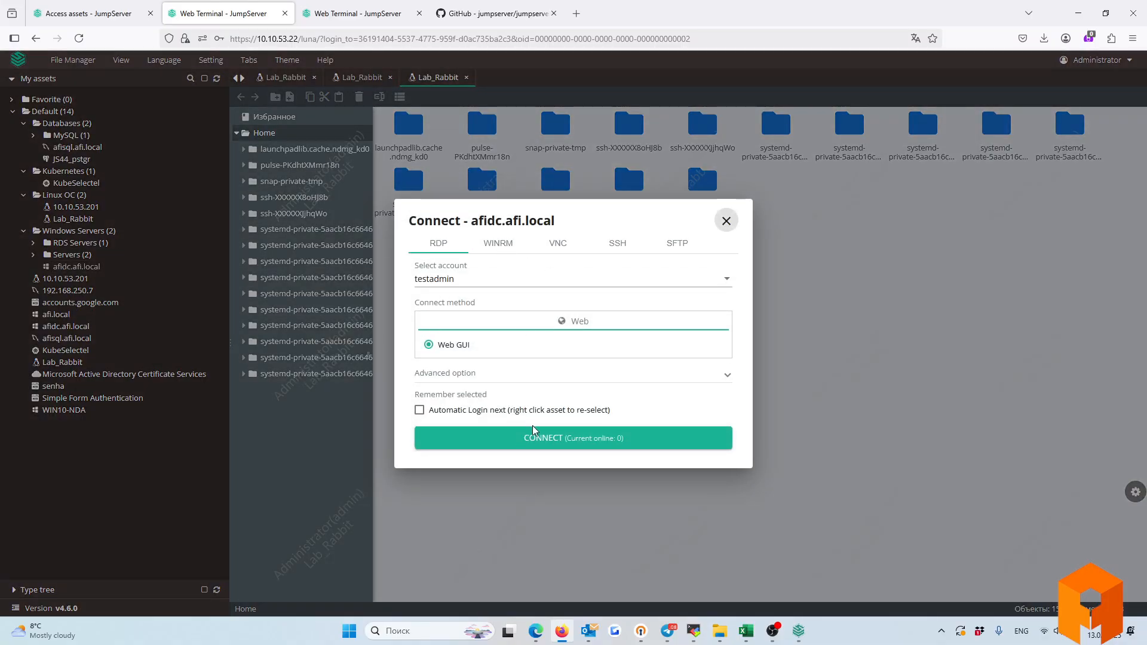
{"action": "left_click", "coordinate": [568, 439]}
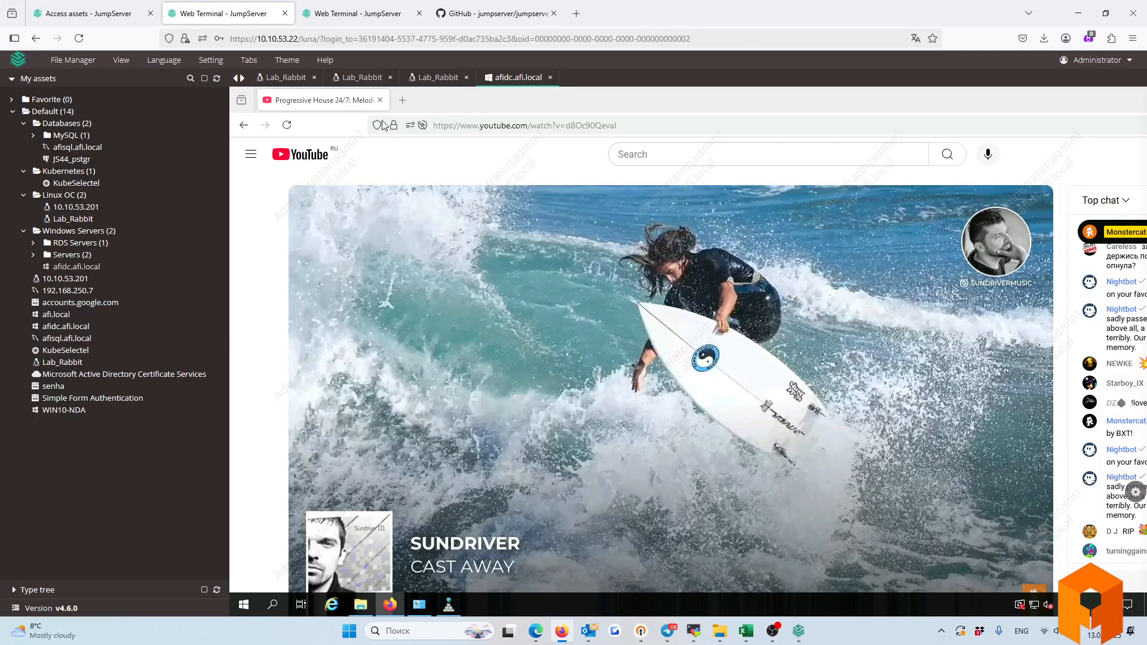
Dismiss the remote paste popup and afidc.afi.local's Connect dialog without reconnecting.
{"action": "right_click", "coordinate": [383, 104]}
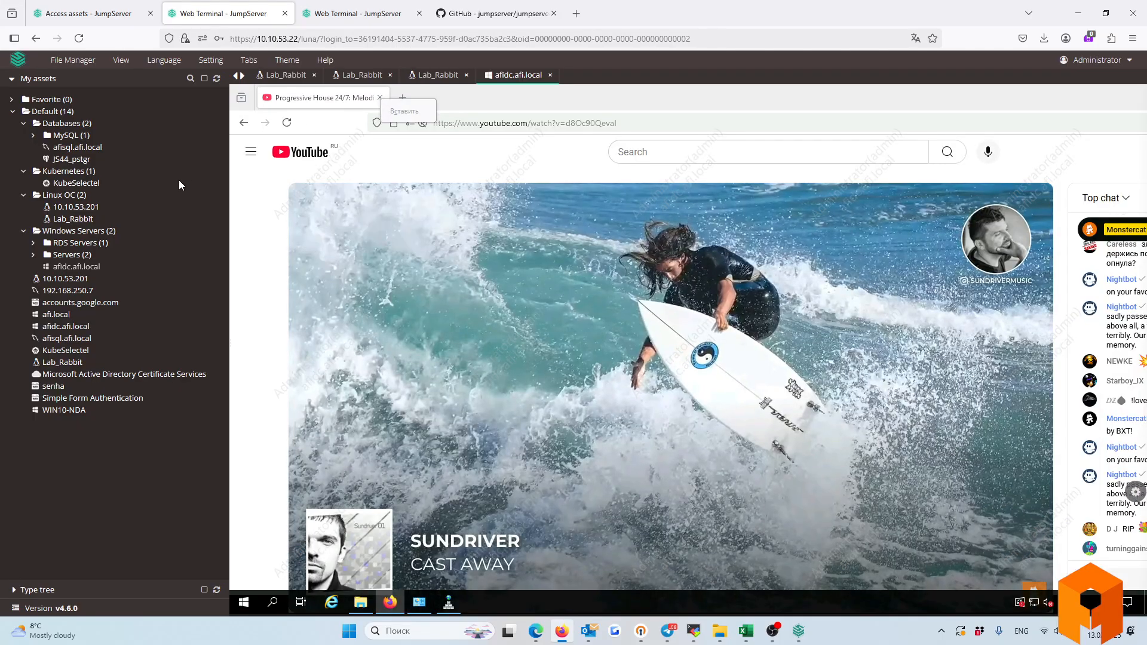
{"action": "left_click", "coordinate": [274, 607]}
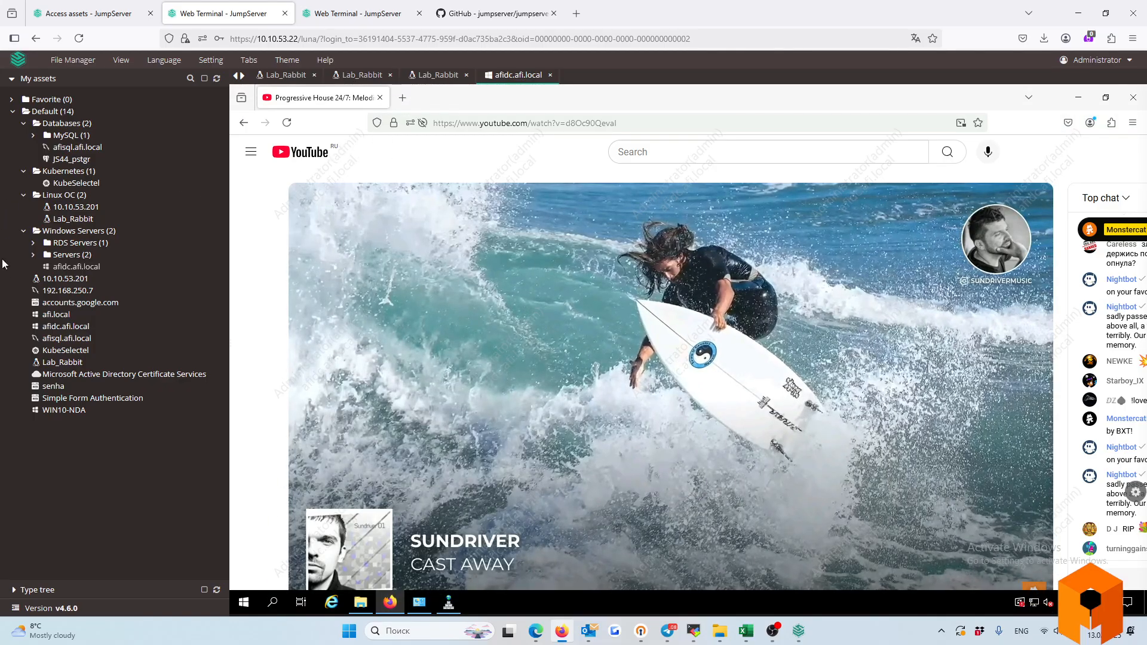
{"action": "left_click", "coordinate": [89, 268]}
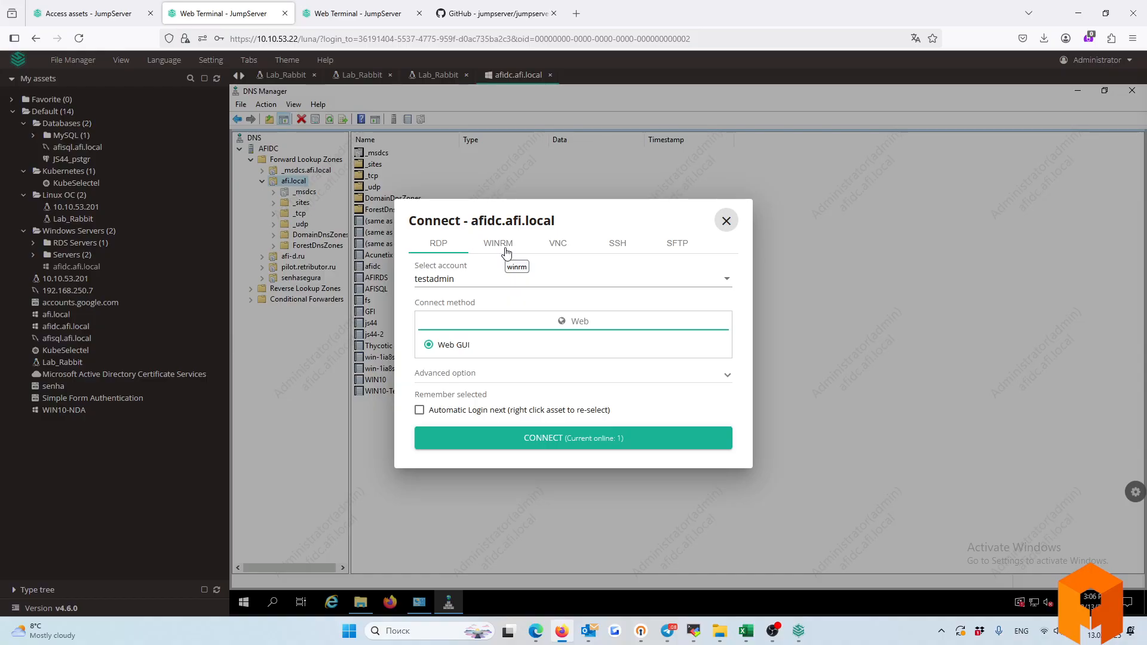
{"action": "left_click", "coordinate": [726, 221]}
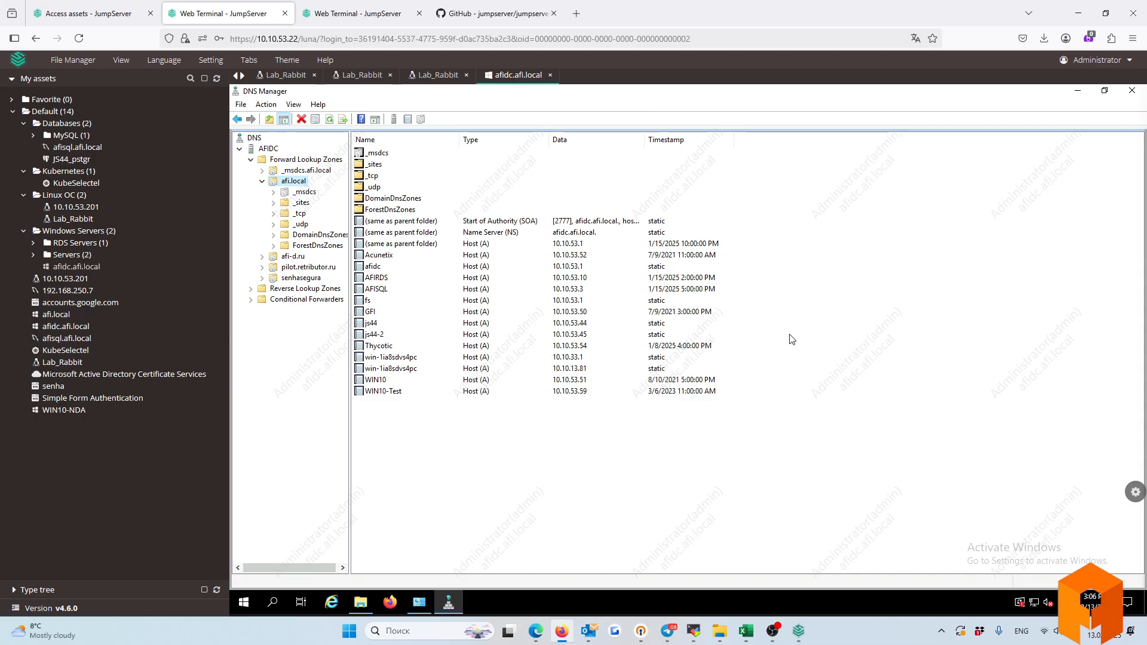
Toggle the session Settings drawer, then close the afidc.afi.local RDP tab.
{"action": "left_click", "coordinate": [1135, 495]}
{"action": "left_click", "coordinate": [1135, 495]}
{"action": "left_click", "coordinate": [1133, 496]}
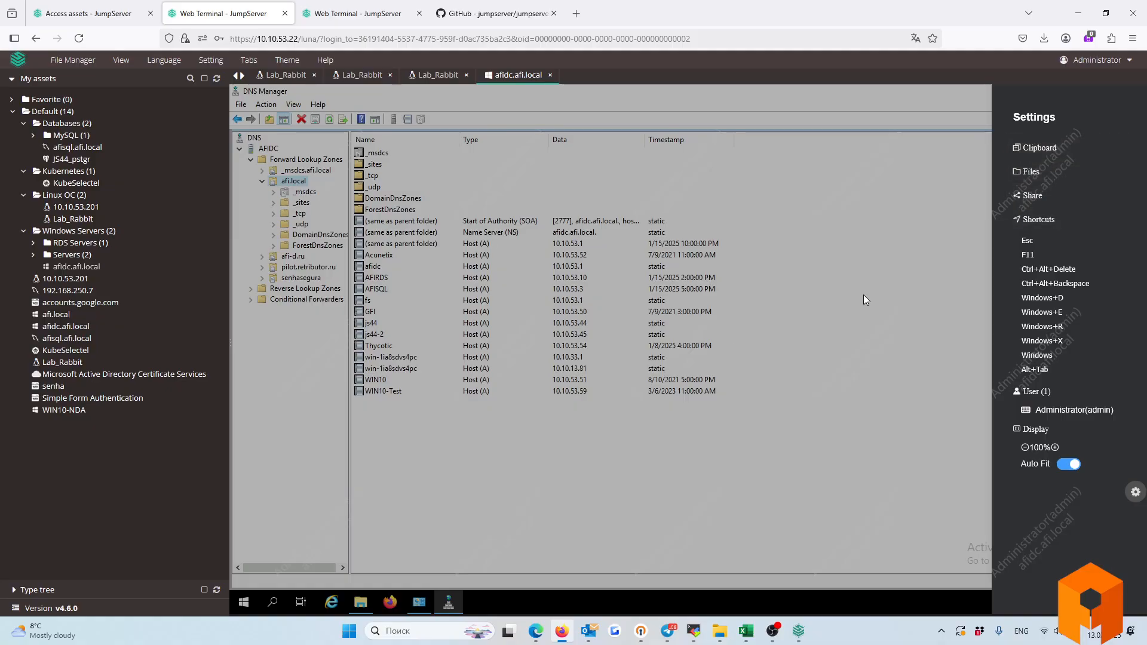
{"action": "left_click", "coordinate": [634, 486]}
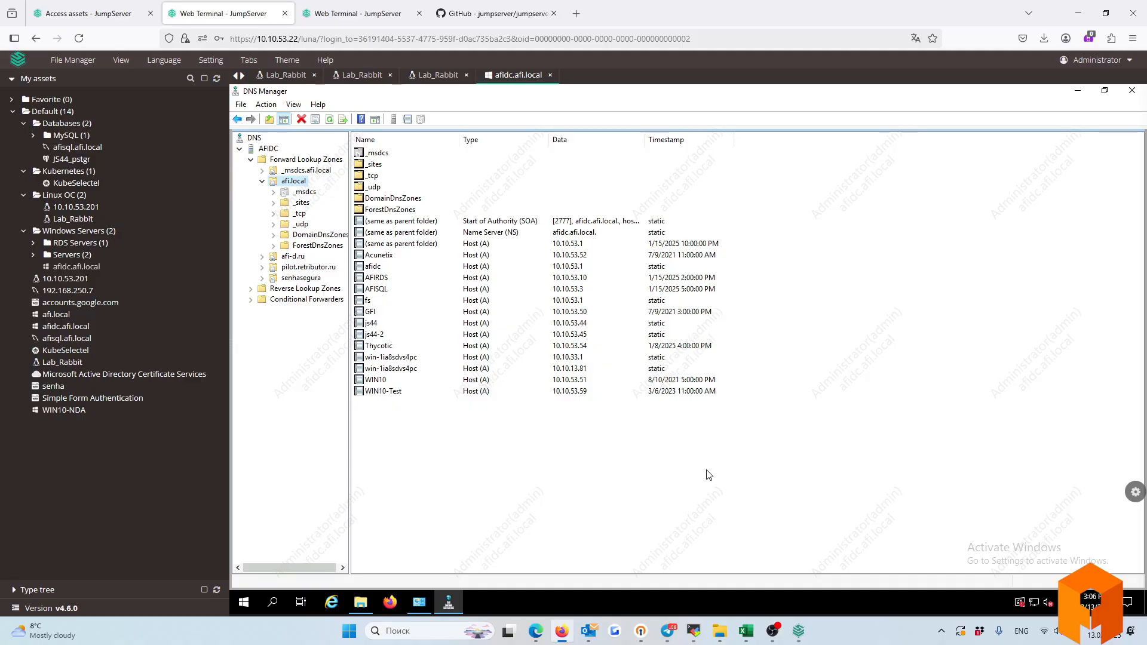
{"action": "left_click", "coordinate": [550, 75]}
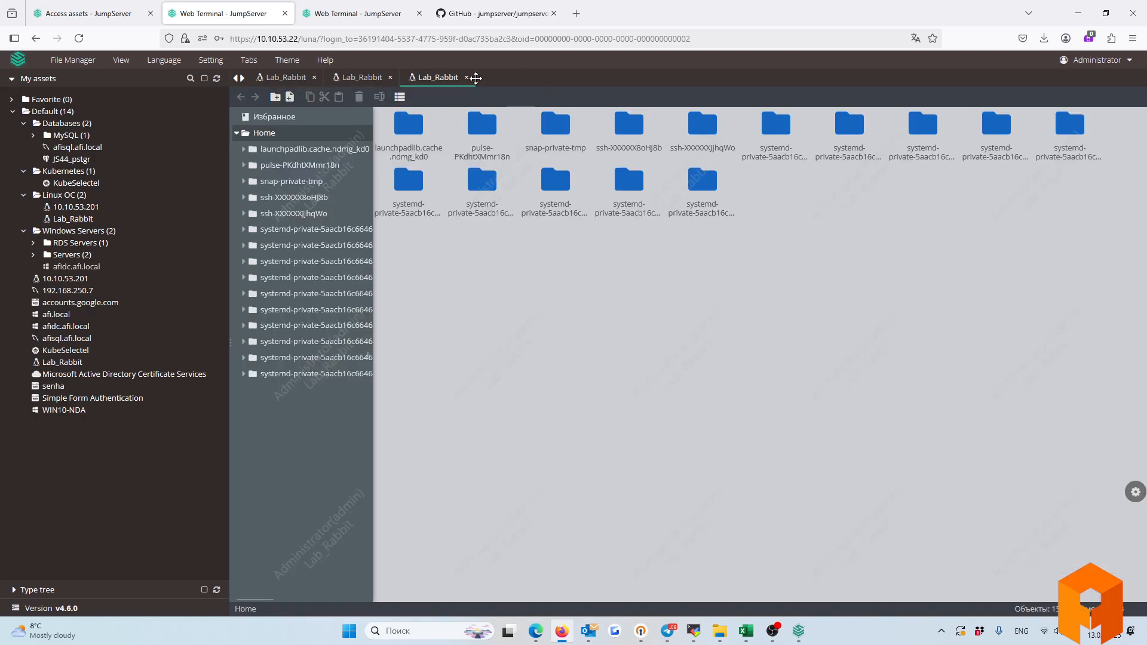
Close all three Lab_Rabbit session tabs.
{"action": "left_click", "coordinate": [466, 75]}
{"action": "left_click", "coordinate": [390, 78]}
{"action": "left_click", "coordinate": [314, 78]}
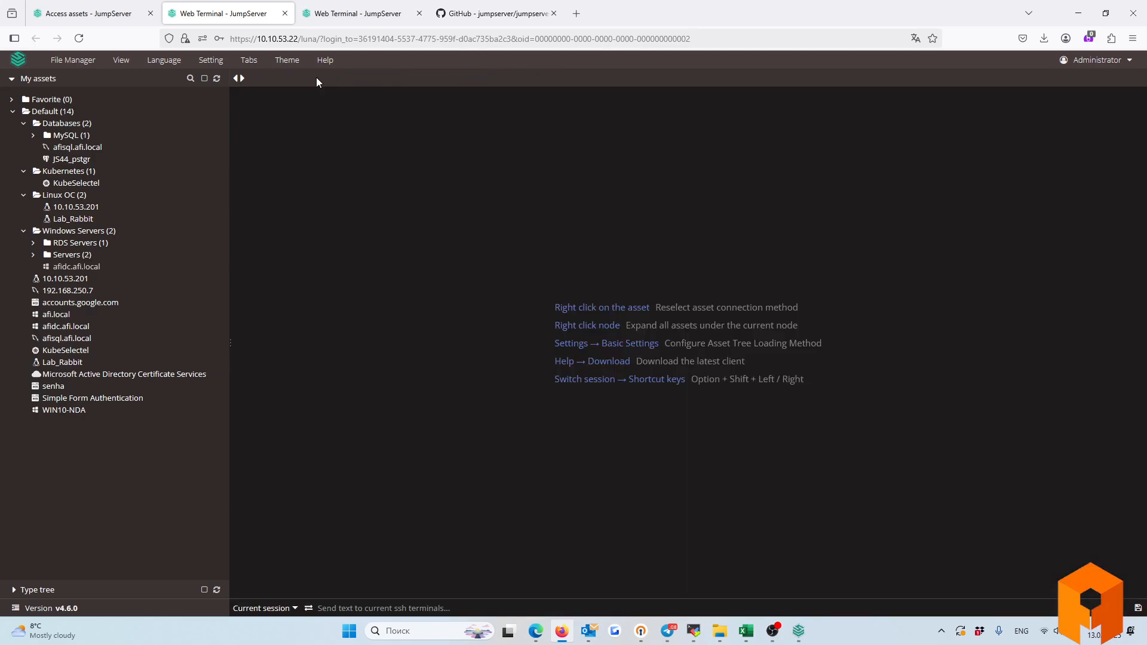
Connect to afisql.afi.local through the MySQL Web CLI.
{"action": "left_click", "coordinate": [70, 147]}
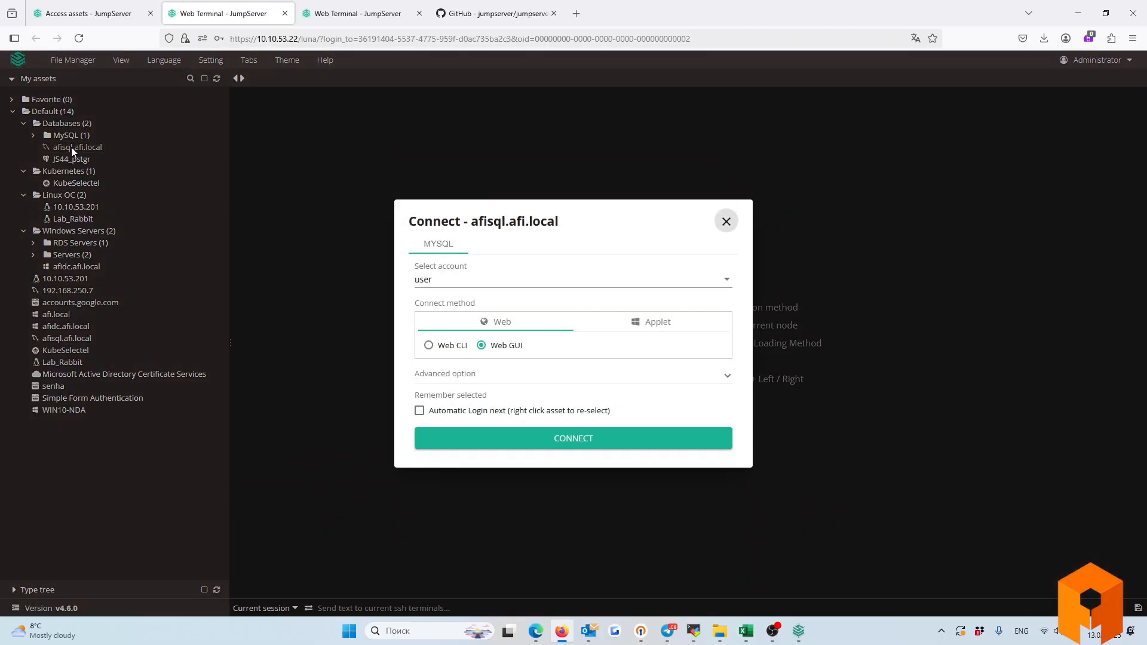
{"action": "left_click", "coordinate": [429, 346]}
{"action": "left_click", "coordinate": [512, 438]}
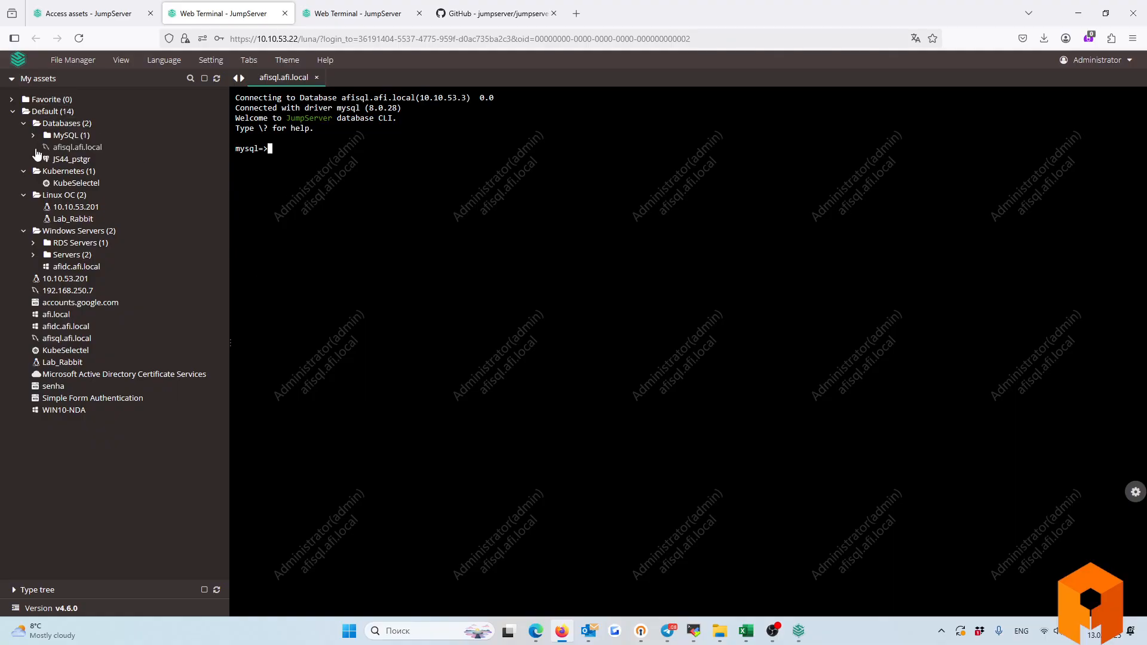
Skip JS44_pstgr and connect to afisql.afi.local through the MySQL Web GUI.
{"action": "left_click", "coordinate": [70, 159]}
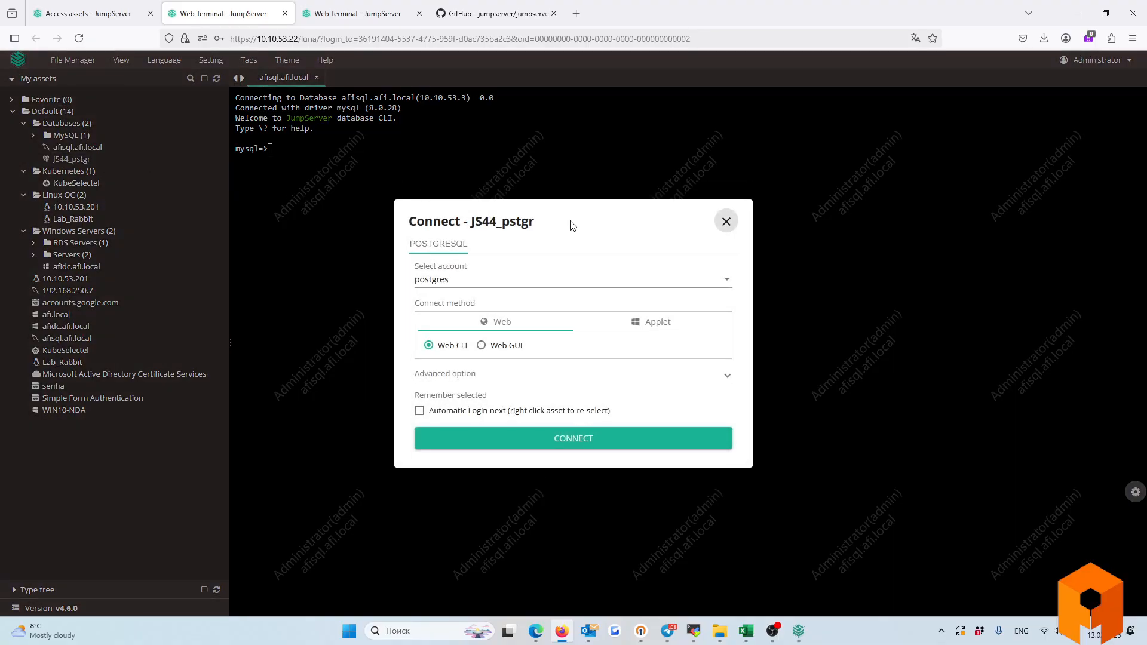
{"action": "left_click", "coordinate": [717, 230]}
{"action": "left_click", "coordinate": [66, 147]}
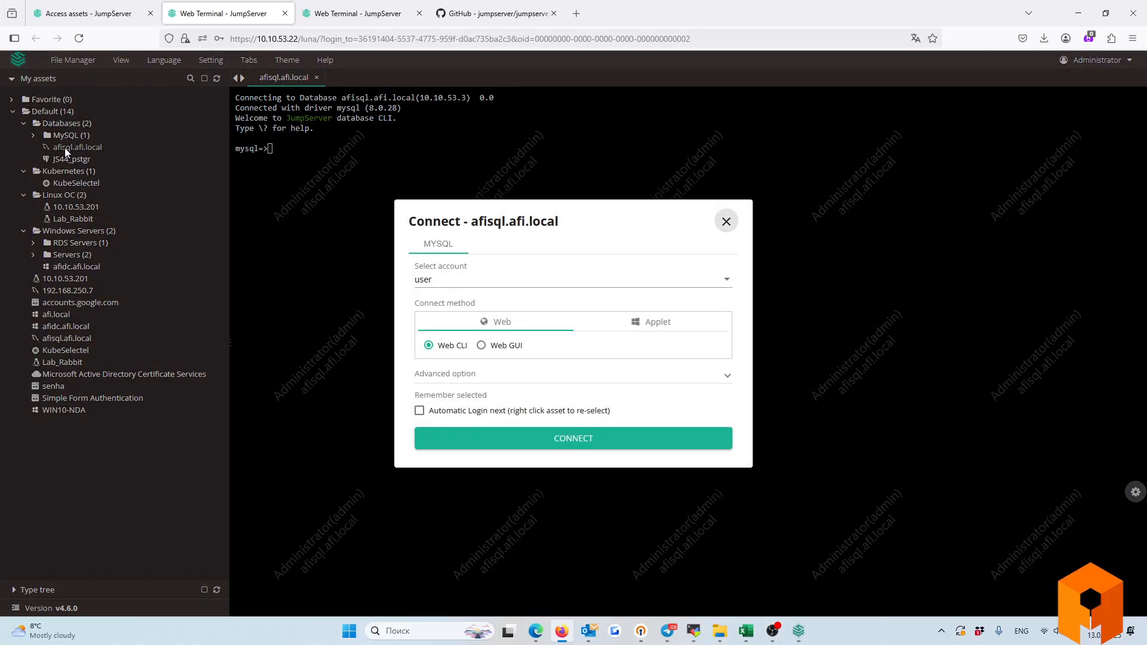
{"action": "left_click", "coordinate": [482, 346]}
{"action": "left_click", "coordinate": [519, 441]}
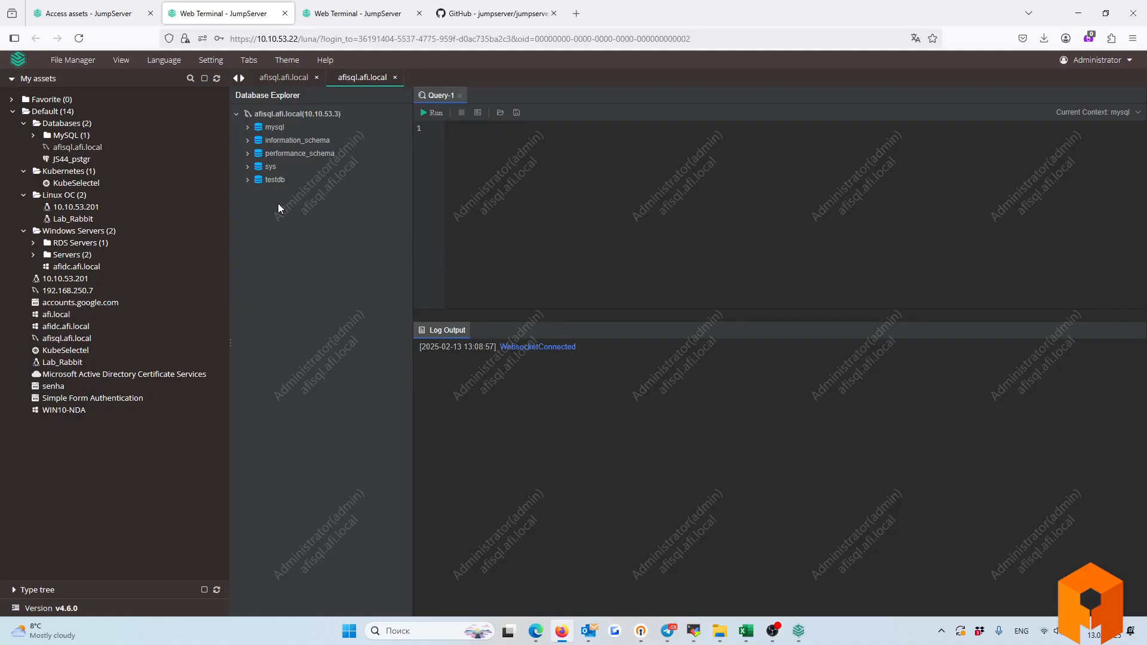
Expand the testdb, sys, performance_schema, information_schema and mysql databases in Database Explorer.
{"action": "left_click", "coordinate": [247, 179]}
{"action": "left_click", "coordinate": [248, 167]}
{"action": "left_click", "coordinate": [248, 152]}
{"action": "left_click", "coordinate": [248, 140]}
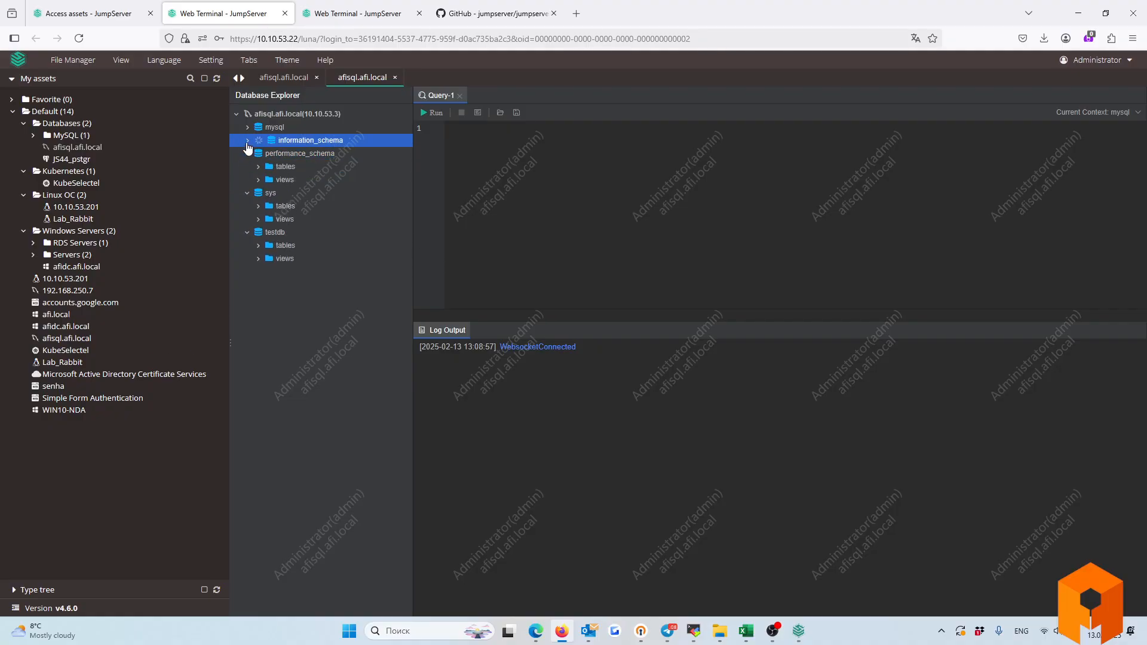
{"action": "left_click", "coordinate": [247, 126]}
List information_schema's tables, then view afisql.afi.local's Applet option, DBeaver Community.
{"action": "left_click", "coordinate": [259, 153]}
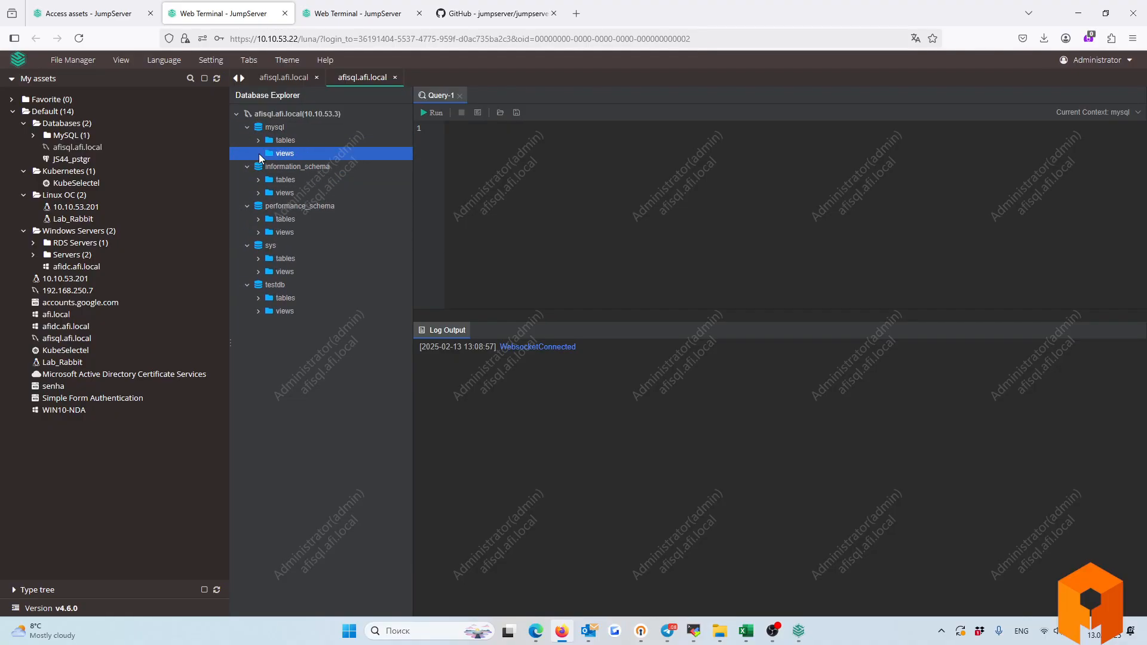
{"action": "left_click", "coordinate": [503, 148]}
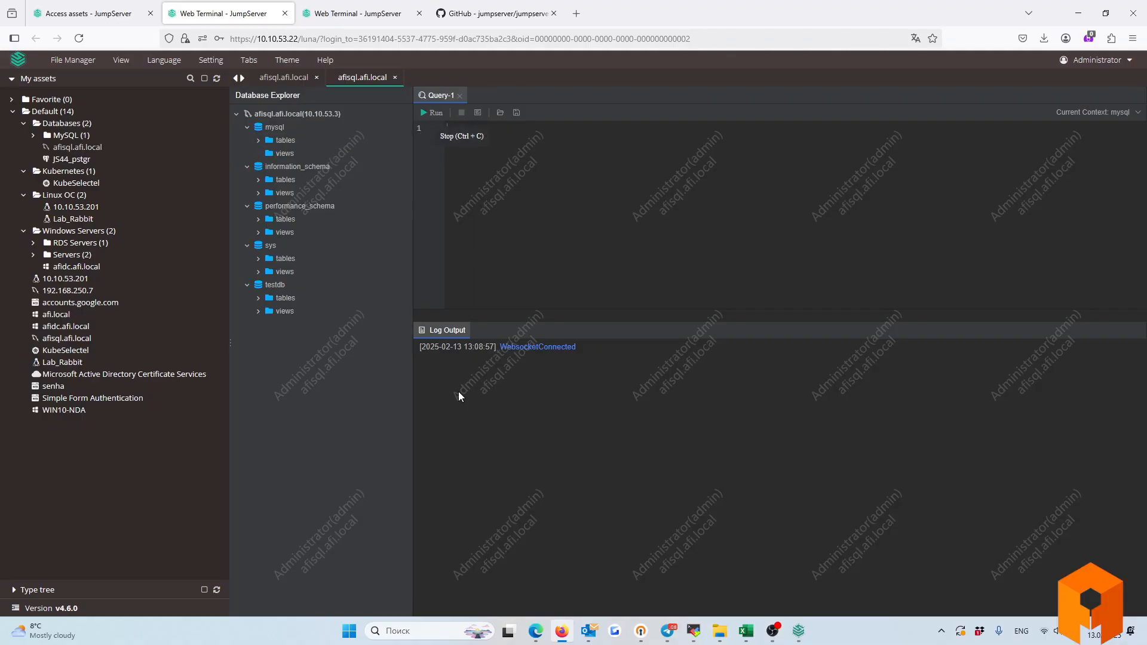
{"action": "left_click_drag", "start_coordinate": [423, 348], "coordinate": [463, 443]}
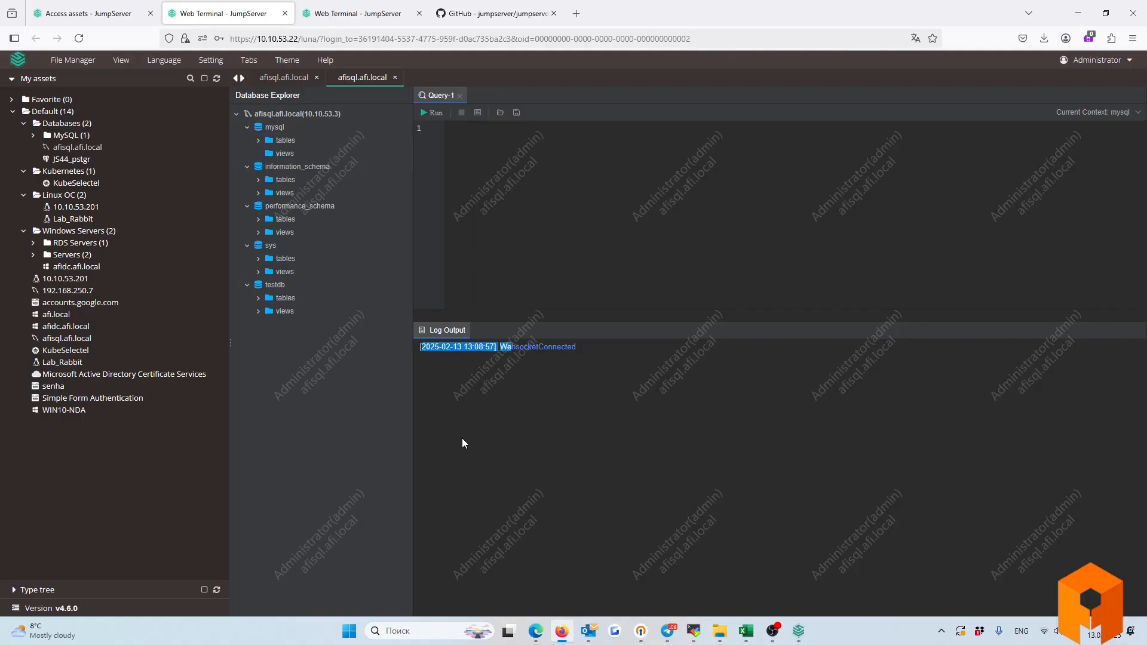
{"action": "left_click", "coordinate": [463, 442]}
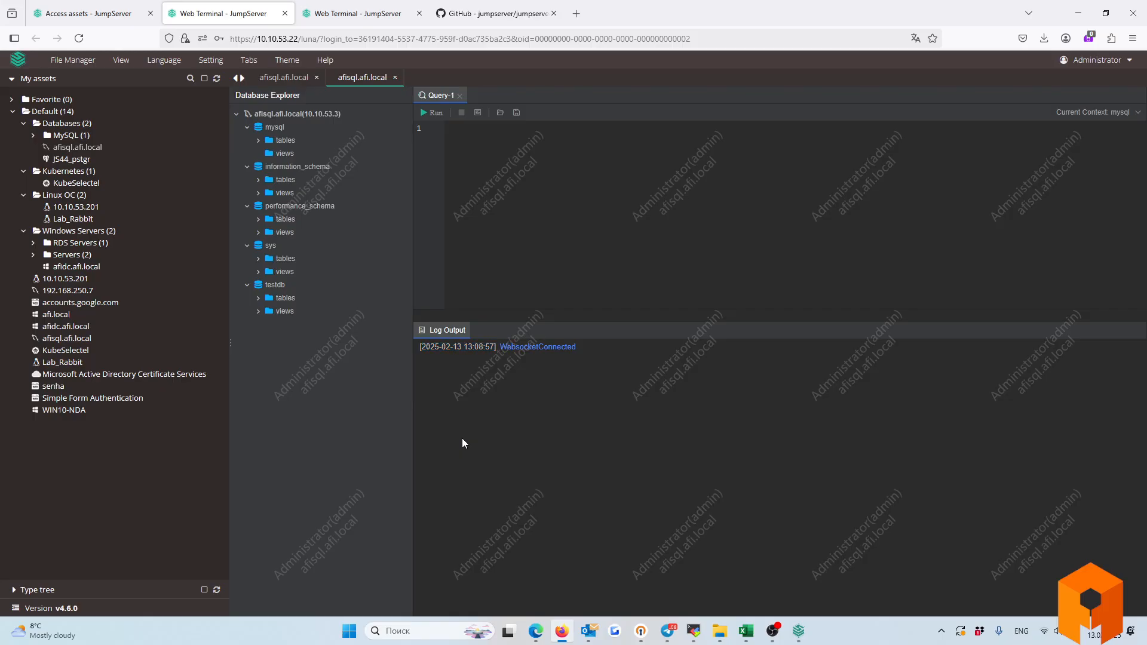
{"action": "left_click", "coordinate": [261, 183]}
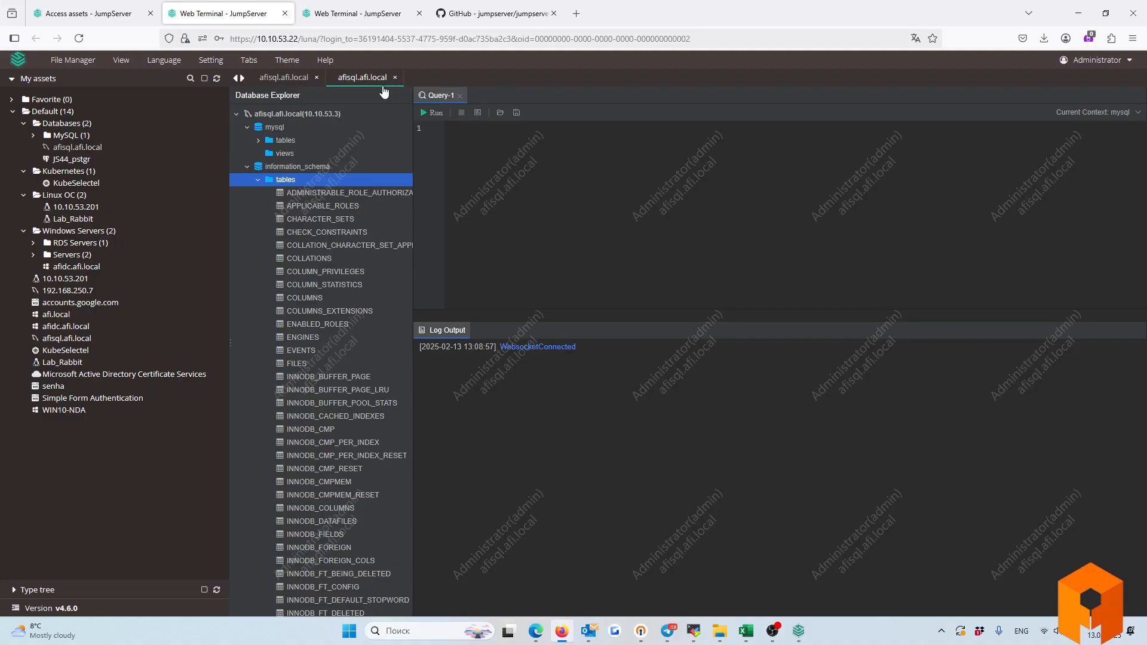
{"action": "left_click", "coordinate": [82, 148]}
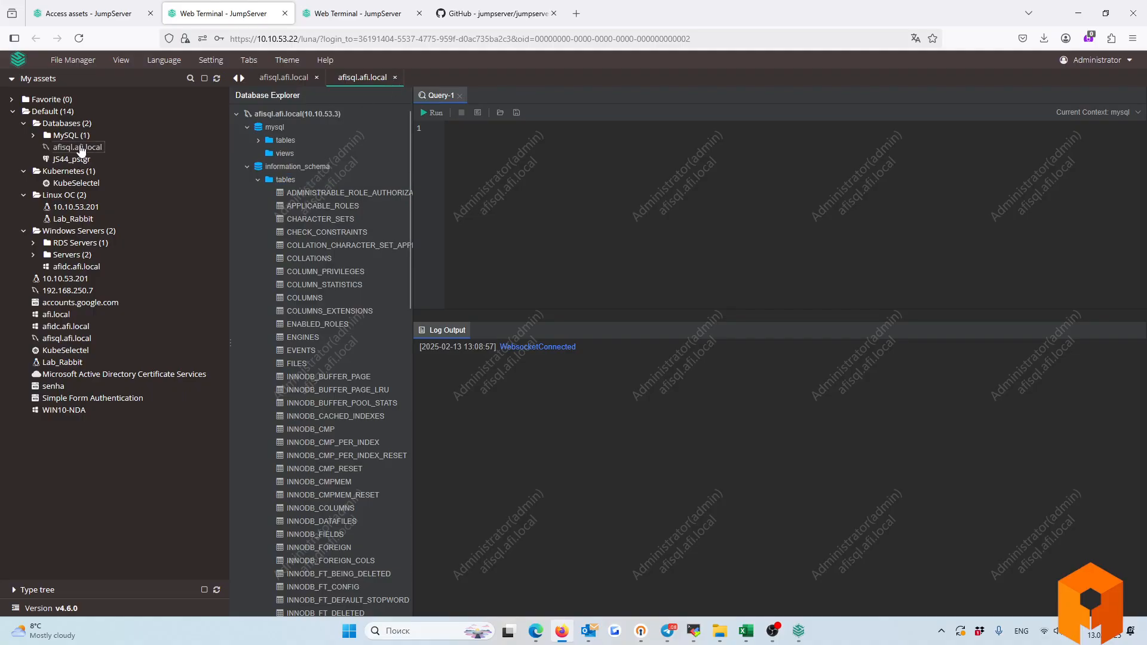
{"action": "left_click", "coordinate": [634, 327]}
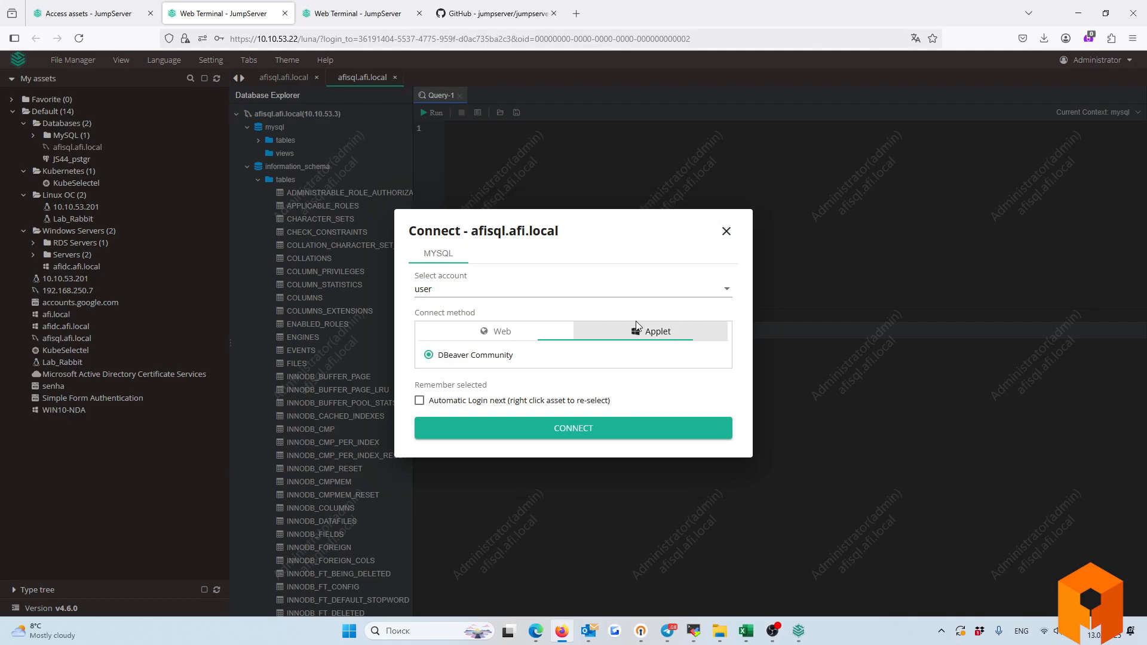
Switch between the Applet and Web tabs of afisql.afi.local's Connect dialog, then close it.
{"action": "left_click", "coordinate": [489, 330]}
{"action": "left_click", "coordinate": [657, 324]}
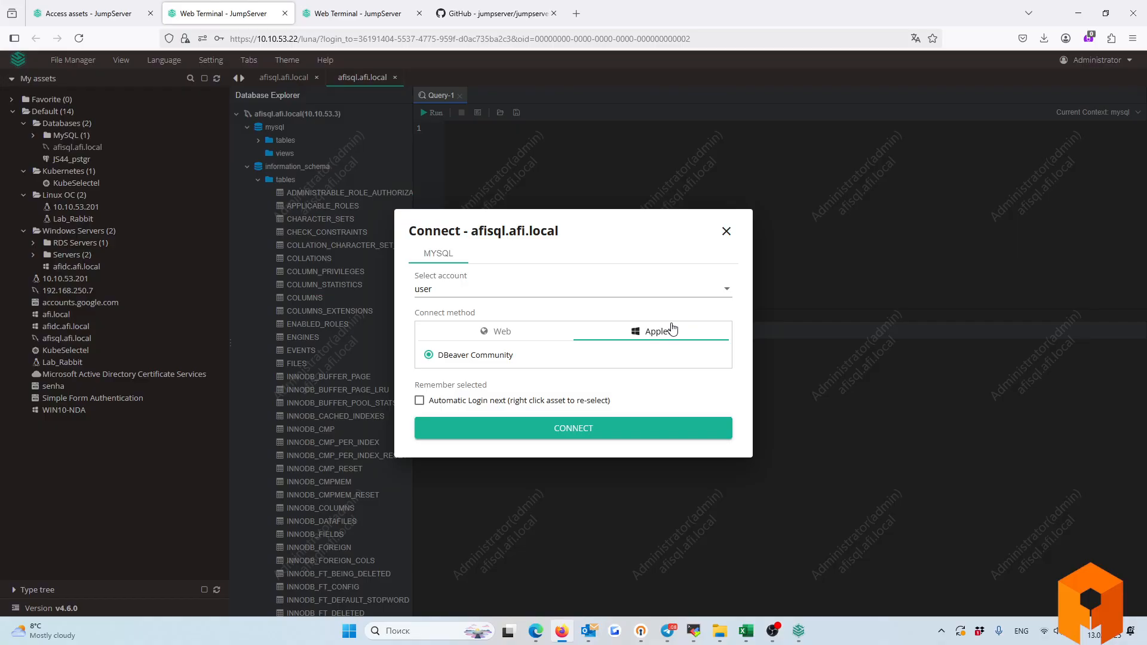
{"action": "left_click", "coordinate": [501, 333]}
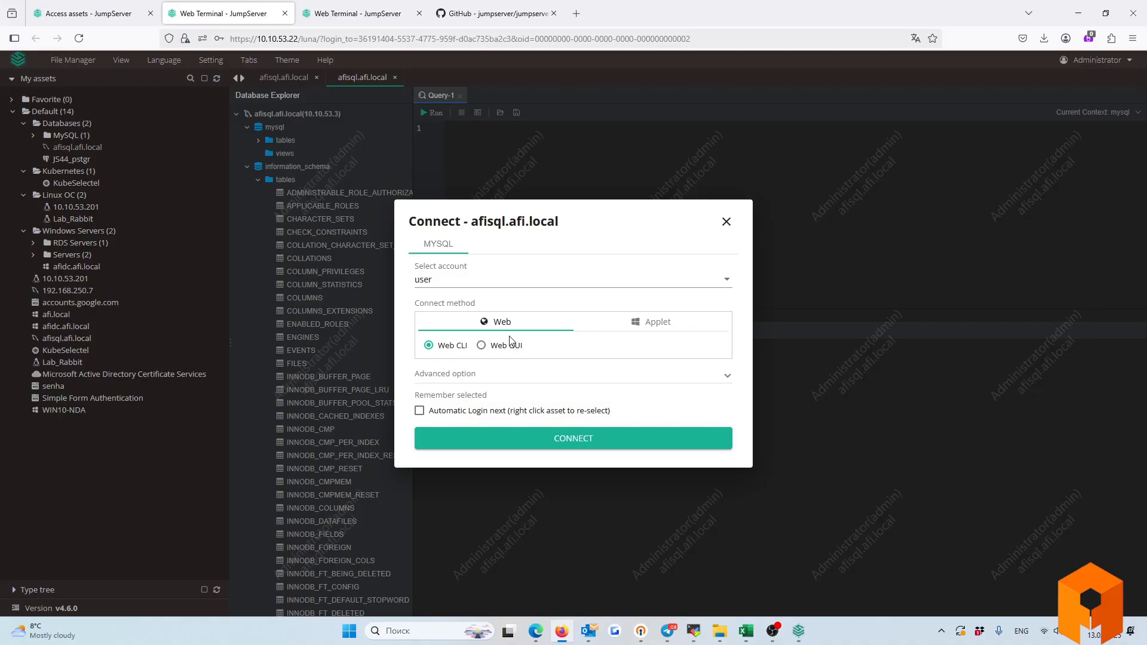
{"action": "left_click", "coordinate": [726, 222]}
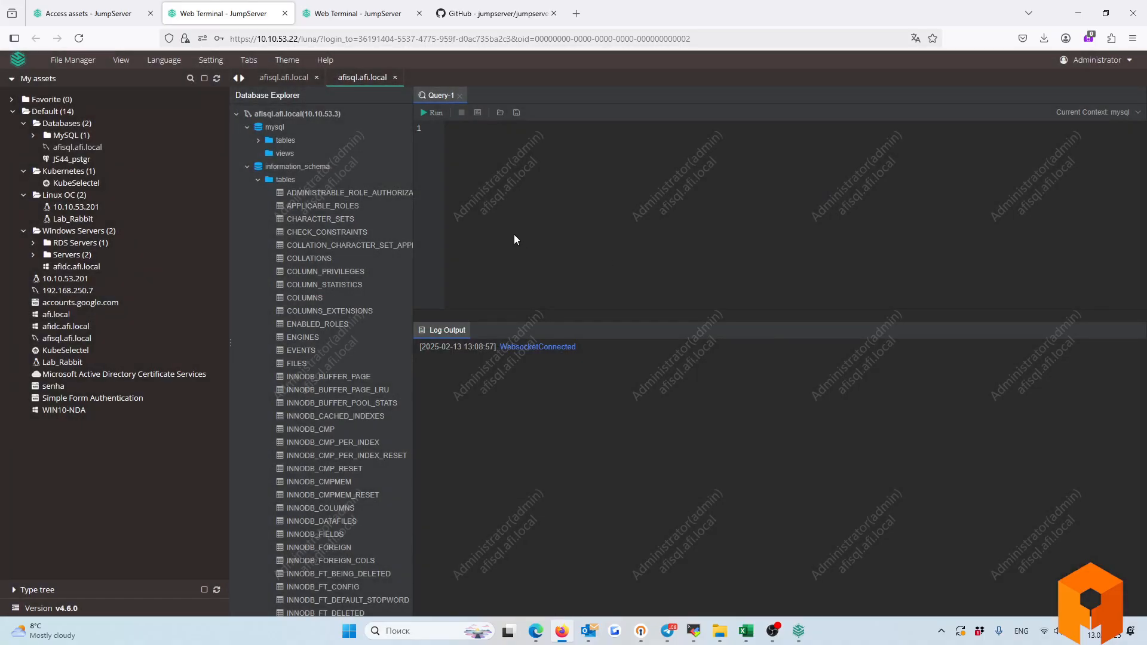
Expand the MySQL asset group and review KubeSelectel's K8s Web CLI option without connecting.
{"action": "left_click", "coordinate": [34, 135]}
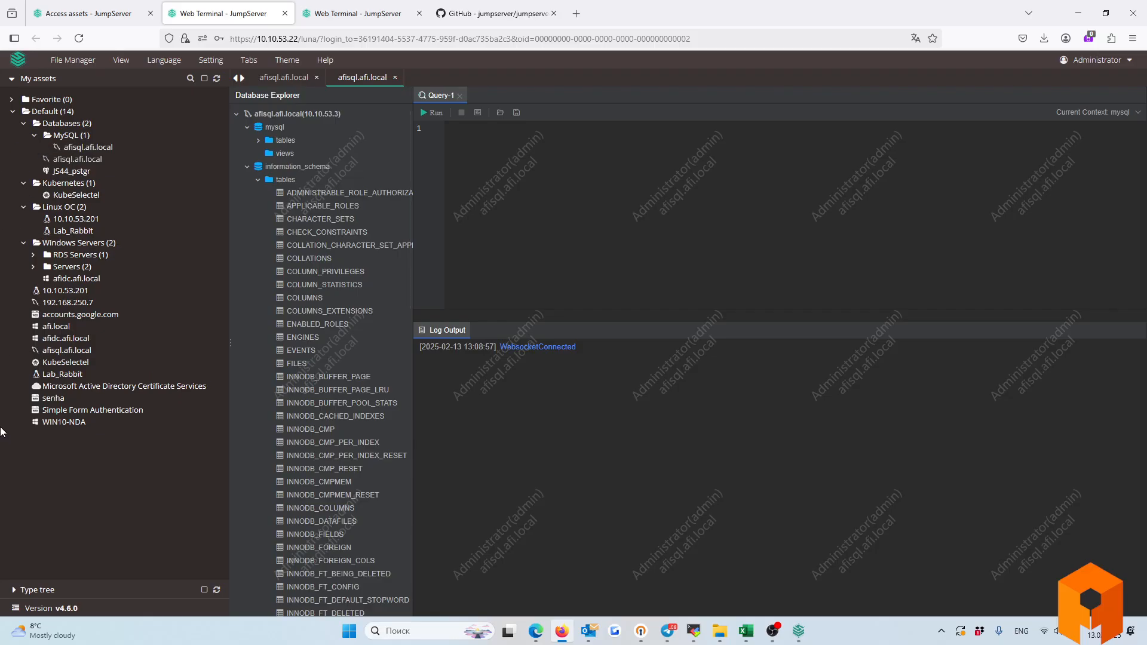
{"action": "left_click", "coordinate": [58, 366]}
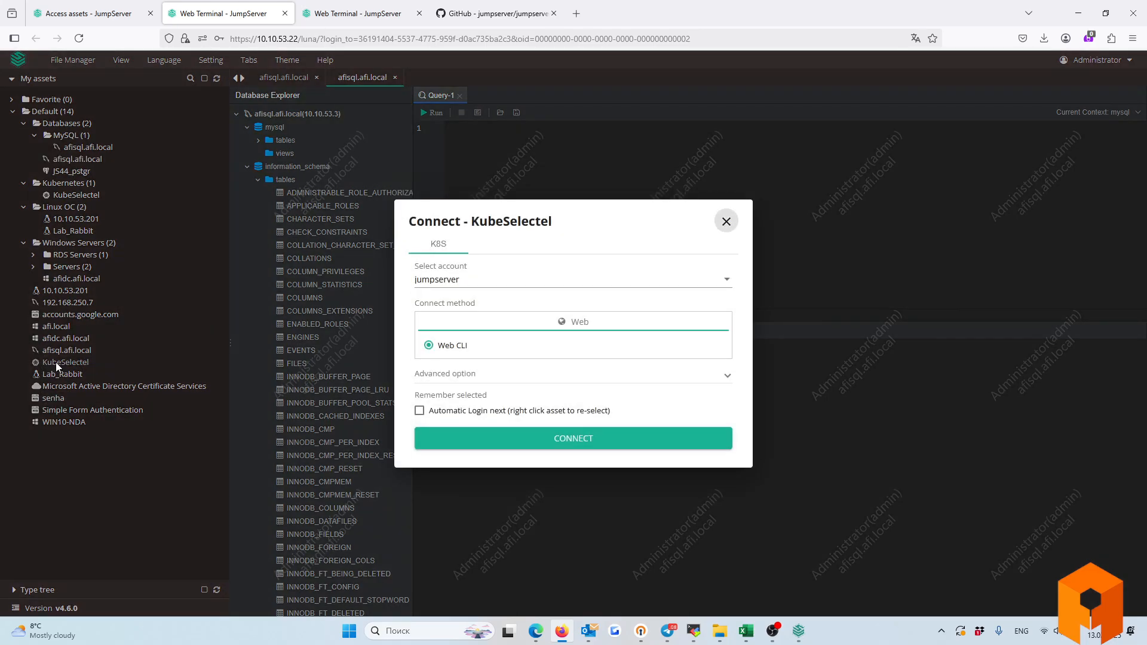
{"action": "left_click", "coordinate": [725, 220]}
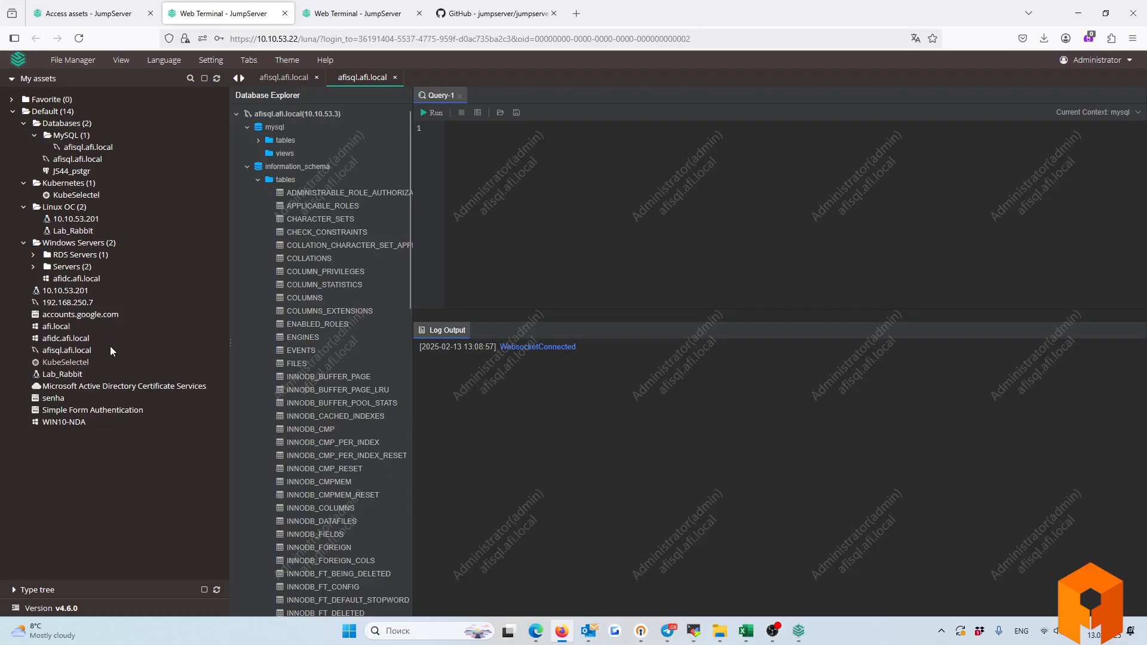
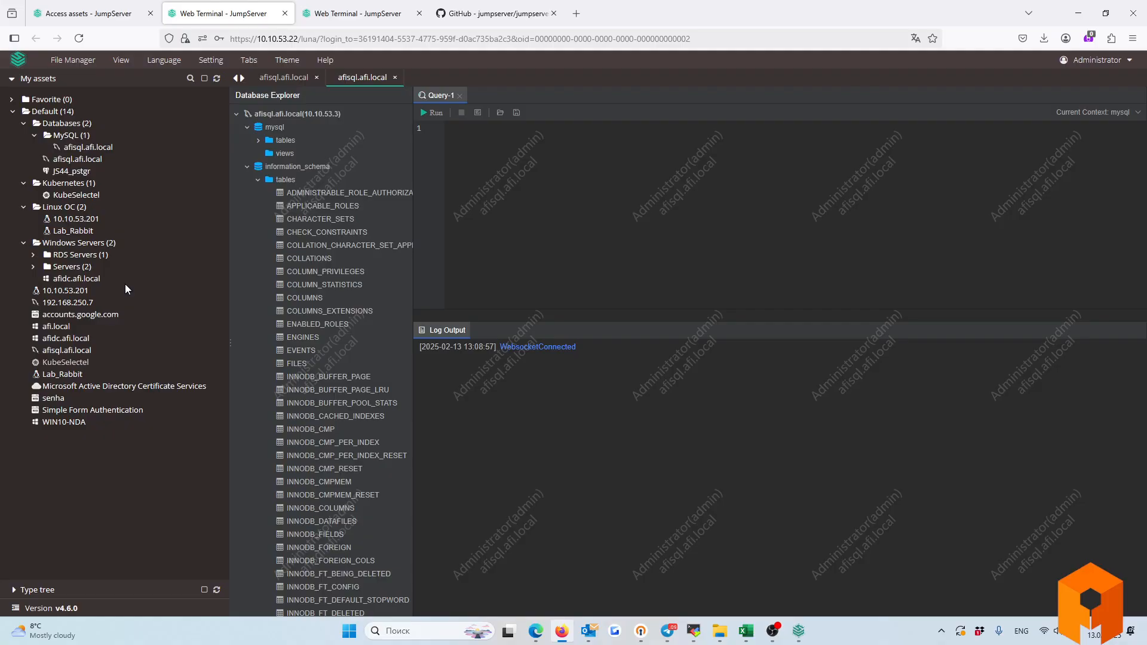
Return to the Access assets list and bring up the Console/Audits/Workbench view choices.
{"action": "left_click", "coordinate": [96, 8]}
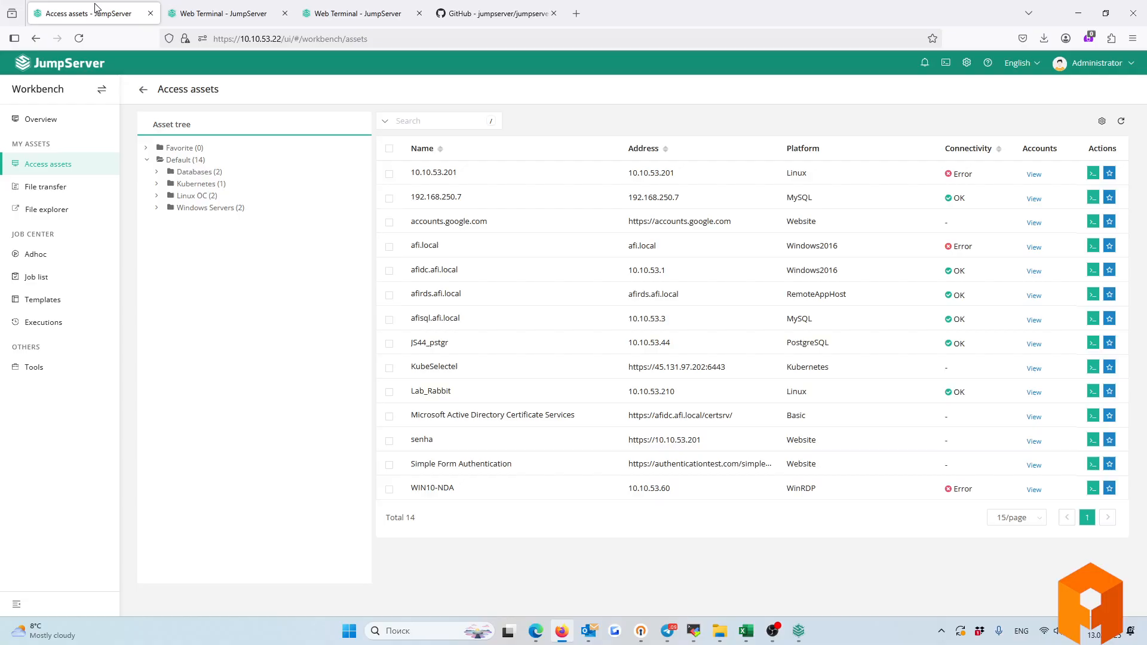
{"action": "left_click", "coordinate": [101, 91]}
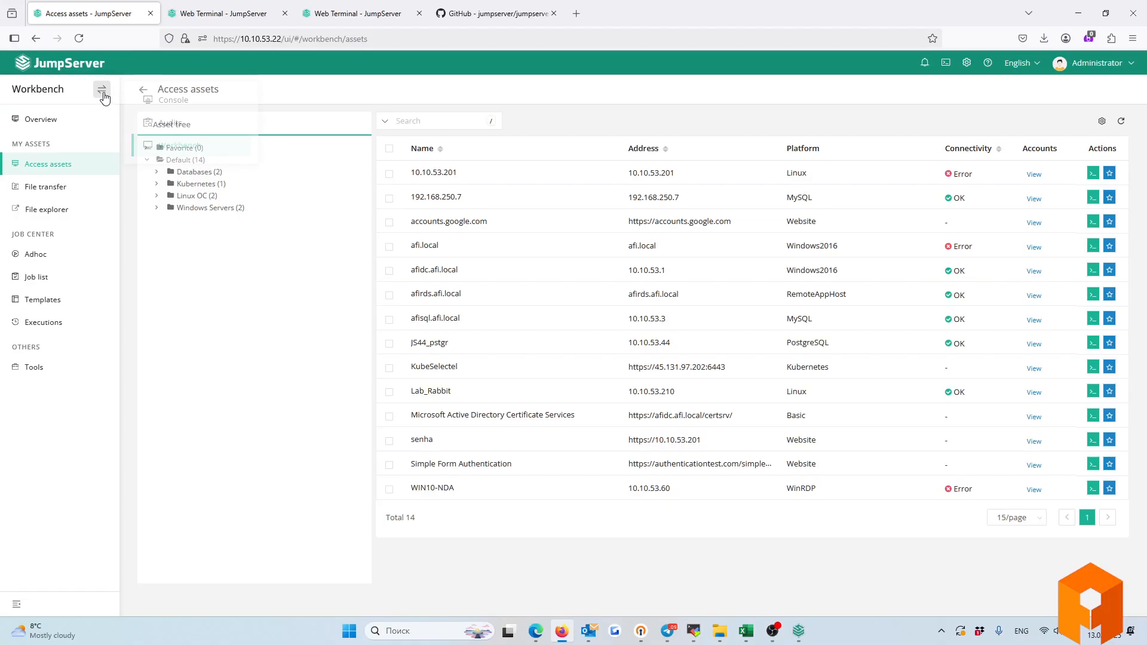
Switch to Audits, open Asset sessions, check a session's extra actions, then view the six historical sessions.
{"action": "left_click", "coordinate": [167, 130]}
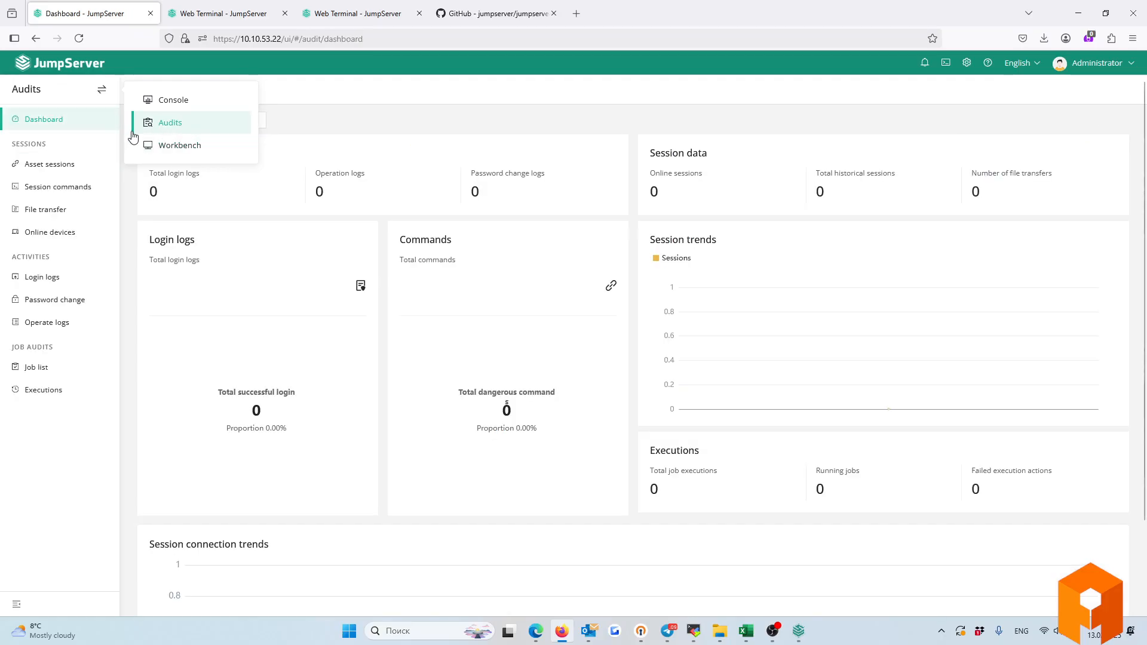
{"action": "left_click", "coordinate": [36, 169]}
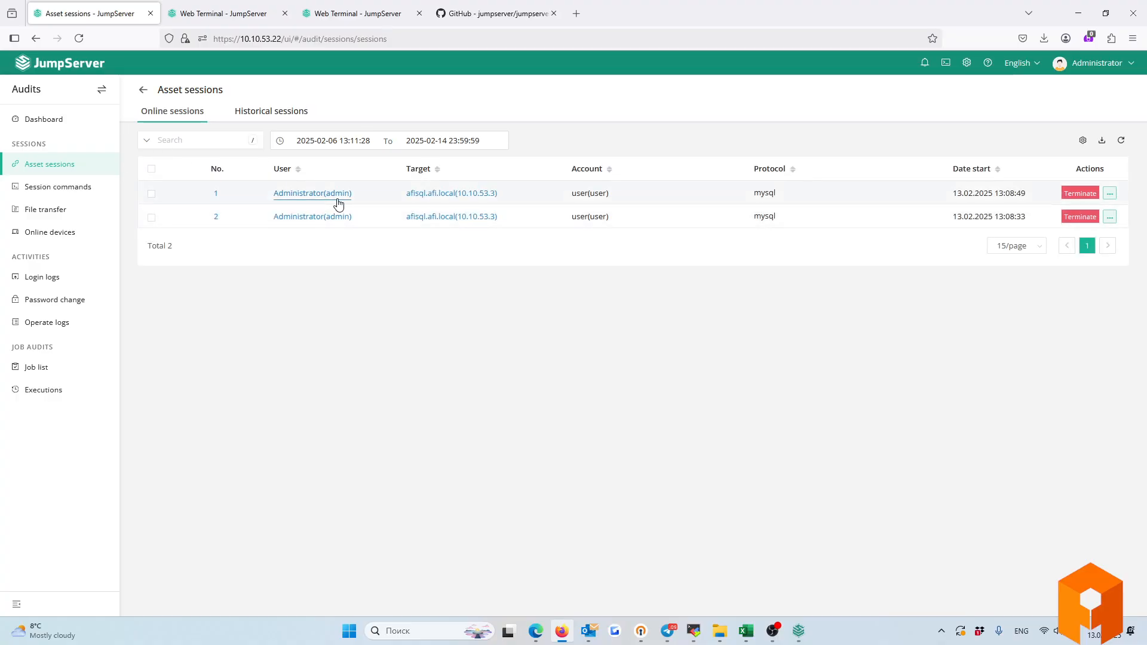
{"action": "left_click_drag", "start_coordinate": [983, 193], "coordinate": [911, 199]}
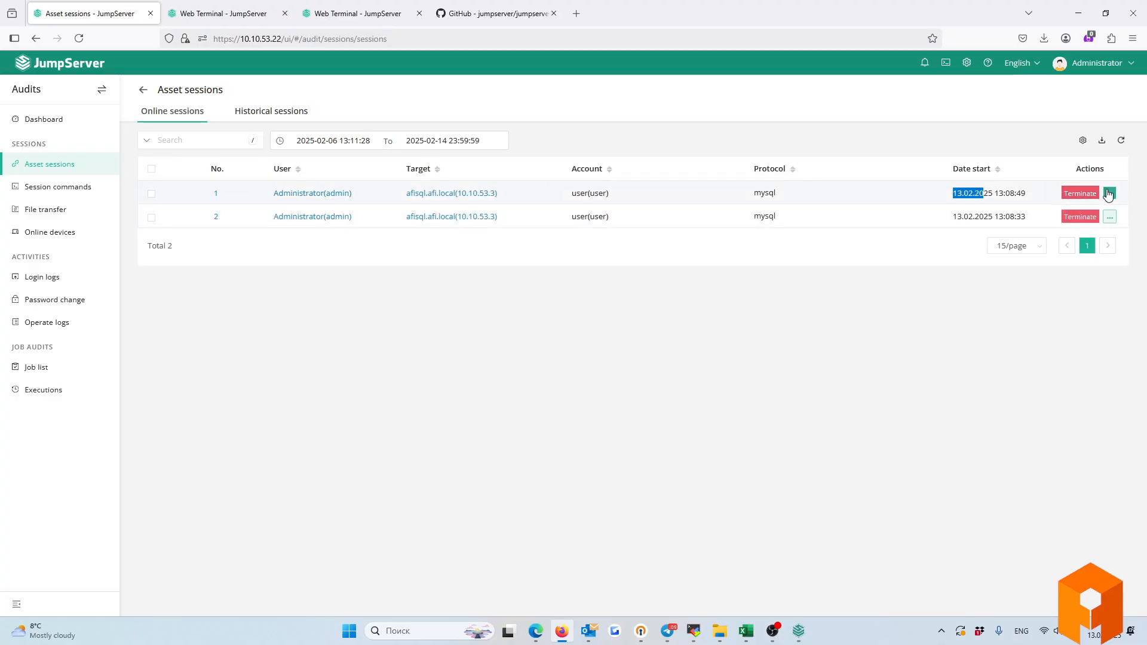
{"action": "left_click", "coordinate": [1109, 193]}
{"action": "left_click", "coordinate": [819, 325]}
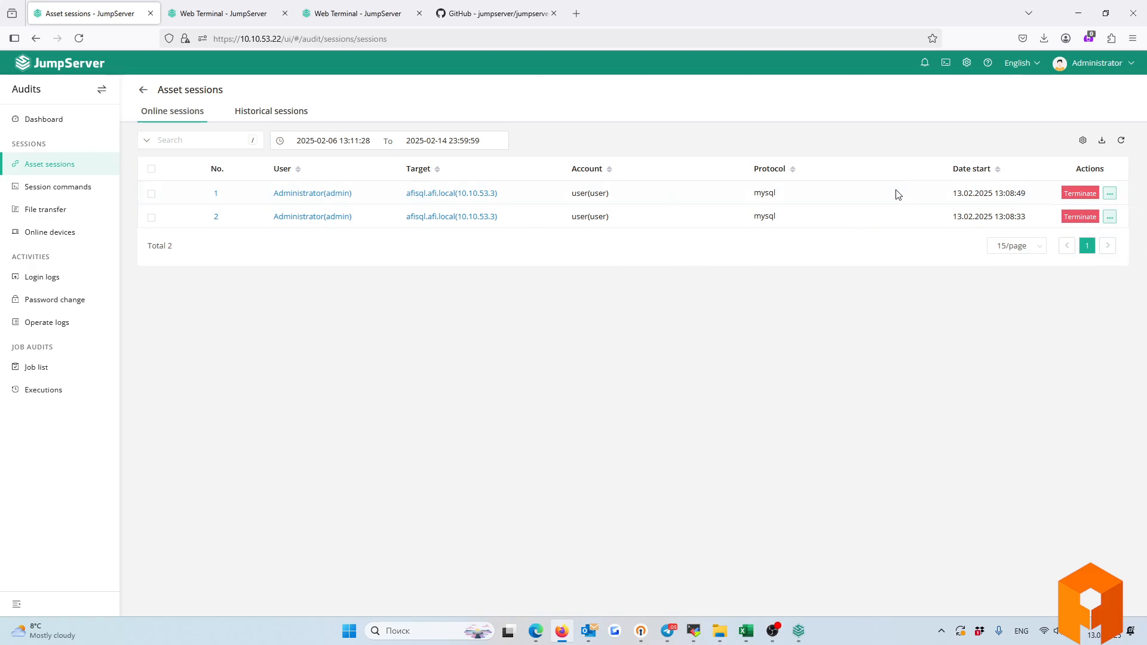
{"action": "left_click", "coordinate": [277, 112]}
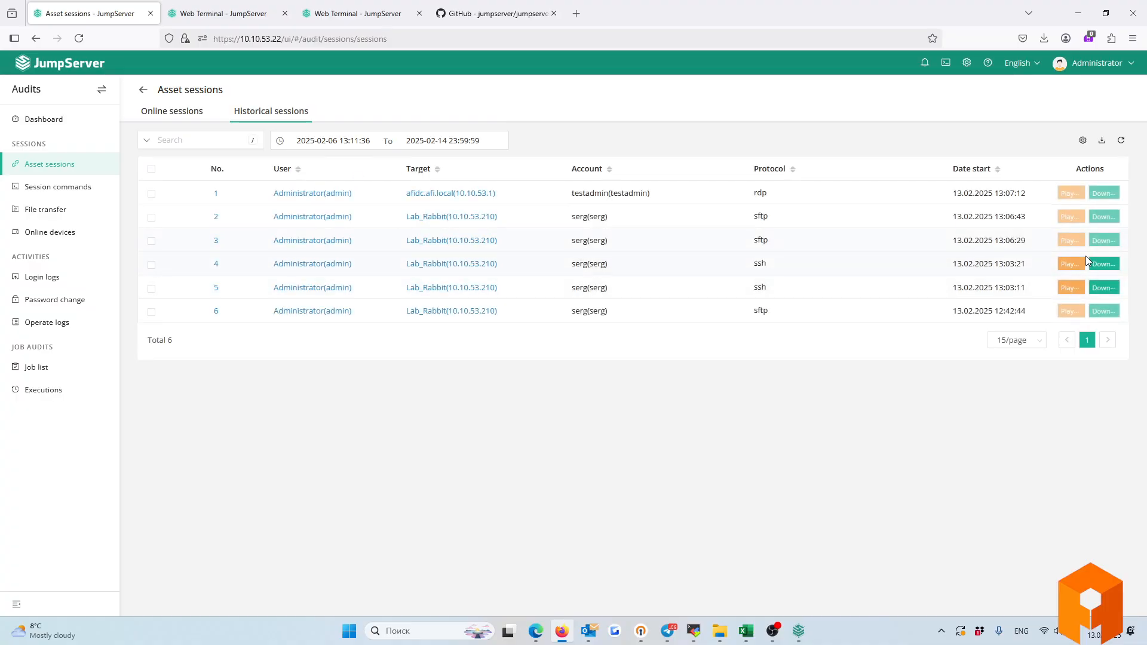
{"action": "double_click", "coordinate": [757, 263]}
List session commands from all command storages over the last year.
{"action": "left_click", "coordinate": [31, 188]}
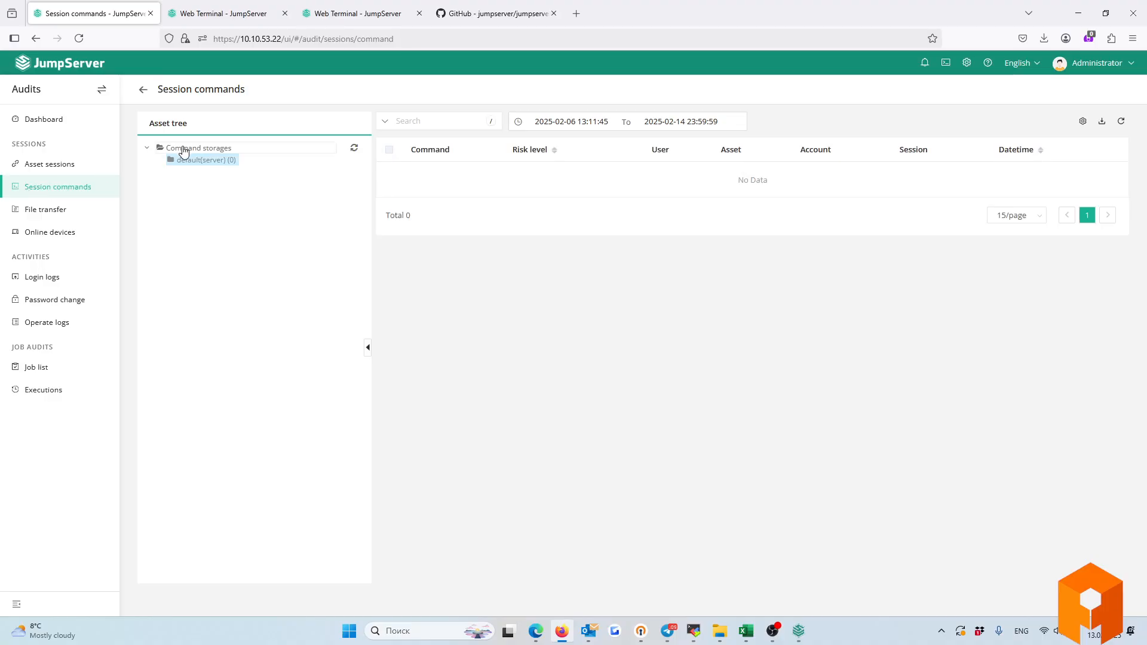
{"action": "left_click", "coordinate": [184, 150]}
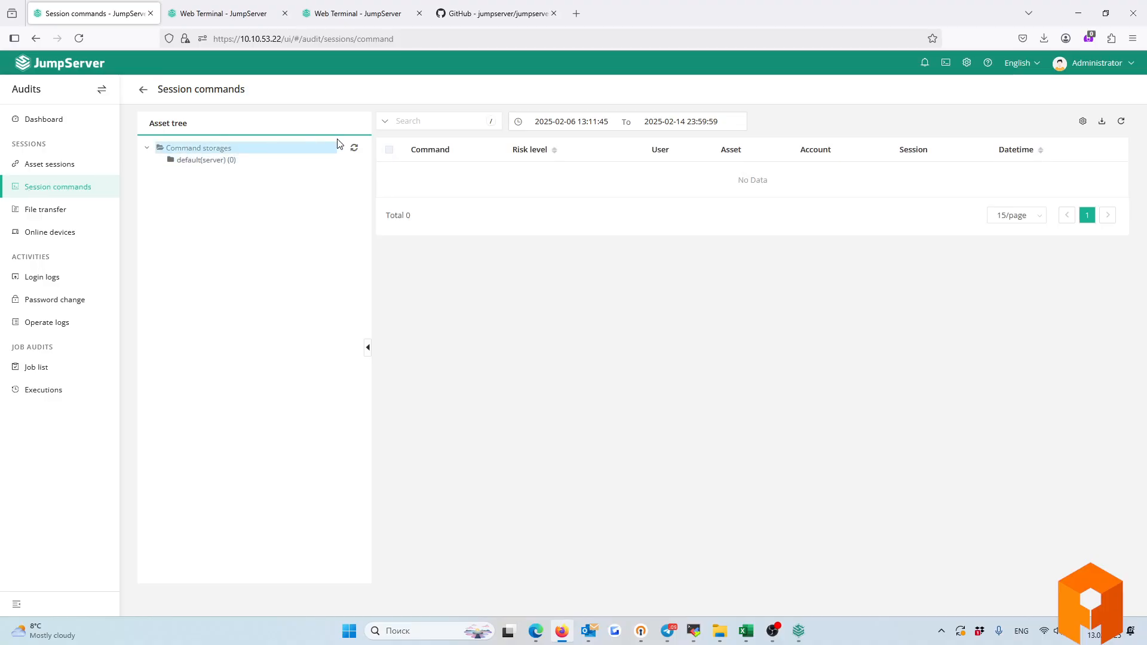
{"action": "left_click", "coordinate": [533, 121]}
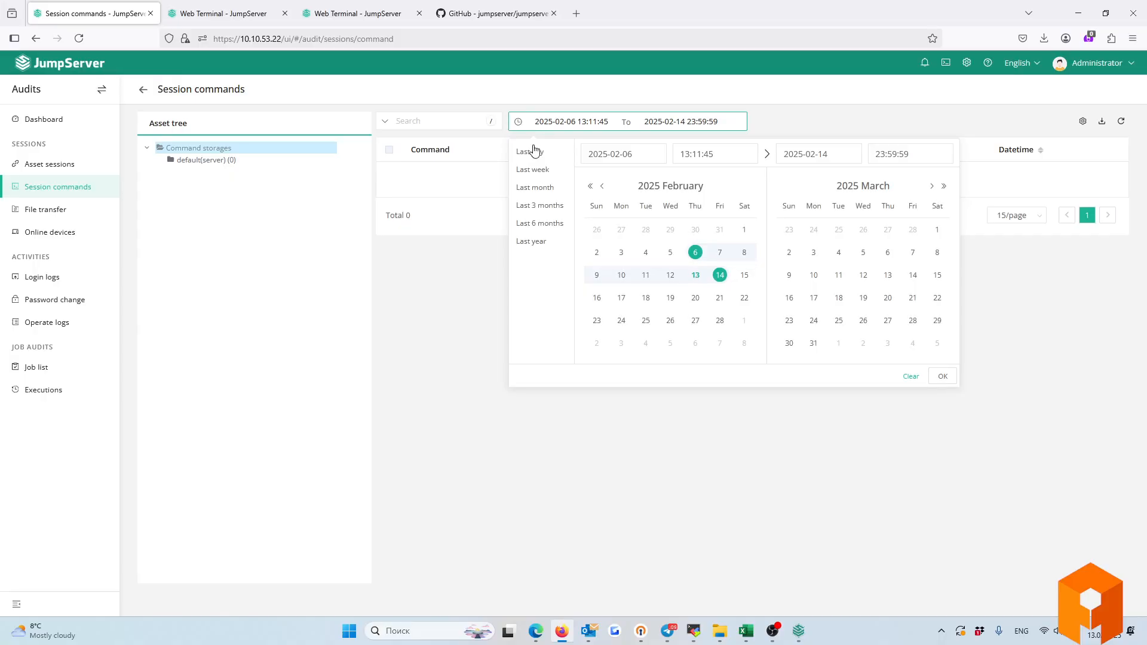
{"action": "left_click", "coordinate": [531, 241]}
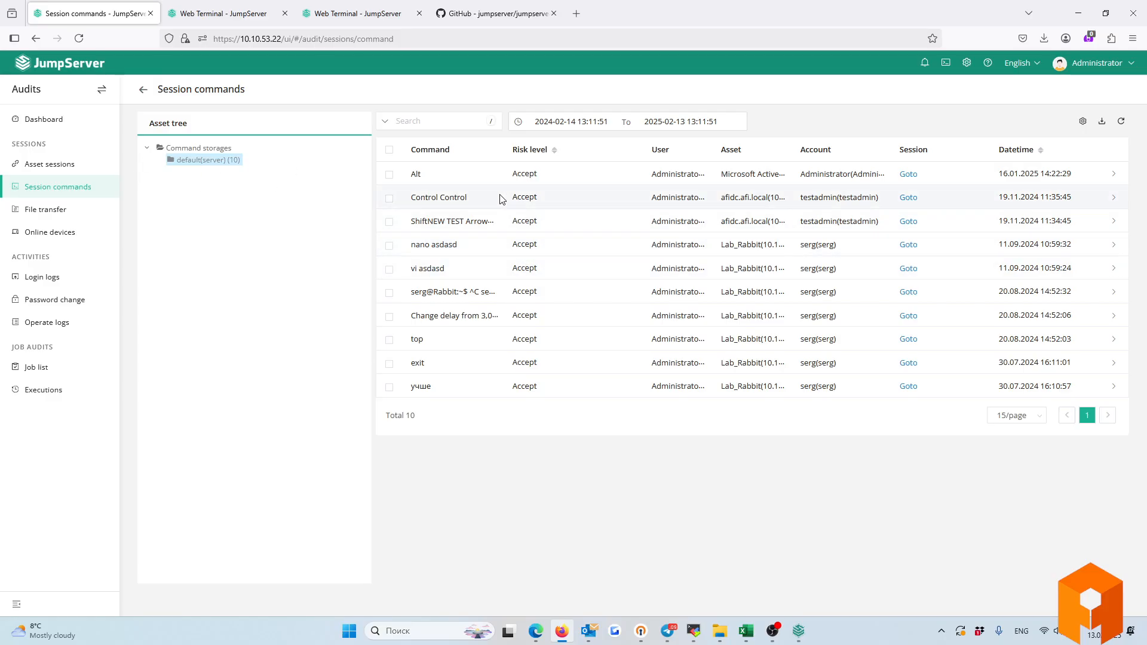
Expand the ShiftNEW, Control Control, Alt, vi asdasd and nano asdasd command entries.
{"action": "left_click", "coordinate": [1115, 226]}
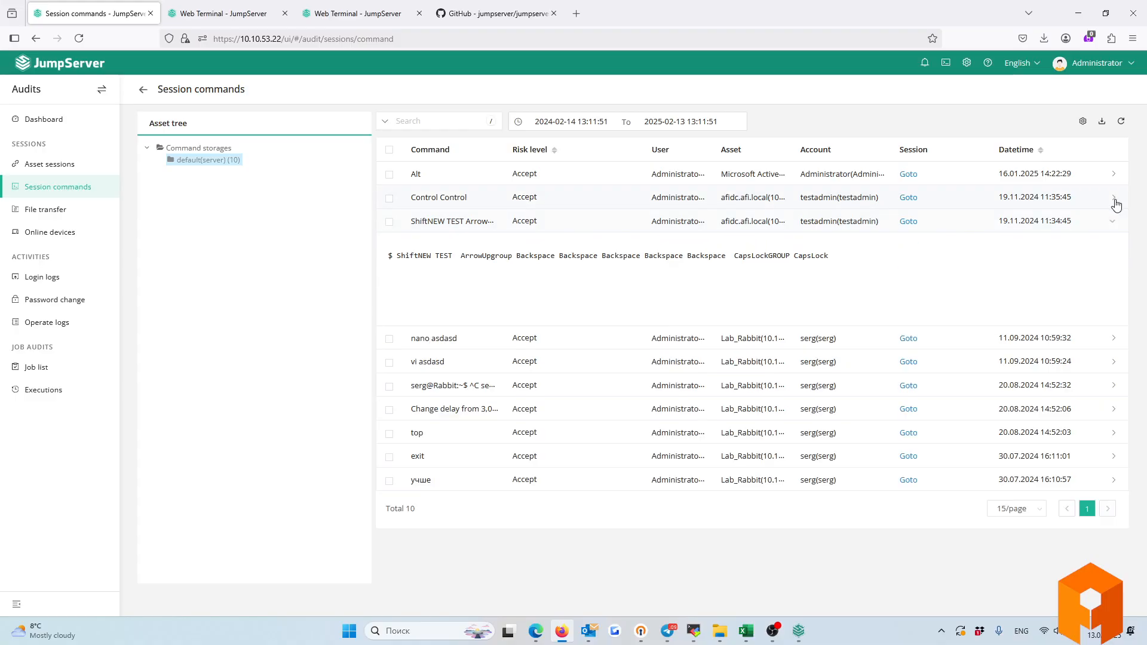
{"action": "left_click", "coordinate": [1115, 200]}
{"action": "left_click", "coordinate": [1115, 178]}
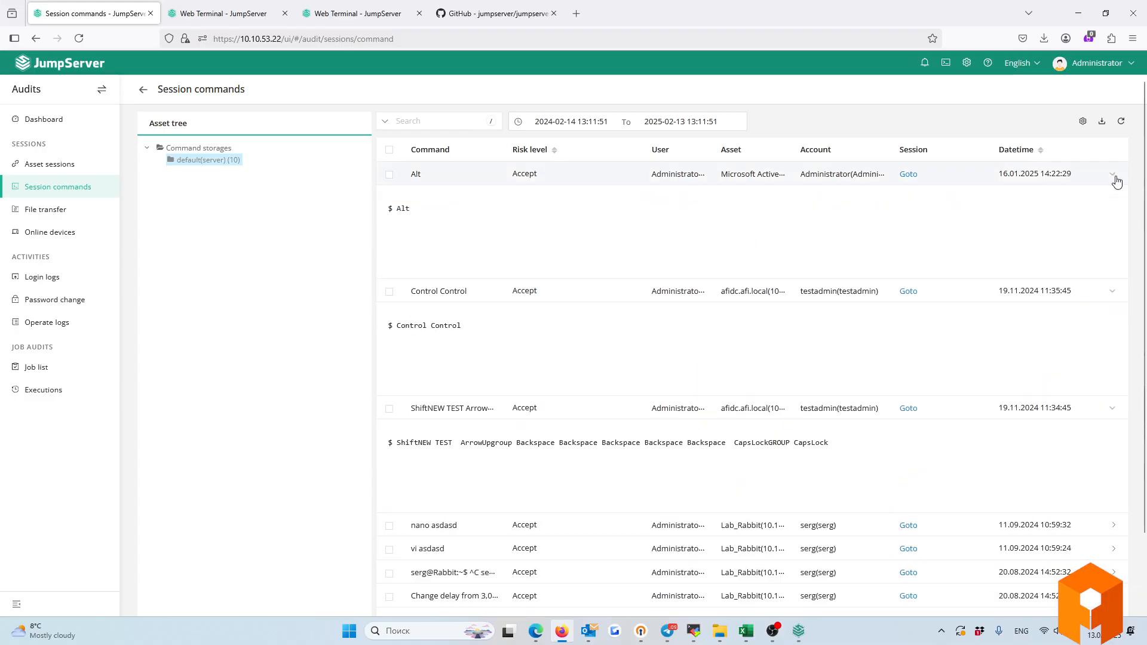
{"action": "left_click", "coordinate": [1115, 178]}
{"action": "scroll", "coordinate": [1115, 359], "scroll_direction": "down", "scroll_amount": 1}
{"action": "left_click", "coordinate": [1114, 431]}
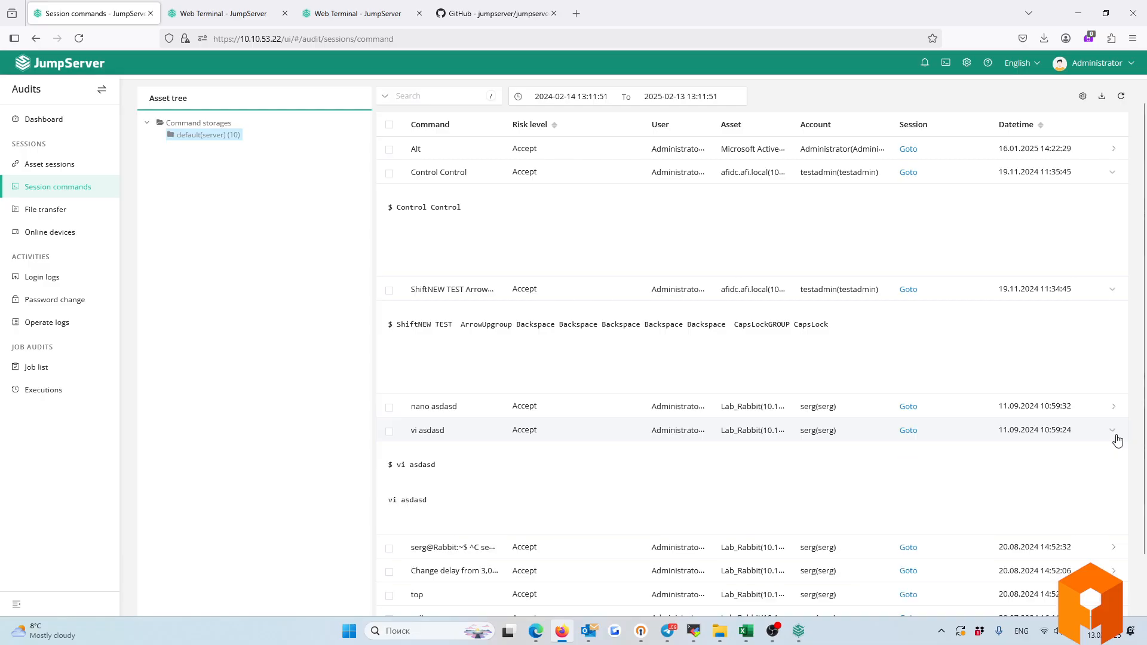
{"action": "left_click", "coordinate": [1113, 406]}
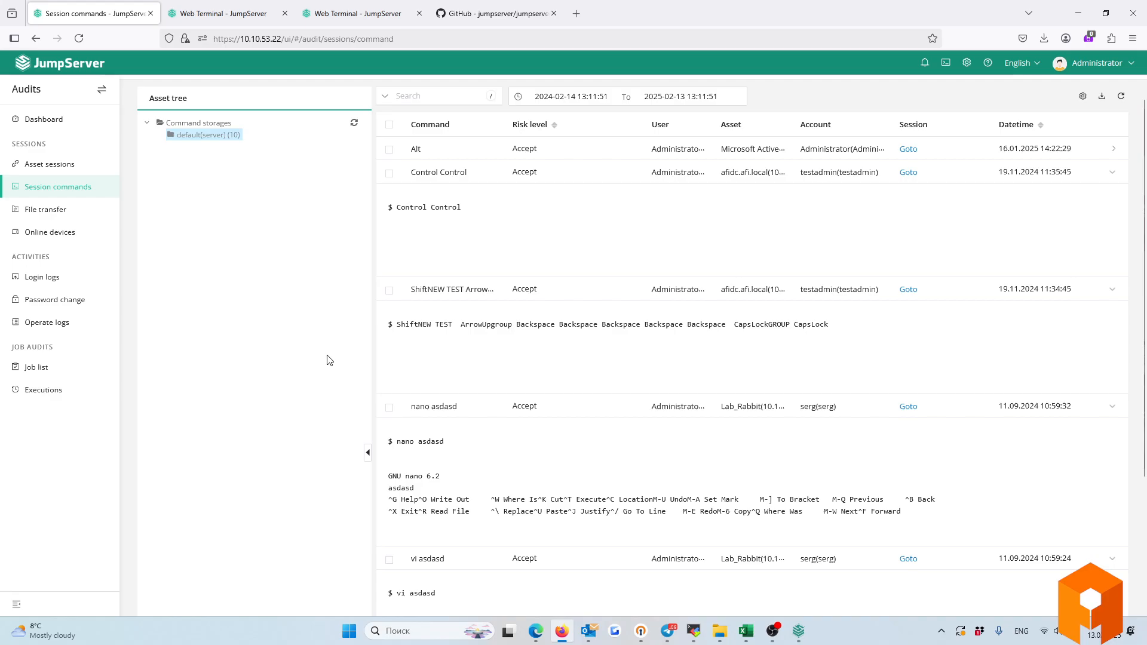
Show the File transfer audit for the last year.
{"action": "left_click", "coordinate": [35, 210]}
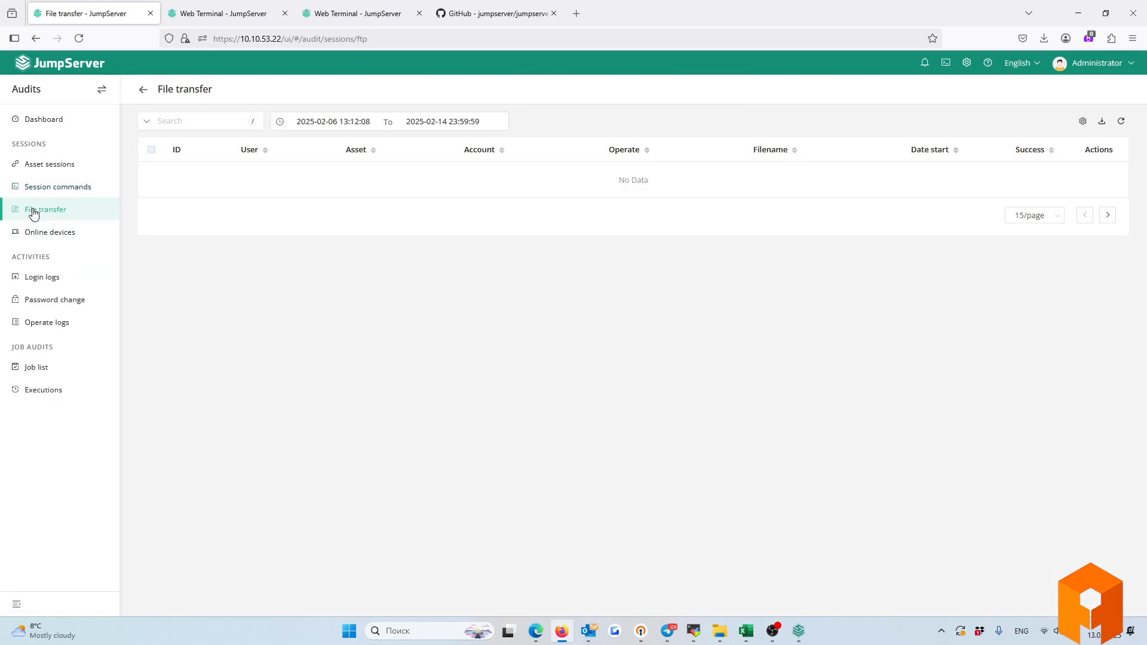
{"action": "left_click", "coordinate": [331, 122]}
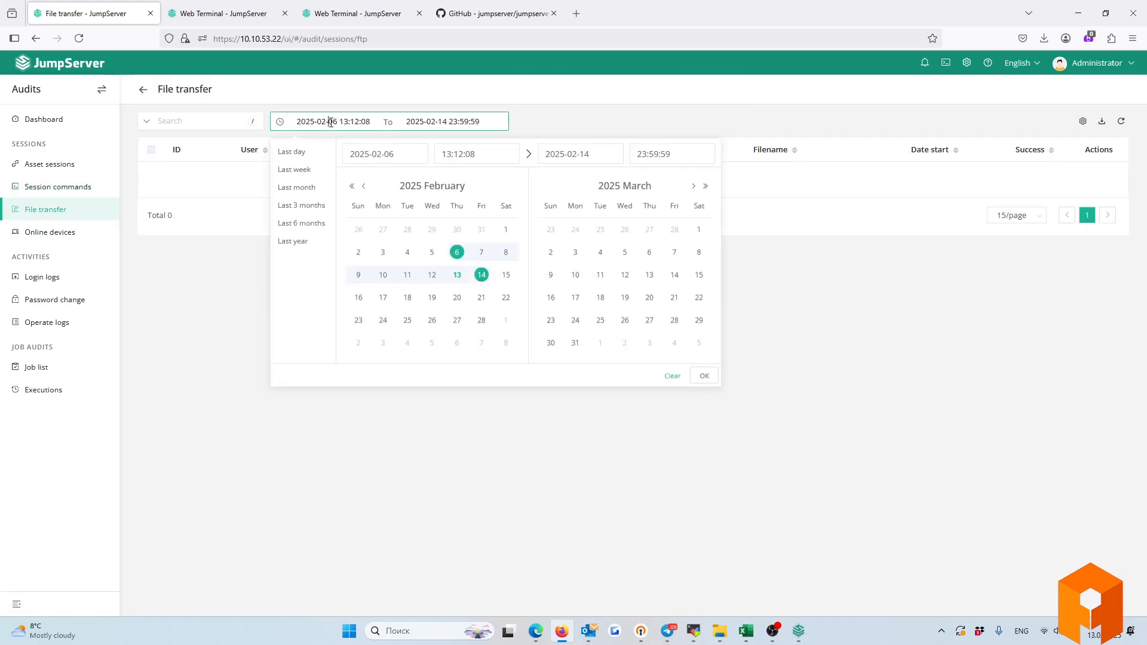
{"action": "left_click", "coordinate": [294, 243]}
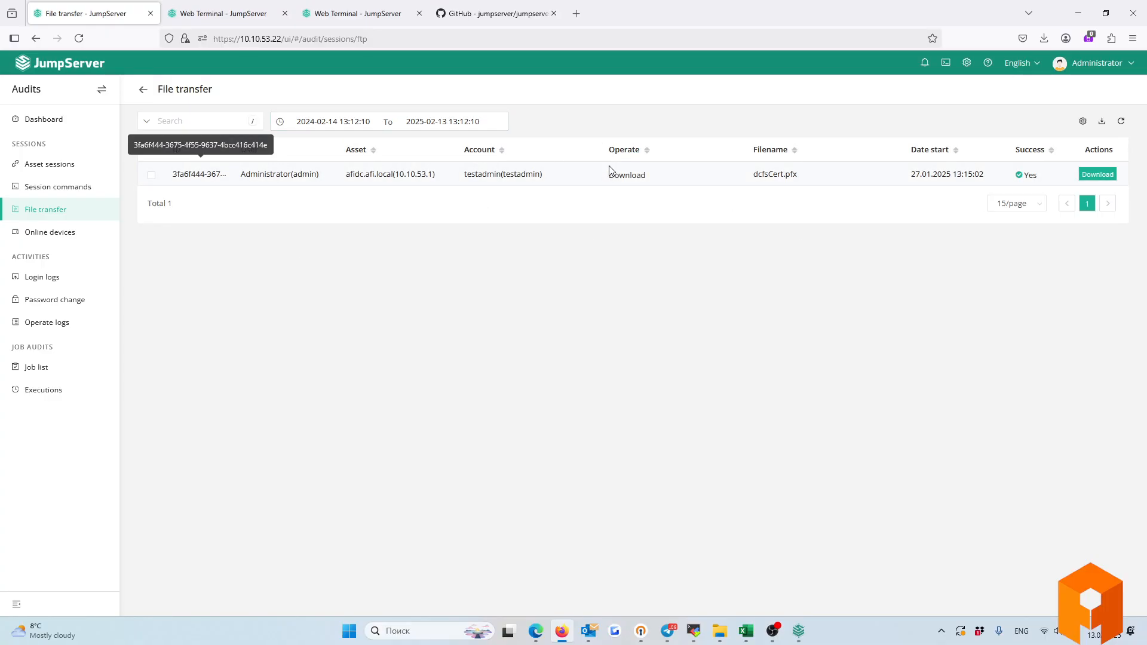
Highlight the dcfsCert.pfx record's file name, Download operation, account and user.
{"action": "left_click_drag", "start_coordinate": [752, 175], "coordinate": [804, 178]}
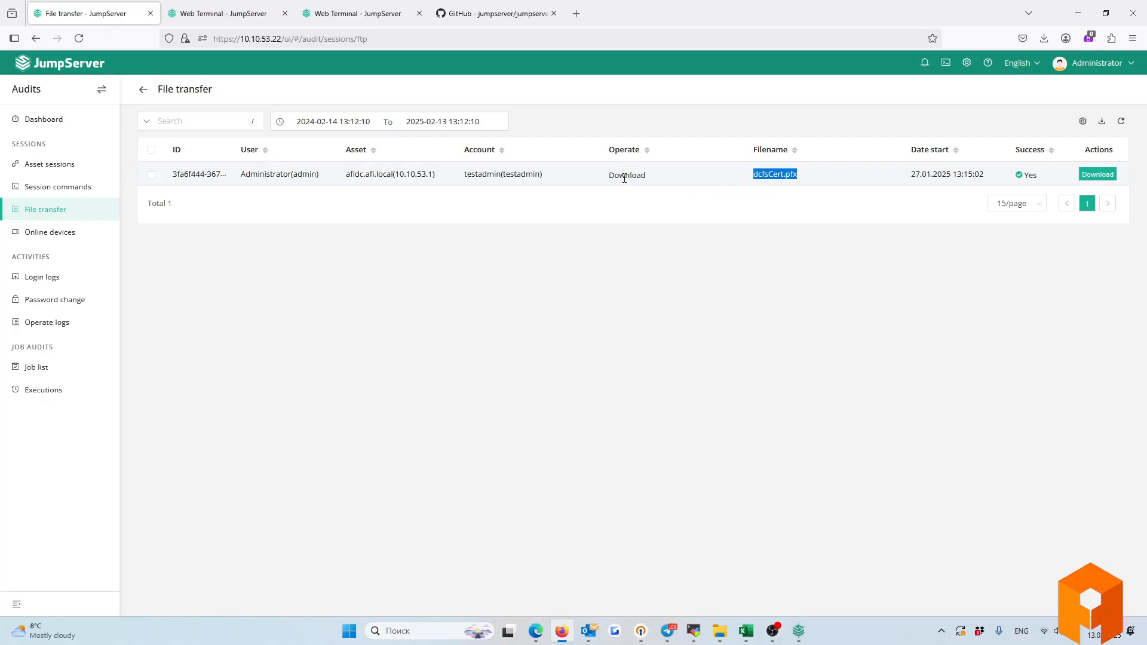
{"action": "left_click_drag", "start_coordinate": [612, 175], "coordinate": [659, 180]}
{"action": "left_click_drag", "start_coordinate": [463, 174], "coordinate": [567, 178]}
{"action": "left_click_drag", "start_coordinate": [241, 174], "coordinate": [320, 177]}
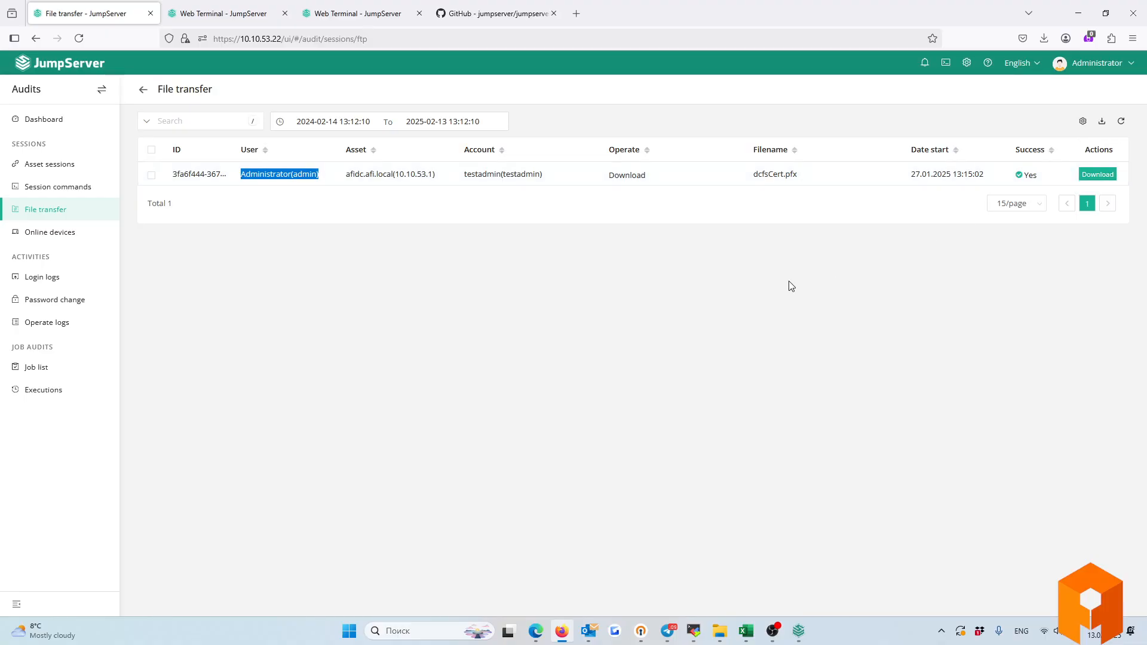
Browse Online devices, Login logs and Operate logs, then open the System settings Notifications email form.
{"action": "left_click", "coordinate": [40, 235]}
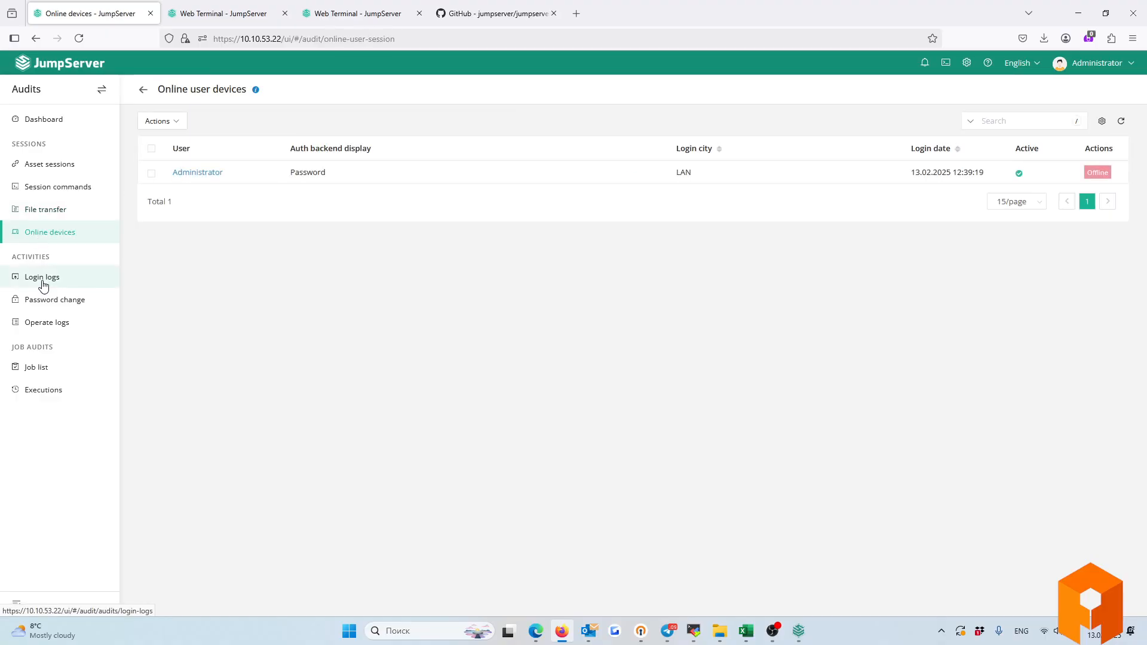
{"action": "left_click", "coordinate": [43, 284]}
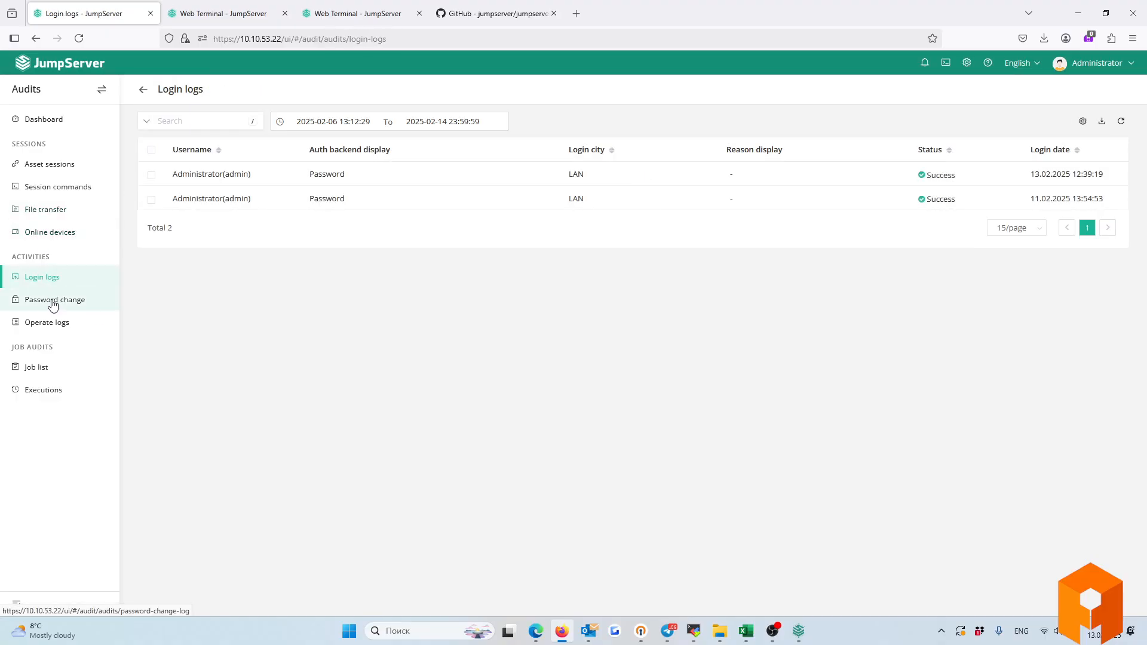
{"action": "left_click", "coordinate": [43, 326]}
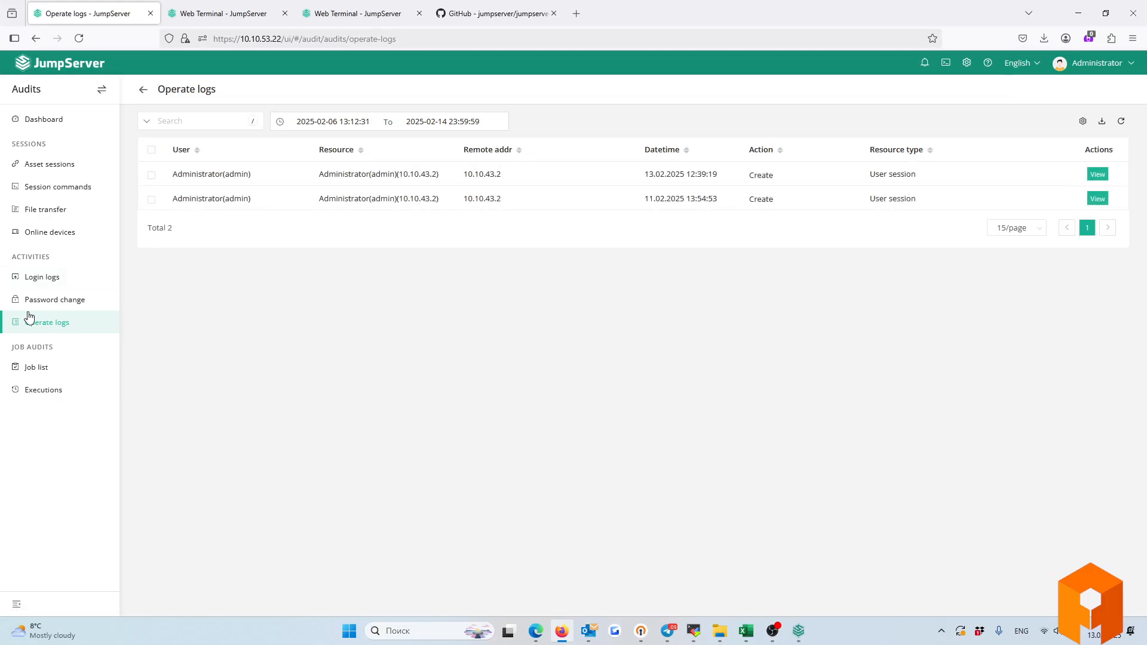
{"action": "left_click", "coordinate": [59, 63]}
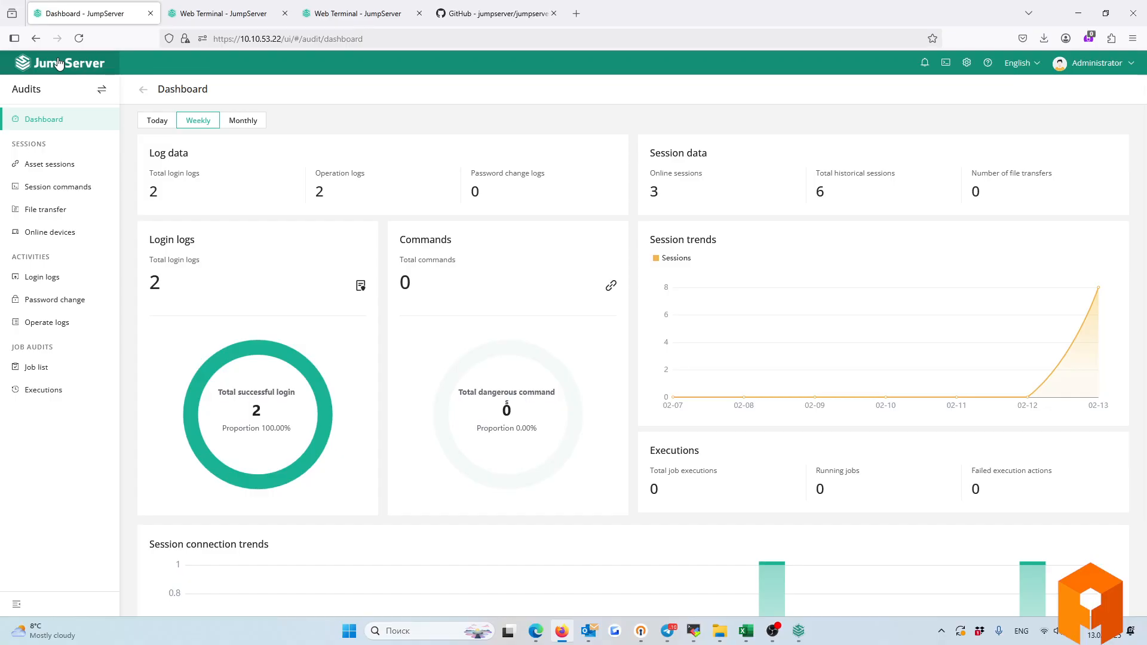
{"action": "left_click", "coordinate": [966, 66]}
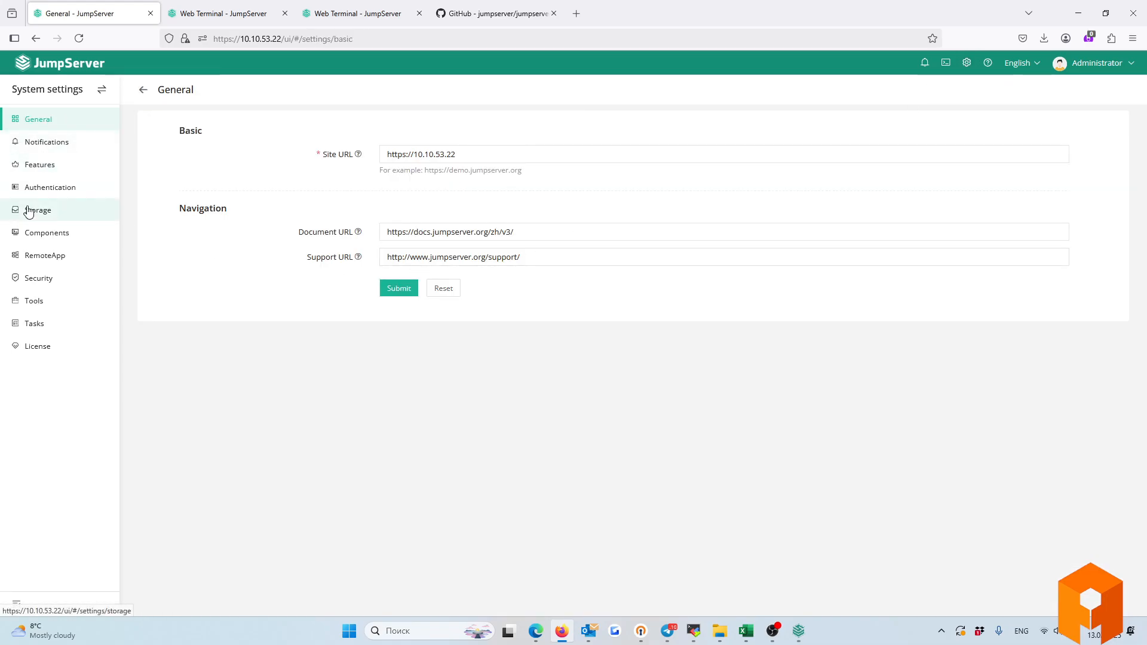
{"action": "left_click", "coordinate": [50, 144]}
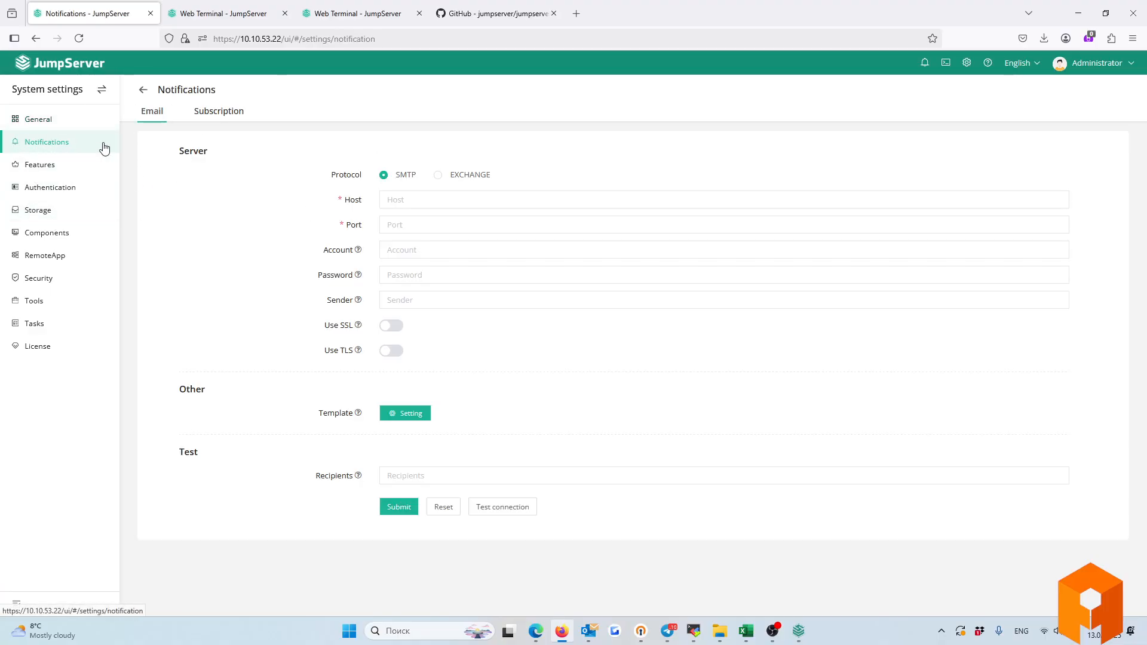
Open the Authentication settings showing Email suffix example.com and Login redirection enabled.
{"action": "left_click", "coordinate": [47, 192]}
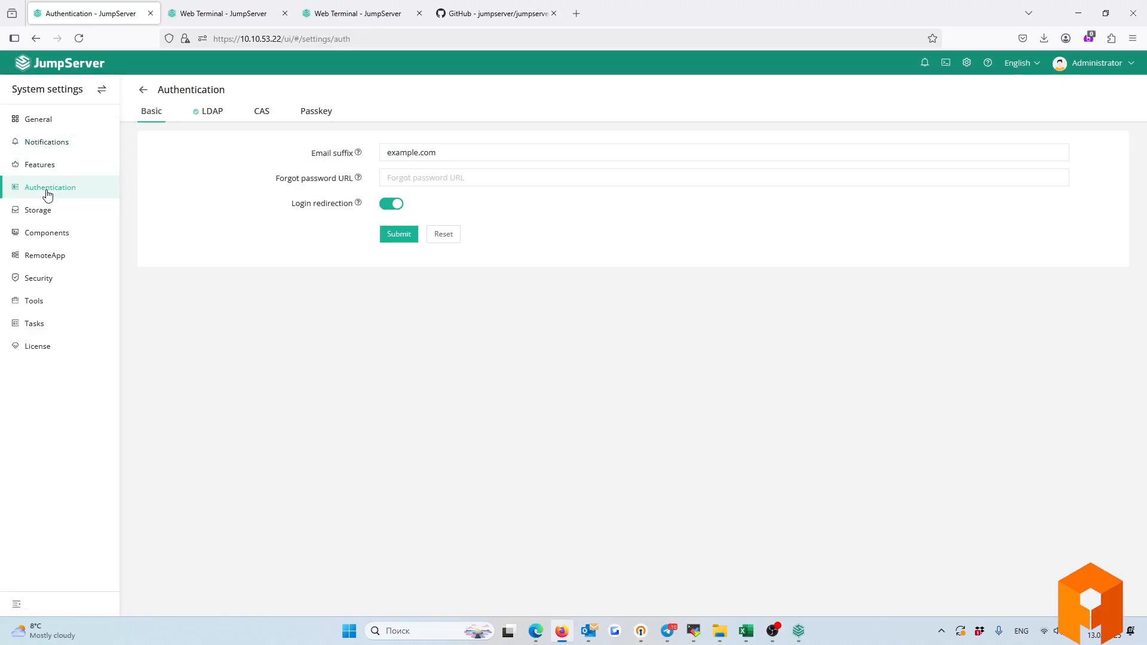
{"action": "left_click", "coordinate": [37, 142]}
{"action": "left_click_drag", "start_coordinate": [181, 154], "coordinate": [255, 156]}
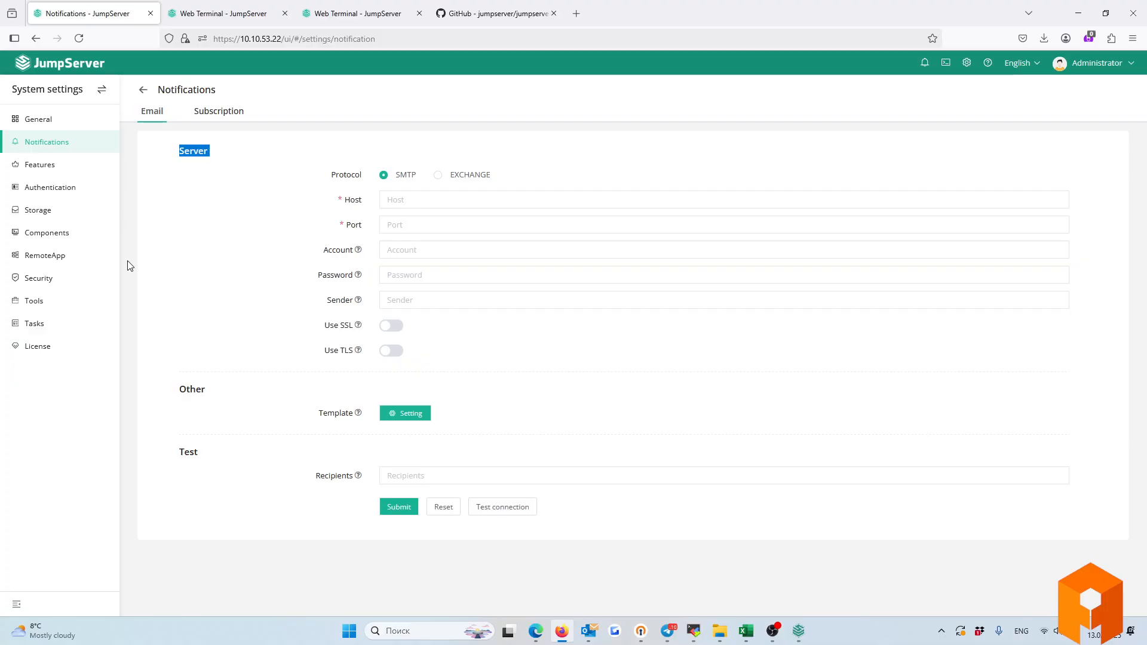
{"action": "left_click", "coordinate": [37, 190]}
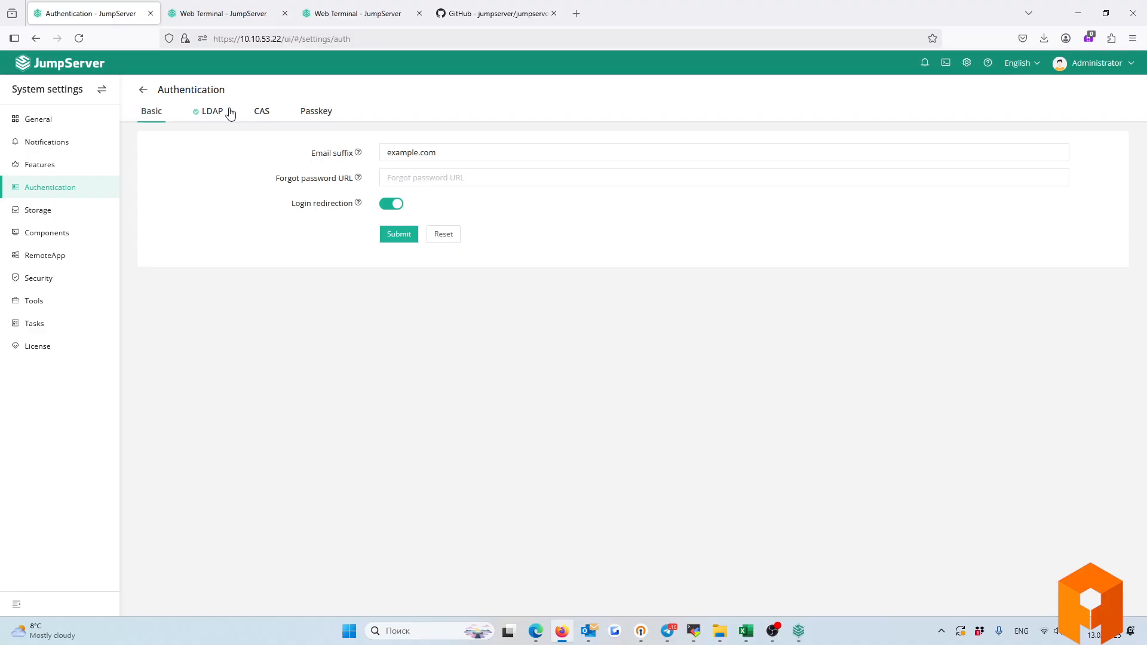
Show the LDAP tab with server ldap://afidc.afi.local:389 and search OU DC=afi,DC=local.
{"action": "left_click", "coordinate": [211, 114]}
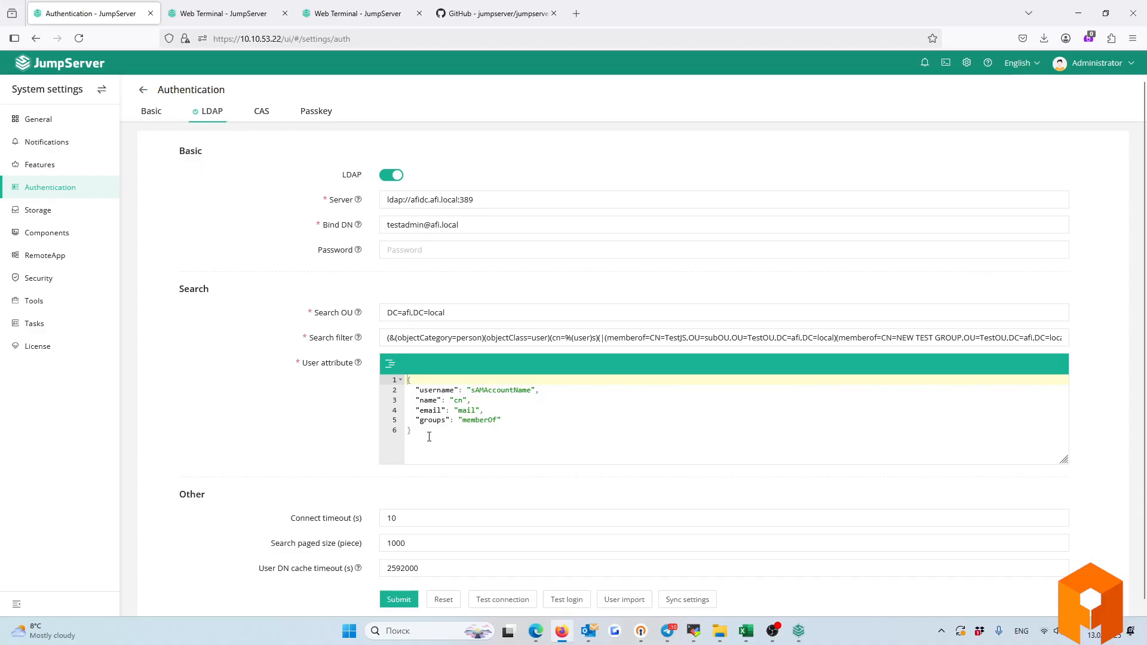
{"action": "left_click_drag", "start_coordinate": [429, 436], "coordinate": [326, 373]}
{"action": "scroll", "coordinate": [302, 366], "scroll_direction": "down", "scroll_amount": 1}
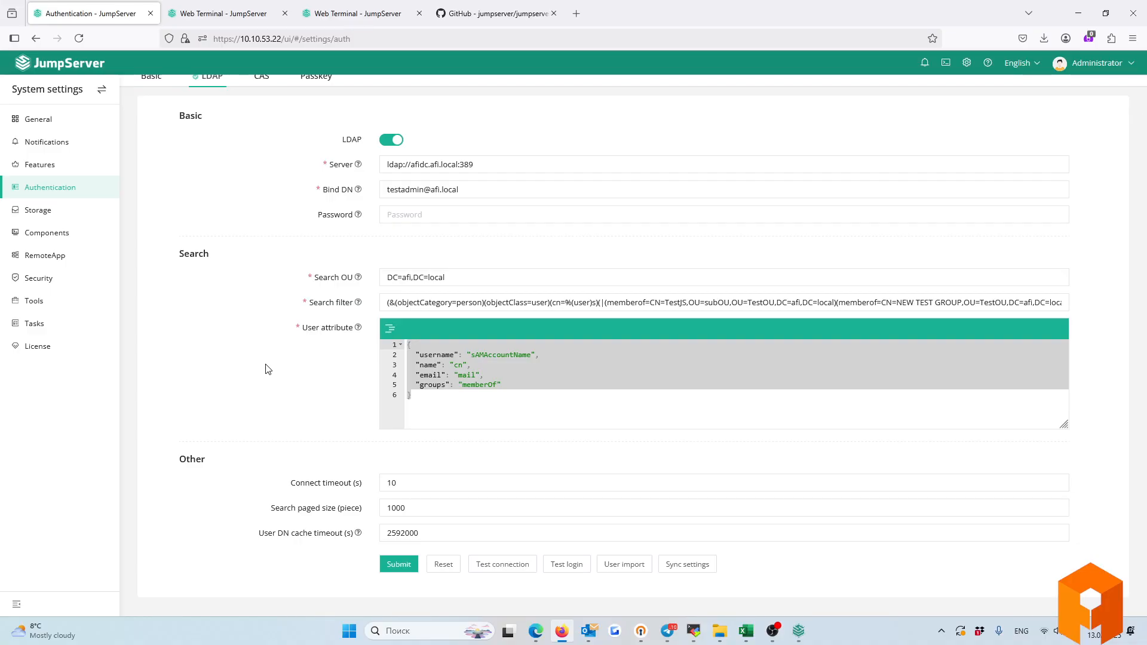
{"action": "scroll", "coordinate": [264, 367], "scroll_direction": "up", "scroll_amount": 1}
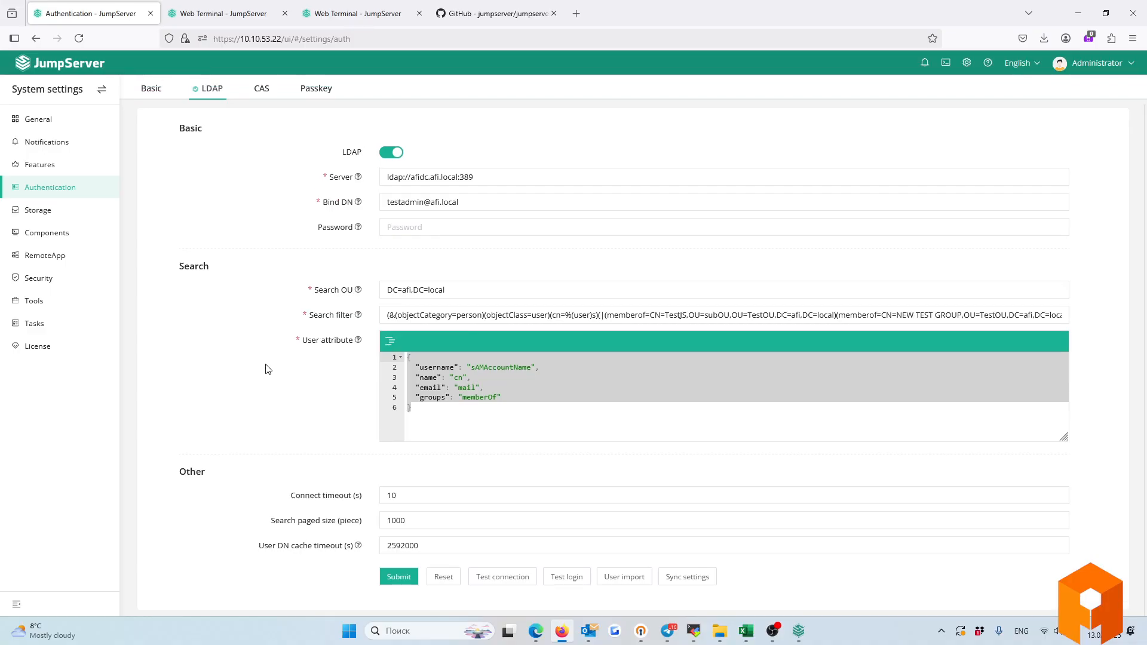
Open Storage, review the creatable object storage types, then view the default and null command storages.
{"action": "left_click", "coordinate": [38, 211]}
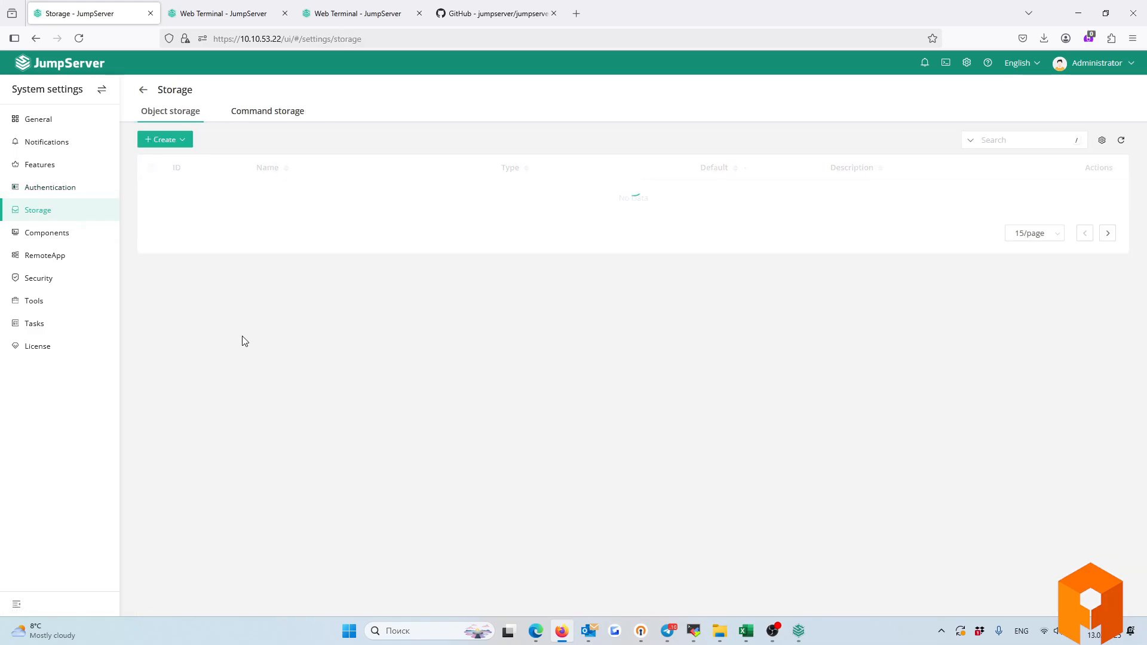
{"action": "left_click", "coordinate": [168, 138]}
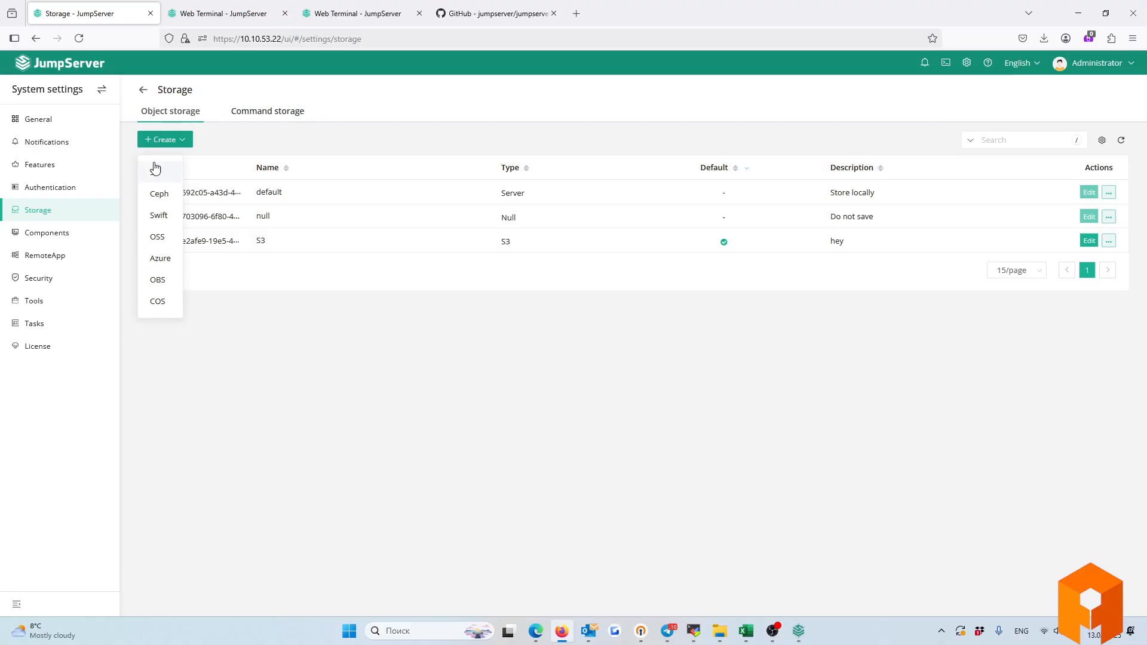
{"action": "left_click", "coordinate": [323, 314]}
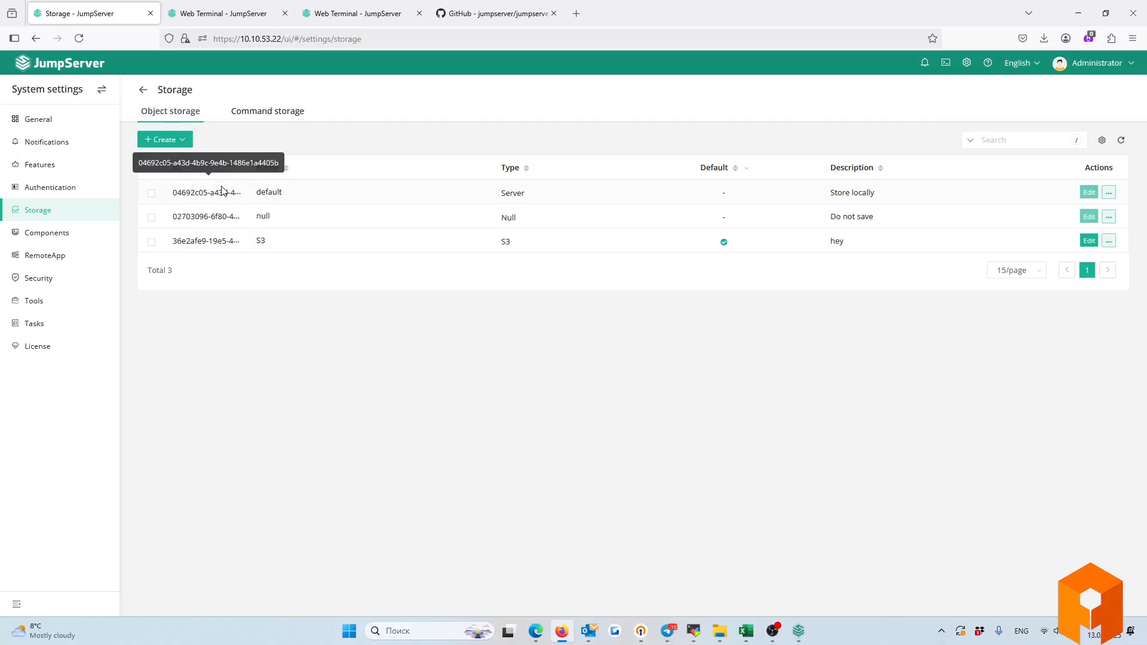
{"action": "left_click", "coordinate": [161, 140]}
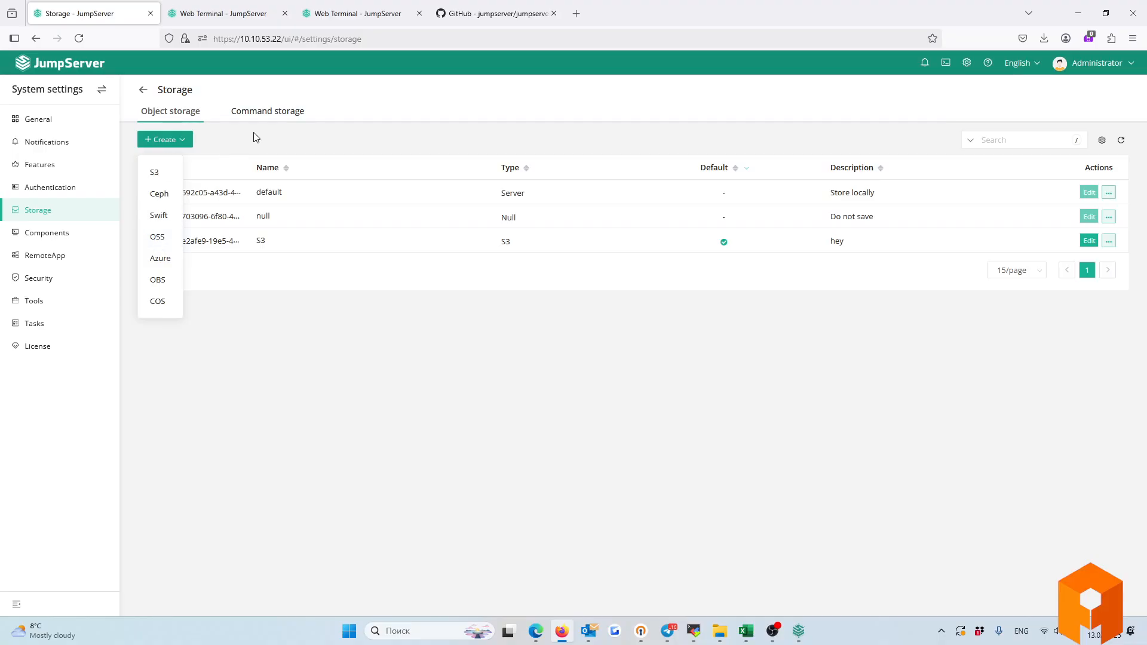
{"action": "left_click", "coordinate": [257, 113]}
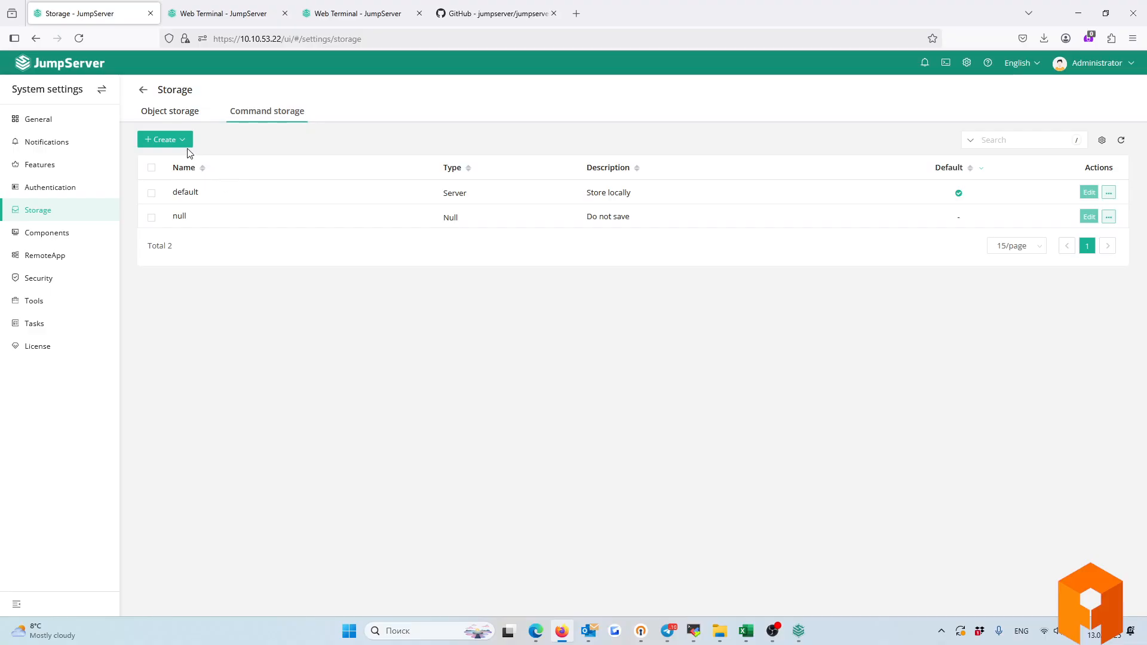
Check command and object storage types, return to the default, null and S3 object storages, then open Components.
{"action": "left_click", "coordinate": [172, 141]}
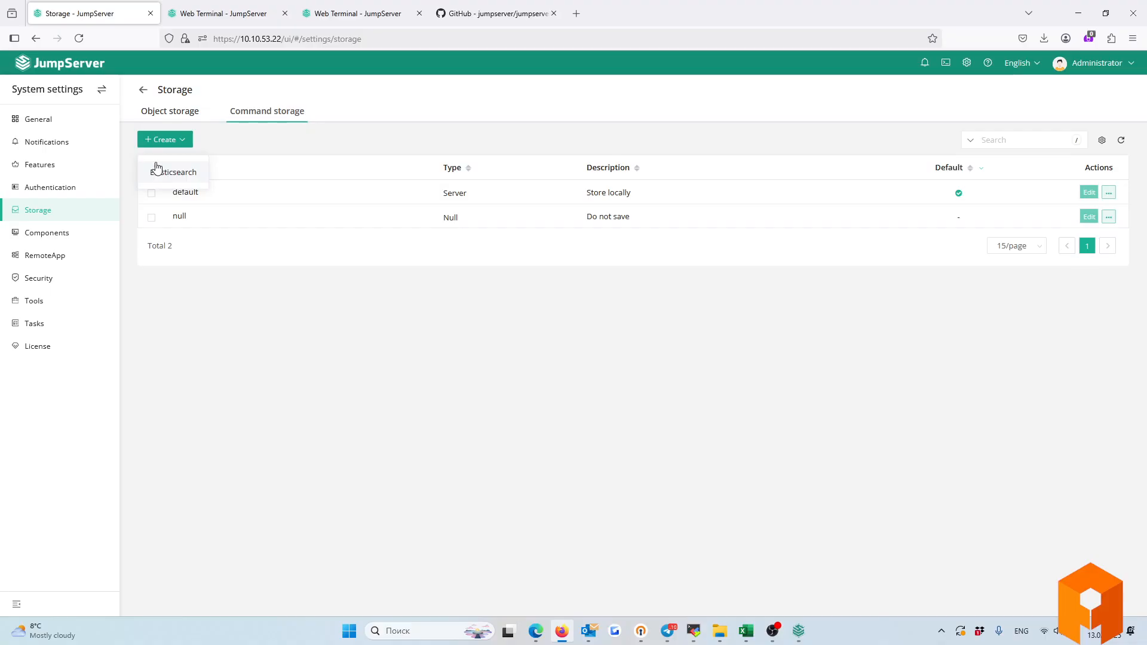
{"action": "left_click", "coordinate": [161, 111]}
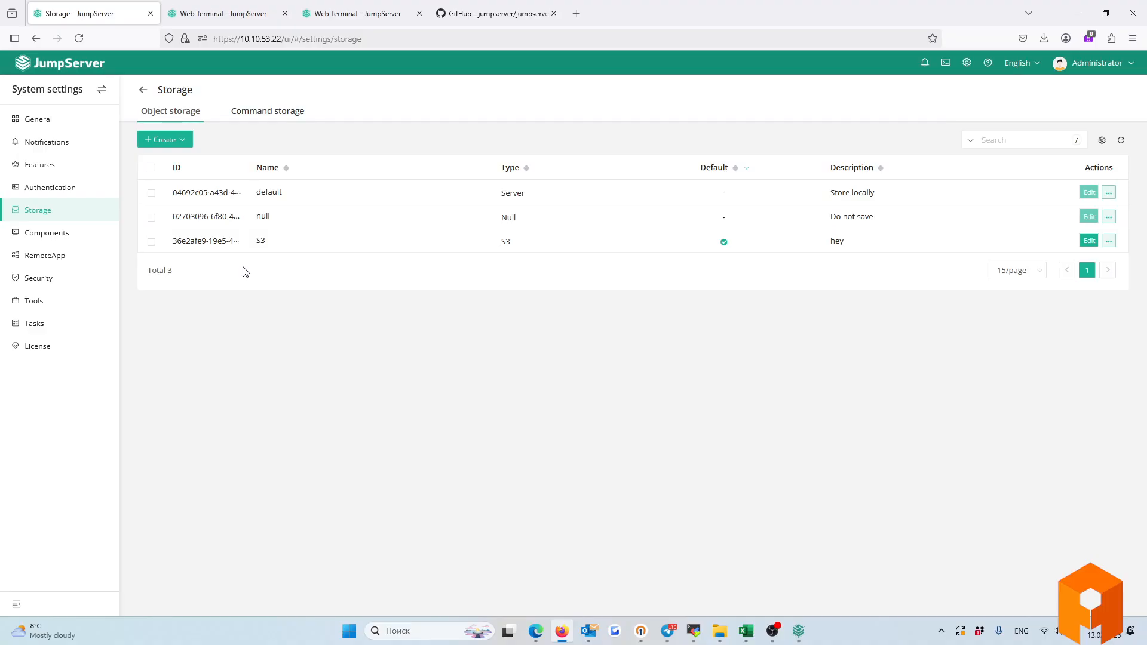
{"action": "left_click", "coordinate": [166, 141]}
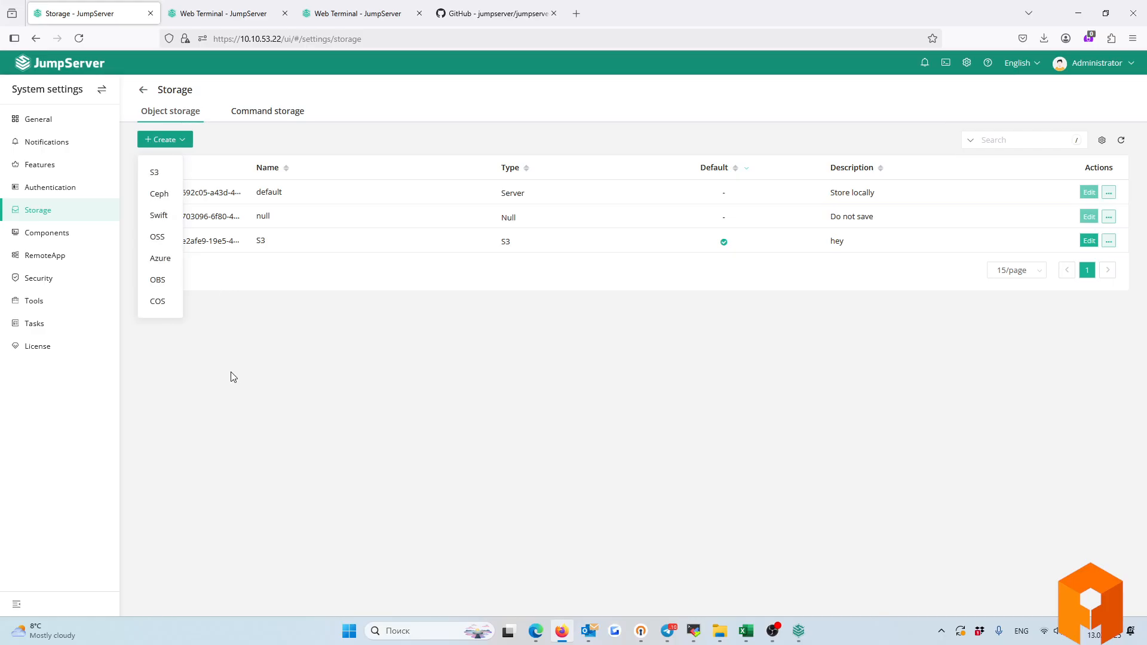
{"action": "left_click", "coordinate": [239, 374]}
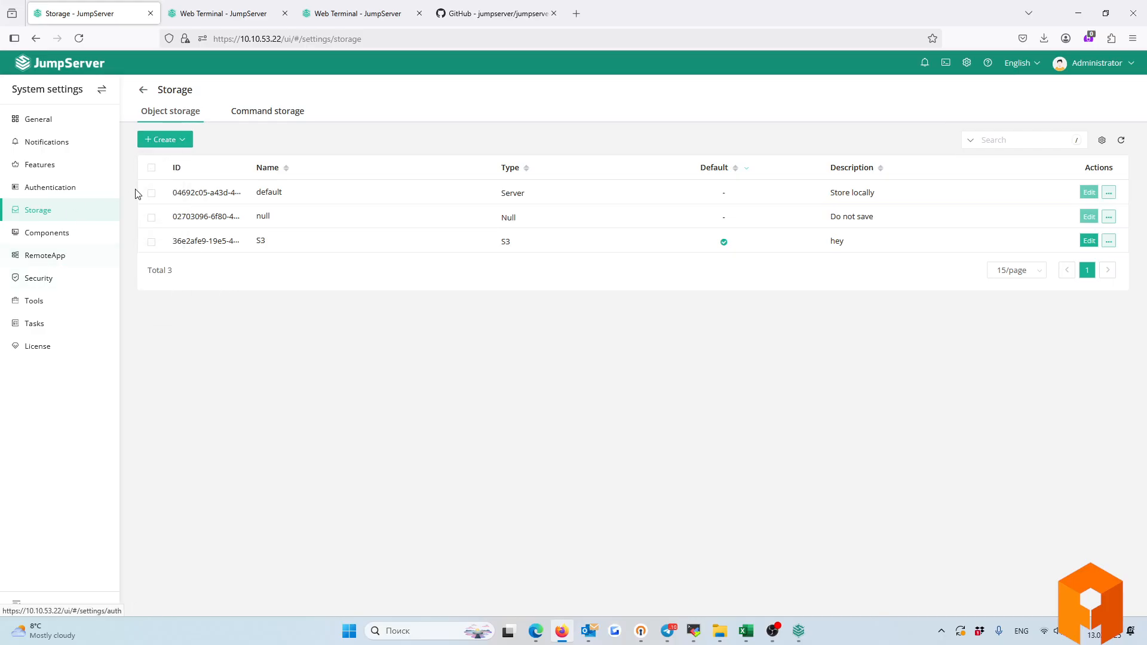
{"action": "left_click", "coordinate": [28, 233]}
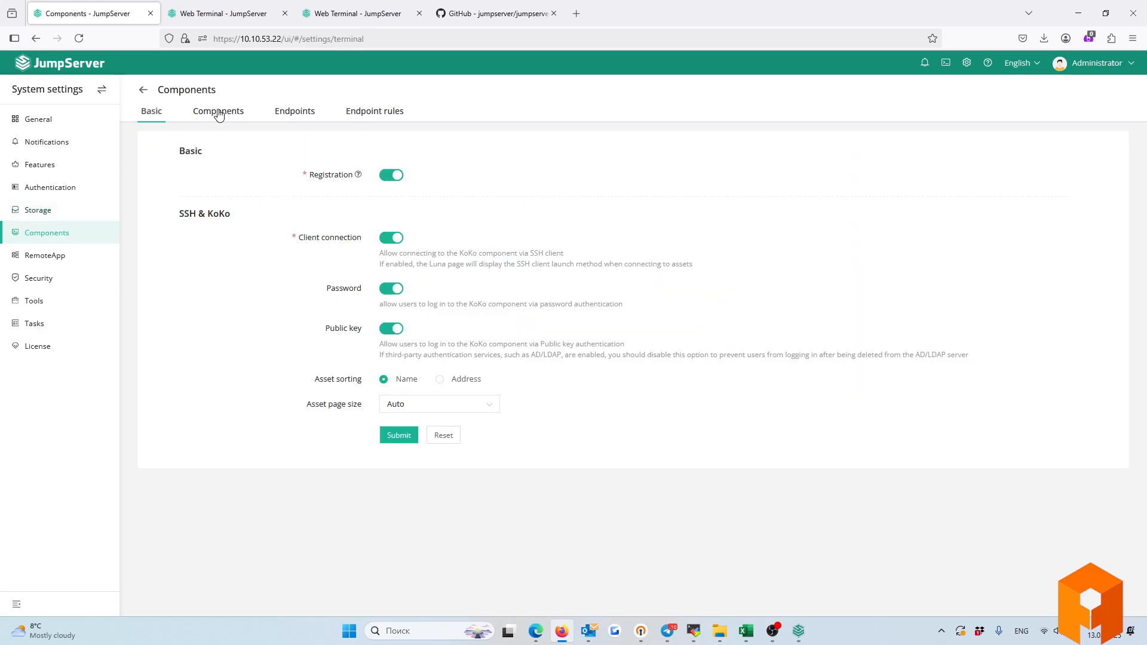
View the registered components, then the RemoteApp list of DBeaver Community, Chrome, Base Authentication and Firefox.
{"action": "left_click", "coordinate": [219, 113]}
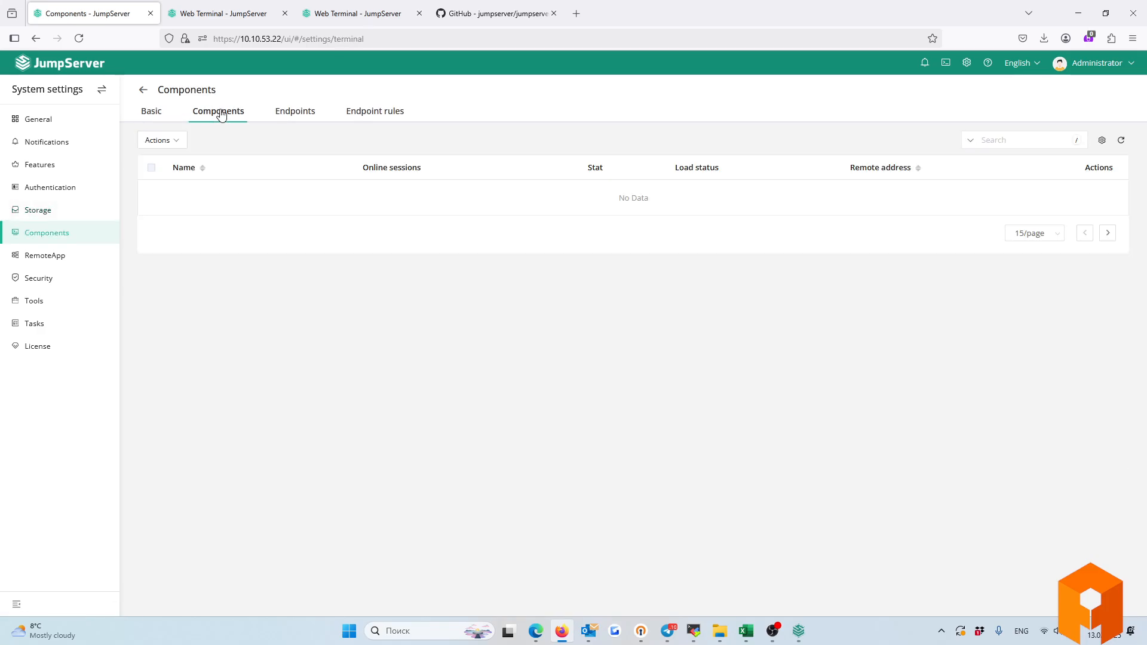
{"action": "left_click", "coordinate": [21, 256]}
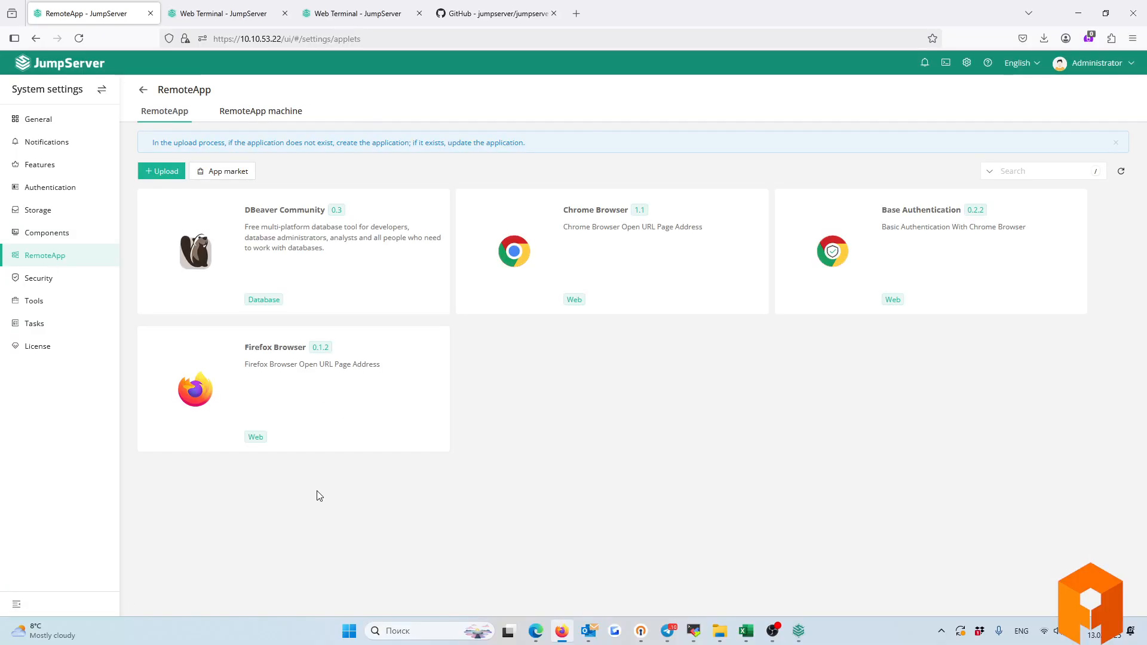
{"action": "left_click", "coordinate": [258, 114]}
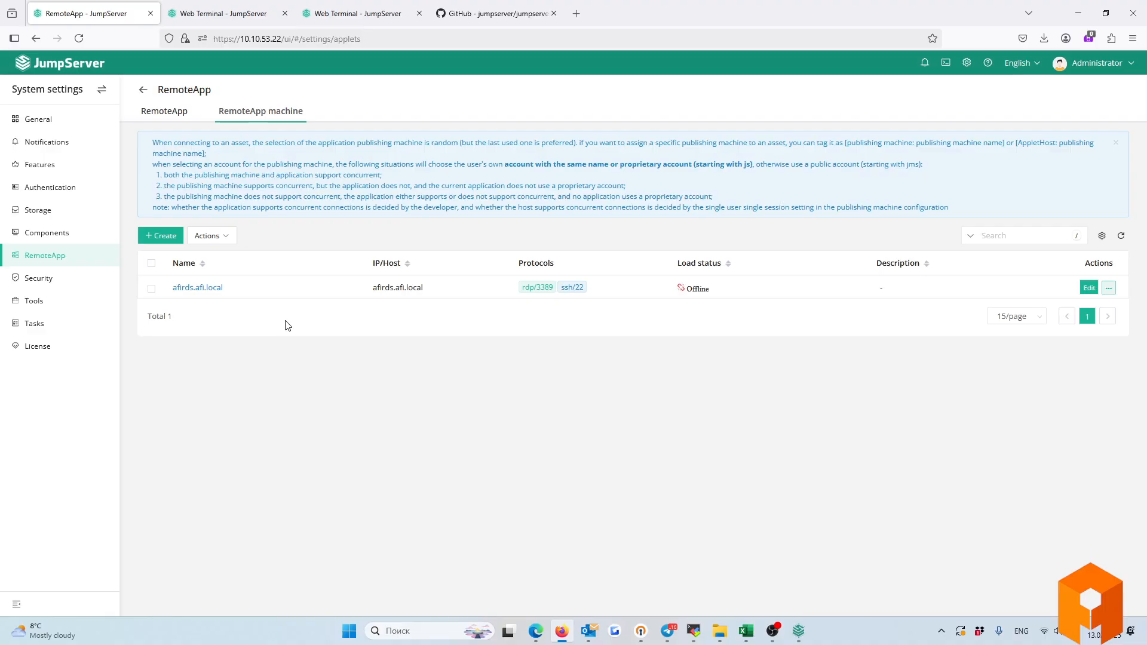
{"action": "left_click", "coordinate": [163, 115]}
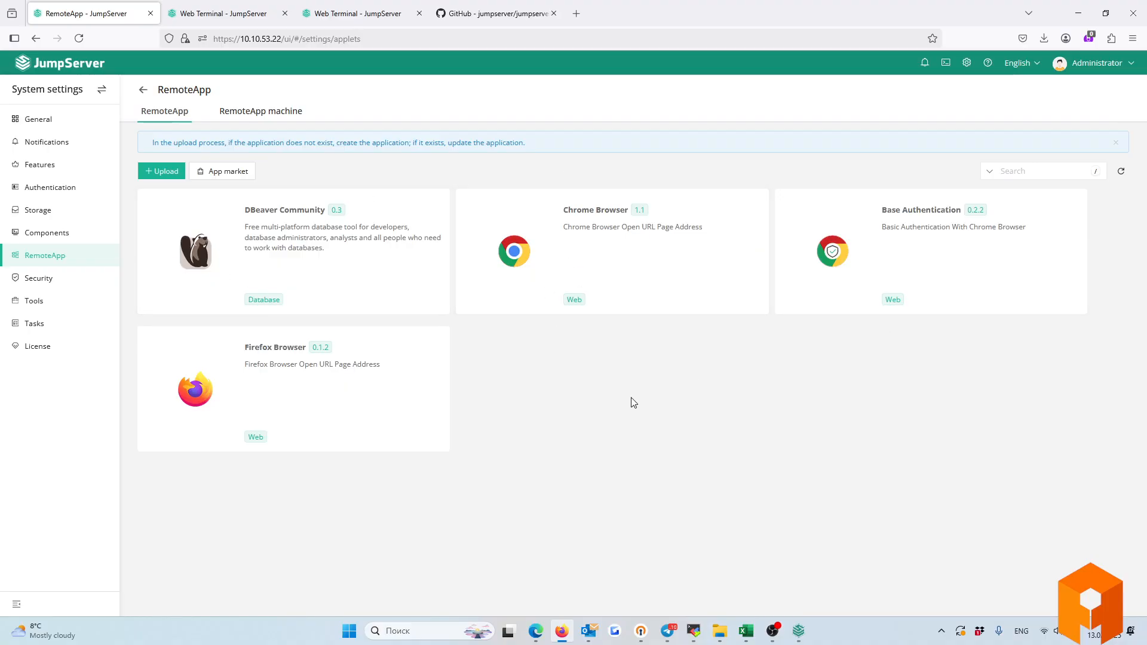
Set Global MFA to All users in Security settings and review the MFA timing and OTP issuer fields.
{"action": "left_click", "coordinate": [55, 277]}
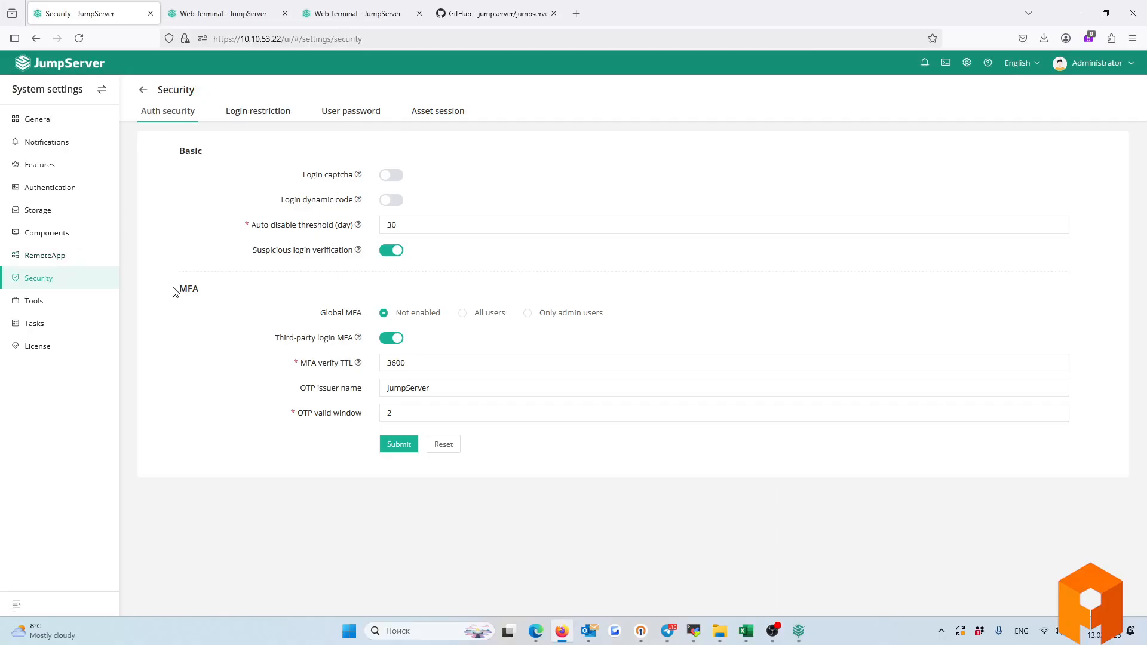
{"action": "left_click_drag", "start_coordinate": [174, 289], "coordinate": [357, 317]}
{"action": "left_click", "coordinate": [321, 314]}
{"action": "left_click_drag", "start_coordinate": [179, 291], "coordinate": [363, 319]}
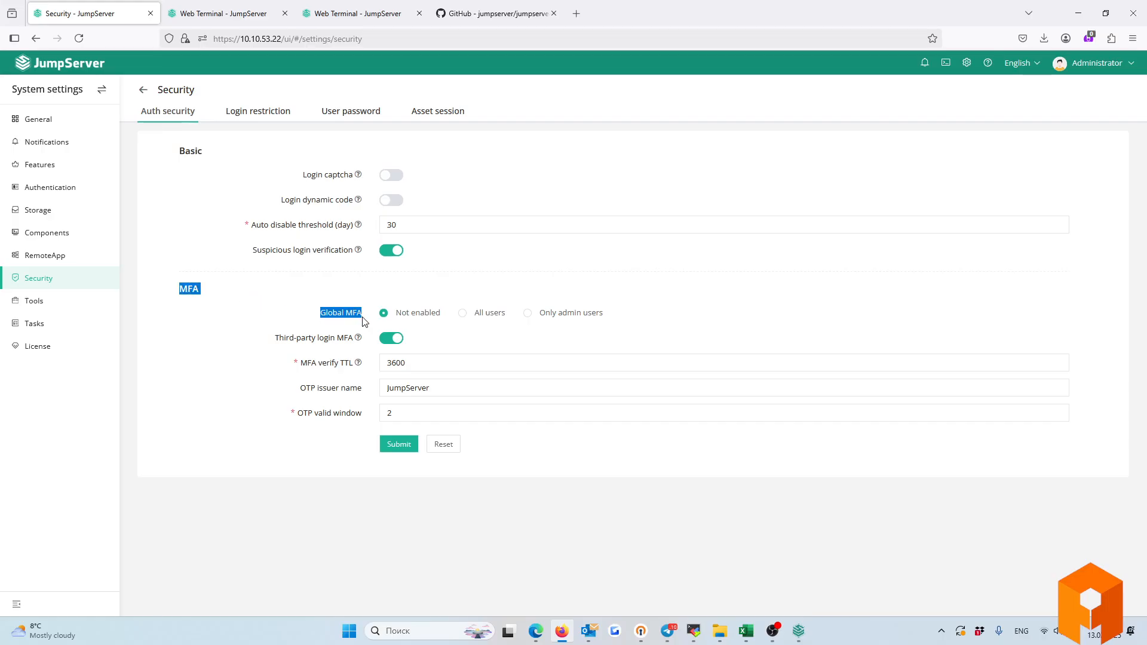
{"action": "left_click", "coordinate": [462, 315]}
{"action": "left_click", "coordinate": [384, 313]}
{"action": "left_click", "coordinate": [463, 313]}
{"action": "left_click_drag", "start_coordinate": [304, 361], "coordinate": [374, 382]}
{"action": "double_click", "coordinate": [425, 387]}
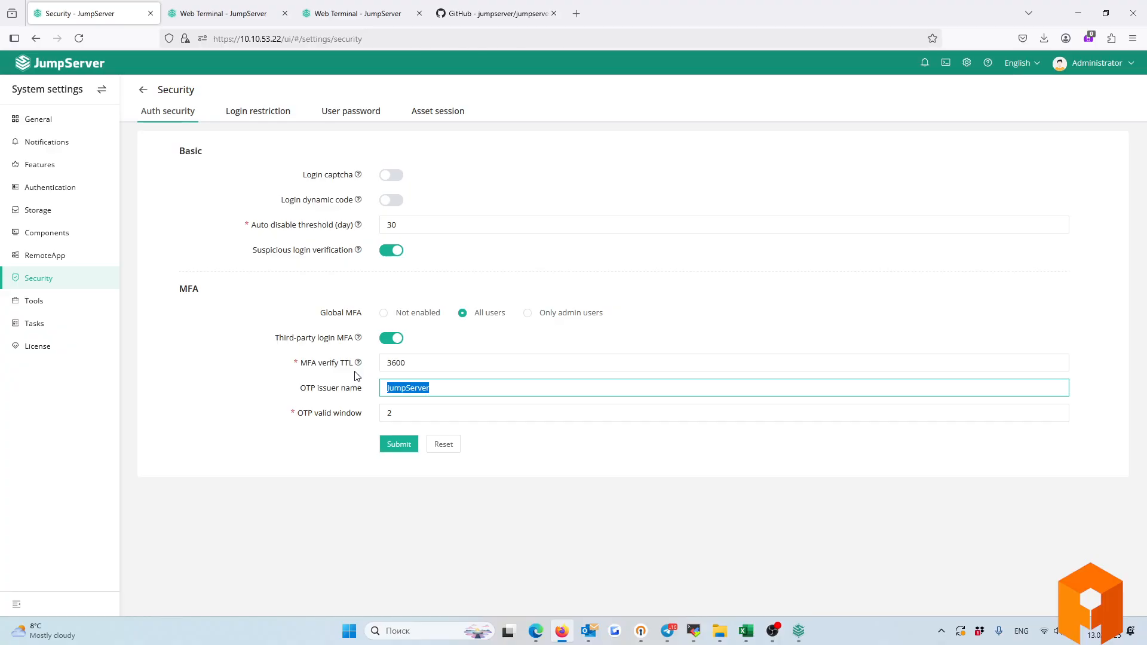
Review the GPLv3 License details, then move on to the General settings page.
{"action": "left_click", "coordinate": [48, 347]}
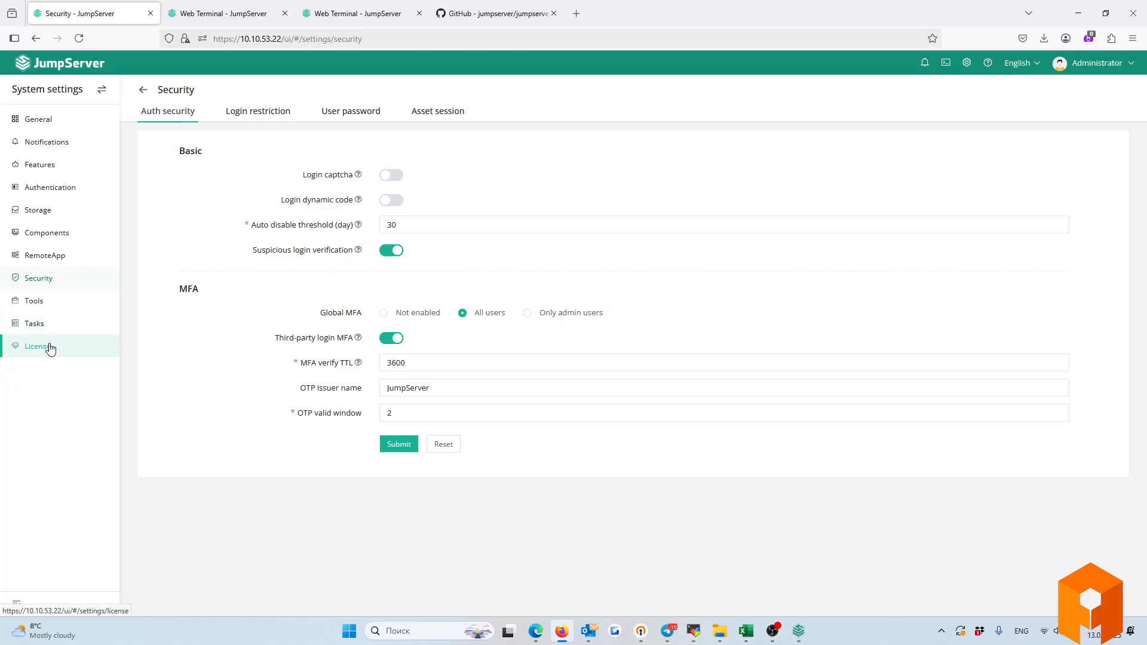
{"action": "left_click_drag", "start_coordinate": [296, 187], "coordinate": [196, 199]}
{"action": "left_click", "coordinate": [360, 222]}
{"action": "left_click", "coordinate": [569, 281]}
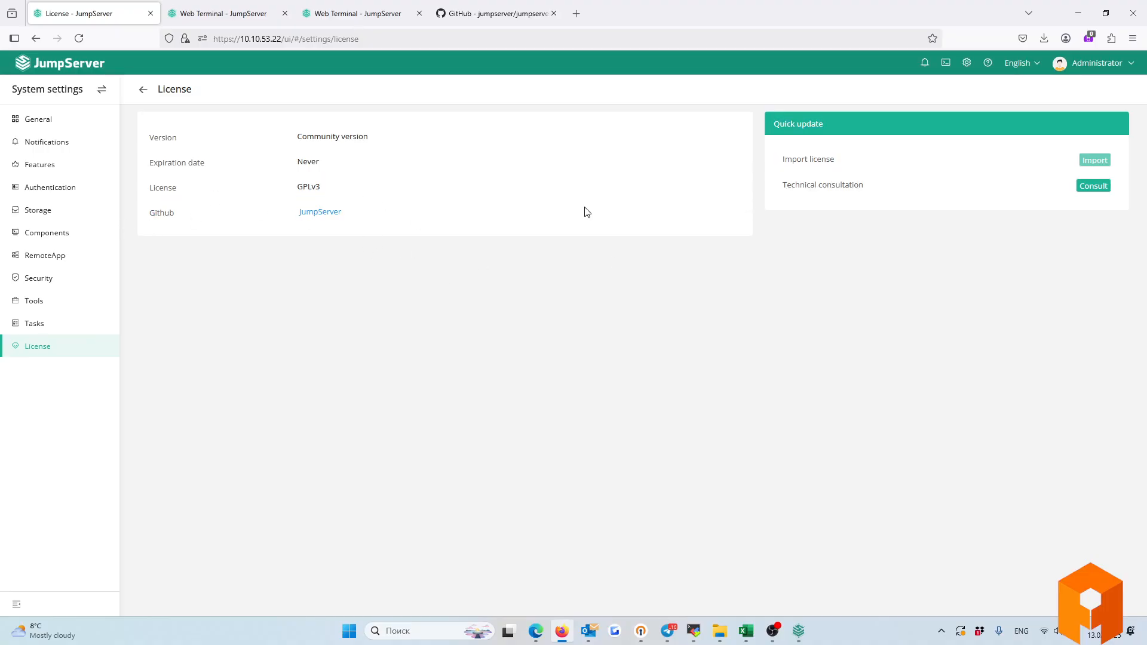
{"action": "left_click", "coordinate": [54, 122]}
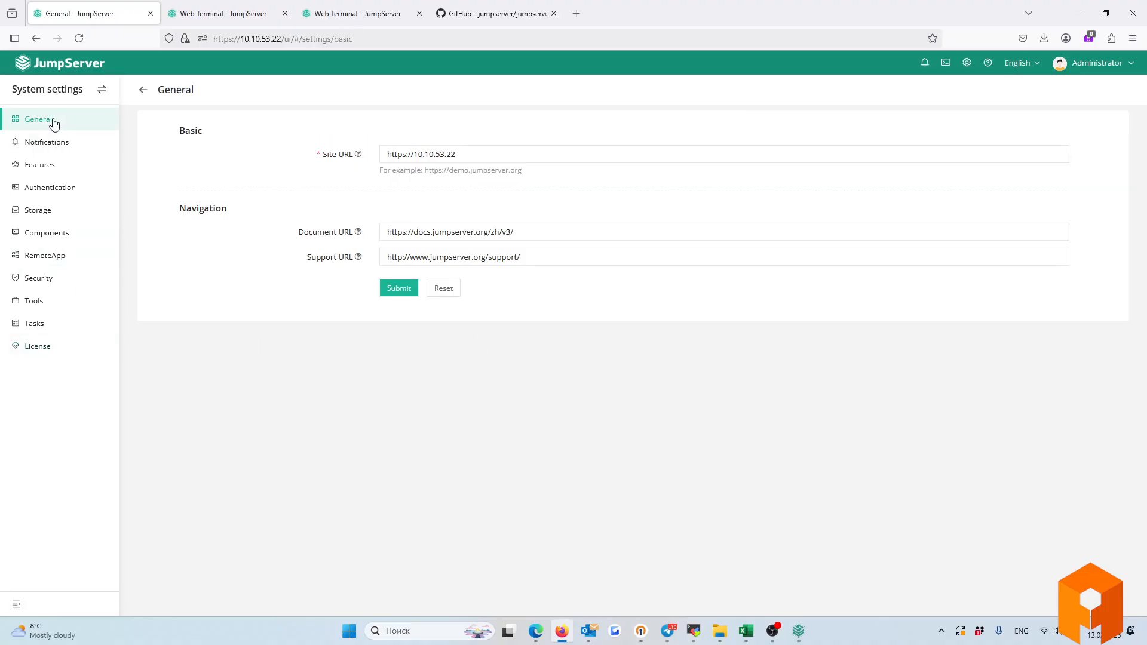